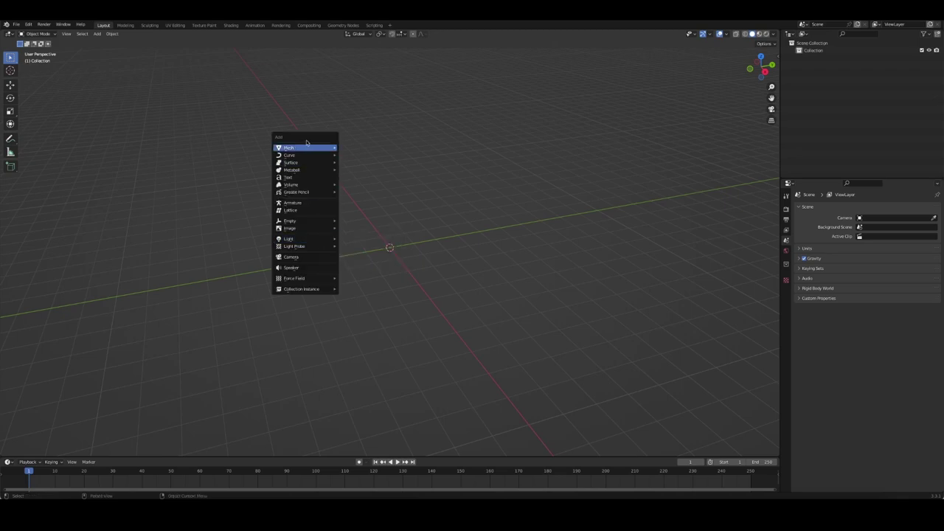
# Add a circle at the origin and extrude it upward into a tall prism.
pyautogui.click(391, 162)
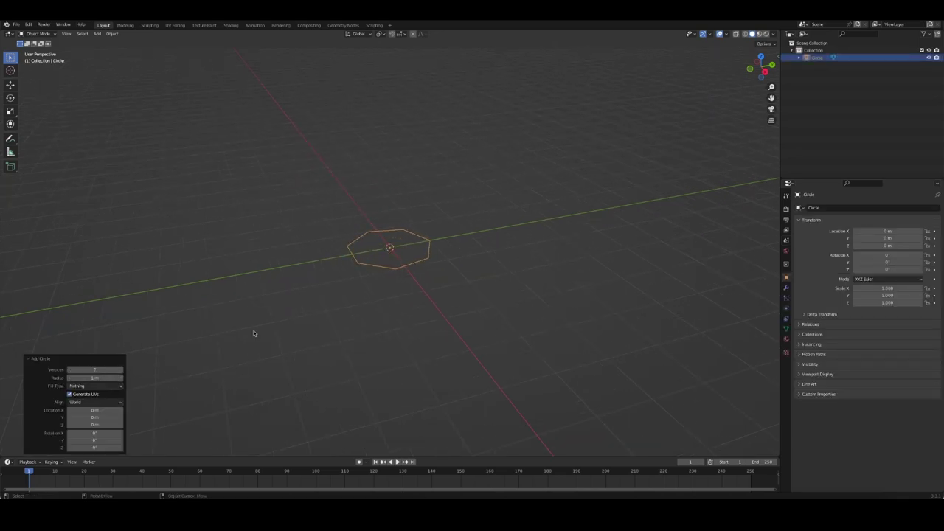
pyautogui.press('Tab')
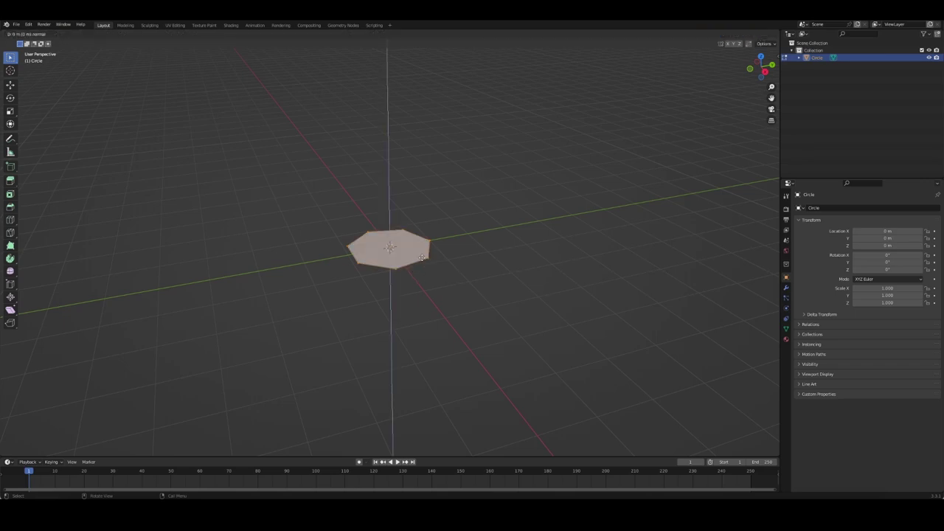
pyautogui.click(419, 156)
pyautogui.moveTo(432, 230); pyautogui.dragTo(416, 256, button='middle')
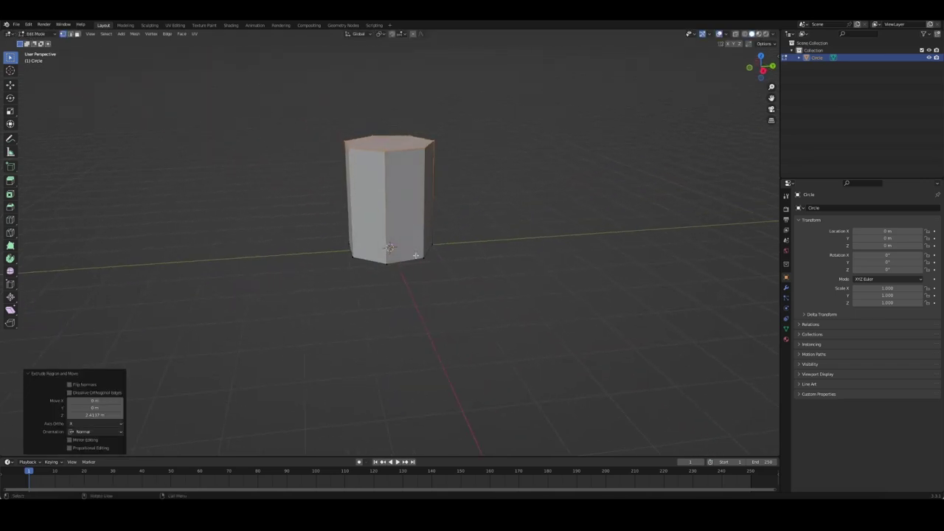
pyautogui.hotkey('alt', 'a')
pyautogui.press('a')
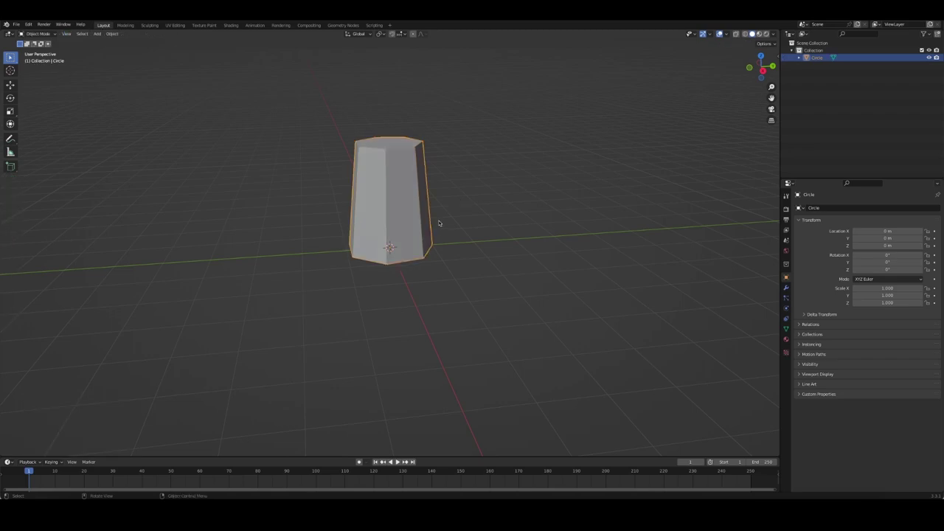
# Widen the whole prism to 1.234 in width and depth, keeping its height unchanged.
pyautogui.moveTo(462, 184)
pyautogui.mouseDown(button='middle')
pyautogui.moveTo(489, 177)
pyautogui.moveTo(489, 221)
pyautogui.mouseUp(button='middle')
pyautogui.press('KP_1')
pyautogui.press('s')
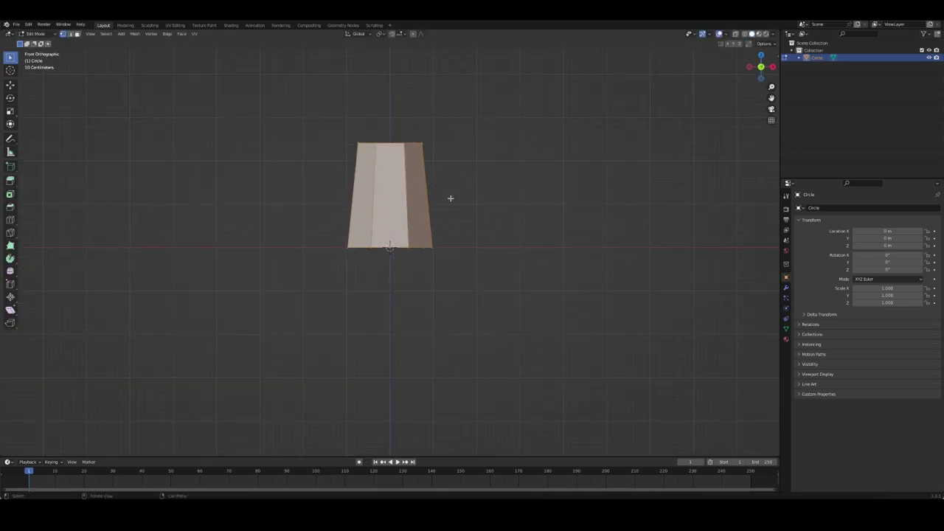
pyautogui.hotkey('shift', 'z')
pyautogui.click(470, 194)
pyautogui.moveTo(469, 194)
pyautogui.mouseDown(button='middle')
pyautogui.moveTo(445, 219)
pyautogui.moveTo(486, 182)
pyautogui.moveTo(419, 186)
pyautogui.moveTo(477, 210)
pyautogui.moveTo(467, 241)
pyautogui.mouseUp(button='middle')
pyautogui.press('Tab')
pyautogui.hotkey('shift', 'a')
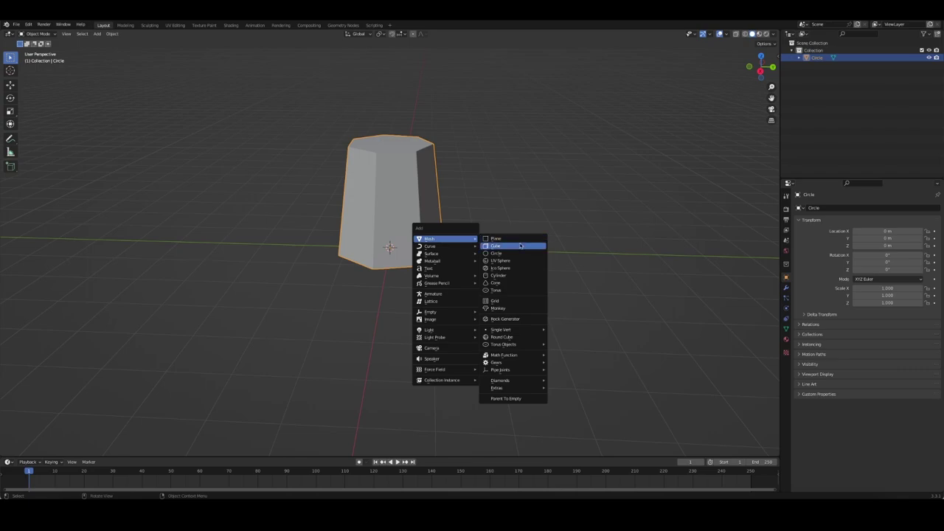
# Add a second circle and move it beside the tall prism, using X-ray from the top view.
pyautogui.click(520, 253)
pyautogui.press('Tab')
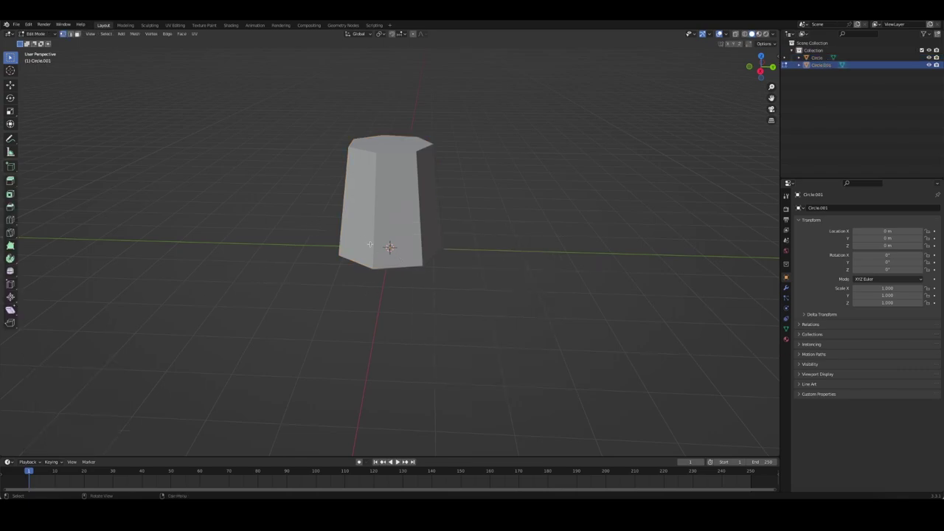
pyautogui.press('KP_7')
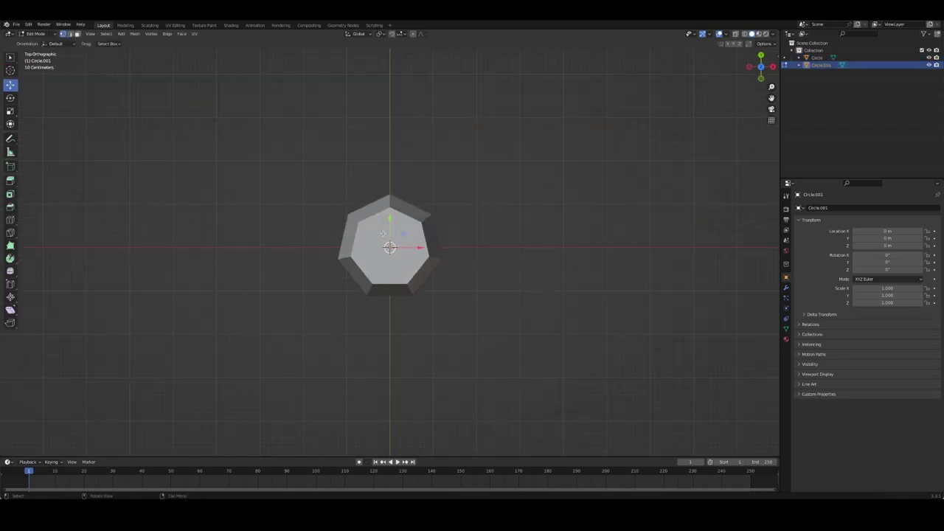
pyautogui.hotkey('alt', 'z')
pyautogui.moveTo(404, 237); pyautogui.dragTo(449, 273)
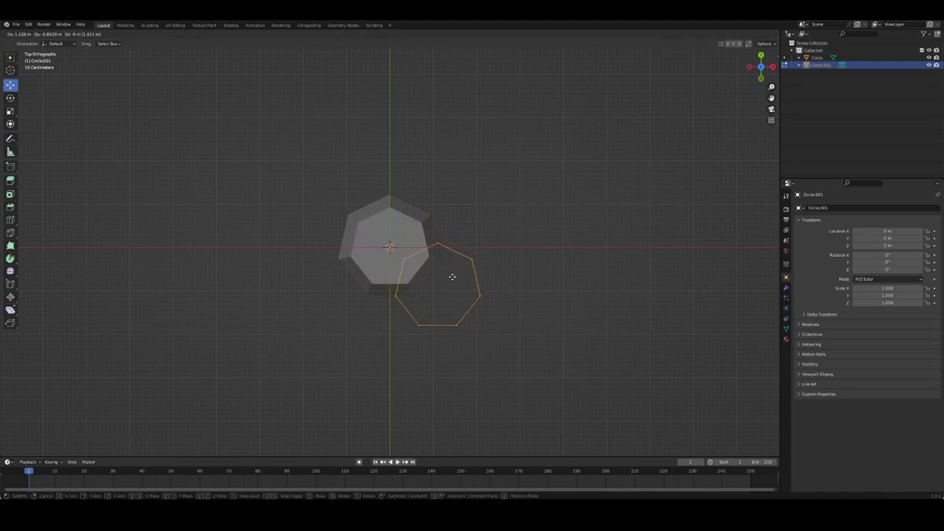
pyautogui.moveTo(448, 274)
pyautogui.mouseDown(button='middle')
pyautogui.moveTo(521, 289)
pyautogui.moveTo(516, 229)
pyautogui.moveTo(503, 290)
pyautogui.mouseUp(button='middle')
# Fill the circle and extrude it into a short prism with a tapered top.
pyautogui.press('f')
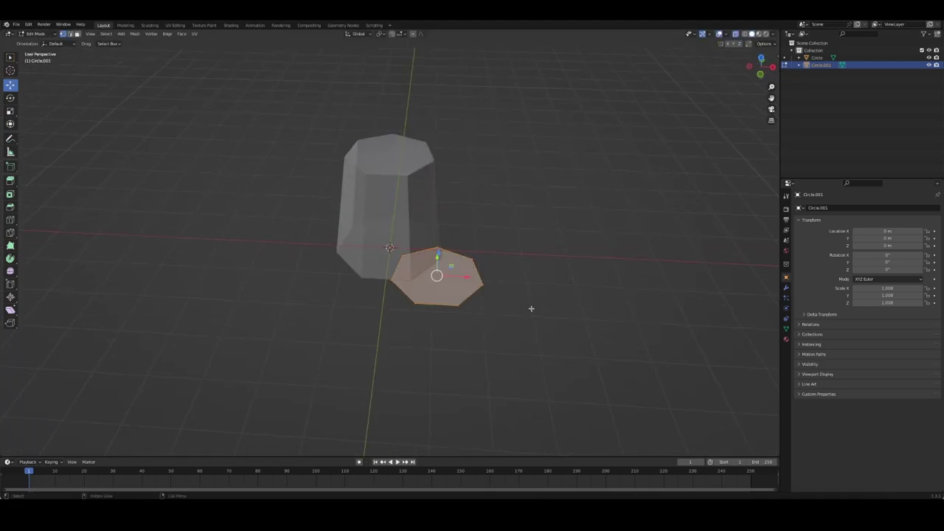
pyautogui.press('e')
pyautogui.click(509, 280)
pyautogui.press('s')
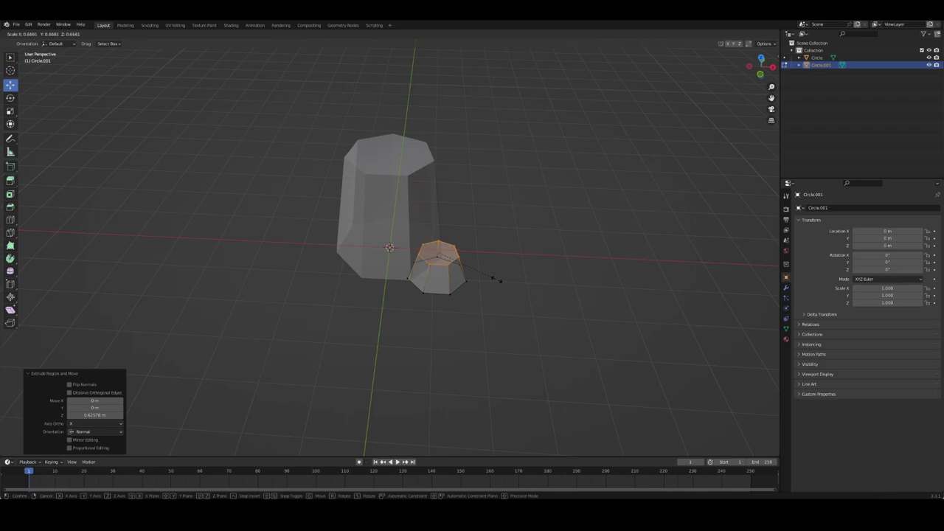
pyautogui.click(507, 283)
pyautogui.press('Tab')
# Set the small prism's origin to its geometry and reposition it beside the tall prism.
pyautogui.moveTo(507, 283)
pyautogui.mouseDown(button='middle')
pyautogui.moveTo(523, 289)
pyautogui.moveTo(477, 283)
pyautogui.moveTo(432, 295)
pyautogui.moveTo(347, 272)
pyautogui.mouseUp(button='middle')
pyautogui.hotkey('alt', 'a')
pyautogui.moveTo(403, 270)
pyautogui.mouseDown(button='middle')
pyautogui.moveTo(481, 265)
pyautogui.moveTo(383, 265)
pyautogui.moveTo(442, 258)
pyautogui.mouseUp(button='middle')
pyautogui.hotkey('shift', 'space')
pyautogui.press('g')
pyautogui.rightClick(430, 256)
pyautogui.click(483, 293)
pyautogui.moveTo(442, 251); pyautogui.dragTo(463, 274)
pyautogui.press('g')
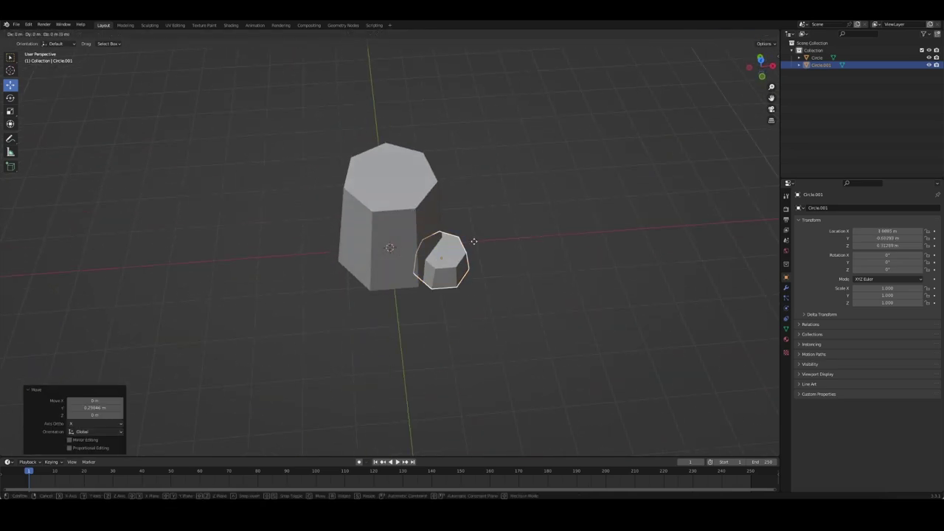
pyautogui.click(477, 244)
# Rotate the small prism about -35° around the Z axis.
pyautogui.press('r')
pyautogui.press('z')
pyautogui.click(505, 293)
pyautogui.click(546, 318)
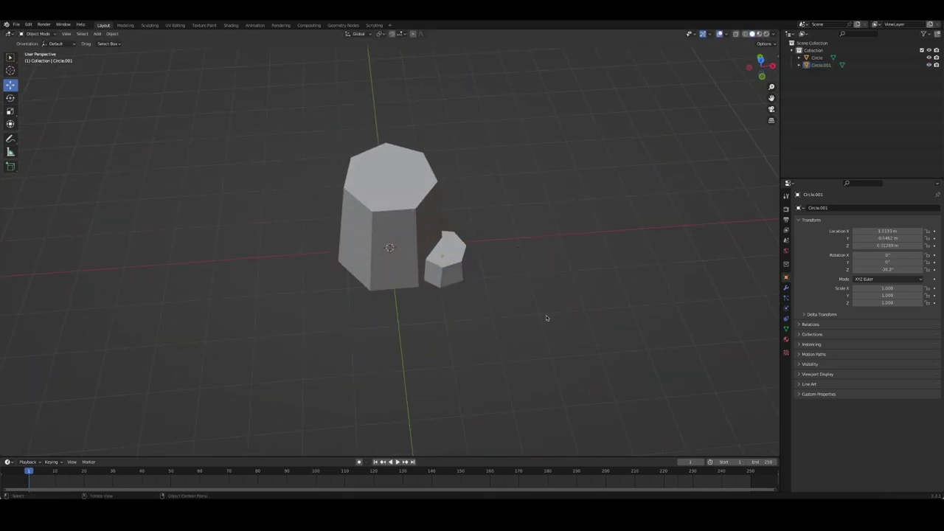
pyautogui.moveTo(546, 318)
pyautogui.mouseDown(button='middle')
pyautogui.moveTo(479, 285)
pyautogui.moveTo(480, 249)
pyautogui.moveTo(441, 204)
pyautogui.moveTo(467, 222)
pyautogui.mouseUp(button='middle')
# Duplicate the small prism and place the copy left of the tall prism.
pyautogui.click(468, 223)
pyautogui.hotkey('shift', 'd')
pyautogui.click(348, 223)
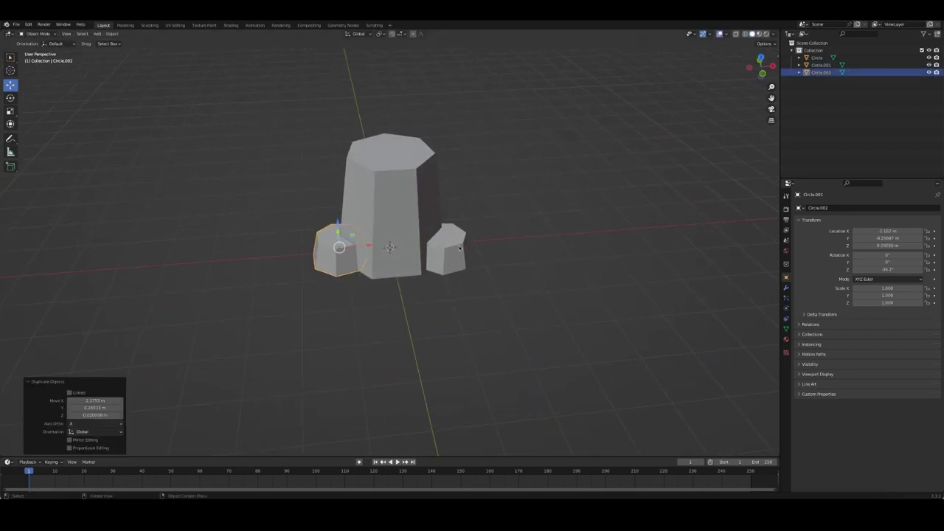
# Enlarge the left copy's mesh to 1.654 in width and depth, keeping its height.
pyautogui.press('Tab')
pyautogui.press('s')
pyautogui.hotkey('shift', 'z')
pyautogui.click(480, 259)
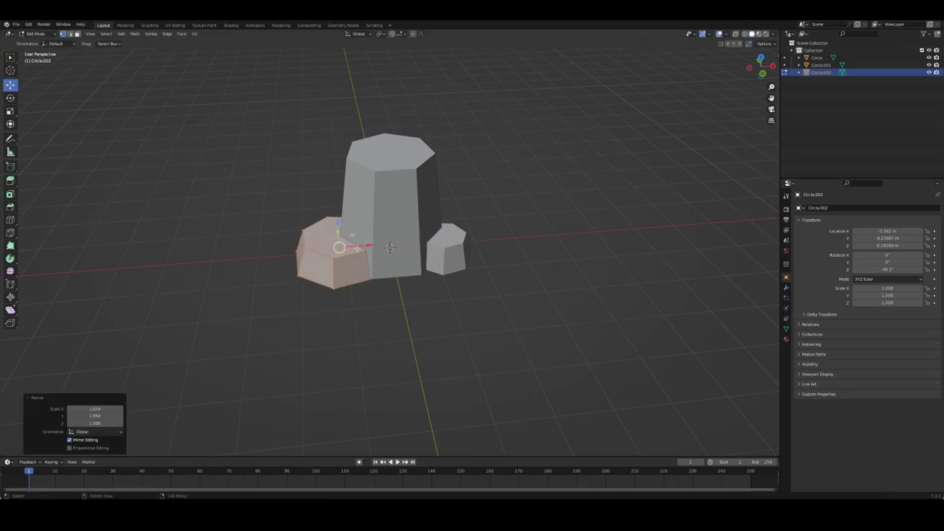
pyautogui.moveTo(480, 258); pyautogui.dragTo(396, 281, button='middle')
pyautogui.press('Tab')
# Move the left rock forward along Y, rotate it, and nudge it slightly left.
pyautogui.press('g')
pyautogui.press('y')
pyautogui.click(326, 267)
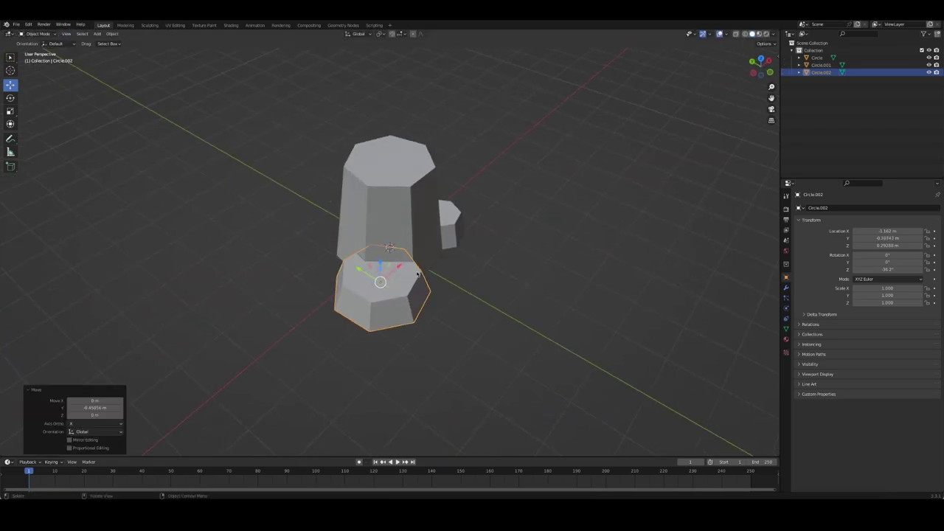
pyautogui.press('KP_7')
pyautogui.press('g')
pyautogui.click(339, 278)
pyautogui.press('r')
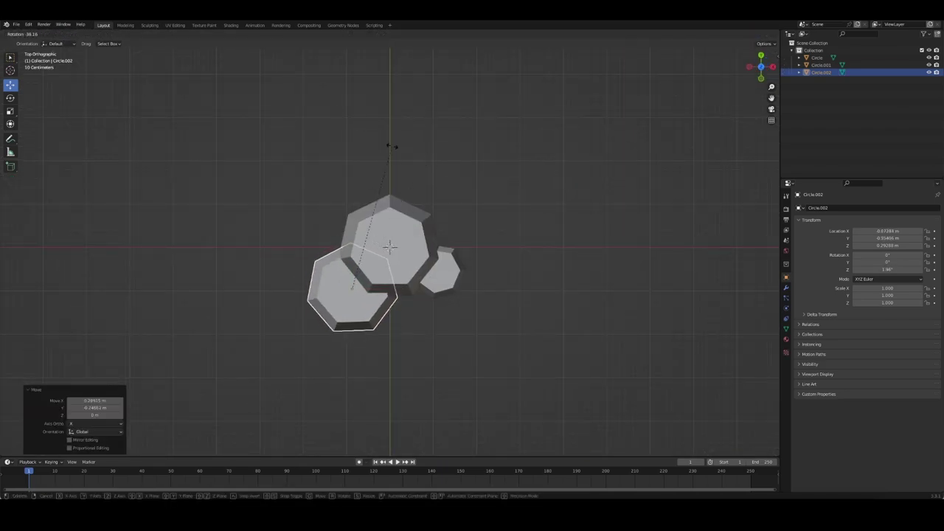
pyautogui.click(392, 146)
pyautogui.moveTo(514, 348)
pyautogui.mouseDown(button='middle')
pyautogui.moveTo(465, 298)
pyautogui.moveTo(495, 274)
pyautogui.moveTo(371, 256)
pyautogui.mouseUp(button='middle')
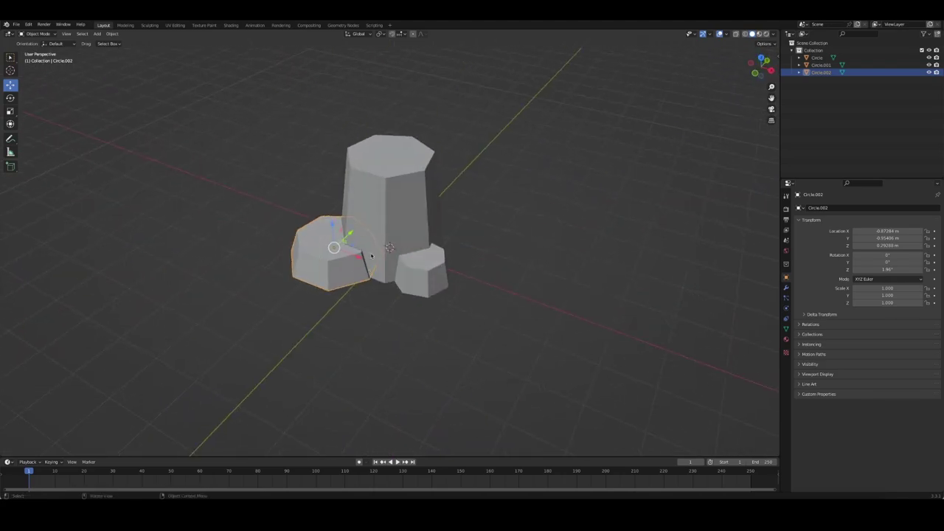
pyautogui.press('g')
pyautogui.click(366, 257)
# Shift the small rock sideways at its height and enlarge the left rock further.
pyautogui.click(438, 270)
pyautogui.press('g')
pyautogui.hotkey('shift', 'z')
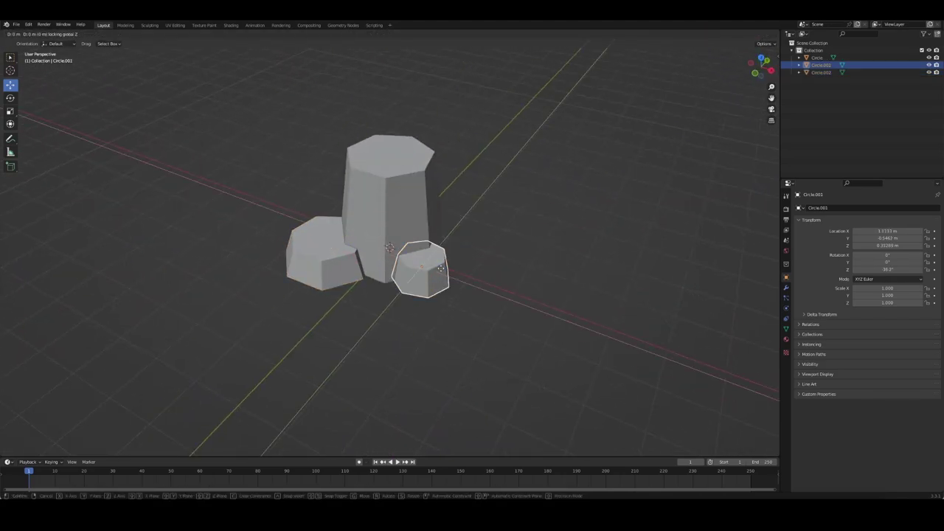
pyautogui.click(465, 270)
pyautogui.click(321, 264)
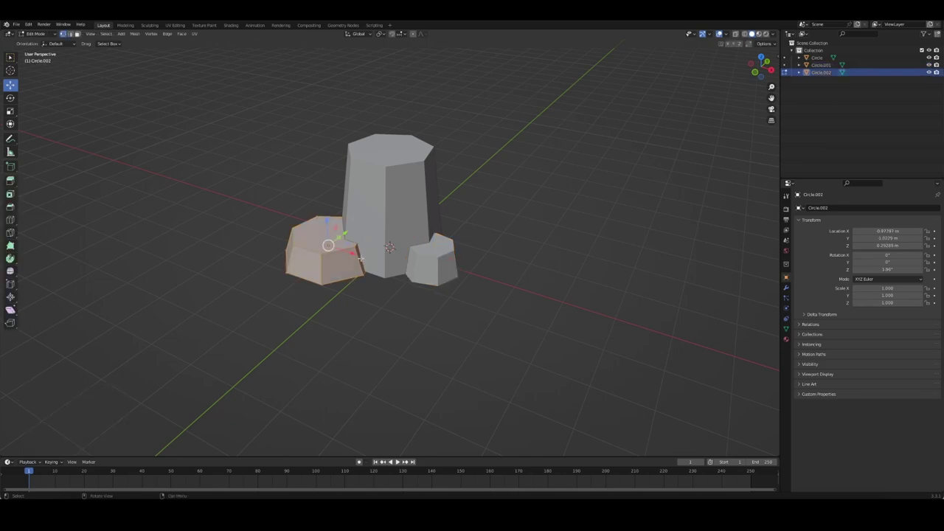
pyautogui.press('s')
pyautogui.click(373, 264)
# Raise the small rock's top straight up along Z.
pyautogui.click(441, 244)
pyautogui.press('g')
pyautogui.press('z')
pyautogui.click(456, 213)
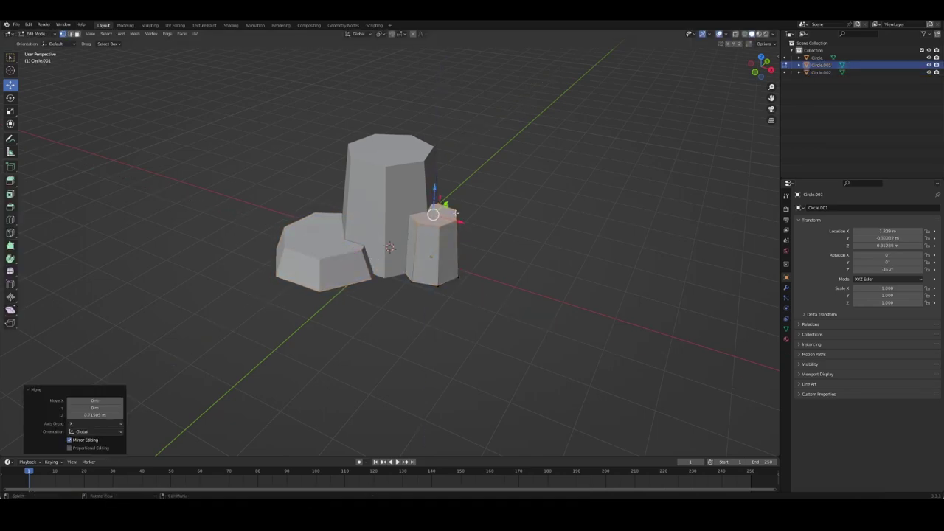
pyautogui.press('Tab')
pyautogui.click(517, 274)
pyautogui.moveTo(516, 273)
pyautogui.mouseDown(button='middle')
pyautogui.moveTo(377, 278)
pyautogui.moveTo(449, 266)
pyautogui.moveTo(402, 229)
pyautogui.mouseUp(button='middle')
# Duplicate the tall rock and place the copy beside the original.
pyautogui.click(414, 222)
pyautogui.hotkey('shift', 'd')
pyautogui.click(442, 249)
pyautogui.press('s')
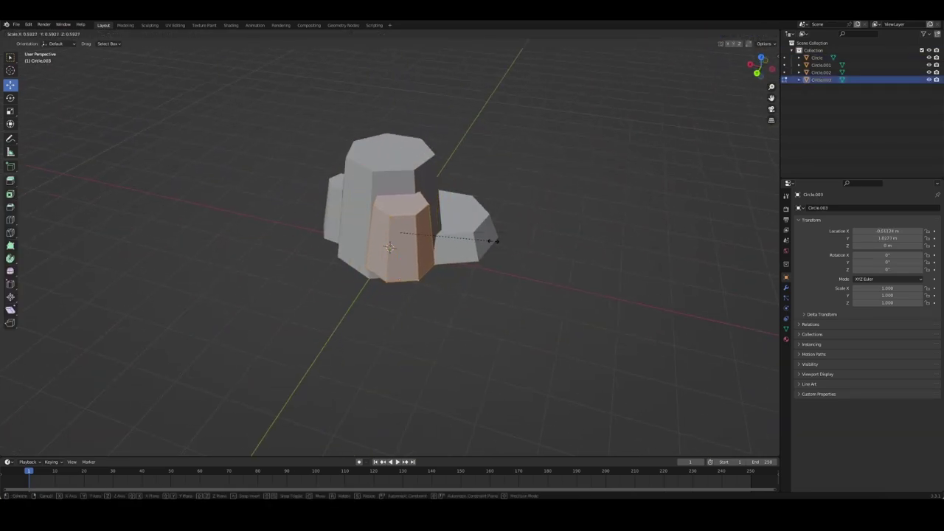
pyautogui.rightClick(491, 242)
# Flatten the copied rock by scaling its mesh along Z.
pyautogui.press('Tab')
pyautogui.press('a')
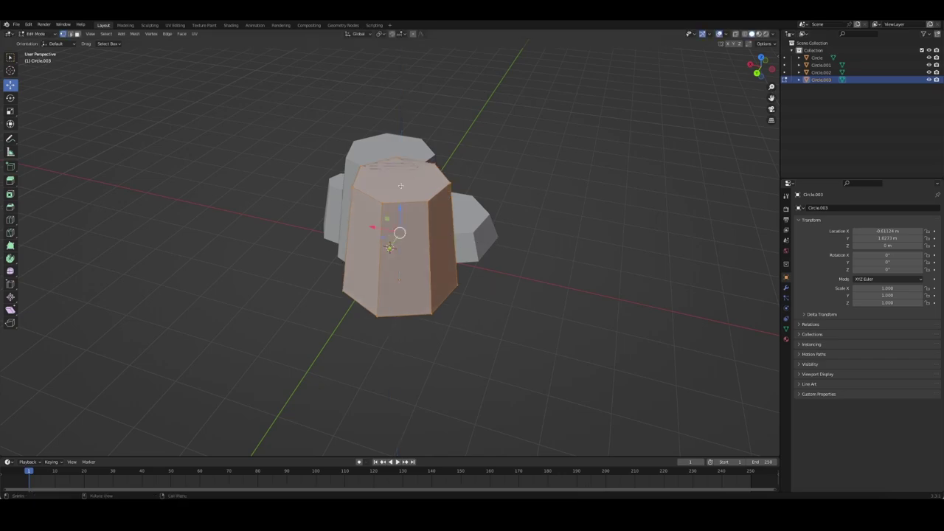
pyautogui.press('s')
pyautogui.press('z')
pyautogui.click(413, 221)
pyautogui.moveTo(414, 221)
pyautogui.mouseDown(button='middle')
pyautogui.moveTo(548, 266)
pyautogui.moveTo(538, 279)
pyautogui.mouseUp(button='middle')
pyautogui.press('Tab')
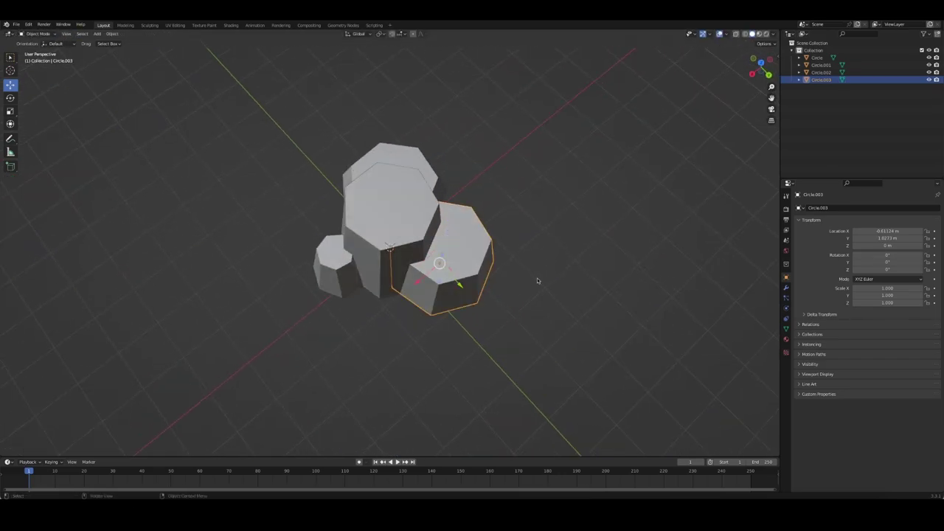
pyautogui.press('KP_7')
# Rotate the flat copy and shrink it to 0.792.
pyautogui.press('r')
pyautogui.click(538, 217)
pyautogui.press('s')
pyautogui.click(499, 215)
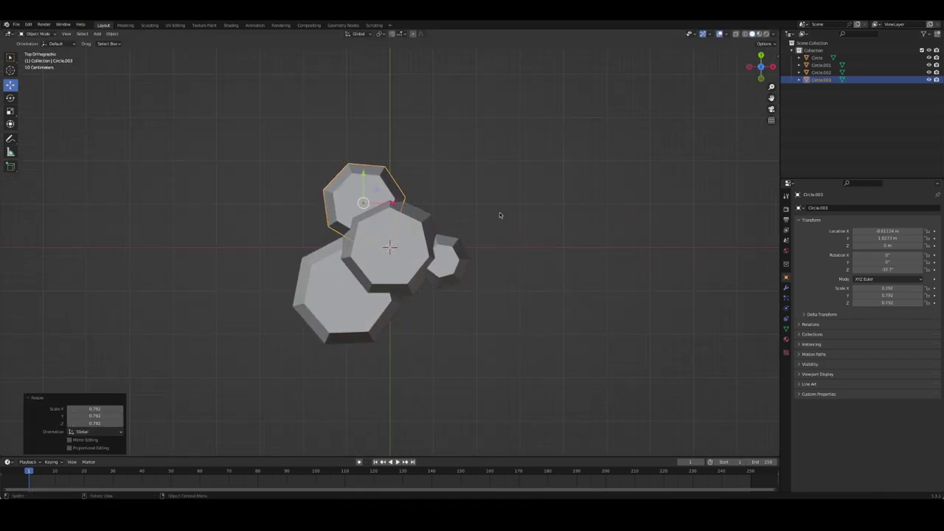
pyautogui.moveTo(500, 215)
pyautogui.mouseDown(button='middle')
pyautogui.moveTo(495, 204)
pyautogui.moveTo(462, 268)
pyautogui.mouseUp(button='middle')
# Duplicate the flat left rock, set it in front, and shrink it to 0.350.
pyautogui.click(377, 251)
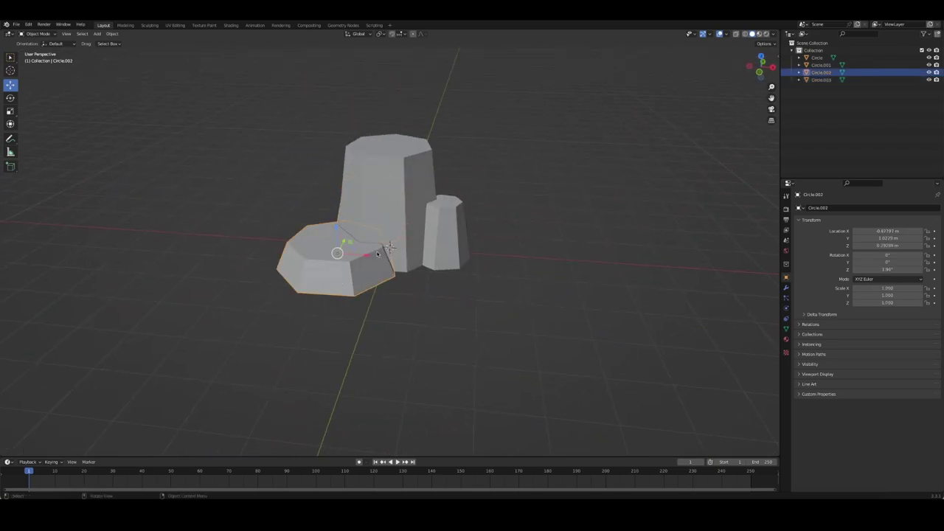
pyautogui.hotkey('shift', 'd')
pyautogui.click(546, 306)
pyautogui.press('s')
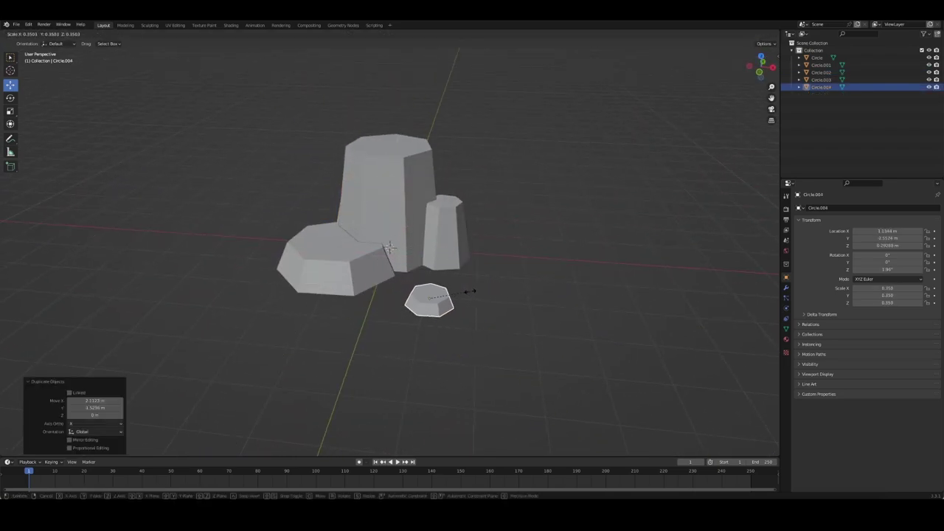
pyautogui.click(434, 289)
pyautogui.moveTo(434, 290); pyautogui.dragTo(498, 249, button='middle')
# Duplicate the small flat rock again and adjust Circle.005's height along Z.
pyautogui.hotkey('shift', 'd')
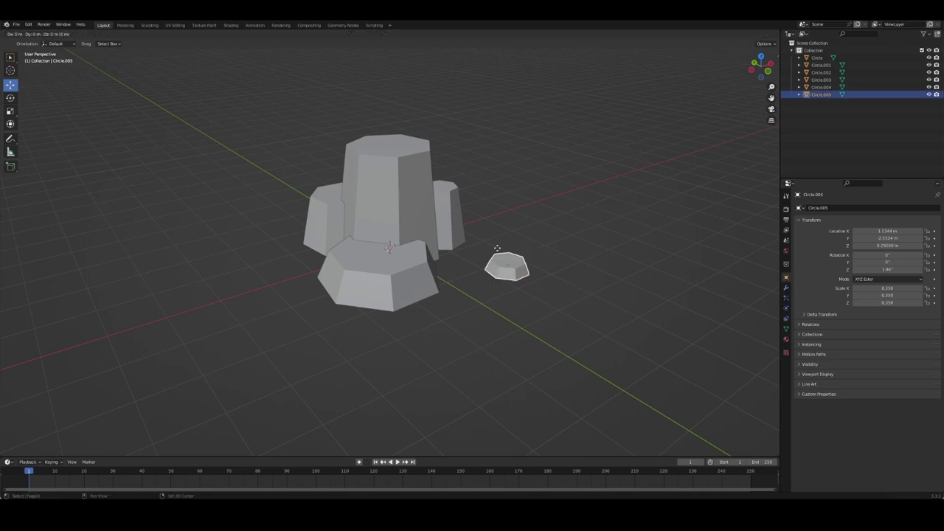
pyautogui.click(478, 217)
pyautogui.moveTo(479, 217); pyautogui.dragTo(514, 243, button='middle')
pyautogui.click(465, 238)
pyautogui.click(465, 238)
pyautogui.press('g')
pyautogui.press('z')
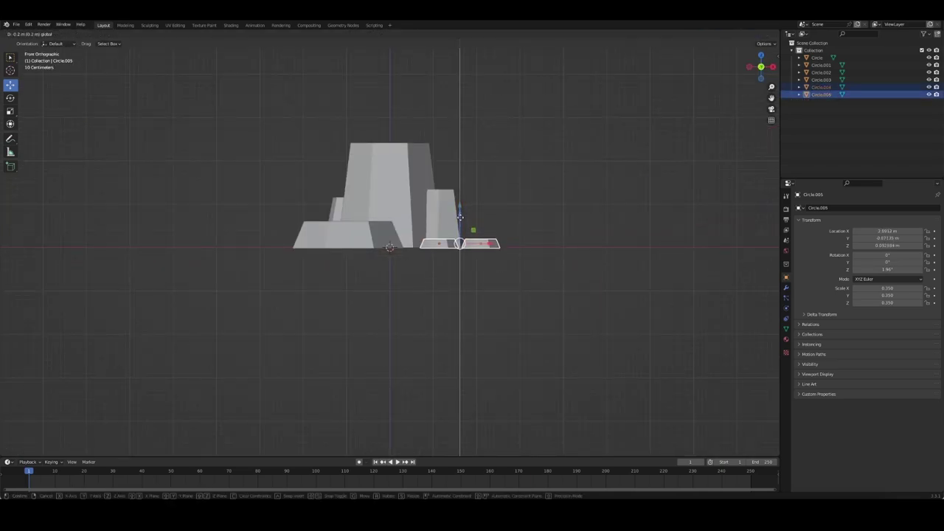
pyautogui.click(460, 217)
pyautogui.moveTo(459, 217); pyautogui.dragTo(491, 270, button='middle')
pyautogui.press('Tab')
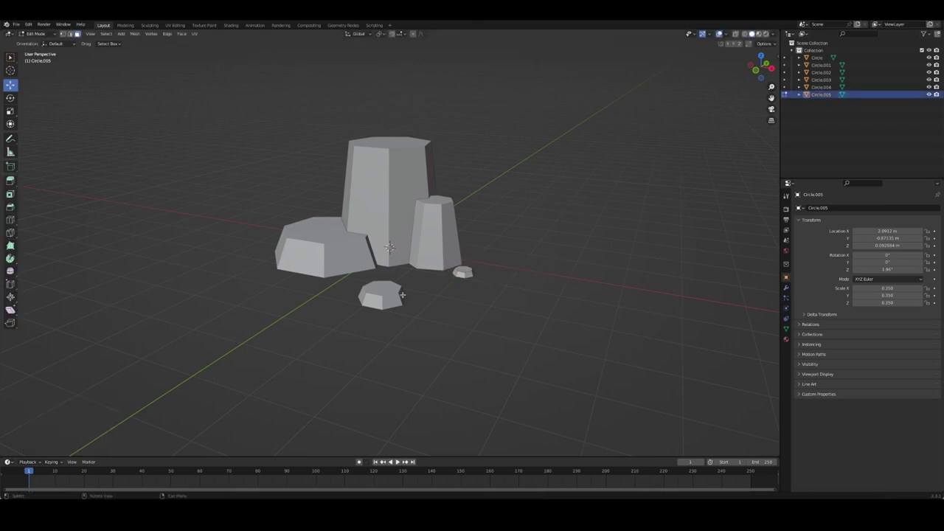
pyautogui.press('Tab')
# Duplicate Circle.004, place it beside the original, and scale it to 0.210.
pyautogui.click(381, 294)
pyautogui.press('Tab')
pyautogui.press('Tab')
pyautogui.moveTo(381, 293); pyautogui.dragTo(442, 295, button='middle')
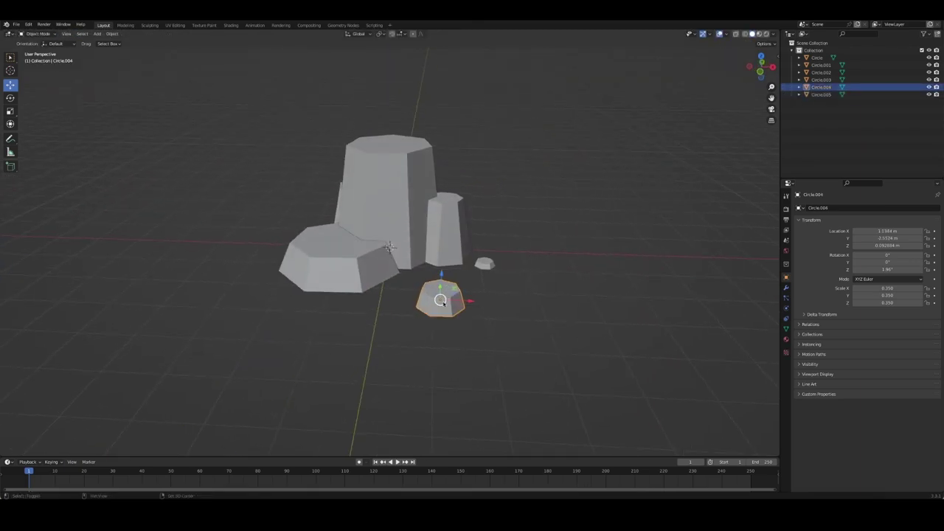
pyautogui.hotkey('shift', 'd')
pyautogui.click(589, 319)
pyautogui.press('s')
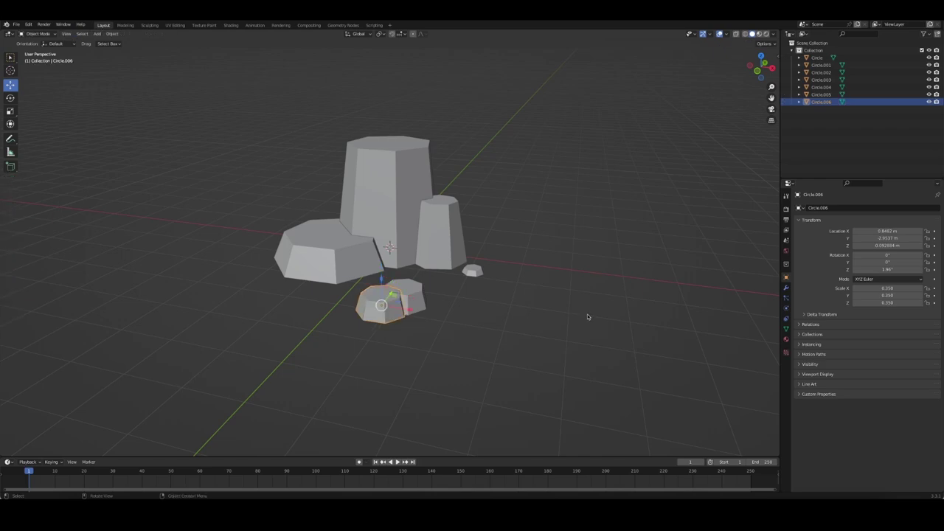
pyautogui.click(504, 313)
pyautogui.press('KP_1')
pyautogui.scroll(6, 504, 313)
# Reposition the duplicated small rock in the front orthographic view.
pyautogui.press('g')
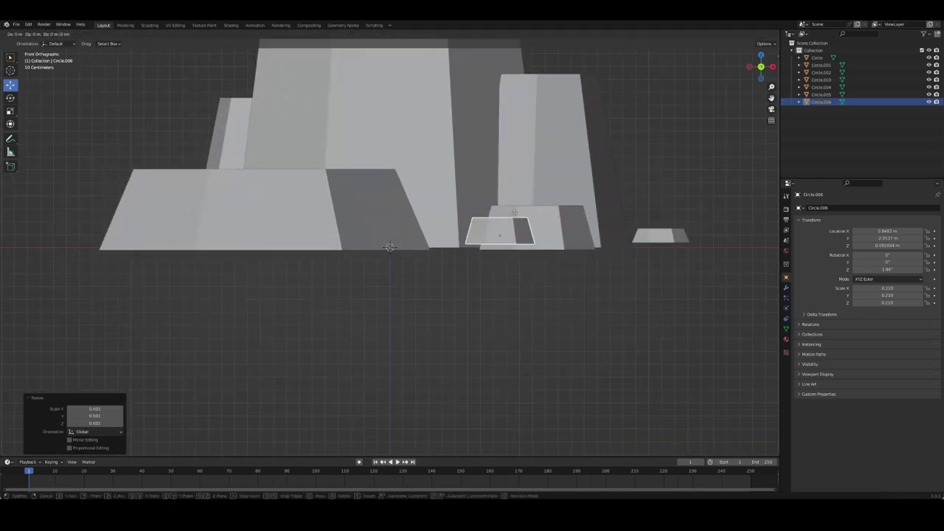
pyautogui.click(516, 217)
pyautogui.keyDown('shift'); pyautogui.click(676, 235); pyautogui.keyUp('shift')
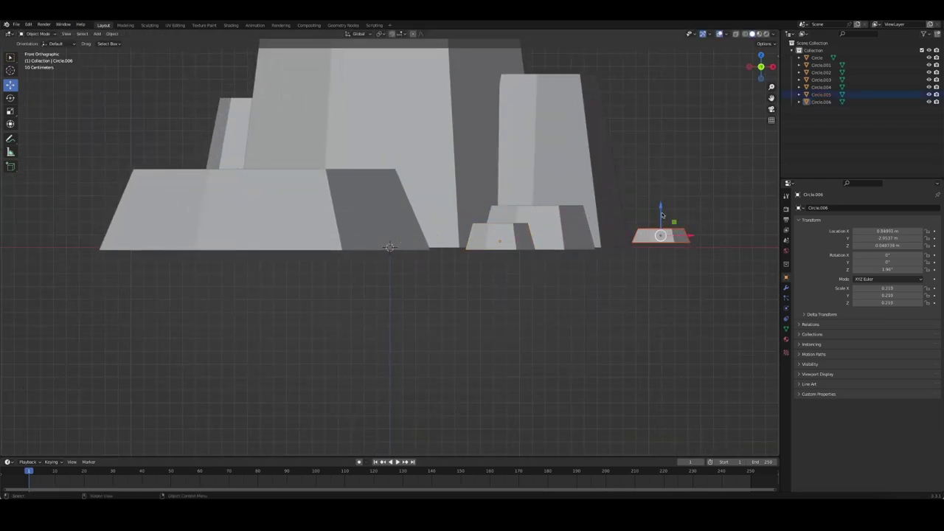
pyautogui.press('g')
pyautogui.click(659, 261)
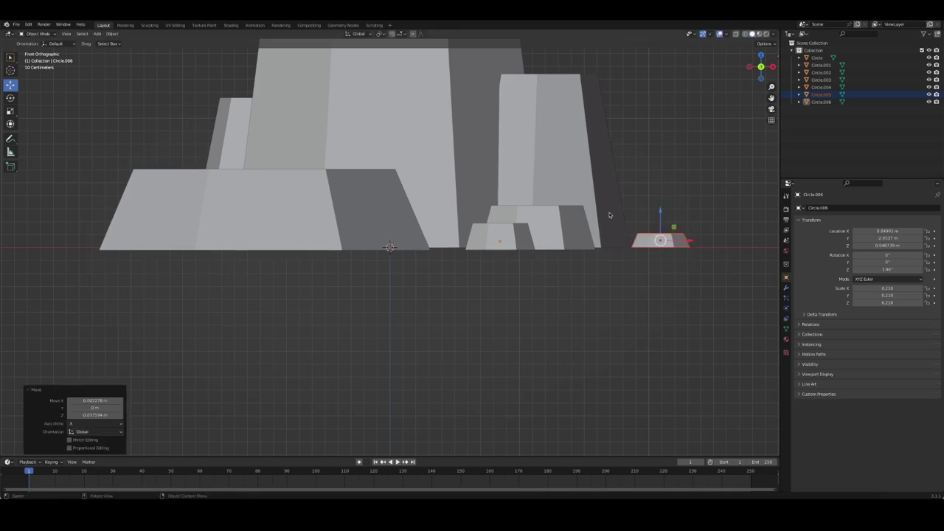
# Seat Circle.004 and the neighbouring rock on the ground with vertical Z moves.
pyautogui.click(566, 236)
pyautogui.moveTo(536, 212); pyautogui.dragTo(537, 209)
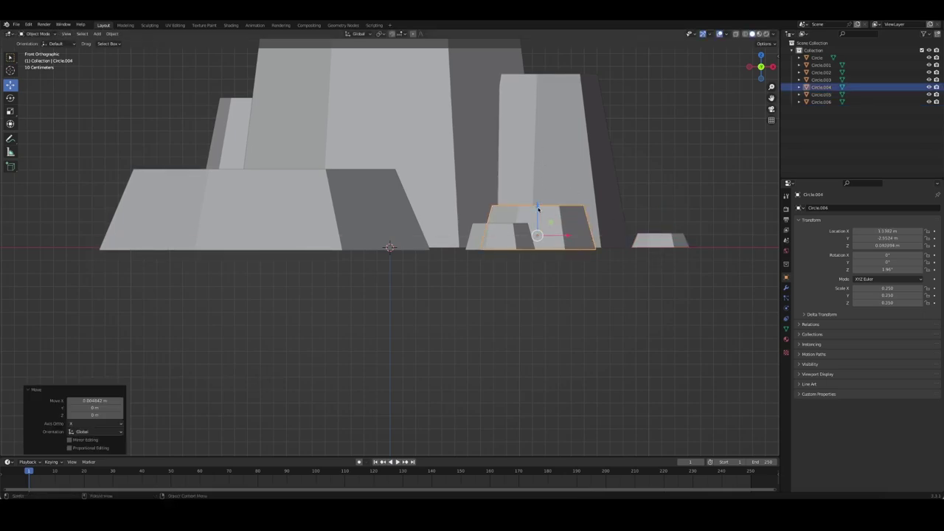
pyautogui.press('g')
pyautogui.press('z')
pyautogui.click(491, 237)
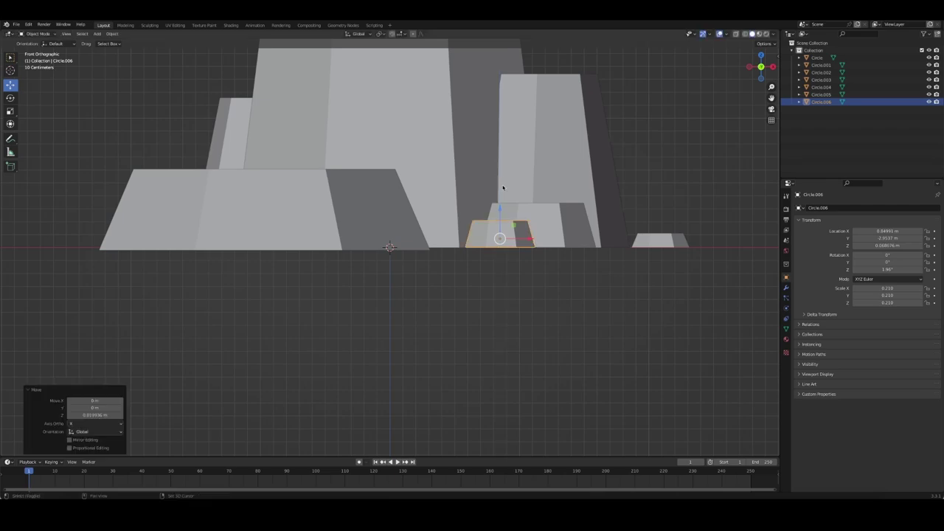
pyautogui.click(265, 177)
pyautogui.press('g')
pyautogui.press('z')
pyautogui.click(265, 157)
pyautogui.moveTo(401, 257)
pyautogui.mouseDown(button='middle')
pyautogui.moveTo(460, 282)
pyautogui.moveTo(414, 400)
pyautogui.moveTo(499, 214)
pyautogui.moveTo(498, 243)
pyautogui.moveTo(537, 196)
pyautogui.mouseUp(button='middle')
pyautogui.scroll(-3, 460, 283)
# Add a TrueIsoCam isometric camera from the sidebar's hotCam tools.
pyautogui.press('KP_5')
pyautogui.press('KP_1')
pyautogui.click(776, 58)
pyautogui.click(776, 146)
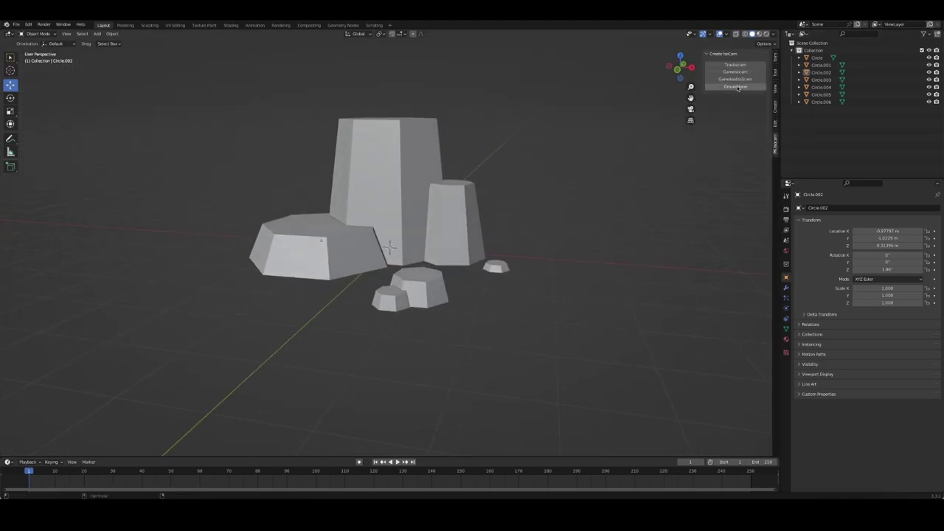
pyautogui.click(737, 66)
# Set Resolution X to 1080 for a square frame and raise the camera on Z.
pyautogui.click(787, 220)
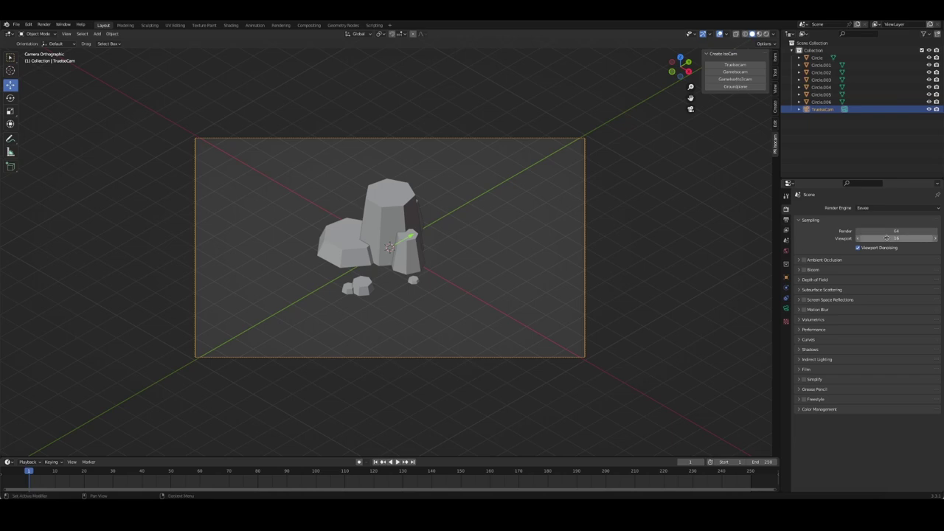
pyautogui.write('1080')
pyautogui.press('Return')
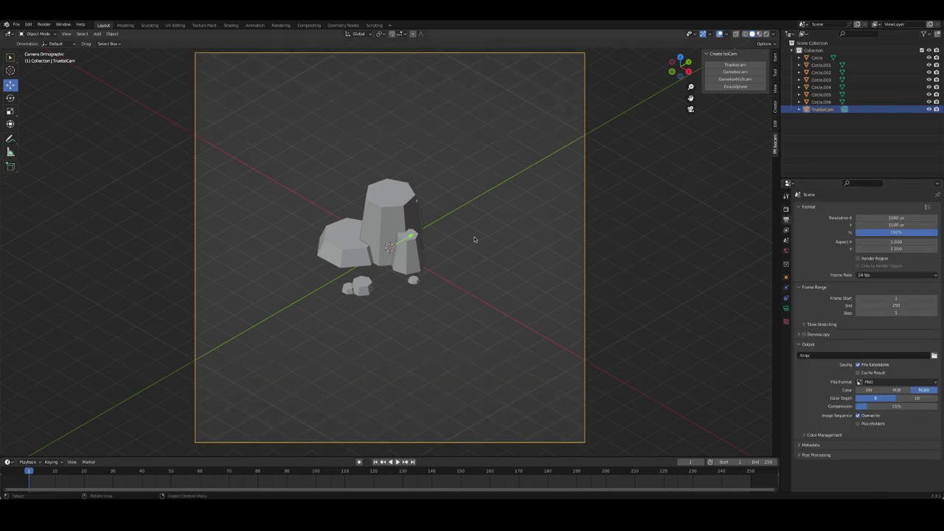
pyautogui.press('g')
pyautogui.press('z')
pyautogui.click(486, 138)
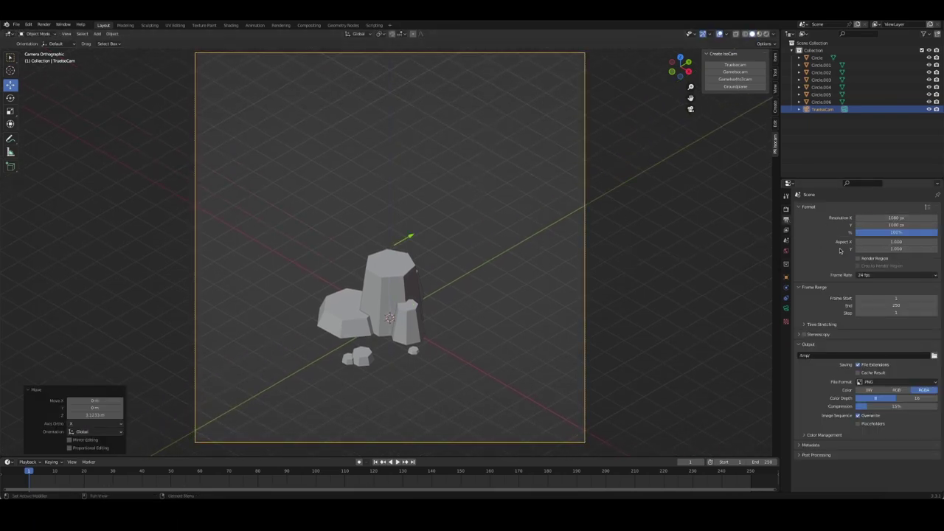
# Set the camera's orthographic scale to 7.923 and lower it on Z to frame the rocks.
pyautogui.click(787, 310)
pyautogui.moveTo(892, 243); pyautogui.dragTo(514, 289)
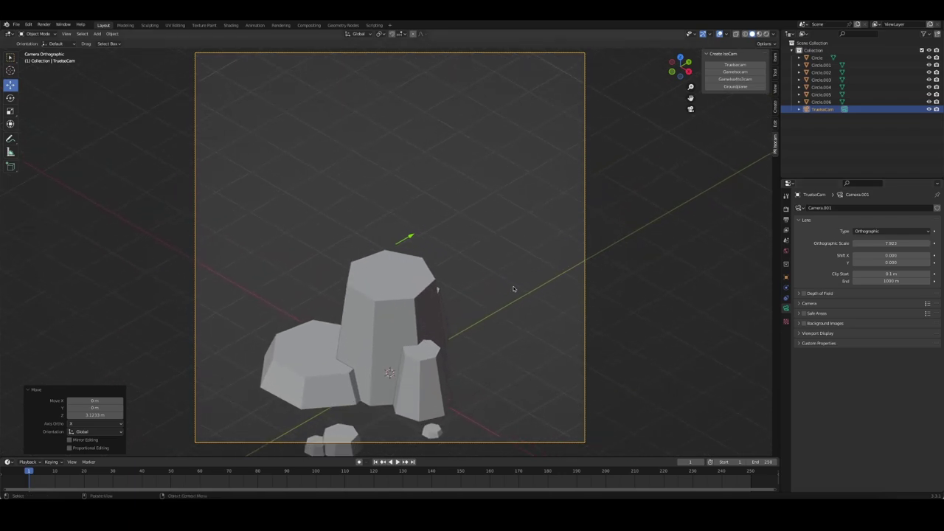
pyautogui.press('g')
pyautogui.press('z')
pyautogui.click(521, 314)
pyautogui.click(611, 293)
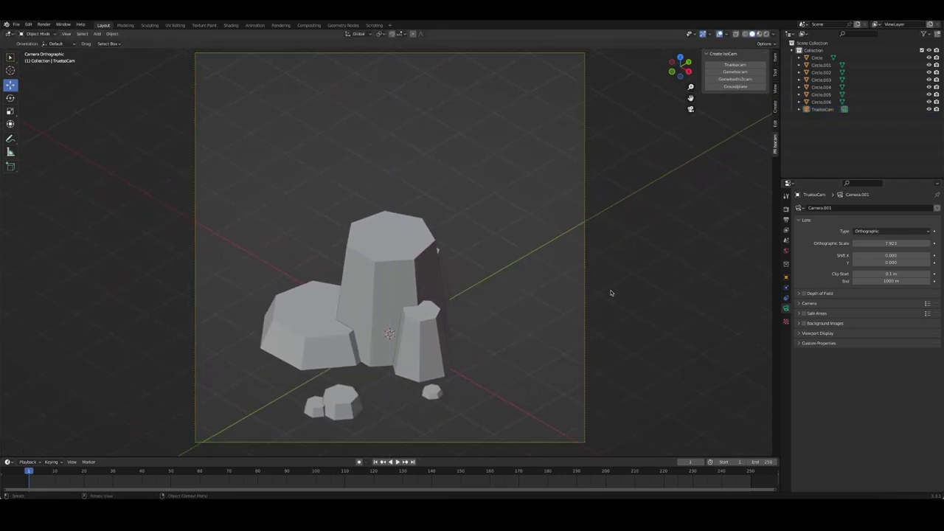
# Show the outliner's selectability toggles and box-select all the rock objects.
pyautogui.click(924, 34)
pyautogui.click(875, 49)
pyautogui.moveTo(262, 184); pyautogui.dragTo(561, 419)
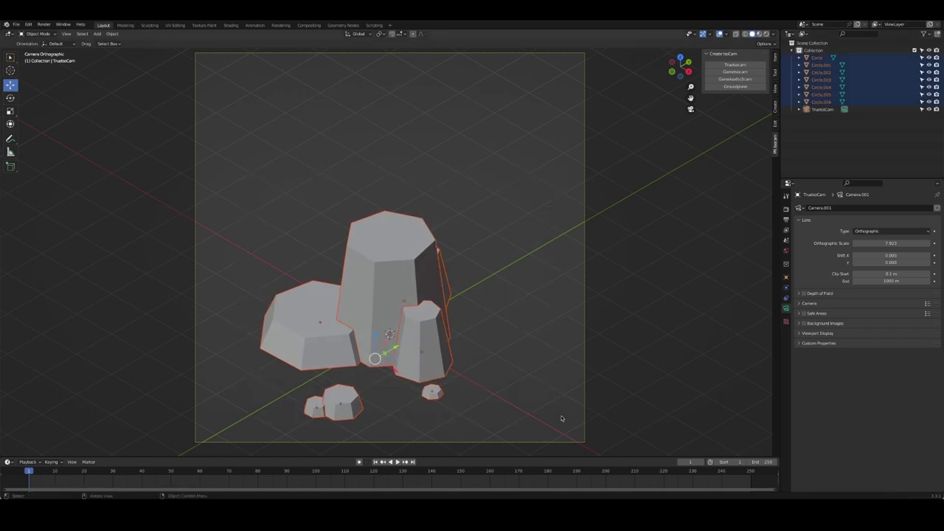
# Select the rocks and enter Edit Mode, undoing an accidental rotation.
pyautogui.click(402, 262)
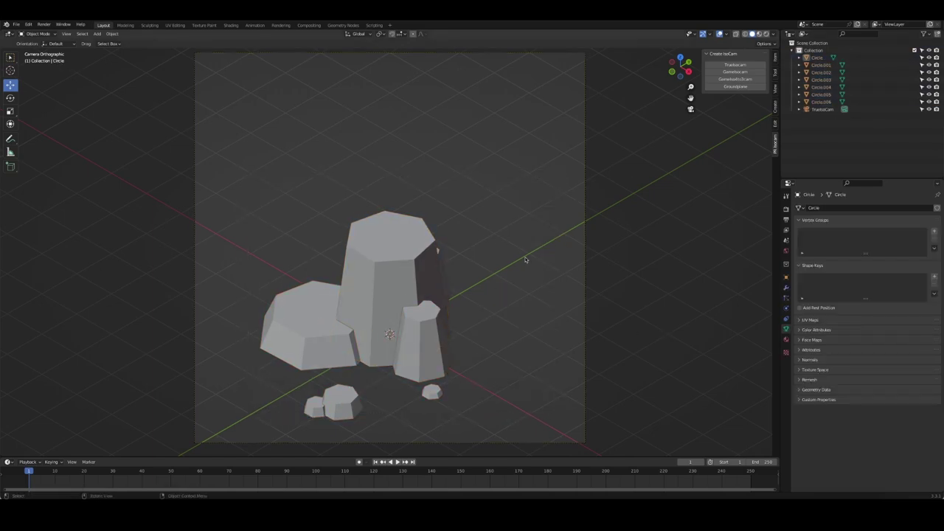
pyautogui.moveTo(567, 239); pyautogui.dragTo(489, 271, button='middle')
pyautogui.scroll(4, 489, 238)
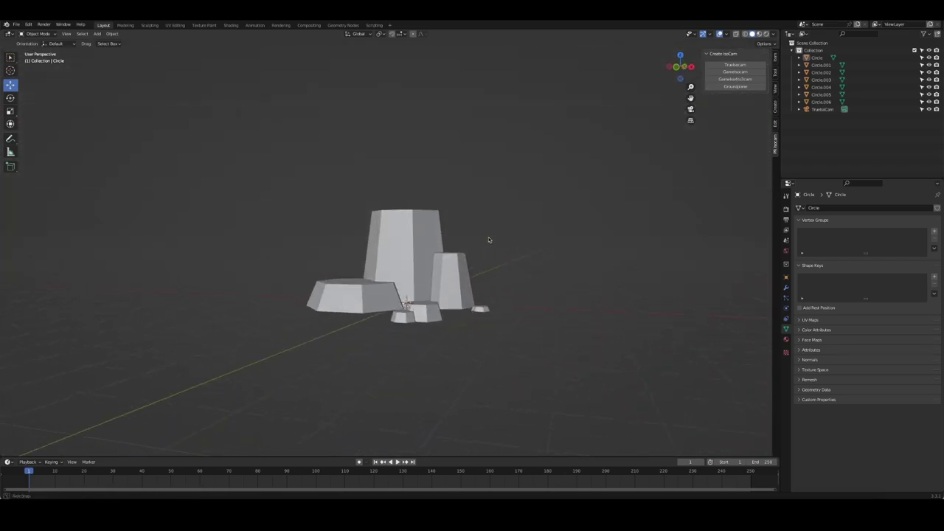
pyautogui.moveTo(489, 239); pyautogui.dragTo(472, 262, button='middle')
pyautogui.click(347, 303)
pyautogui.press('Tab')
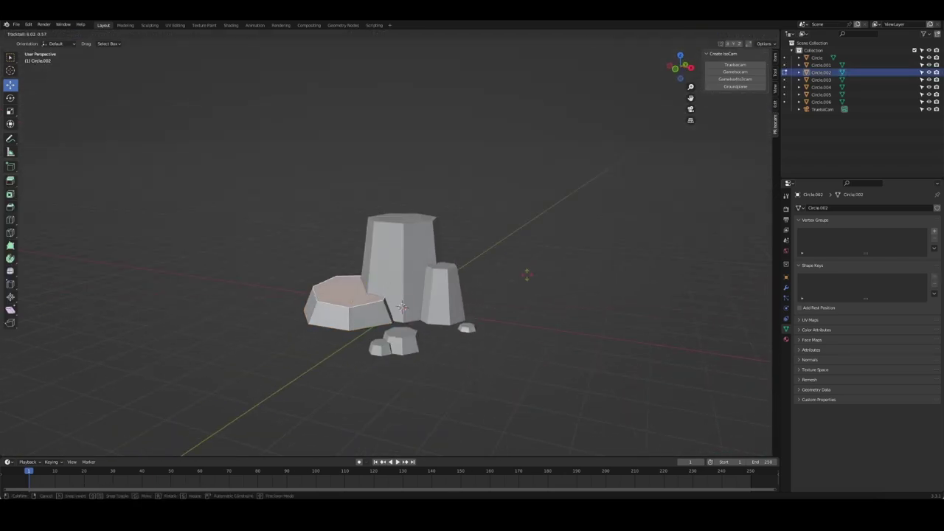
pyautogui.click(527, 275)
pyautogui.moveTo(527, 276); pyautogui.dragTo(516, 268, button='middle')
pyautogui.hotkey('ctrl', 'z')
# Rotate the tall rock's top face in camera view to give it a slanted top.
pyautogui.click(441, 276)
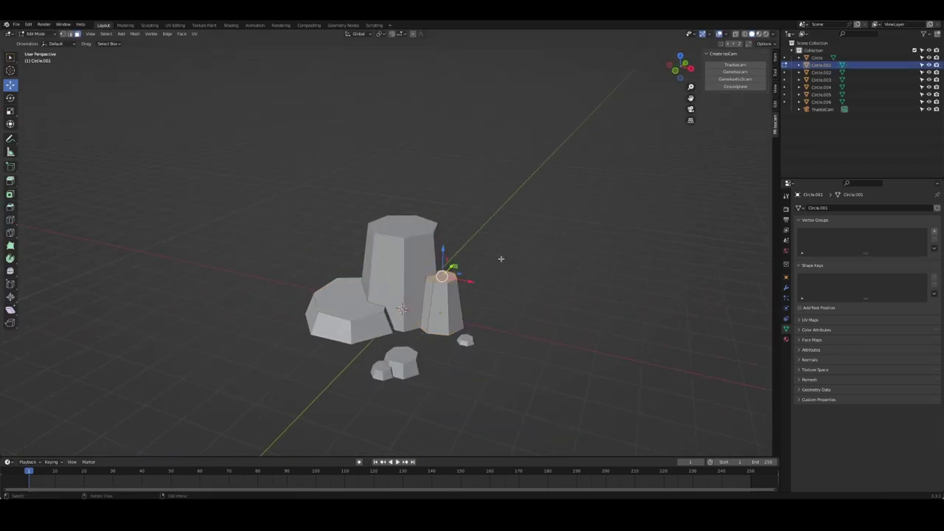
pyautogui.press('r')
pyautogui.press('r')
pyautogui.press('Escape')
pyautogui.moveTo(464, 320); pyautogui.dragTo(456, 289, button='middle')
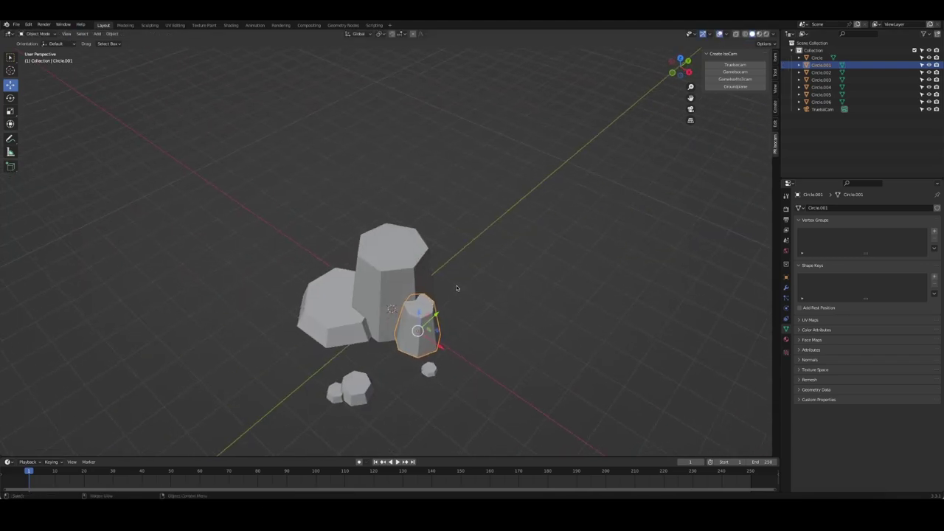
pyautogui.click(390, 236)
pyautogui.press('KP_0')
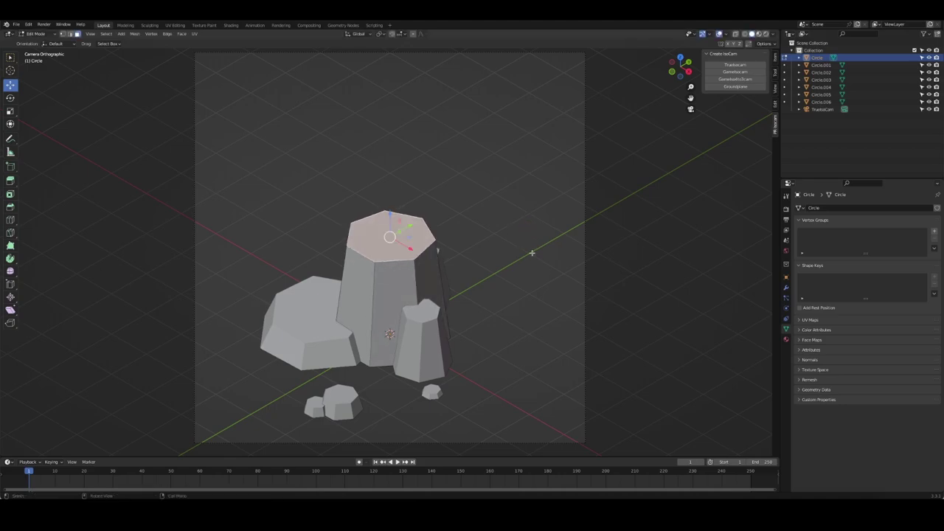
pyautogui.press('r')
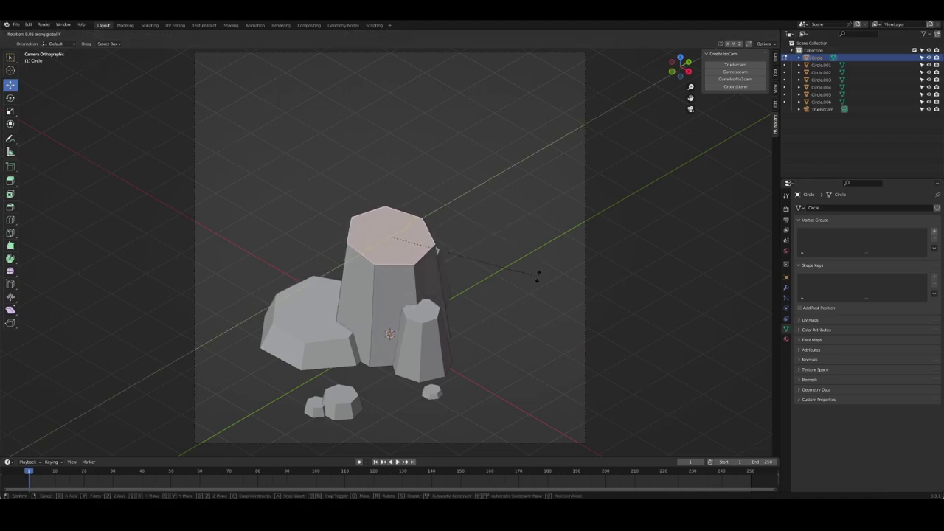
pyautogui.click(530, 276)
pyautogui.click(529, 338)
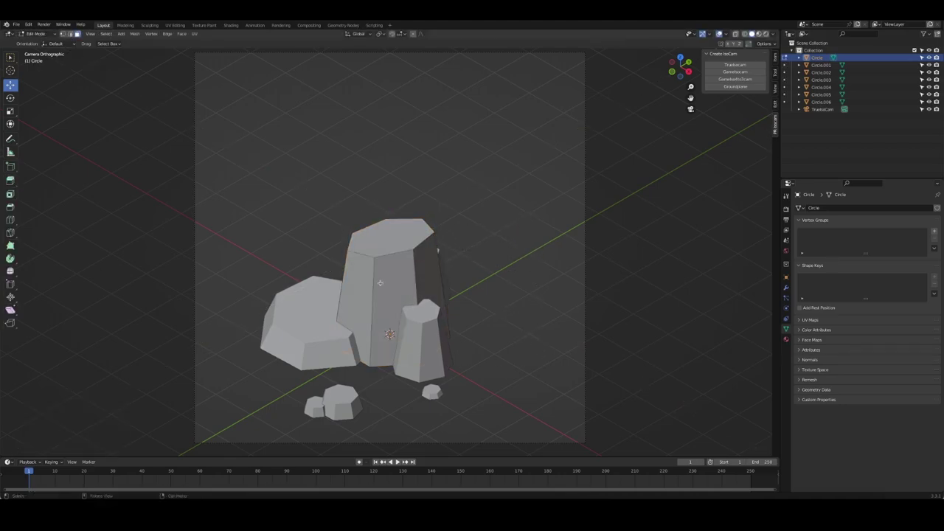
# Add two loop cuts around the tall rock, bevel them 0.0292 m, and push the bands inward.
pyautogui.click(370, 291)
pyautogui.scroll(2, 382, 330)
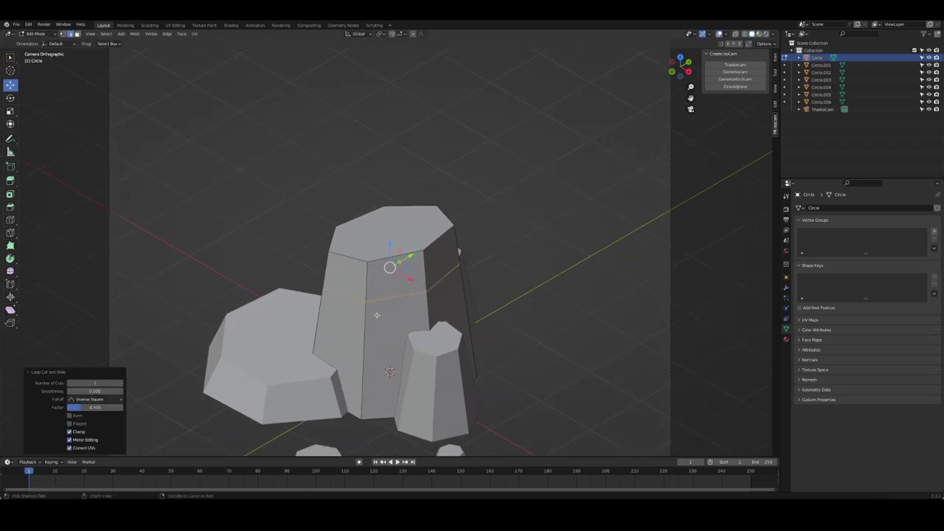
pyautogui.keyDown('alt'); pyautogui.click(378, 301); pyautogui.keyUp('alt')
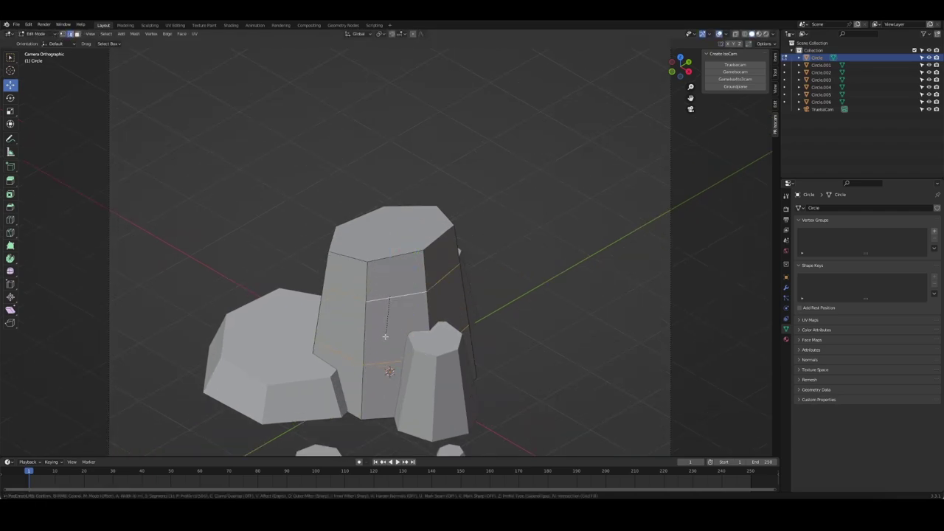
pyautogui.click(384, 339)
pyautogui.scroll(2, 390, 296)
pyautogui.scroll(2, 432, 253)
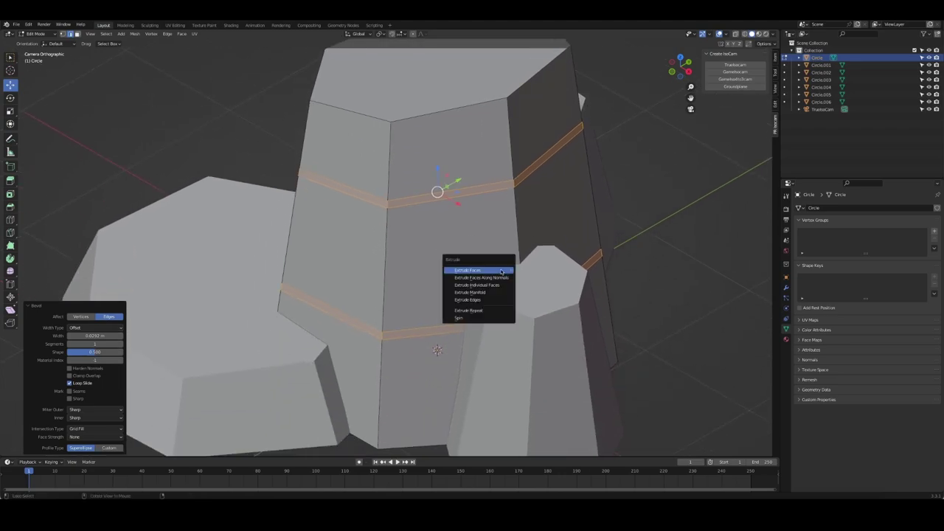
pyautogui.hotkey('alt', 's')
pyautogui.click(438, 190)
# Bevel a new edge loop into a band on the wide flat rock.
pyautogui.press('Tab')
pyautogui.press('KP_0')
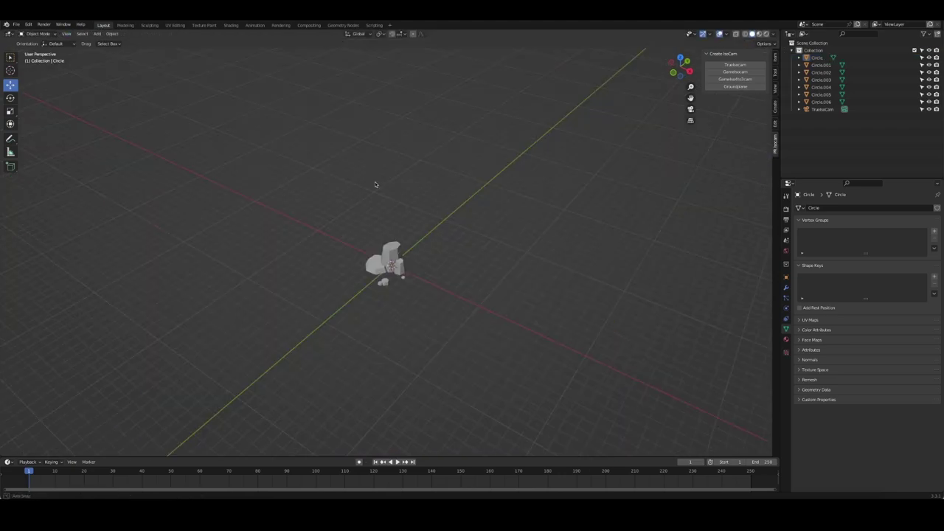
pyautogui.scroll(5, 380, 185)
pyautogui.moveTo(428, 213); pyautogui.dragTo(466, 210, button='middle')
pyautogui.scroll(-4, 443, 251)
pyautogui.scroll(-2, 413, 310)
pyautogui.click(443, 340)
pyautogui.press('Tab')
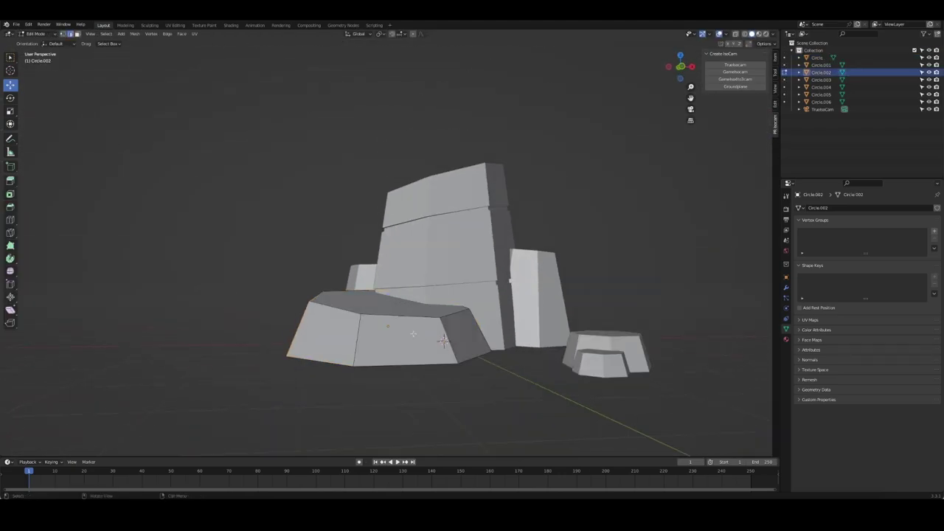
pyautogui.moveTo(442, 333)
pyautogui.mouseDown()
pyautogui.moveTo(443, 321)
pyautogui.moveTo(468, 355)
pyautogui.mouseUp()
pyautogui.hotkey('ctrl', 'z')
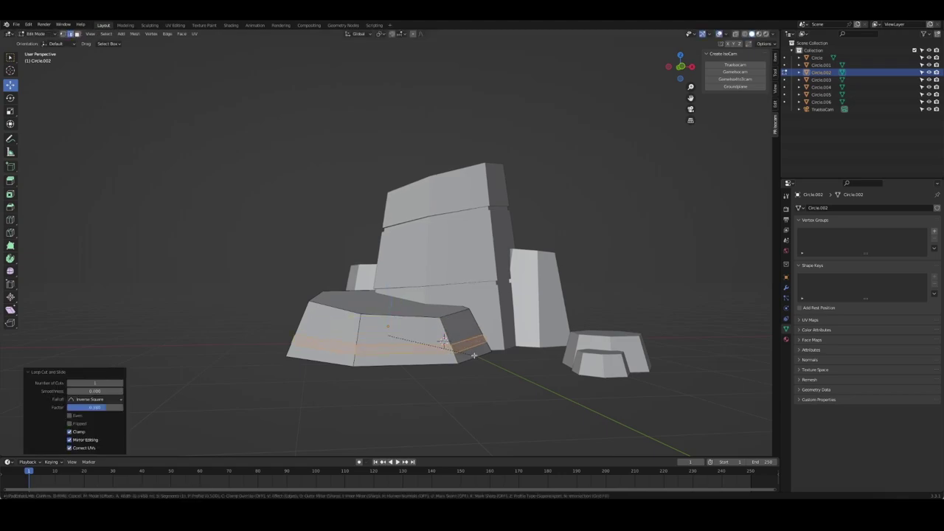
pyautogui.rightClick(474, 355)
pyautogui.click(509, 371)
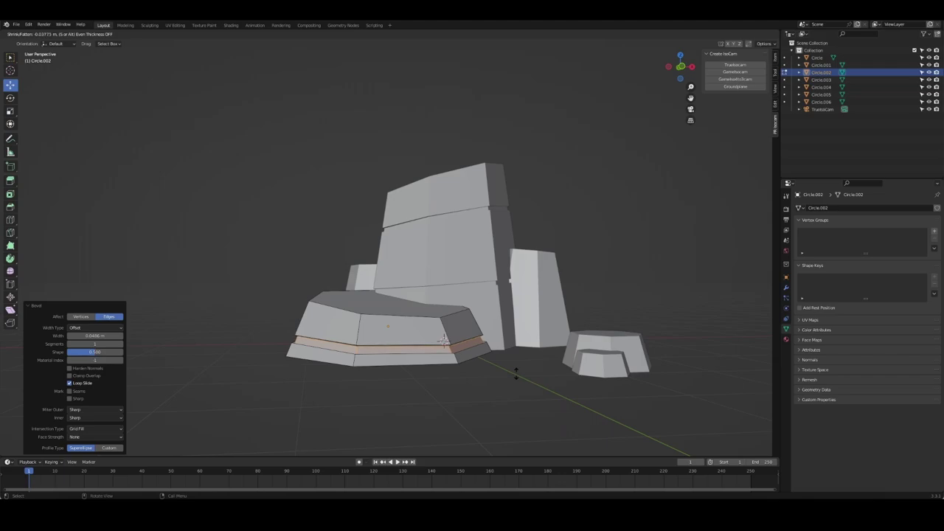
# Add two loop cuts on the pillar and bevel them into bands.
pyautogui.moveTo(444, 340); pyautogui.dragTo(404, 352, button='middle')
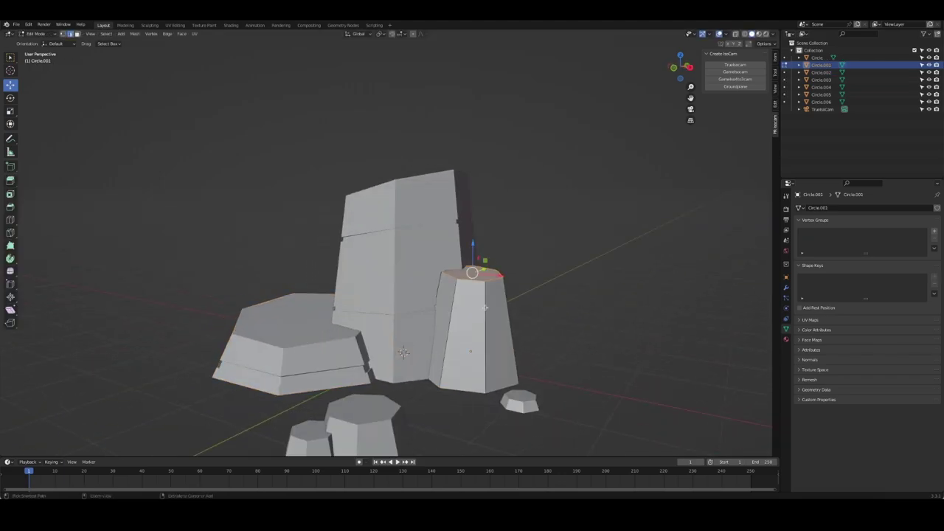
pyautogui.click(478, 336)
pyautogui.keyDown('alt'); pyautogui.click(527, 345); pyautogui.keyUp('alt')
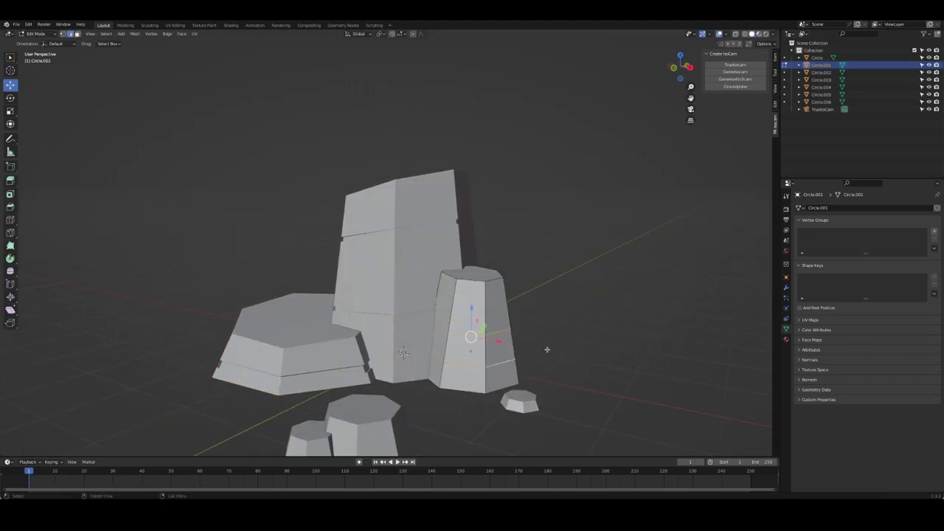
pyautogui.scroll(4, 546, 312)
pyautogui.click(591, 325)
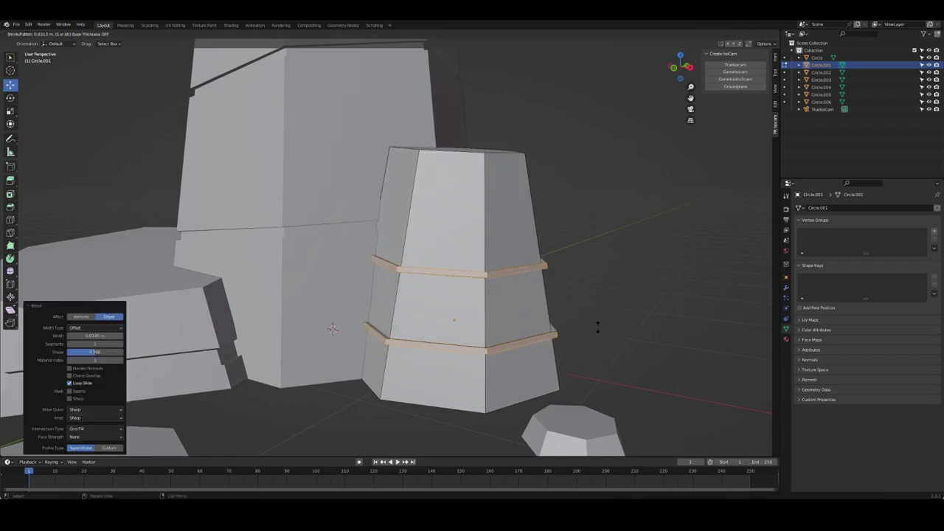
pyautogui.press('Tab')
# Loop-cut the front rock, bevel both loops, and shrink the strips inward into grooves.
pyautogui.moveTo(607, 339)
pyautogui.mouseDown(button='middle')
pyautogui.moveTo(620, 330)
pyautogui.moveTo(435, 278)
pyautogui.mouseUp(button='middle')
pyautogui.scroll(-5, 620, 329)
pyautogui.click(435, 279)
pyautogui.press('Tab')
pyautogui.hotkey('ctrl', 'r')
pyautogui.click(407, 263)
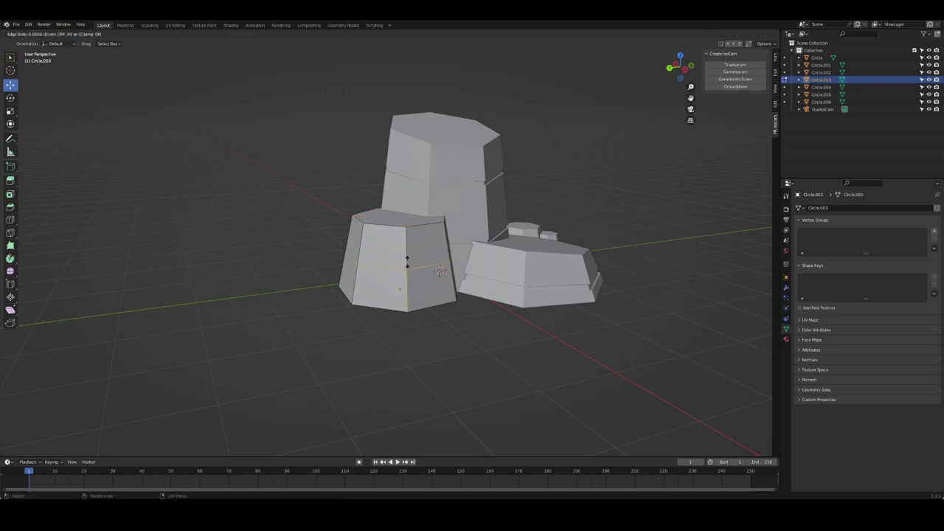
pyautogui.click(413, 282)
pyautogui.keyDown('alt'); pyautogui.keyDown('shift'); pyautogui.click(402, 247); pyautogui.keyUp('shift'); pyautogui.keyUp('alt')
pyautogui.hotkey('ctrl', 'b')
pyautogui.click(428, 281)
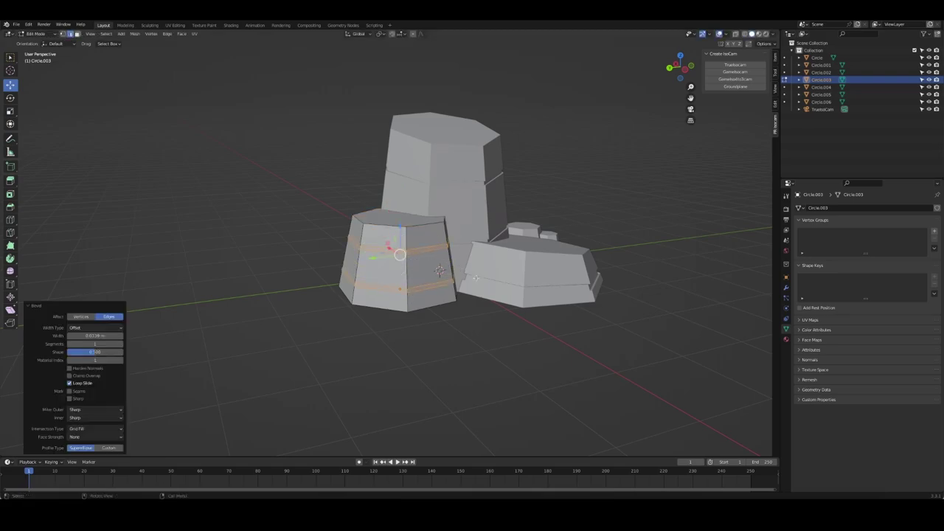
pyautogui.hotkey('alt', 's')
pyautogui.click(430, 283)
pyautogui.press('Tab')
# Apply scale to the small front rock, tall rock, flat rock and other rocks.
pyautogui.moveTo(430, 283)
pyautogui.mouseDown(button='middle')
pyautogui.moveTo(469, 314)
pyautogui.moveTo(449, 317)
pyautogui.mouseUp(button='middle')
pyautogui.click(440, 307)
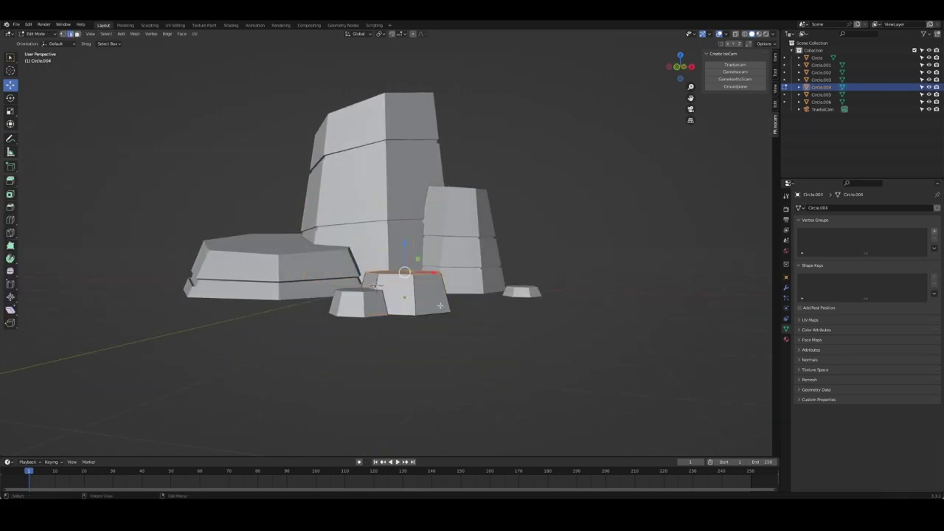
pyautogui.hotkey('ctrl', 'a')
pyautogui.click(439, 308)
pyautogui.click(354, 304)
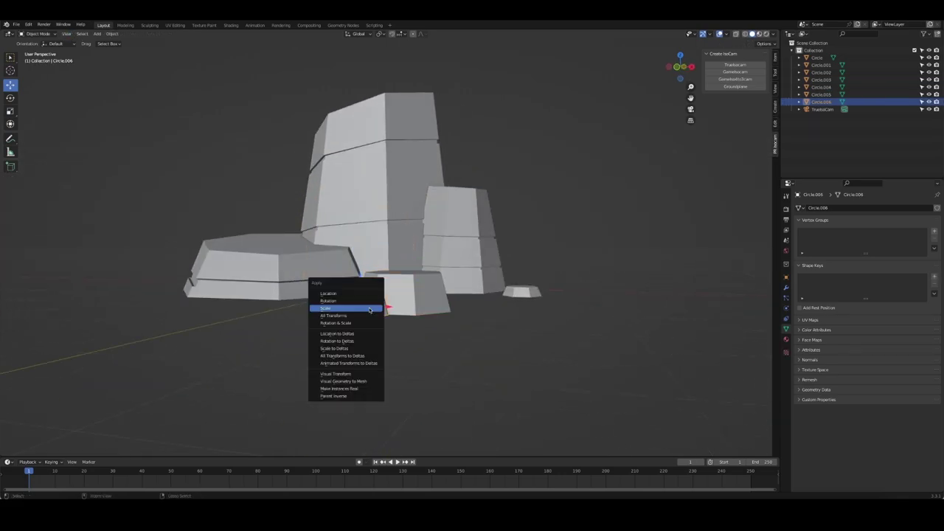
pyautogui.click(521, 292)
pyautogui.click(436, 231)
pyautogui.hotkey('ctrl', 'a')
pyautogui.click(436, 231)
pyautogui.hotkey('ctrl', 'a')
pyautogui.click(348, 206)
pyautogui.hotkey('ctrl', 'a')
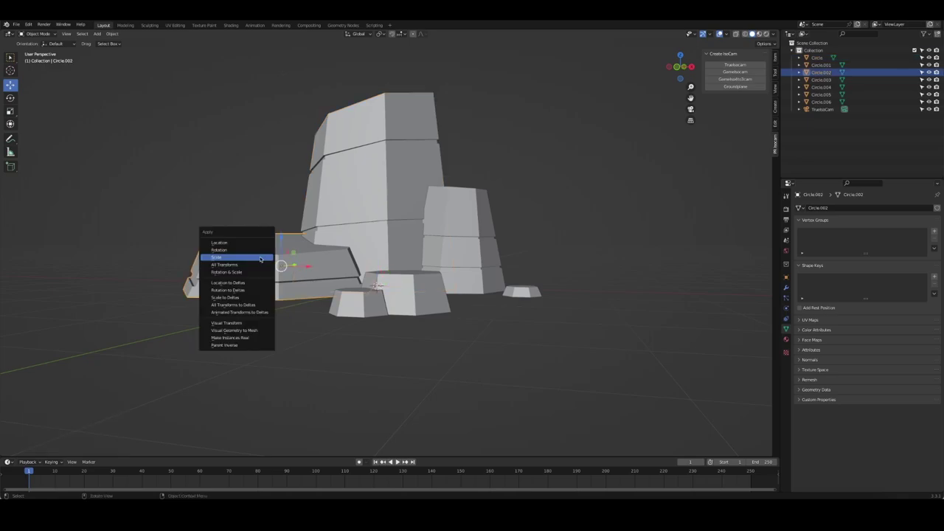
pyautogui.click(236, 257)
pyautogui.click(306, 244)
# Add a loop cut on the small front rock, slide it lower, and bevel it.
pyautogui.click(359, 399)
pyautogui.moveTo(489, 257)
pyautogui.mouseDown(button='middle')
pyautogui.moveTo(442, 310)
pyautogui.moveTo(443, 288)
pyautogui.mouseUp(button='middle')
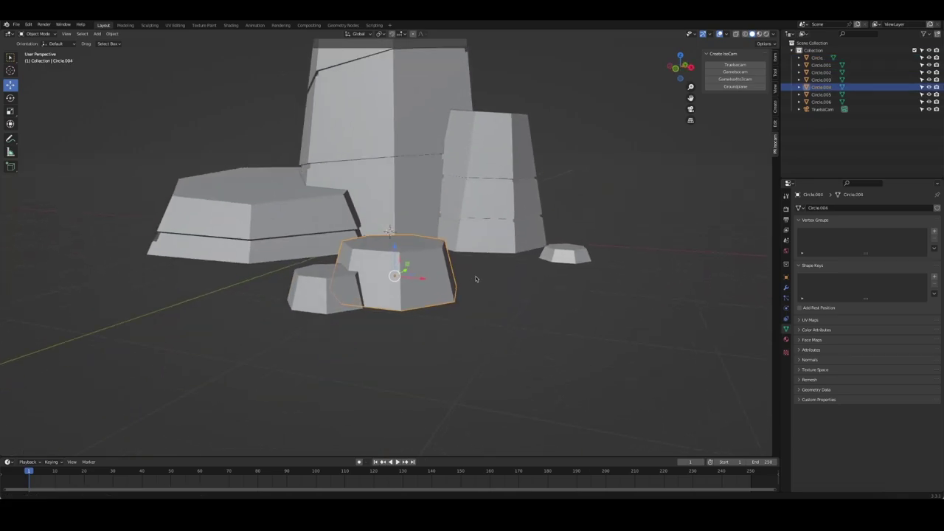
pyautogui.press('Tab')
pyautogui.hotkey('ctrl', 'r')
pyautogui.click(443, 279)
pyautogui.click(448, 259)
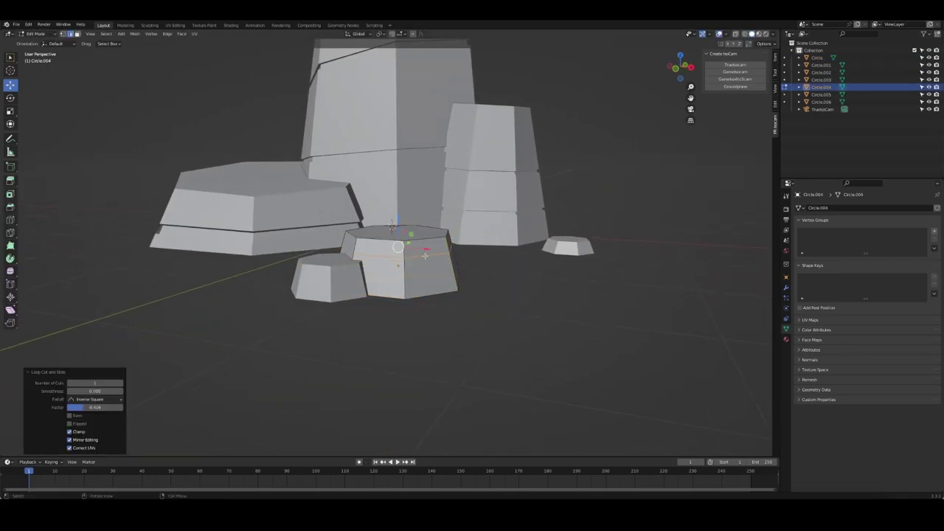
pyautogui.click(449, 273)
pyautogui.click(455, 270)
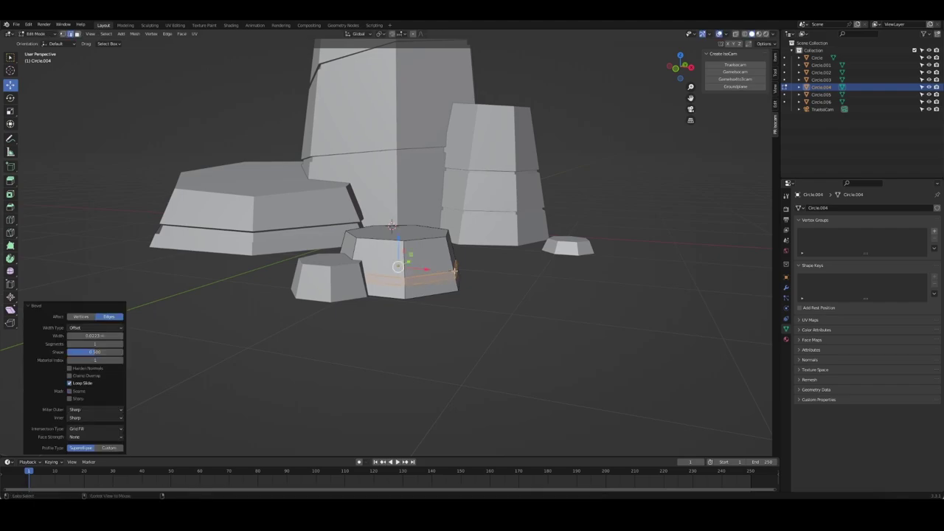
pyautogui.press('Tab')
# Select the small front rock and enter Edit Mode on it.
pyautogui.moveTo(496, 284); pyautogui.dragTo(391, 312, button='middle')
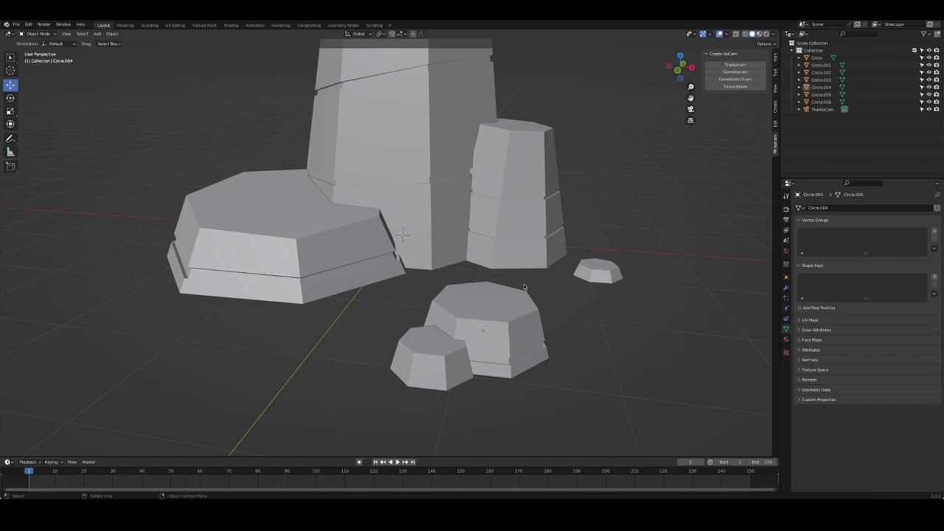
pyautogui.click(496, 307)
pyautogui.press('Tab')
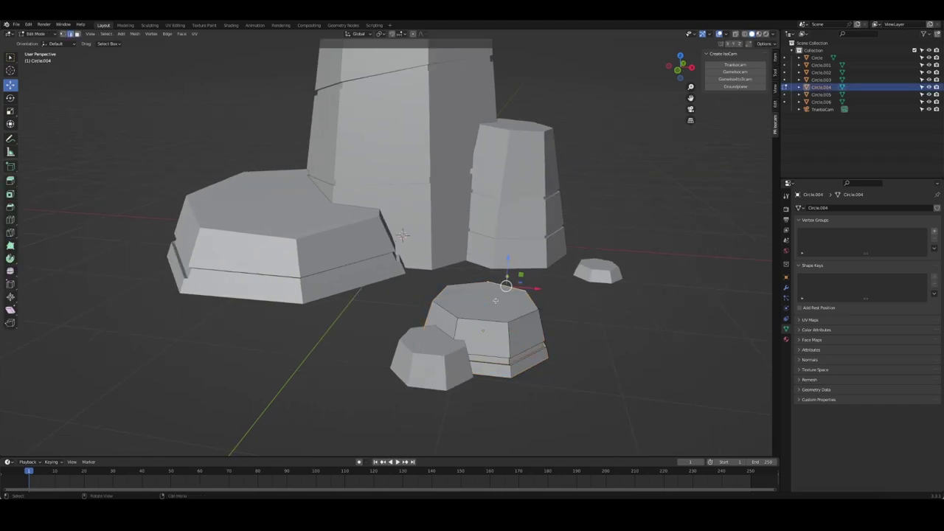
# Recess the tops of the small front rock and its smaller neighbour inside raised rims.
pyautogui.click(601, 323)
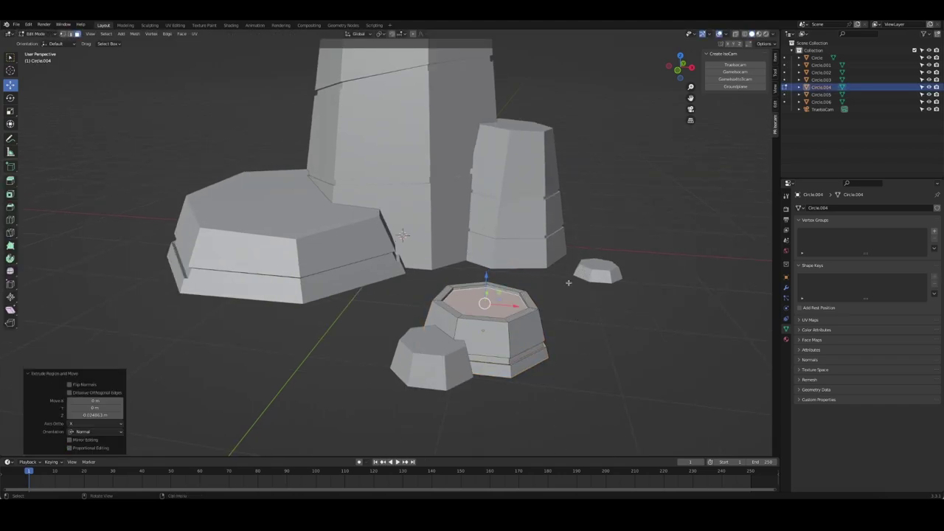
pyautogui.press('Tab')
pyautogui.click(443, 354)
pyautogui.press('Tab')
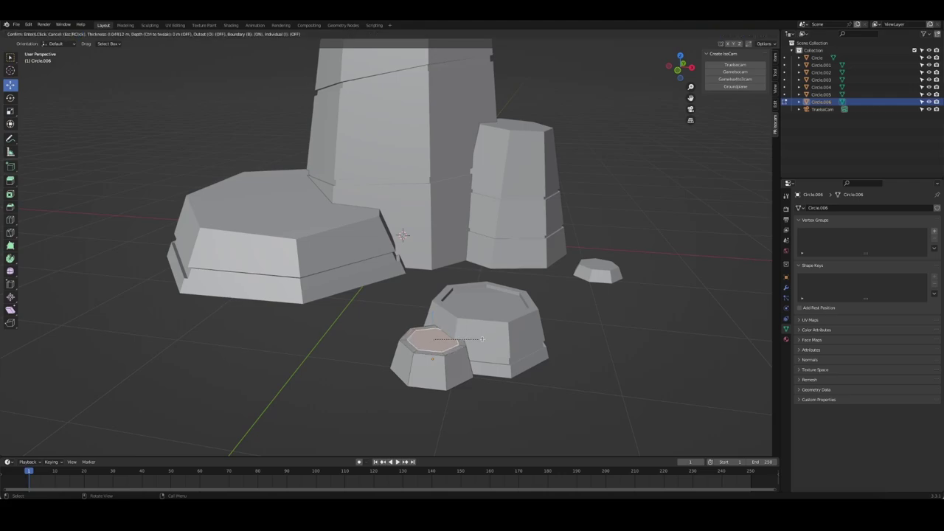
pyautogui.click(482, 338)
pyautogui.press('Tab')
# Inset the top of the tiny rock beside the pillar.
pyautogui.click(358, 341)
pyautogui.moveTo(360, 344); pyautogui.dragTo(453, 252, button='middle')
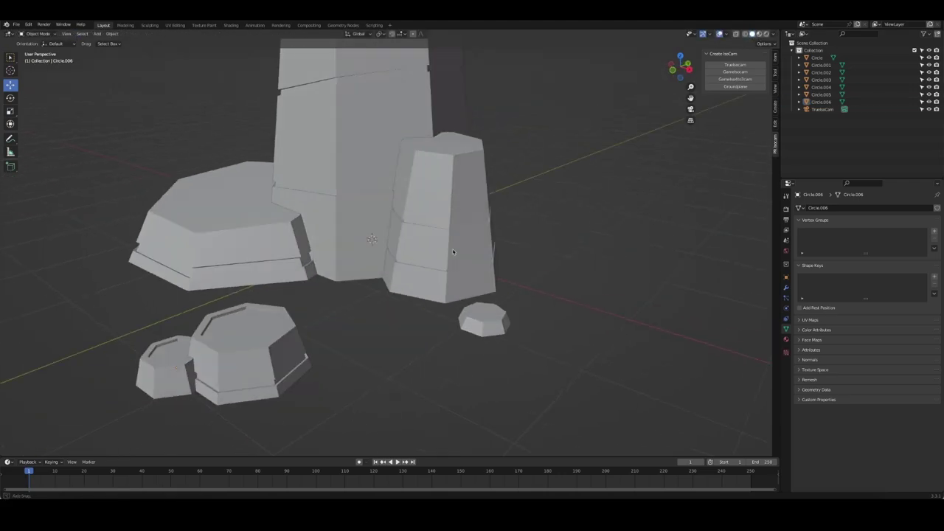
pyautogui.click(485, 318)
pyautogui.press('Tab')
pyautogui.click(533, 316)
pyautogui.press('KP_Decimal')
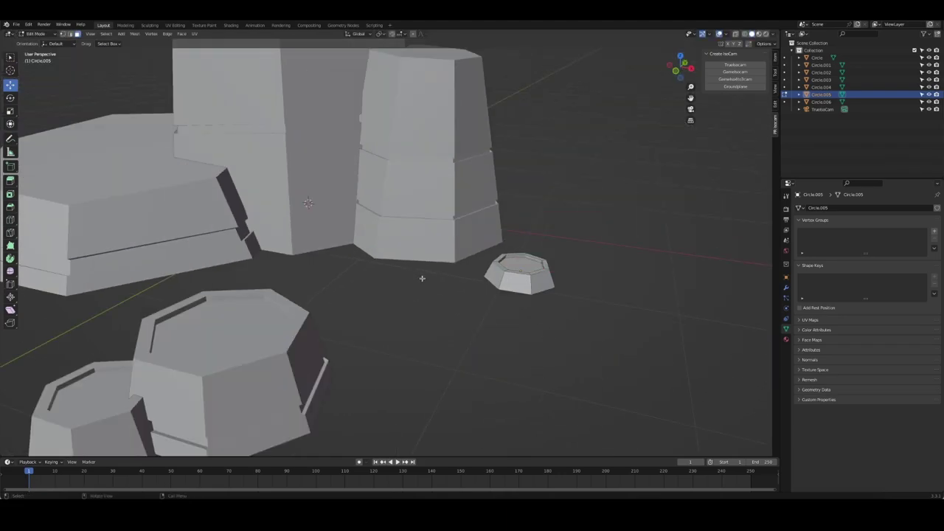
pyautogui.moveTo(480, 292); pyautogui.dragTo(395, 205, button='middle')
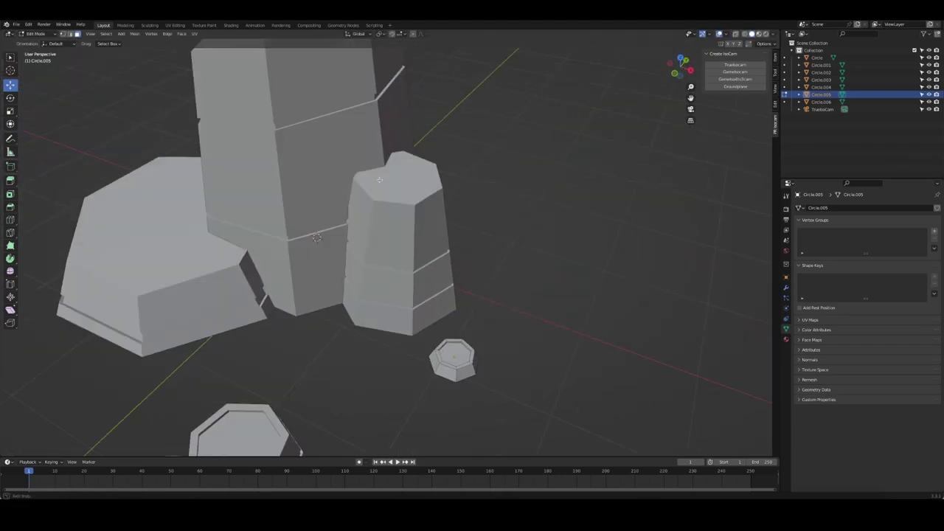
pyautogui.press('Tab')
# Inset the top faces of the tall pillar and the wide flat rock.
pyautogui.click(395, 204)
pyautogui.press('Tab')
pyautogui.press('i')
pyautogui.click(431, 209)
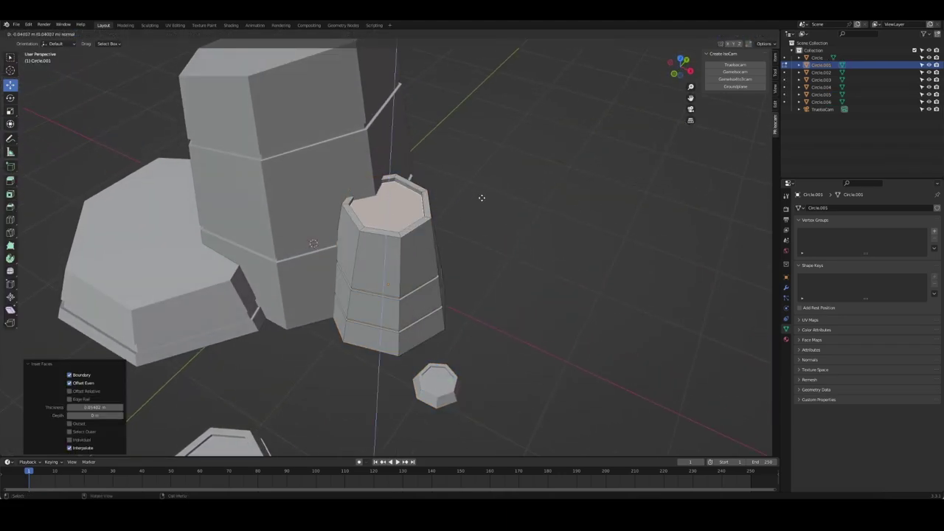
pyautogui.click(482, 197)
pyautogui.press('Tab')
pyautogui.moveTo(482, 198); pyautogui.dragTo(369, 251, button='middle')
pyautogui.click(369, 251)
pyautogui.press('Tab')
pyautogui.press('i')
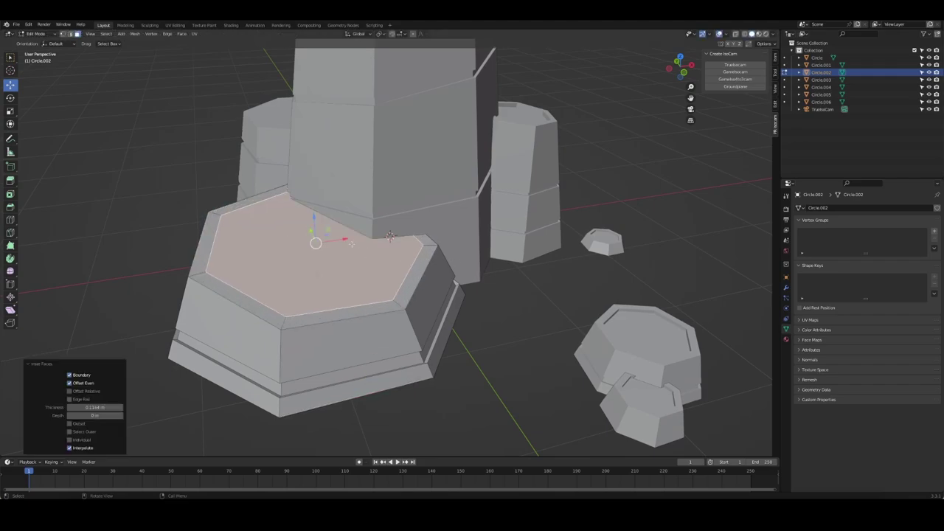
pyautogui.press('Tab')
# Inset the tall rock's top face and extrude it downward.
pyautogui.moveTo(399, 280); pyautogui.dragTo(341, 261, button='middle')
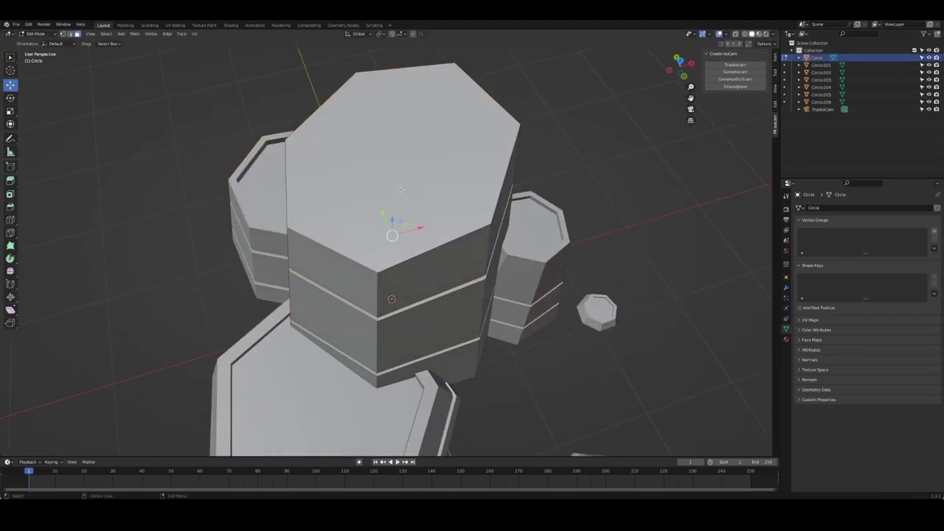
pyautogui.click(402, 148)
pyautogui.press('i')
pyautogui.press('e')
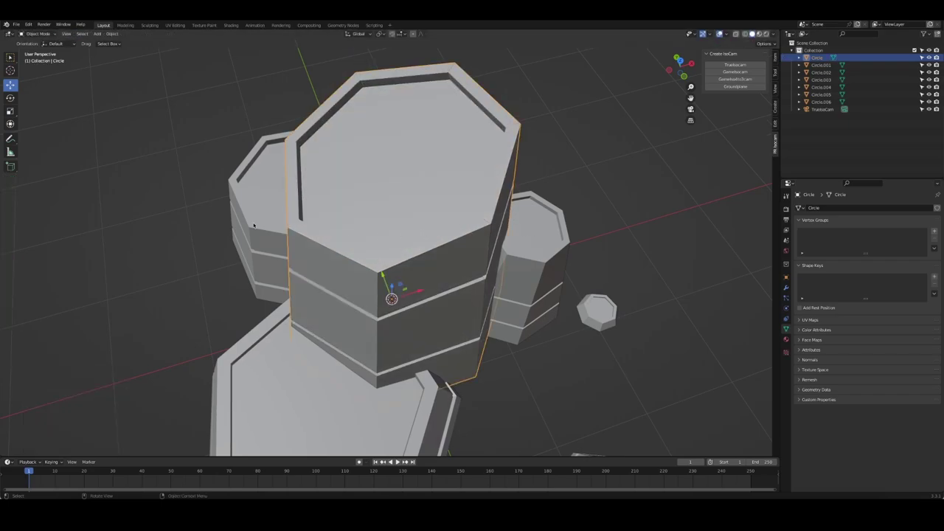
# In front view, rename the Circle object and the next circle piece to rock.
pyautogui.scroll(-1, 317, 201)
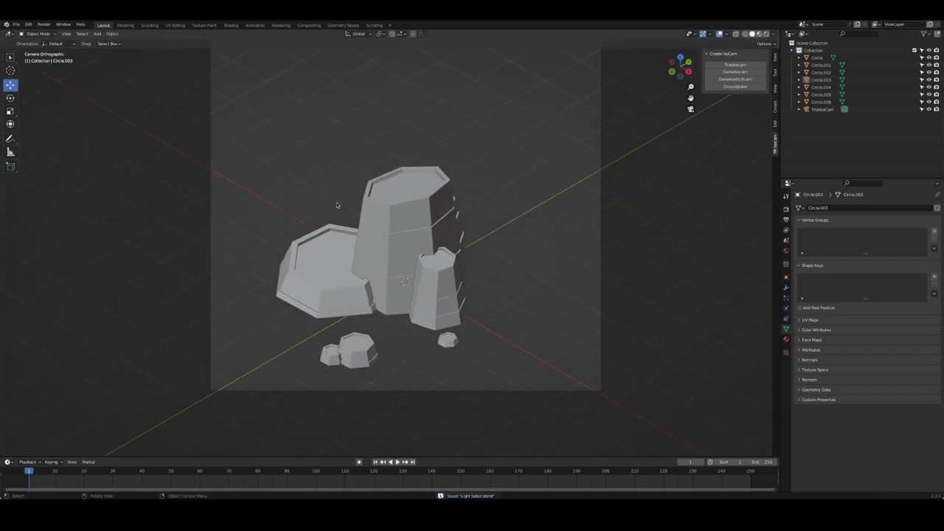
pyautogui.moveTo(362, 208)
pyautogui.mouseDown(button='middle')
pyautogui.moveTo(520, 263)
pyautogui.moveTo(435, 245)
pyautogui.mouseUp(button='middle')
pyautogui.scroll(5, 521, 263)
pyautogui.scroll(-3, 470, 268)
pyautogui.scroll(-2, 428, 249)
pyautogui.scroll(3, 428, 249)
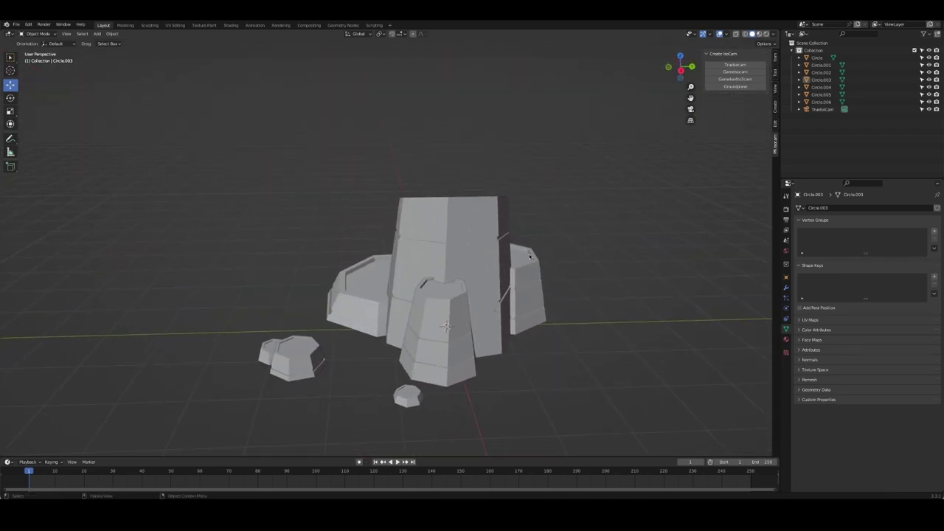
pyautogui.press('KP_1')
pyautogui.click(818, 57)
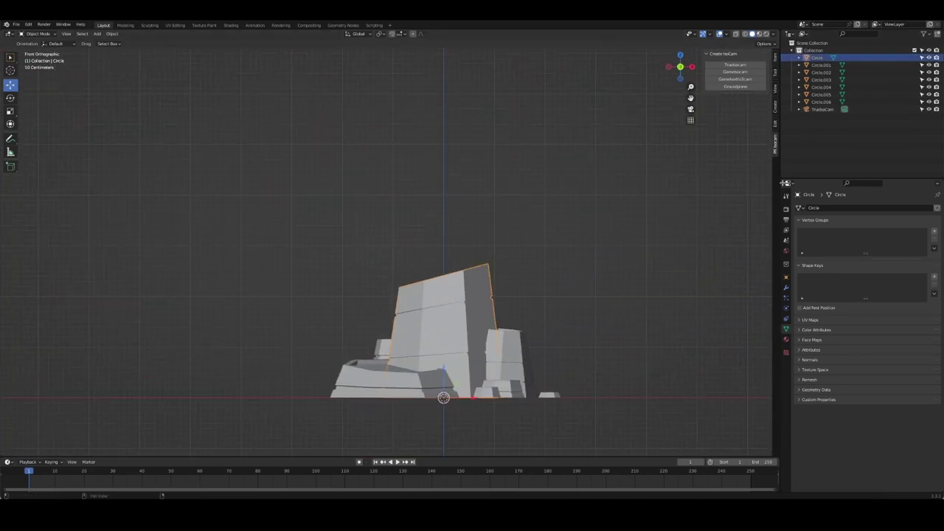
pyautogui.click(786, 278)
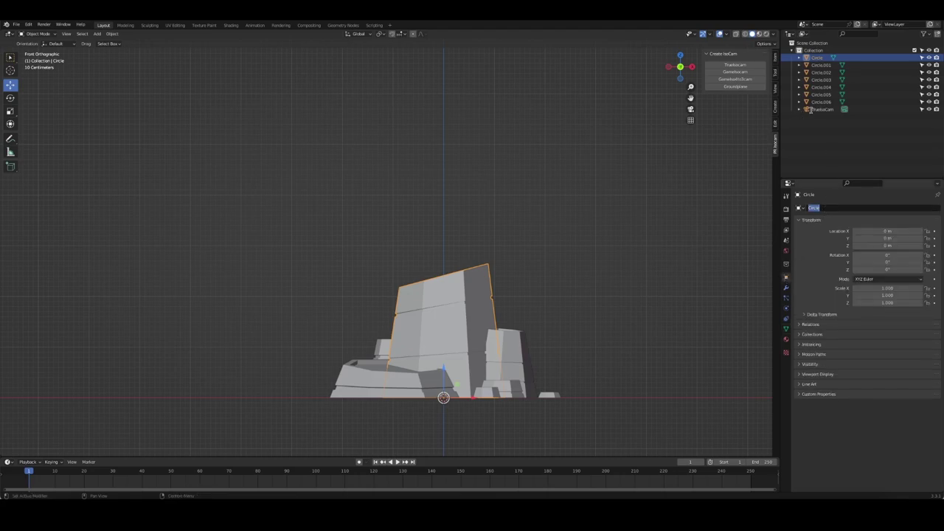
pyautogui.press('Return')
pyautogui.press('F2')
pyautogui.write('rock')
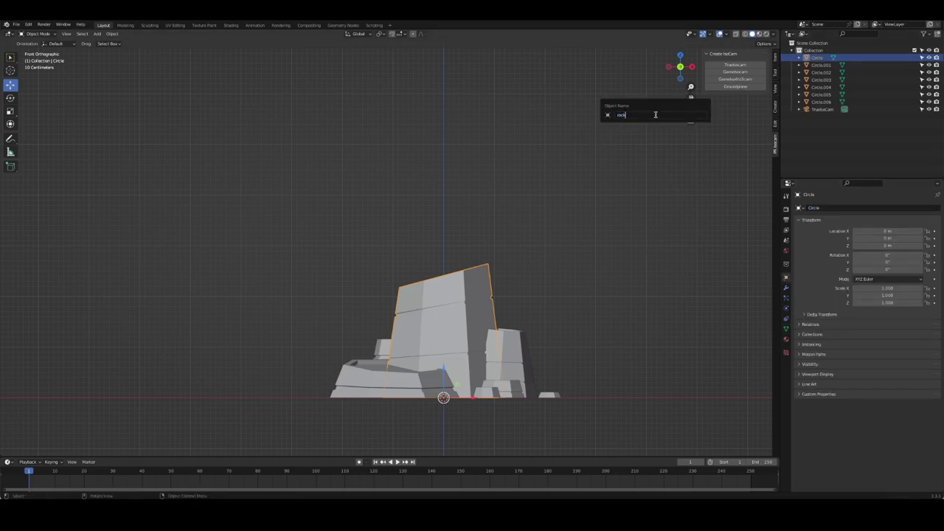
pyautogui.press('Return')
pyautogui.write('rock')
pyautogui.press('Return')
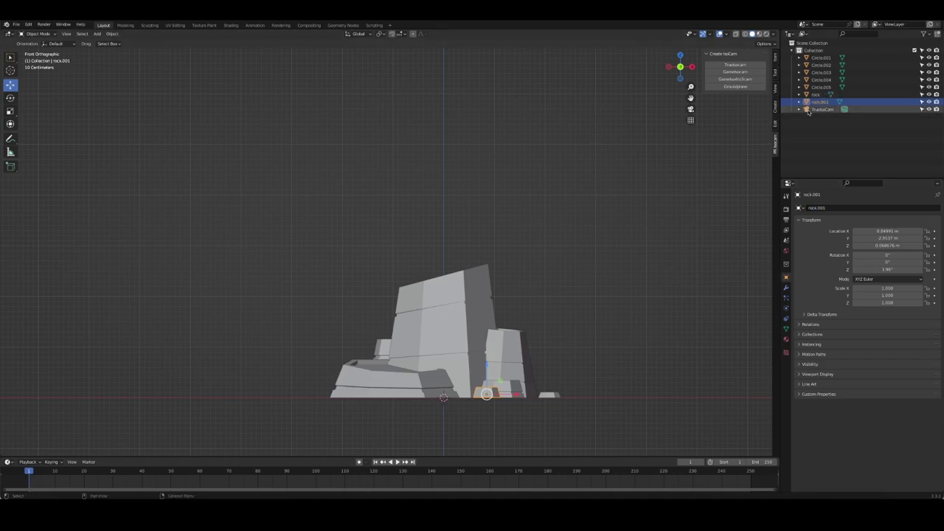
pyautogui.click(822, 87)
pyautogui.write('rock')
pyautogui.press('Return')
# Rename Circle.005, Circle.004, Circle.002, Circle.003 and Circle.001 to rock names, up to rock.006.
pyautogui.click(821, 80)
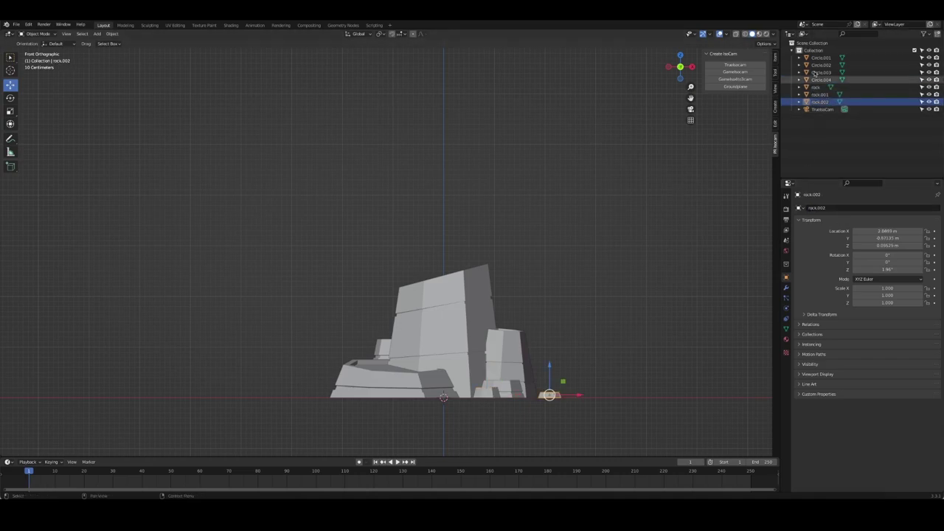
pyautogui.click(819, 207)
pyautogui.write('ock')
pyautogui.press('Return')
pyautogui.click(819, 64)
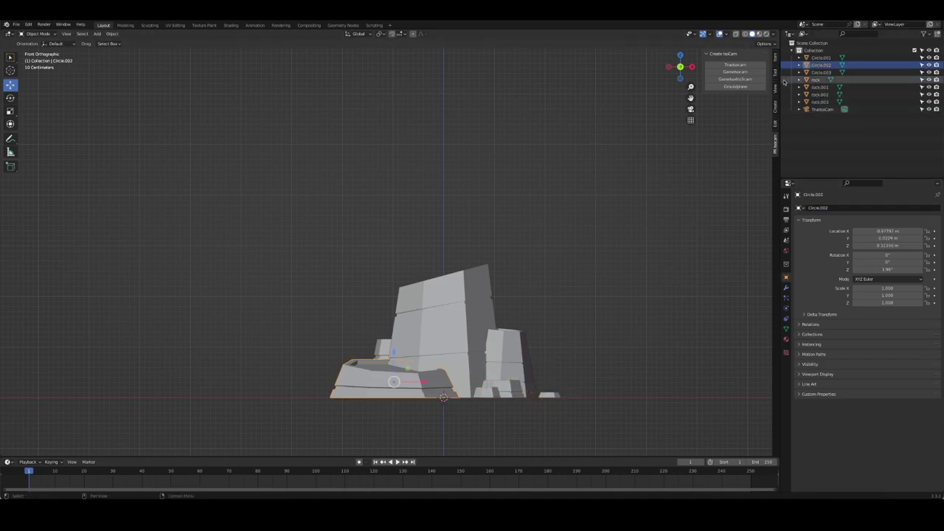
pyautogui.press('Return')
pyautogui.click(821, 65)
pyautogui.click(819, 207)
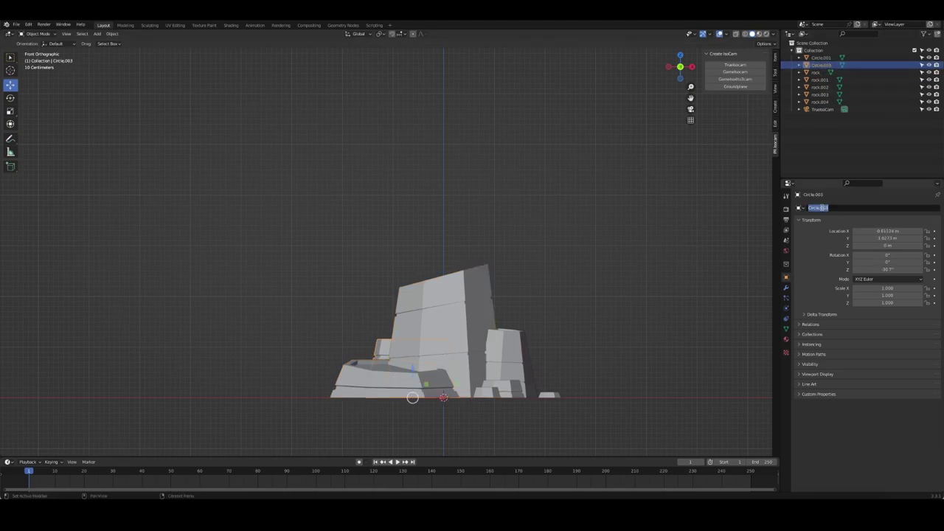
pyautogui.press('Return')
pyautogui.moveTo(689, 186); pyautogui.dragTo(737, 162, button='middle')
pyautogui.click(822, 58)
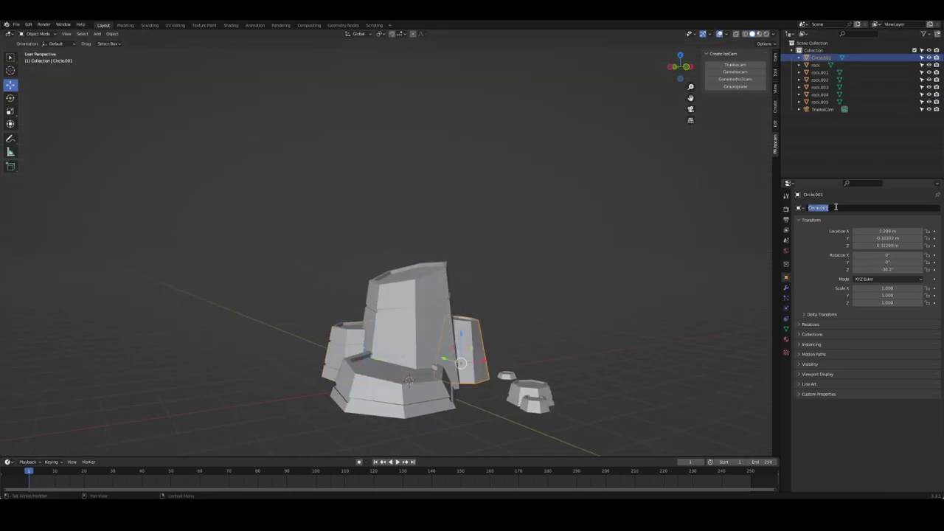
pyautogui.write('ock')
pyautogui.press('Return')
pyautogui.click(584, 231)
# From the camera view, select all rock pieces and move them into a new collection named rocks.
pyautogui.press('KP_0')
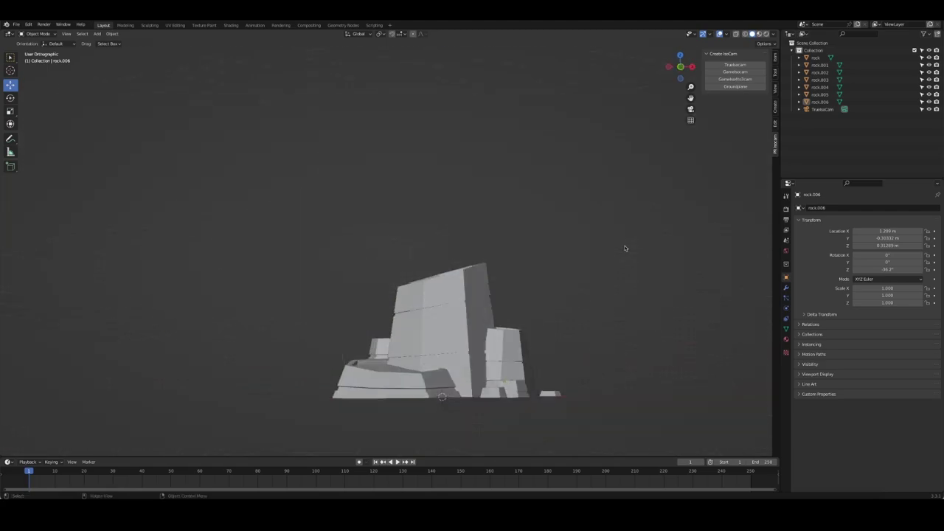
pyautogui.click(424, 273)
pyautogui.press('a')
pyautogui.press('m')
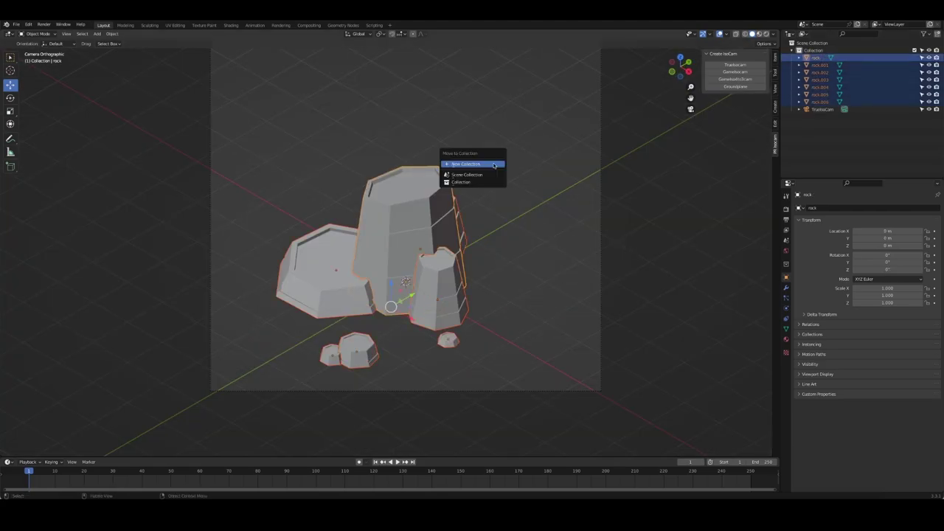
pyautogui.click(475, 177)
pyautogui.click(493, 185)
pyautogui.click(791, 65)
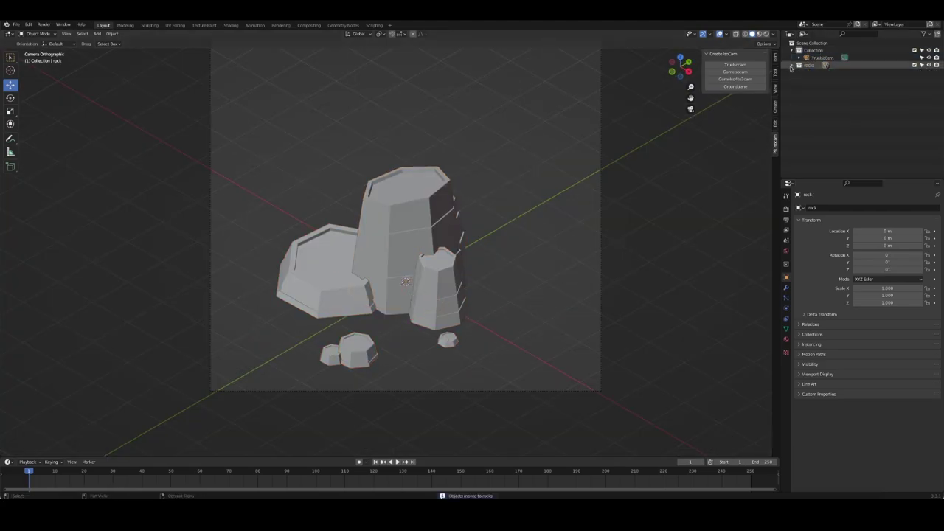
# Add a mesh circle at the origin in the main collection and hide the rocks collection.
pyautogui.press('KP_1')
pyautogui.click(813, 51)
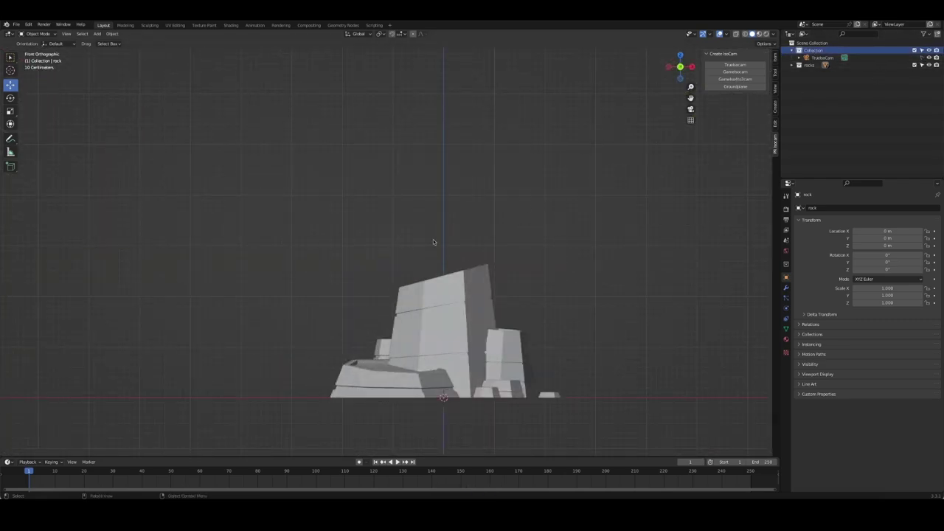
pyautogui.hotkey('shift', 'a')
pyautogui.click(575, 178)
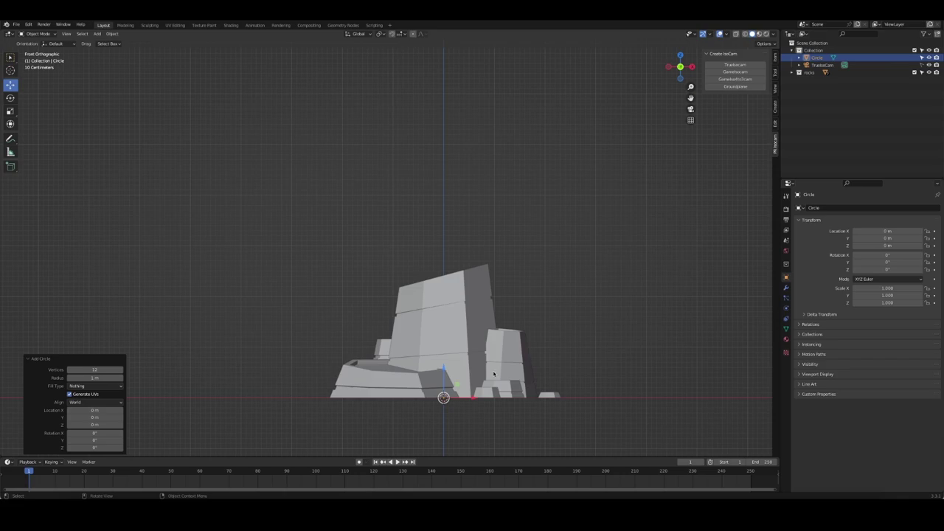
pyautogui.moveTo(493, 374); pyautogui.dragTo(516, 347, button='middle')
pyautogui.click(929, 72)
# Fill the circle, scale it to 0.388 and extrude it upward into a short cylinder.
pyautogui.press('Tab')
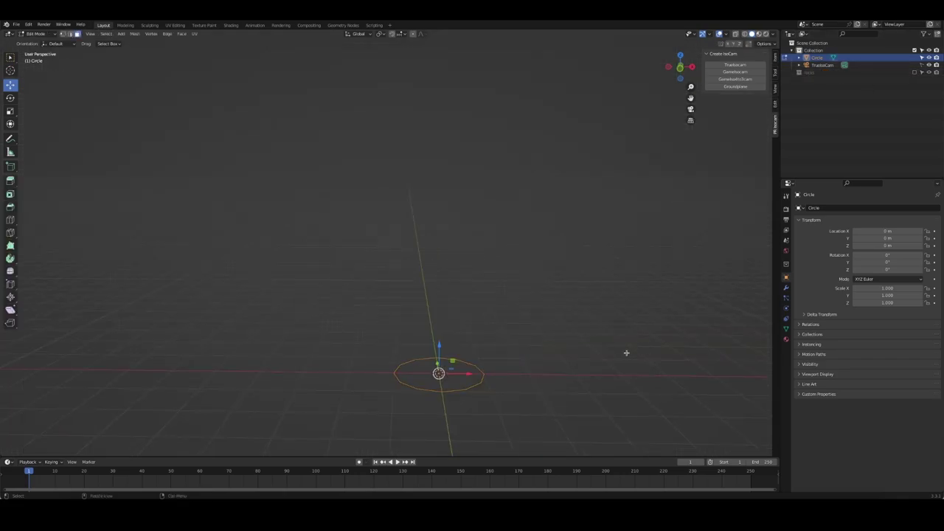
pyautogui.press('f')
pyautogui.press('s')
pyautogui.click(460, 365)
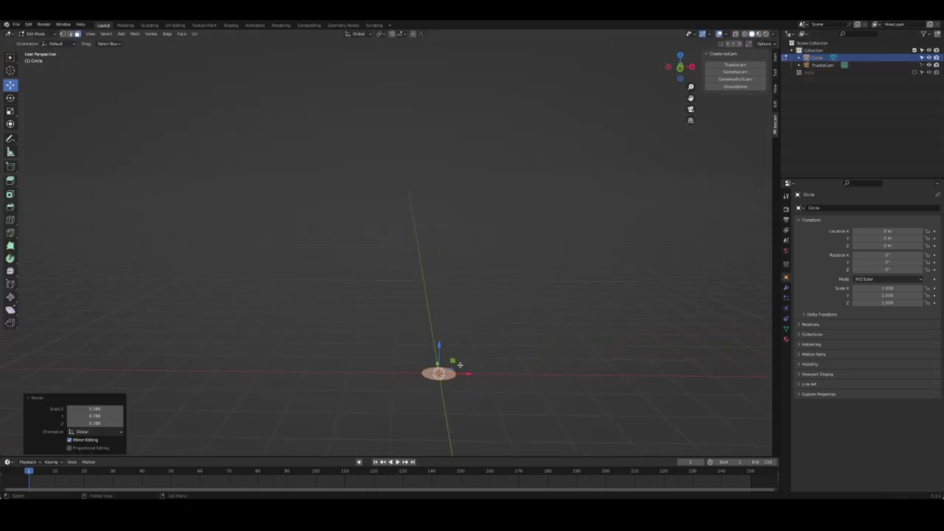
pyautogui.press('e')
pyautogui.click(480, 338)
pyautogui.press('Tab')
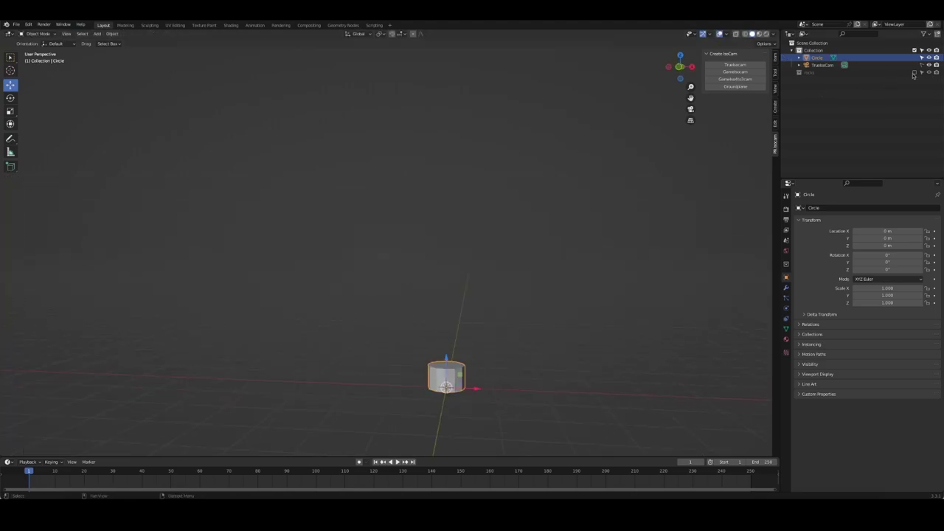
# Inset the cylinder's top face and extrude it upward into a step.
pyautogui.click(914, 72)
pyautogui.click(914, 73)
pyautogui.moveTo(532, 301)
pyautogui.mouseDown(button='middle')
pyautogui.moveTo(530, 225)
pyautogui.moveTo(596, 321)
pyautogui.mouseUp(button='middle')
pyautogui.press('Tab')
pyautogui.press('i')
pyautogui.click(525, 322)
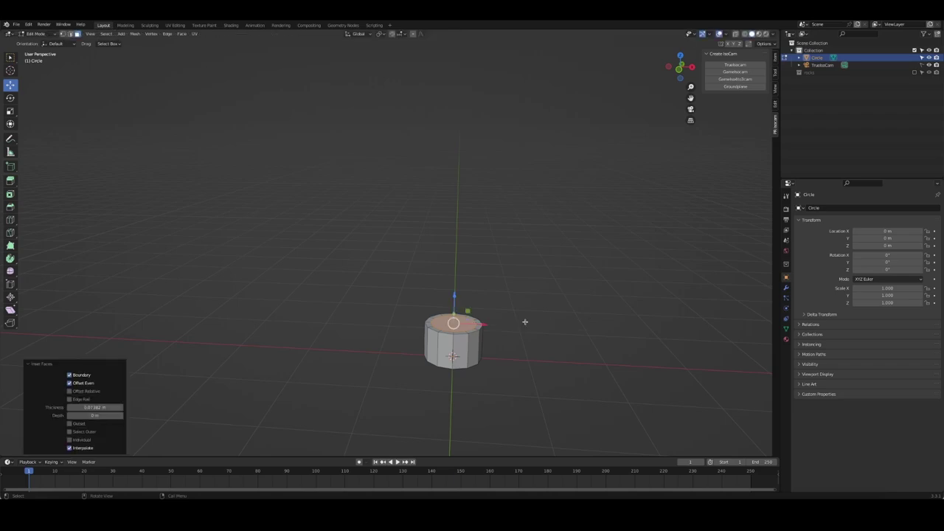
pyautogui.press('e')
pyautogui.click(522, 297)
# Undo the extruded step and raise the cylinder's top face along Z to make it taller.
pyautogui.hotkey('ctrl', 'z')
pyautogui.hotkey('ctrl', 'z')
pyautogui.hotkey('ctrl', 'z')
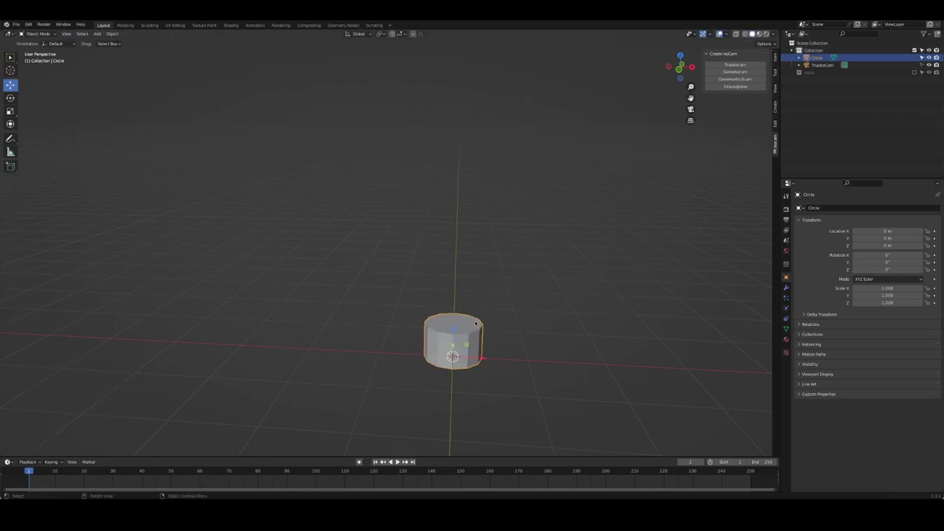
pyautogui.press('Tab')
pyautogui.press('g')
pyautogui.press('z')
pyautogui.click(459, 312)
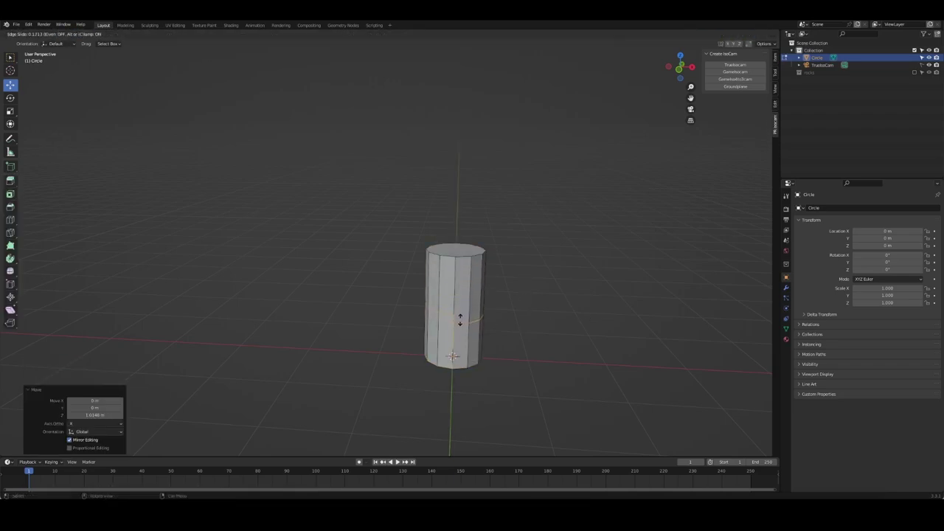
pyautogui.click(460, 319)
# Lower a mid-height band of faces and extrude it inward along its normals.
pyautogui.press('g')
pyautogui.press('z')
pyautogui.click(577, 339)
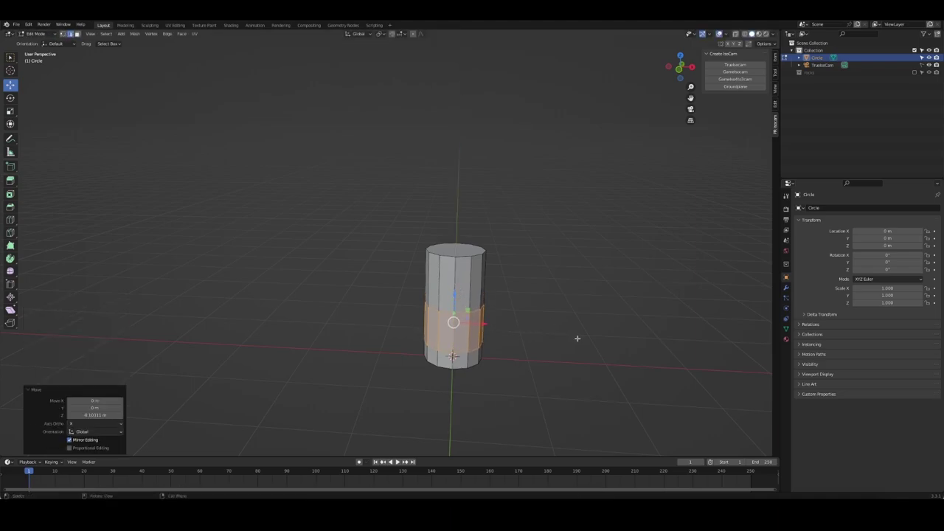
pyautogui.hotkey('alt', 'e')
pyautogui.click(577, 340)
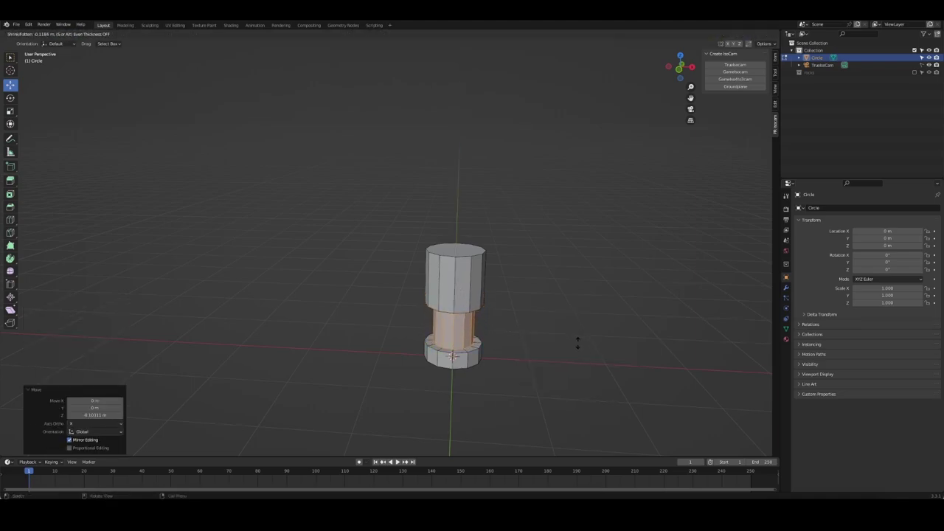
pyautogui.click(578, 341)
# In front X-ray view, box-select the upper block and middle band and raise them along Z.
pyautogui.press('KP_1')
pyautogui.hotkey('alt', 'z')
pyautogui.moveTo(384, 234); pyautogui.dragTo(545, 391)
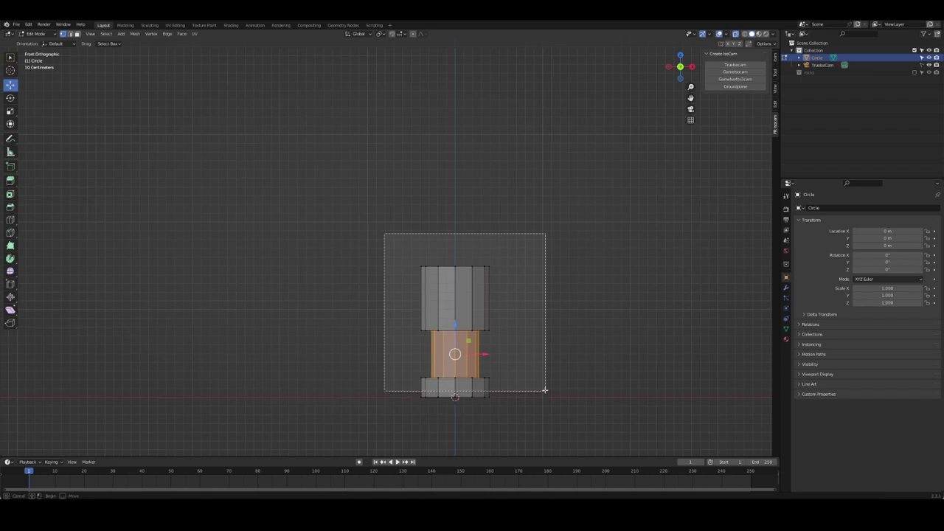
pyautogui.press('g')
pyautogui.press('z')
pyautogui.click(470, 250)
# Stretch the top face upward along Z into a long upper handle section.
pyautogui.hotkey('alt', 'a')
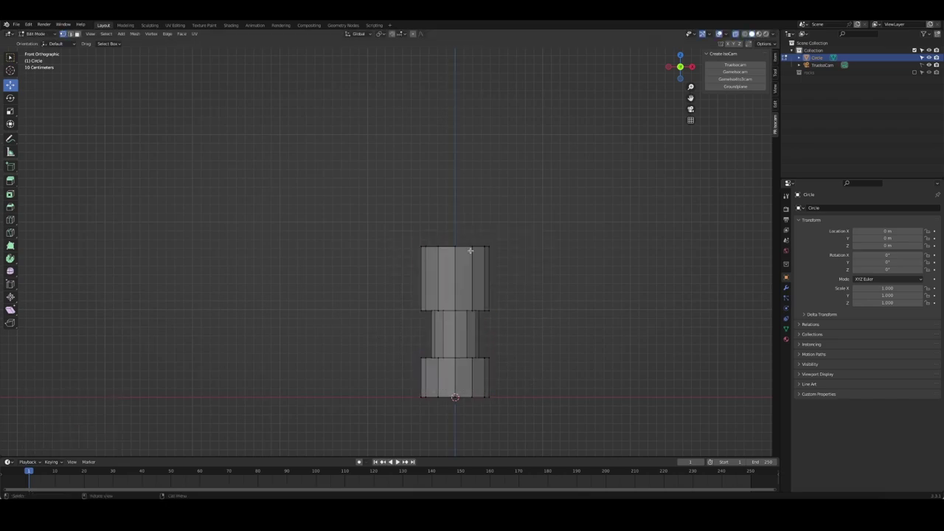
pyautogui.press('g')
pyautogui.press('z')
pyautogui.click(455, 152)
pyautogui.moveTo(457, 158)
pyautogui.mouseDown(button='middle')
pyautogui.moveTo(544, 241)
pyautogui.moveTo(552, 213)
pyautogui.moveTo(526, 215)
pyautogui.mouseUp(button='middle')
pyautogui.press('KP_1')
pyautogui.scroll(-2, 533, 214)
pyautogui.press('g')
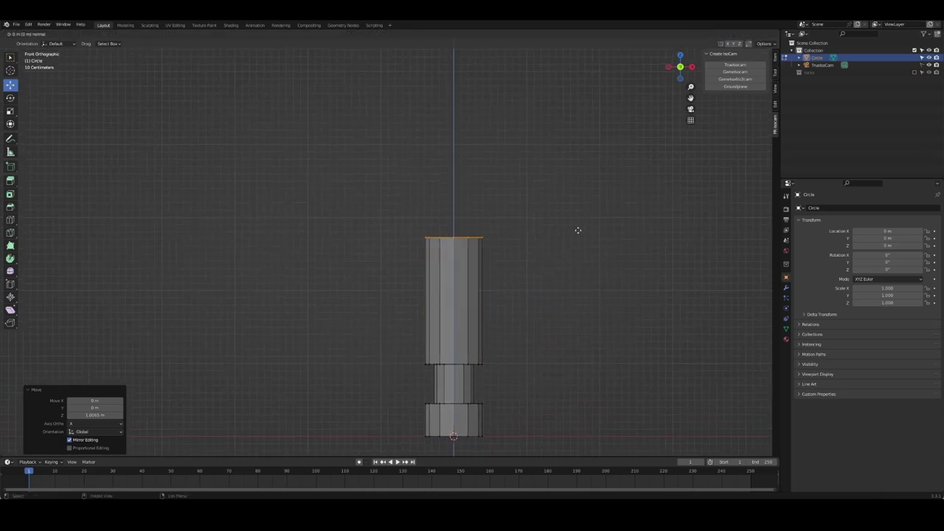
pyautogui.click(587, 135)
# Inset the handle's top face, extrude it slightly and resize the ring.
pyautogui.keyDown('shift'); pyautogui.moveTo(503, 126); pyautogui.dragTo(506, 197, button='middle'); pyautogui.keyUp('shift')
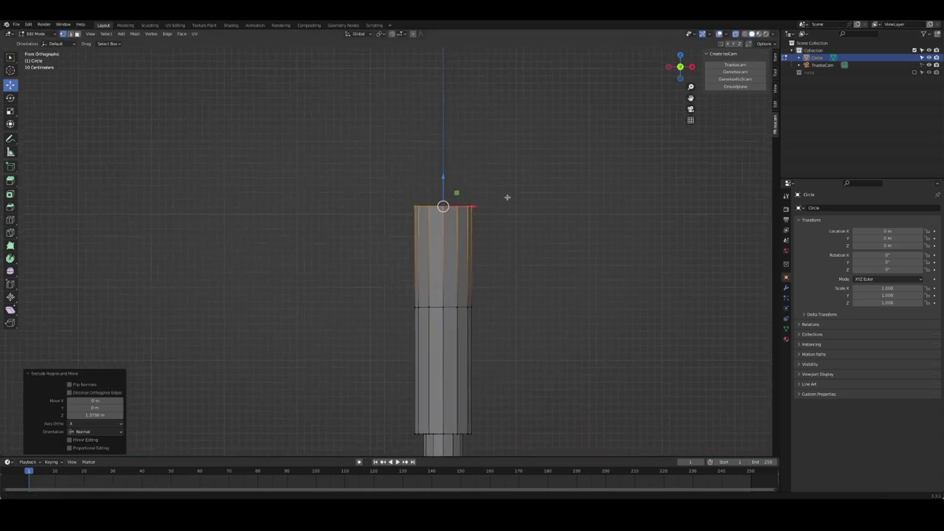
pyautogui.moveTo(494, 245); pyautogui.dragTo(564, 248, button='middle')
pyautogui.press('i')
pyautogui.click(556, 211)
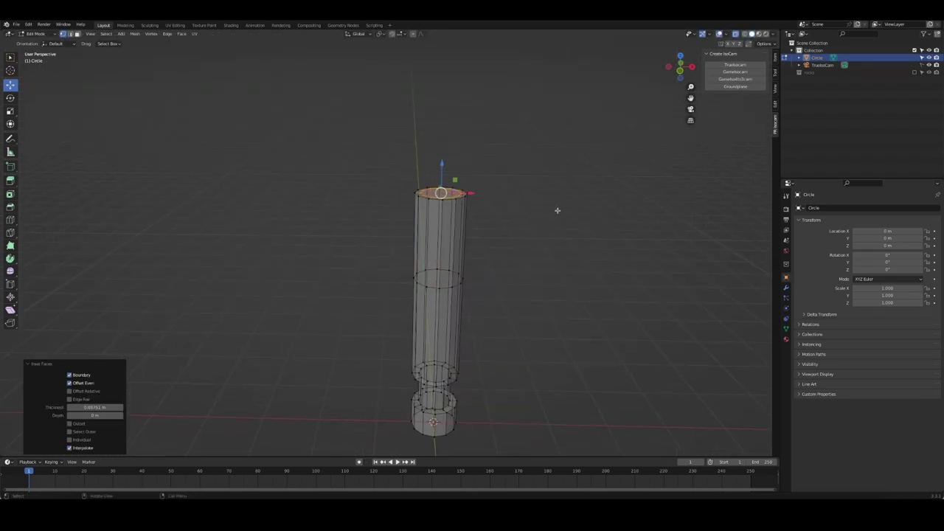
pyautogui.press('e')
pyautogui.click(540, 202)
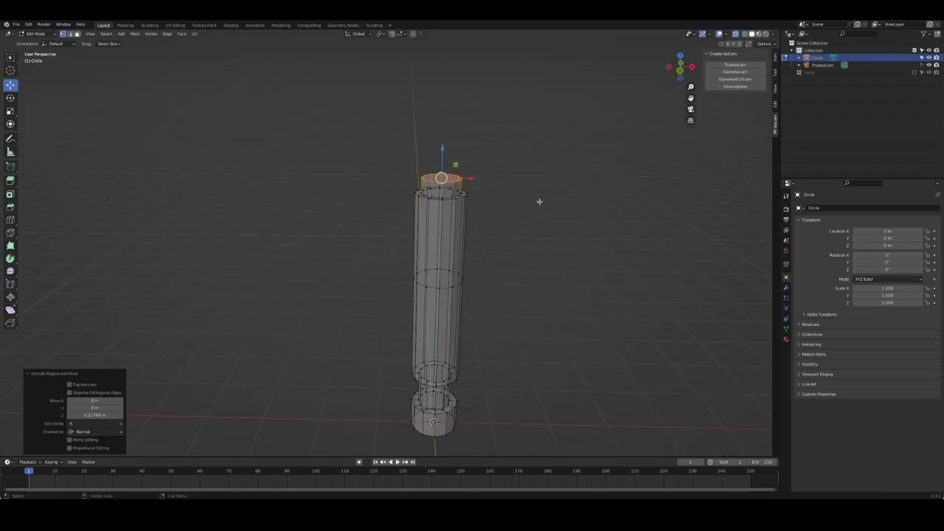
pyautogui.press('s')
pyautogui.click(561, 210)
# Raise the top ring along Z, widen it and extrude it again.
pyautogui.press('g')
pyautogui.press('z')
pyautogui.press('KP_1')
pyautogui.click(534, 204)
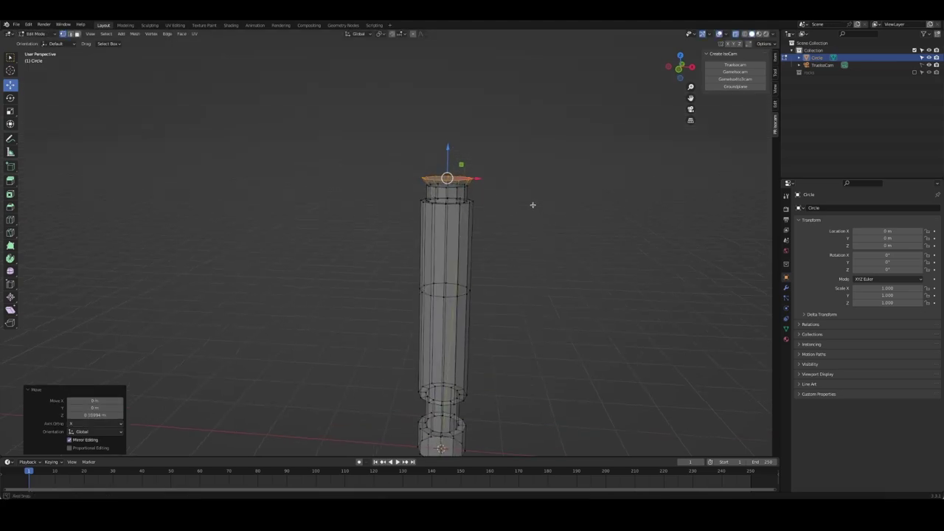
pyautogui.press('s')
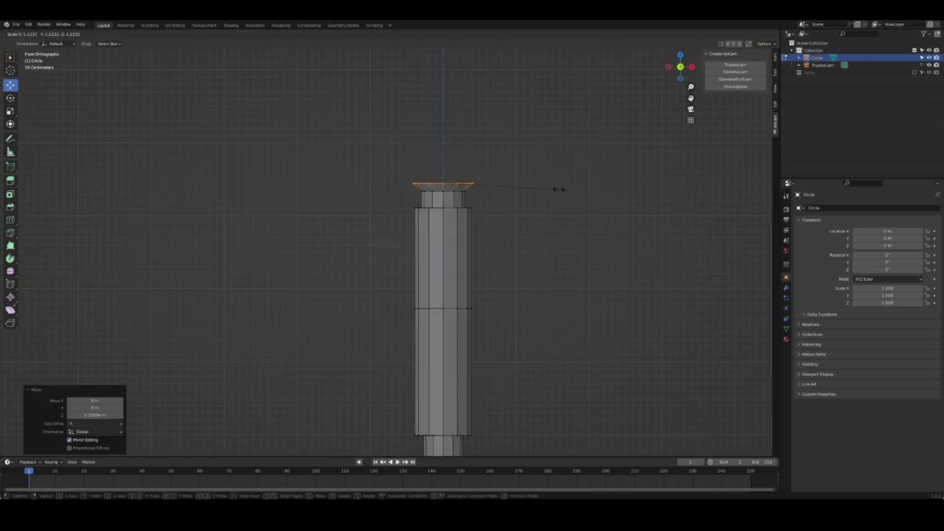
pyautogui.click(560, 189)
pyautogui.press('e')
pyautogui.click(548, 185)
pyautogui.moveTo(549, 185)
pyautogui.mouseDown(button='middle')
pyautogui.moveTo(575, 204)
pyautogui.moveTo(545, 197)
pyautogui.moveTo(569, 175)
pyautogui.moveTo(573, 244)
pyautogui.mouseUp(button='middle')
pyautogui.scroll(3, 569, 174)
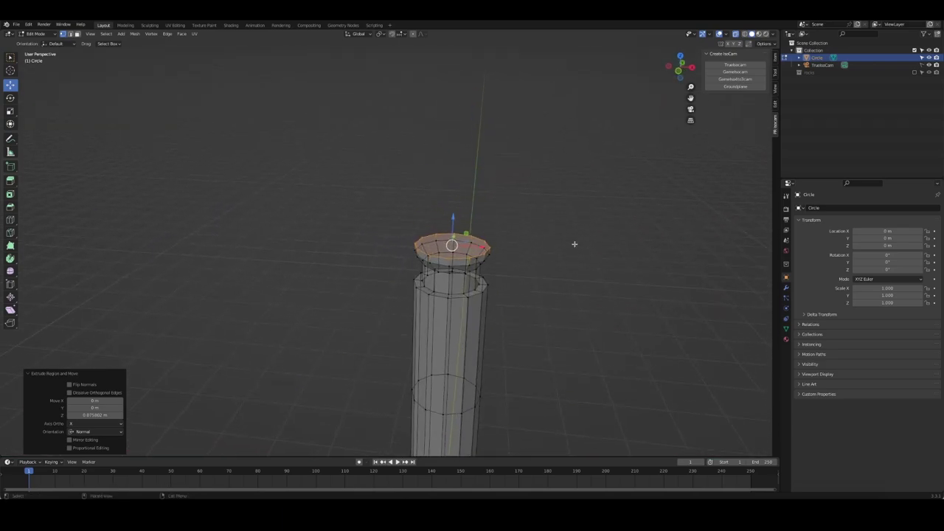
# Inset and extrude the top again, enlarging it into a flared cap scaled to 1.308.
pyautogui.press('i')
pyautogui.click(563, 242)
pyautogui.press('e')
pyautogui.click(568, 241)
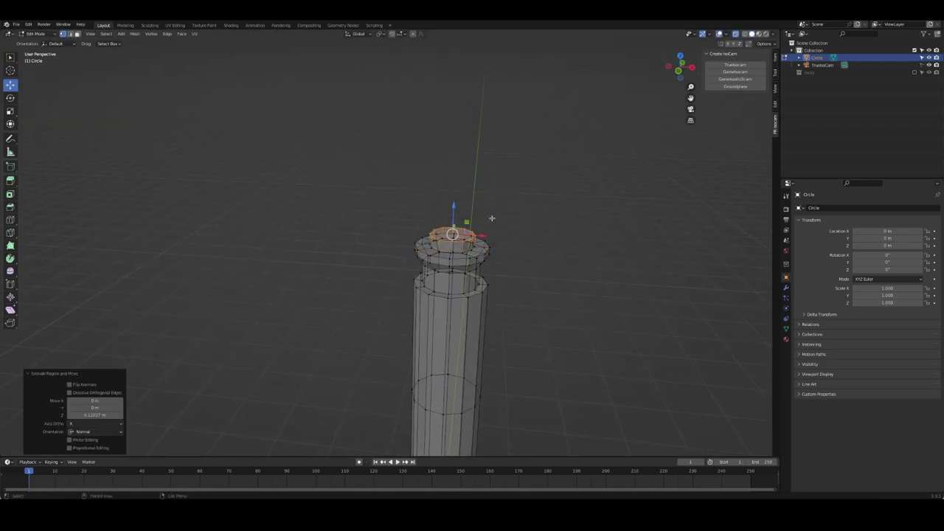
pyautogui.press('s')
pyautogui.click(557, 239)
pyautogui.scroll(1, 521, 255)
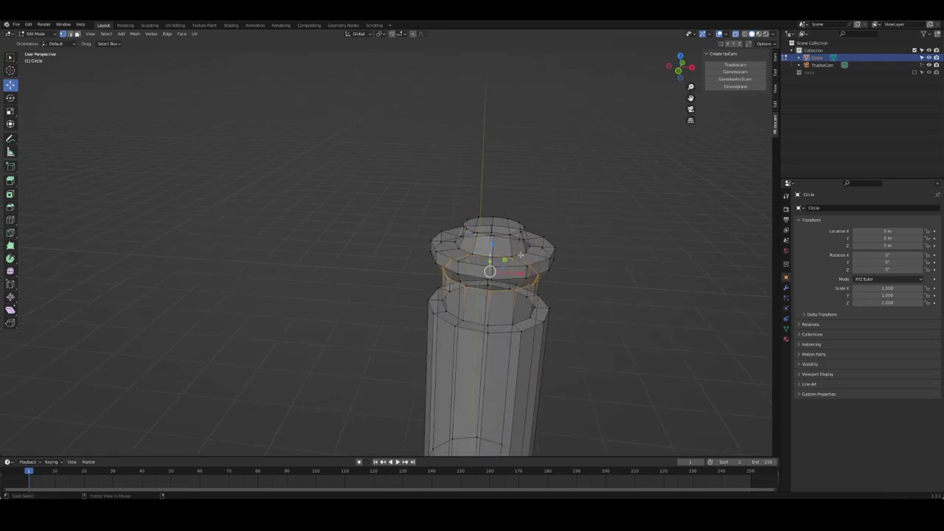
pyautogui.press('s')
pyautogui.click(590, 265)
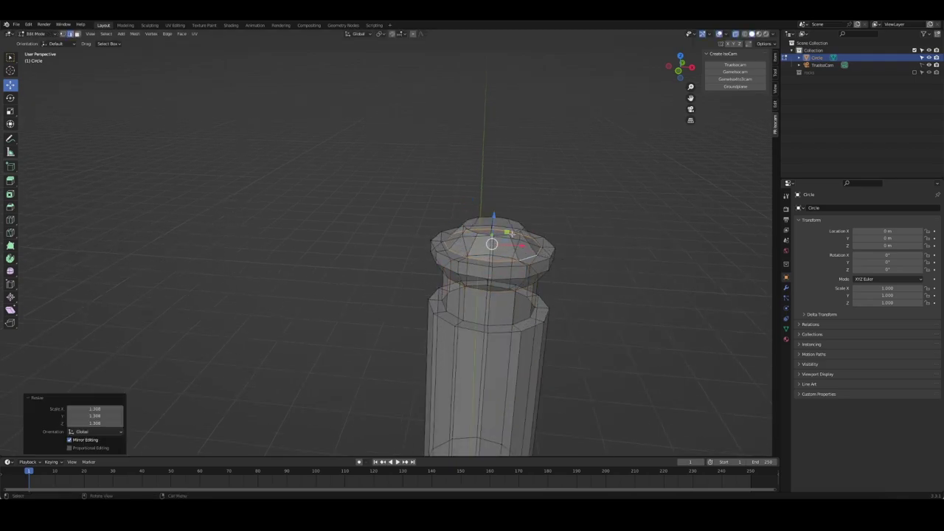
pyautogui.moveTo(590, 265); pyautogui.dragTo(608, 242, button='middle')
# Inset the cap's top face and extrude it upward 0.246 m into a knob.
pyautogui.press('i')
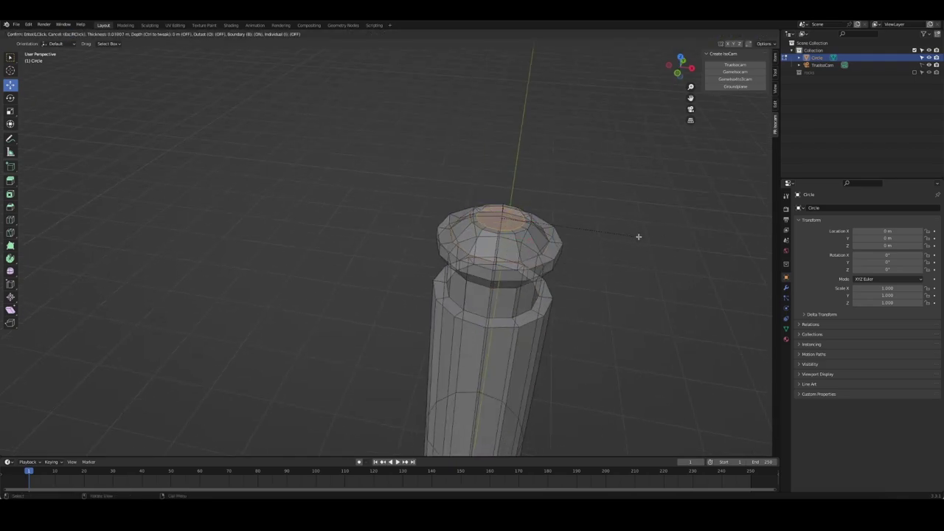
pyautogui.click(639, 237)
pyautogui.press('e')
pyautogui.click(495, 268)
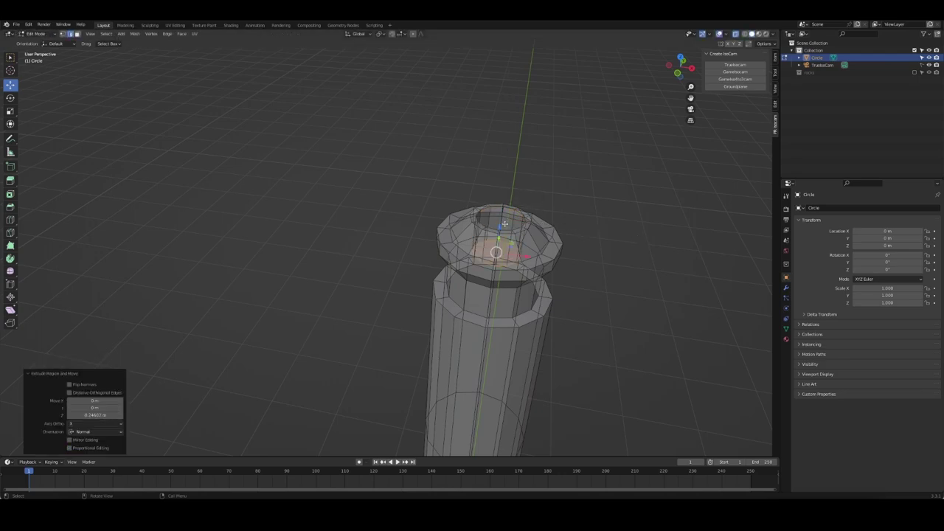
pyautogui.press('KP_1')
pyautogui.press('g')
pyautogui.press('z')
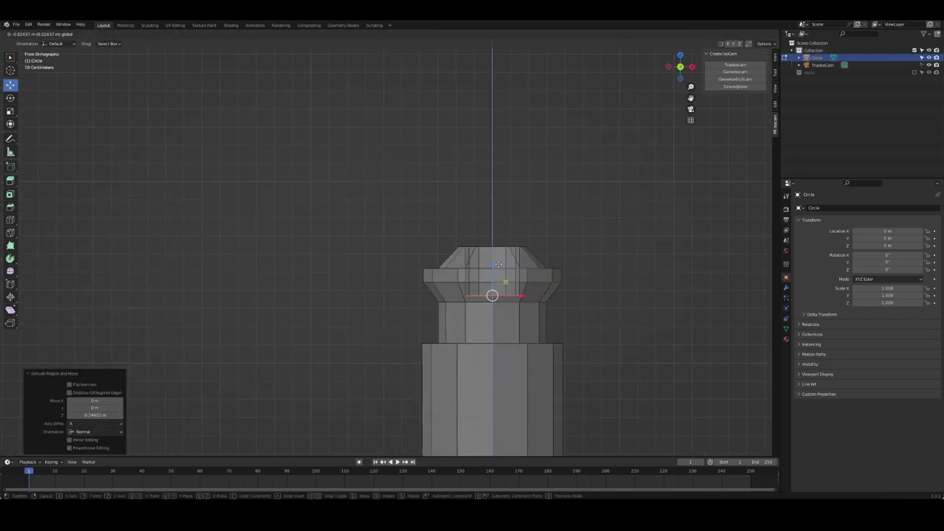
pyautogui.click(563, 265)
# Select the whole handle mesh, raise it, and begin a loop cut near the top.
pyautogui.press('a')
pyautogui.scroll(-7, 561, 214)
pyautogui.scroll(1, 453, 194)
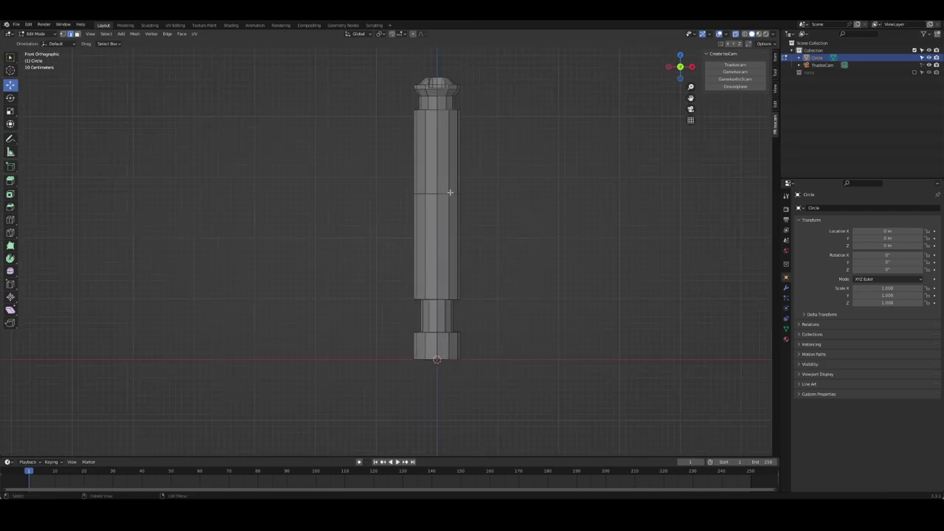
pyautogui.press('g')
pyautogui.click(442, 161)
pyautogui.hotkey('ctrl', 'r')
# Add a loop cut near the top of the grip and sink a first face band inward.
pyautogui.click(439, 161)
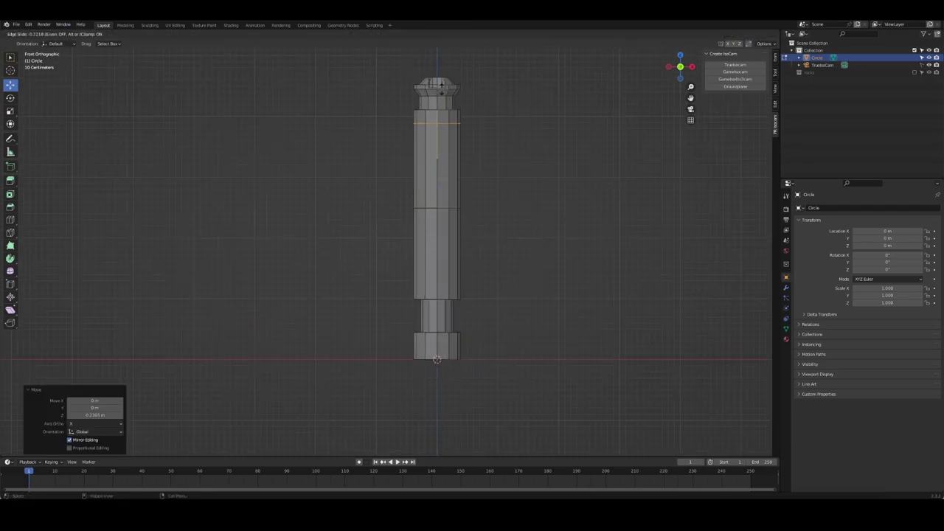
pyautogui.click(433, 170)
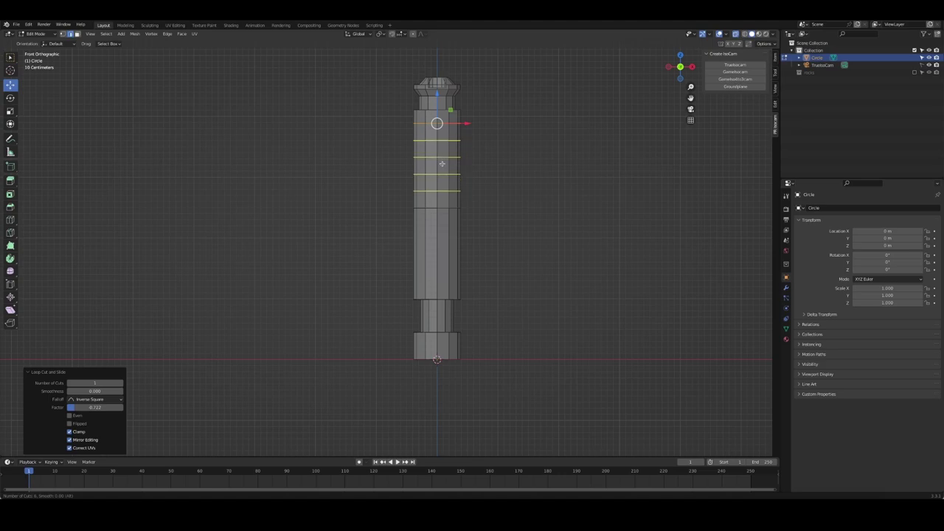
pyautogui.click(449, 132)
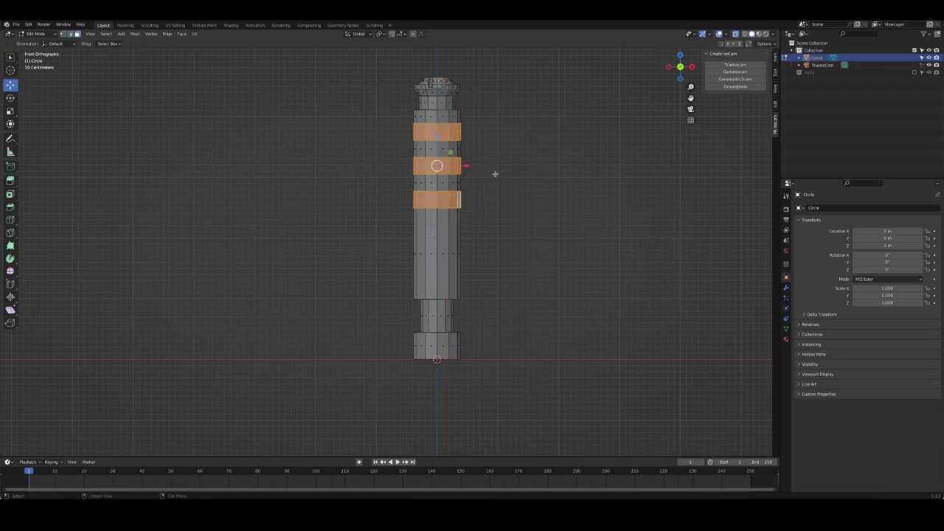
pyautogui.moveTo(495, 174); pyautogui.dragTo(536, 175, button='middle')
pyautogui.hotkey('alt', 'e')
pyautogui.click(536, 179)
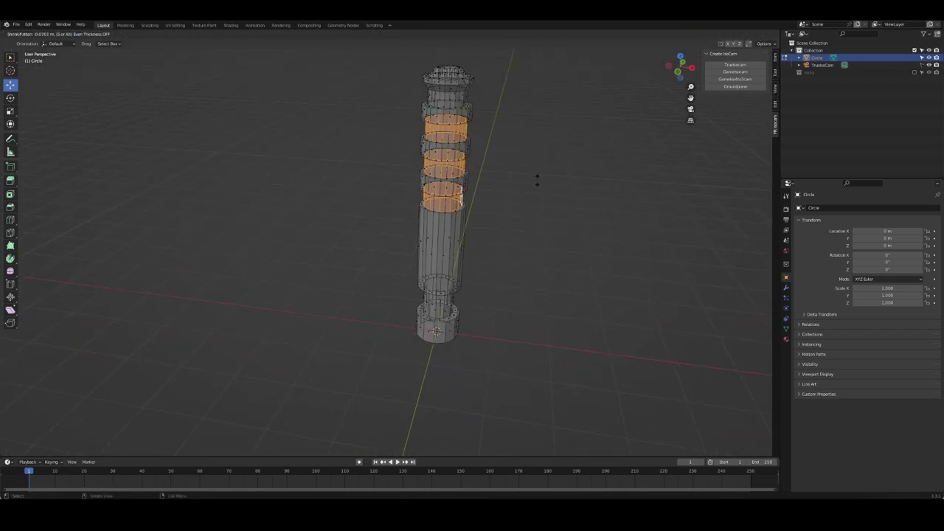
pyautogui.click(537, 179)
pyautogui.press('KP_1')
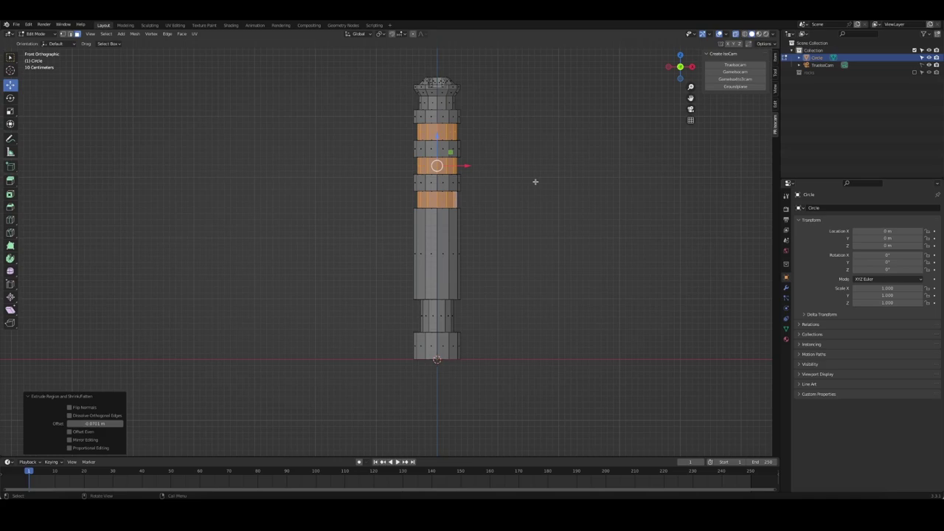
pyautogui.scroll(2, 486, 162)
# Undo the band extrusion and selection, back to just the edge loops.
pyautogui.hotkey('ctrl', 'z')
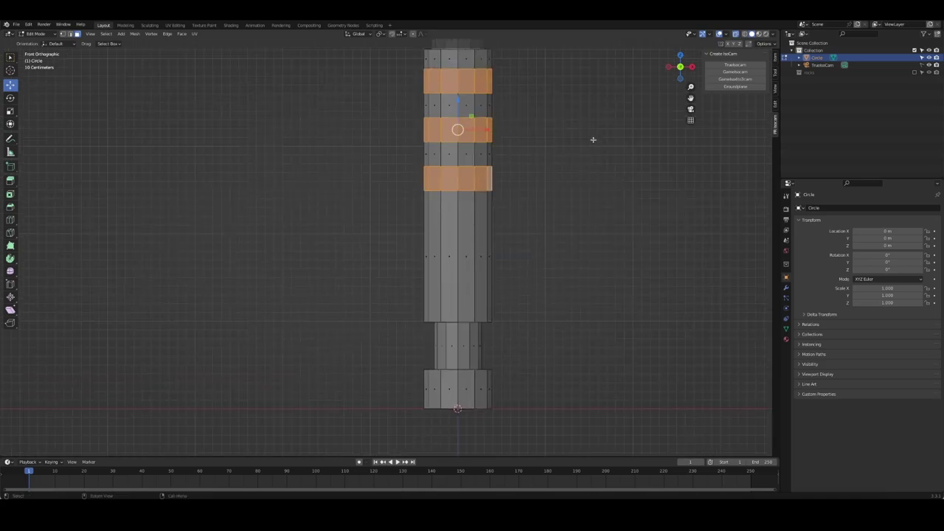
pyautogui.keyDown('shift'); pyautogui.moveTo(593, 139); pyautogui.dragTo(598, 207, button='middle'); pyautogui.keyUp('shift')
pyautogui.hotkey('ctrl', 'z')
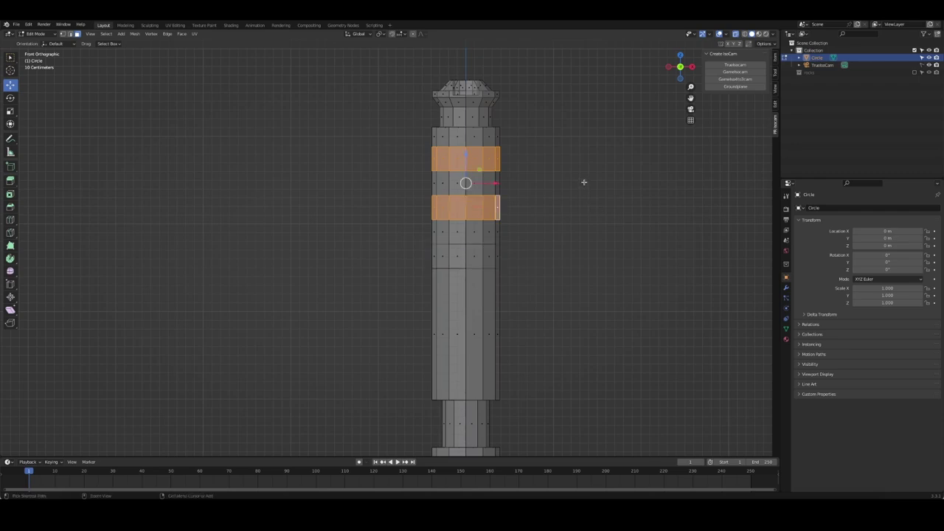
pyautogui.hotkey('ctrl', 'z')
pyautogui.hotkey('ctrl', 'z')
pyautogui.hotkey('ctrl', 'z')
# Add fresh loop cuts and sink three face bands on the grip inward along their normals.
pyautogui.hotkey('ctrl', 'r')
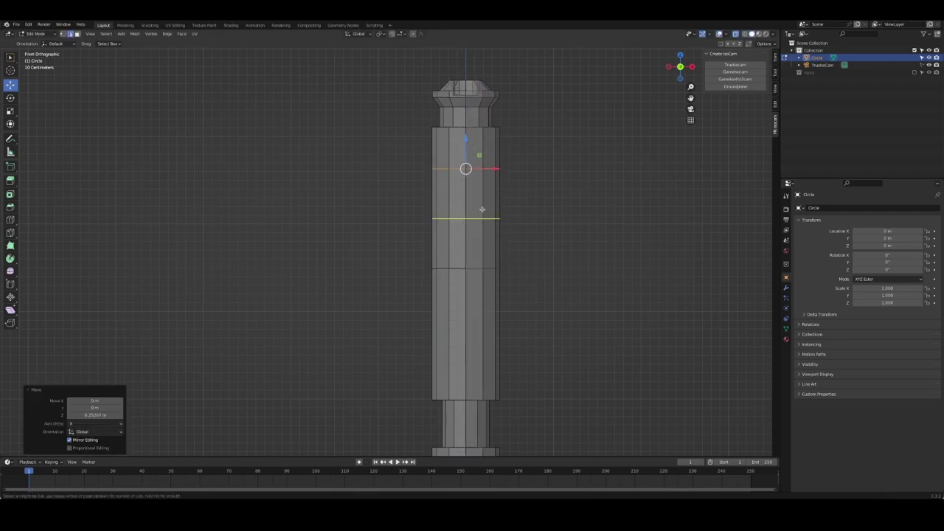
pyautogui.click(481, 209)
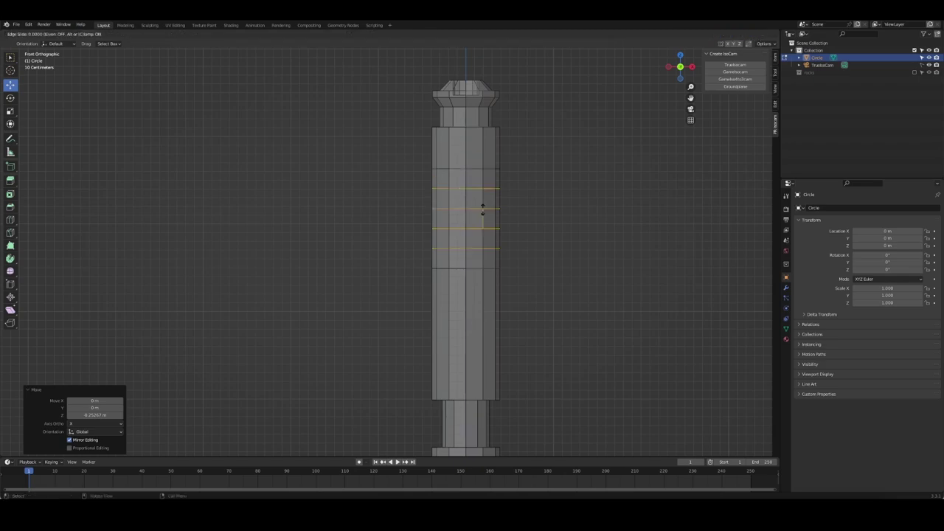
pyautogui.click(482, 210)
pyautogui.press('3')
pyautogui.keyDown('alt'); pyautogui.click(497, 258); pyautogui.keyUp('alt')
pyautogui.keyDown('alt'); pyautogui.keyDown('shift'); pyautogui.click(497, 218); pyautogui.keyUp('shift'); pyautogui.keyUp('alt')
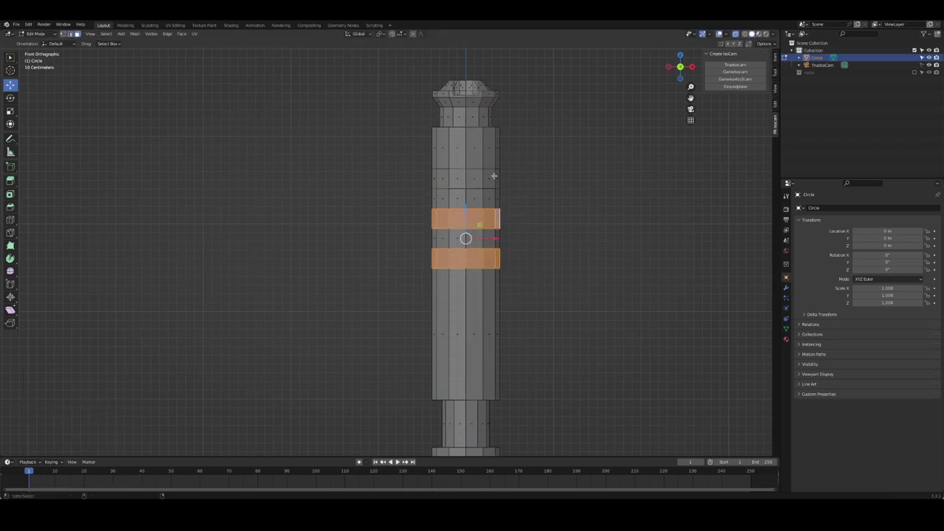
pyautogui.keyDown('alt'); pyautogui.keyDown('shift'); pyautogui.click(497, 177); pyautogui.keyUp('shift'); pyautogui.keyUp('alt')
pyautogui.hotkey('alt', 'e')
pyautogui.click(612, 213)
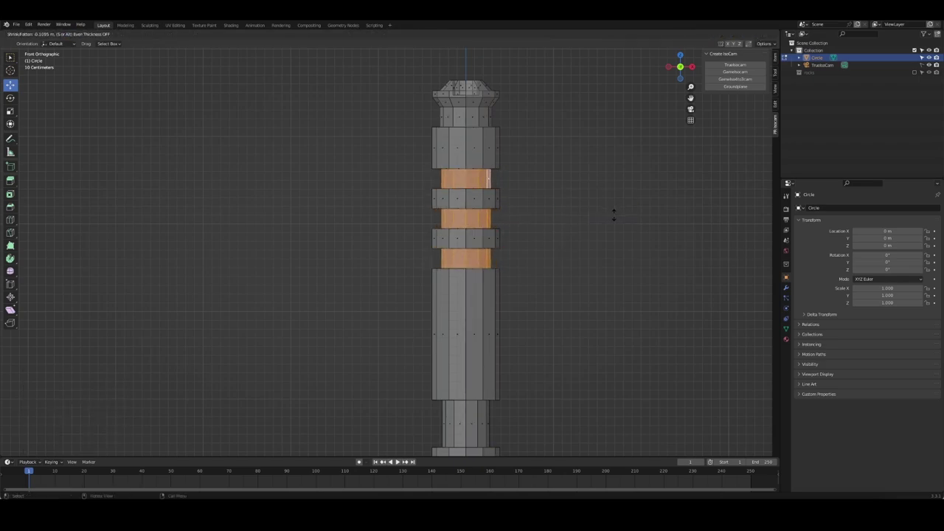
pyautogui.click(613, 213)
pyautogui.moveTo(613, 213)
pyautogui.mouseDown(button='middle')
pyautogui.moveTo(582, 270)
pyautogui.moveTo(516, 274)
pyautogui.moveTo(598, 253)
pyautogui.moveTo(473, 313)
pyautogui.mouseUp(button='middle')
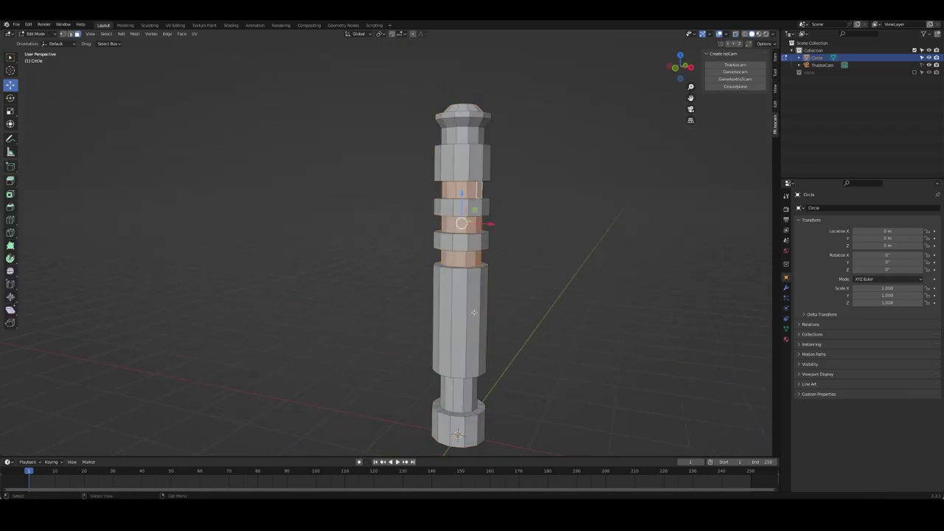
# Slide an edge loop along the lower grip into a new position.
pyautogui.keyDown('alt'); pyautogui.click(485, 317); pyautogui.keyUp('alt')
pyautogui.press('g')
pyautogui.press('g')
pyautogui.click(490, 334)
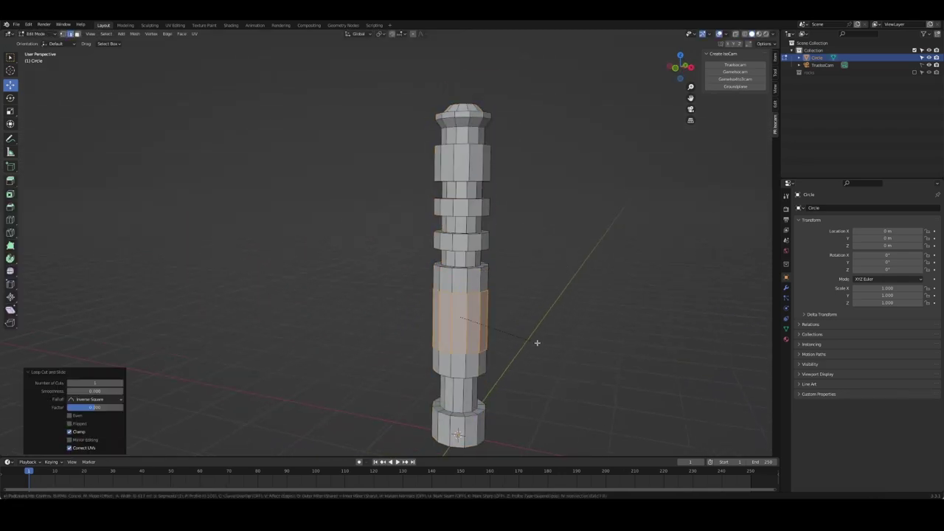
pyautogui.moveTo(552, 347)
pyautogui.mouseDown(button='middle')
pyautogui.moveTo(527, 355)
pyautogui.moveTo(490, 284)
pyautogui.moveTo(542, 266)
pyautogui.mouseUp(button='middle')
pyautogui.press('Tab')
pyautogui.scroll(3, 526, 355)
pyautogui.press('Tab')
# Bevel the base edge loop and extrude the new ring along its normals by 0.0423 m.
pyautogui.keyDown('alt'); pyautogui.click(487, 275); pyautogui.keyUp('alt')
pyautogui.hotkey('ctrl', 'b')
pyautogui.click(582, 295)
pyautogui.click(542, 266)
pyautogui.keyDown('alt'); pyautogui.click(499, 283); pyautogui.keyUp('alt')
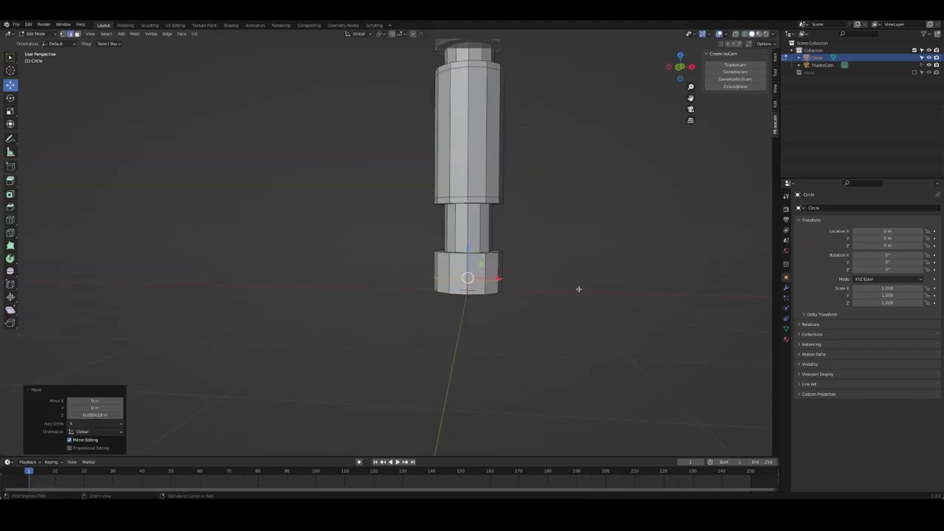
pyautogui.hotkey('ctrl', 'b')
pyautogui.click(580, 288)
pyautogui.rightClick(580, 289)
pyautogui.click(631, 301)
pyautogui.click(631, 301)
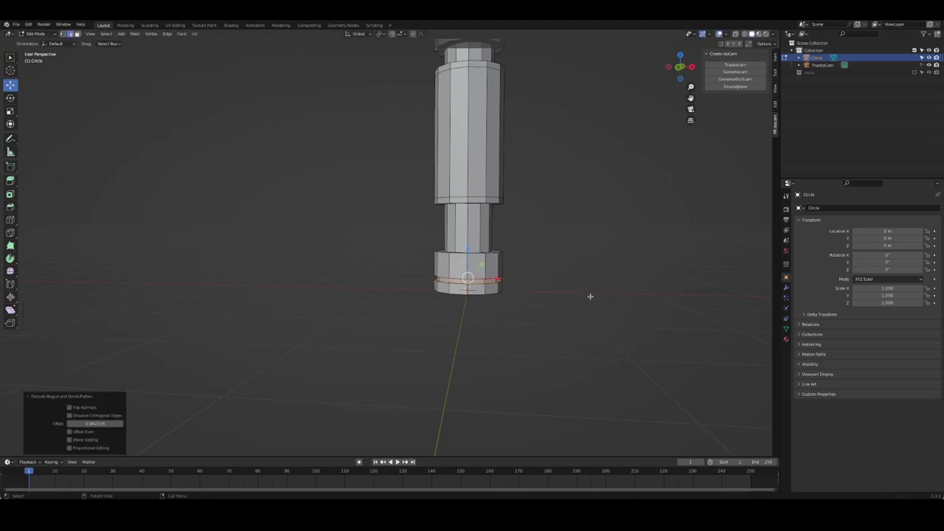
# Return to Object Mode and orbit around the finished grooved handle.
pyautogui.moveTo(590, 297); pyautogui.dragTo(561, 261, button='middle')
pyautogui.press('Tab')
pyautogui.scroll(-3, 528, 172)
pyautogui.scroll(2, 489, 152)
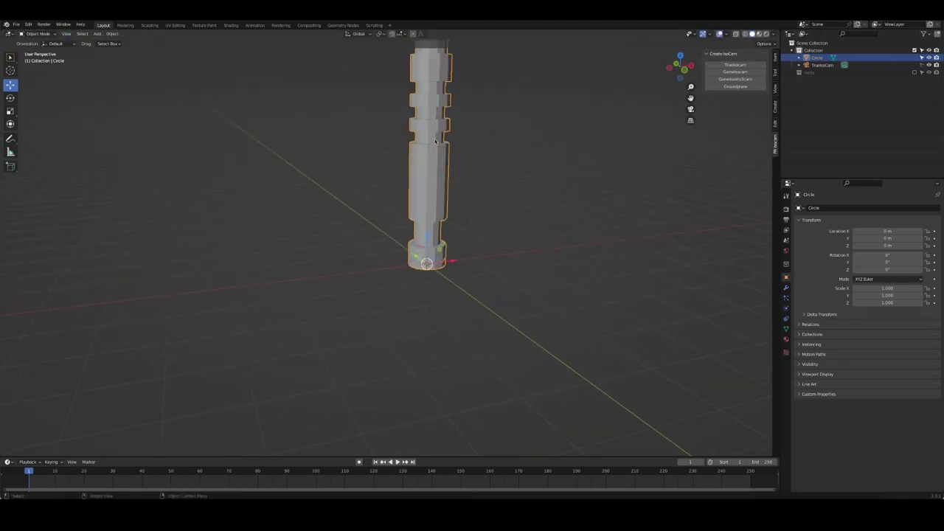
pyautogui.moveTo(489, 152)
pyautogui.mouseDown(button='middle')
pyautogui.moveTo(436, 165)
pyautogui.moveTo(472, 173)
pyautogui.moveTo(457, 188)
pyautogui.mouseUp(button='middle')
# In front X-ray view, raise the handle's top edge loop vertically.
pyautogui.press('KP_1')
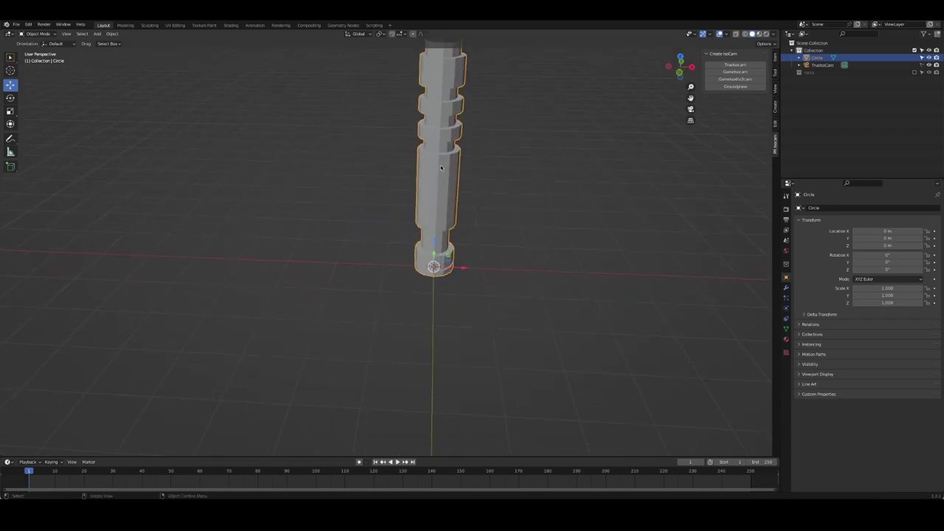
pyautogui.scroll(1, 464, 190)
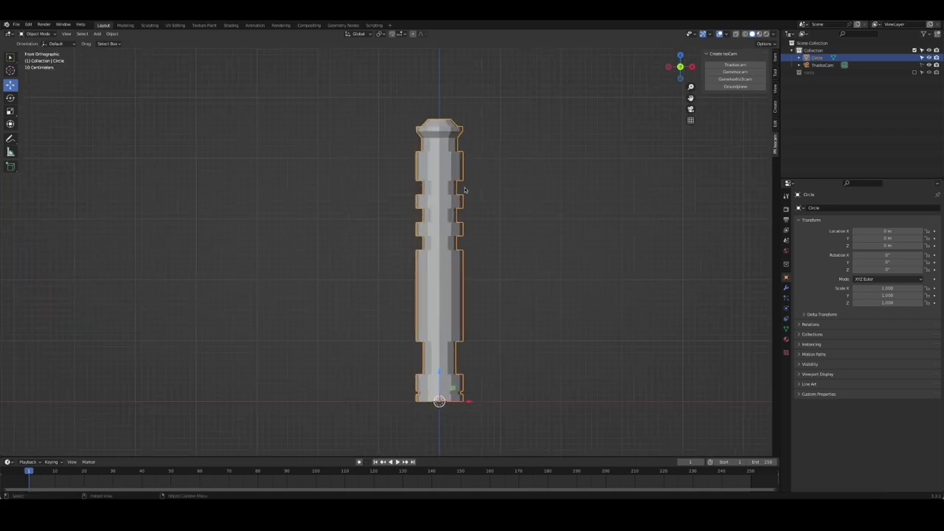
pyautogui.press('Tab')
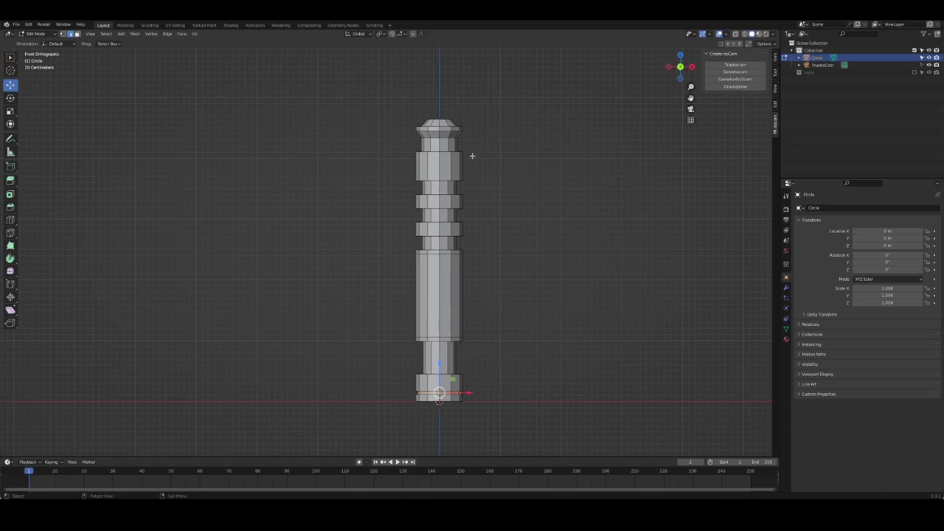
pyautogui.moveTo(472, 156); pyautogui.dragTo(443, 170, button='middle')
pyautogui.press('KP_1')
pyautogui.hotkey('alt', 'z')
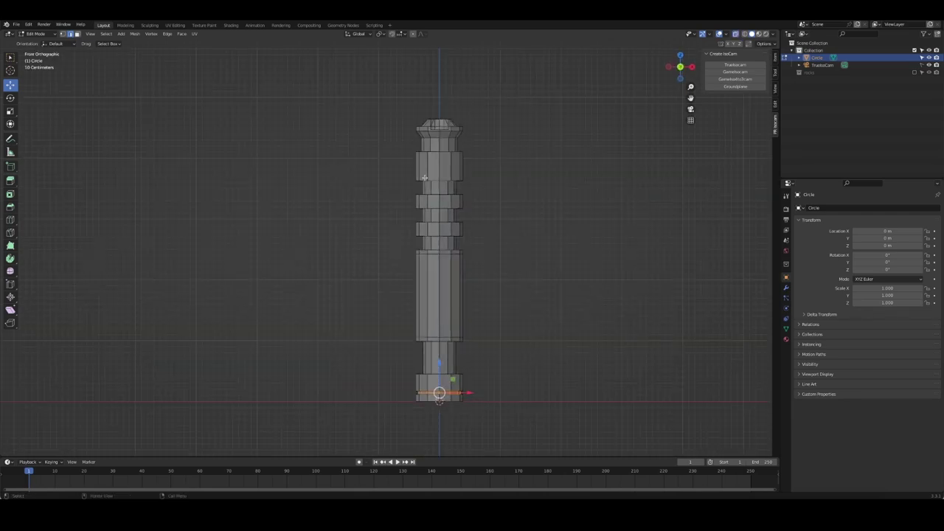
pyautogui.keyDown('alt'); pyautogui.click(424, 177); pyautogui.keyUp('alt')
pyautogui.press('g')
pyautogui.press('z')
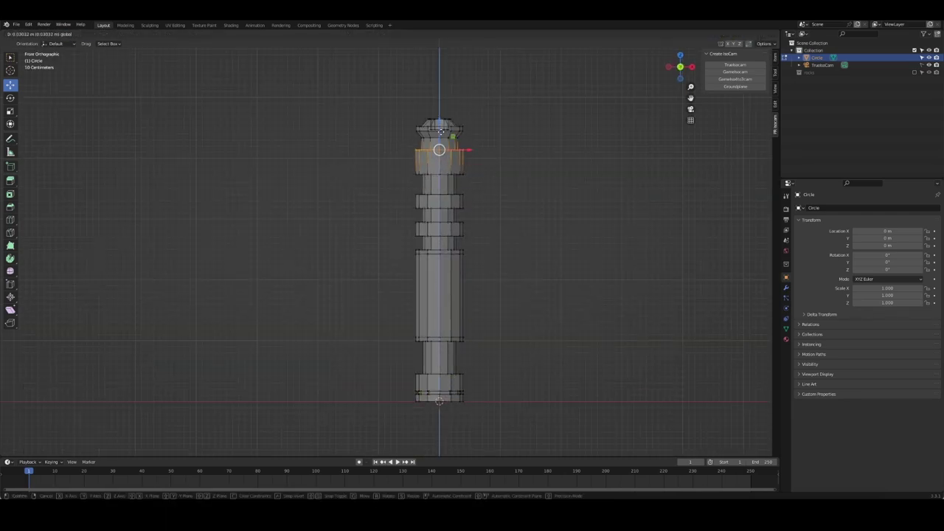
pyautogui.click(440, 131)
# Box-select the top cap and raise it vertically.
pyautogui.moveTo(396, 102); pyautogui.dragTo(485, 131)
pyautogui.press('g')
pyautogui.press('z')
pyautogui.click(386, 94)
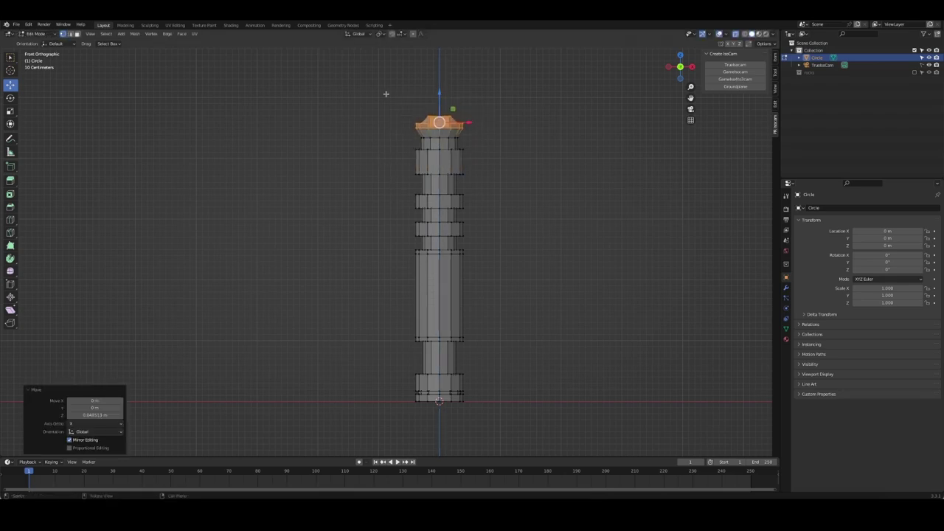
pyautogui.moveTo(385, 93); pyautogui.dragTo(493, 147)
pyautogui.click(463, 149)
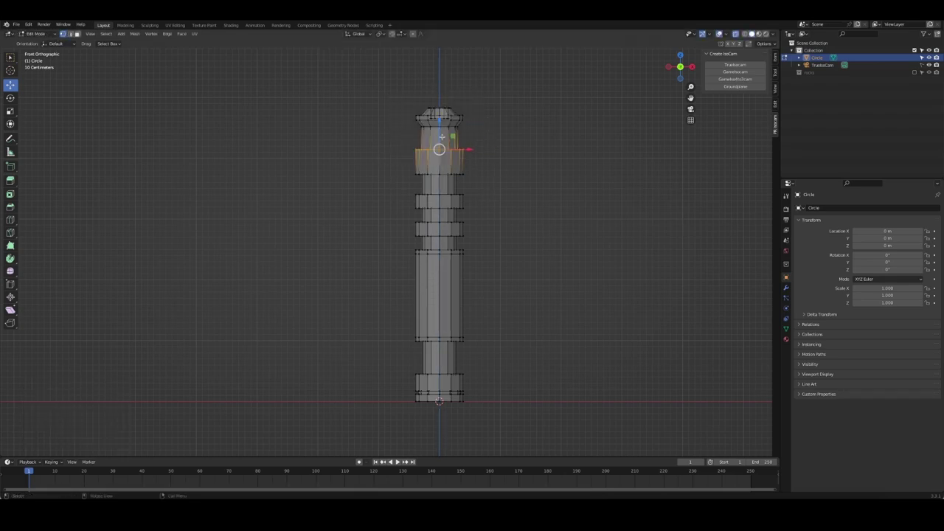
pyautogui.press('1')
# Raise the edge loop just below the cap vertically.
pyautogui.click(462, 149)
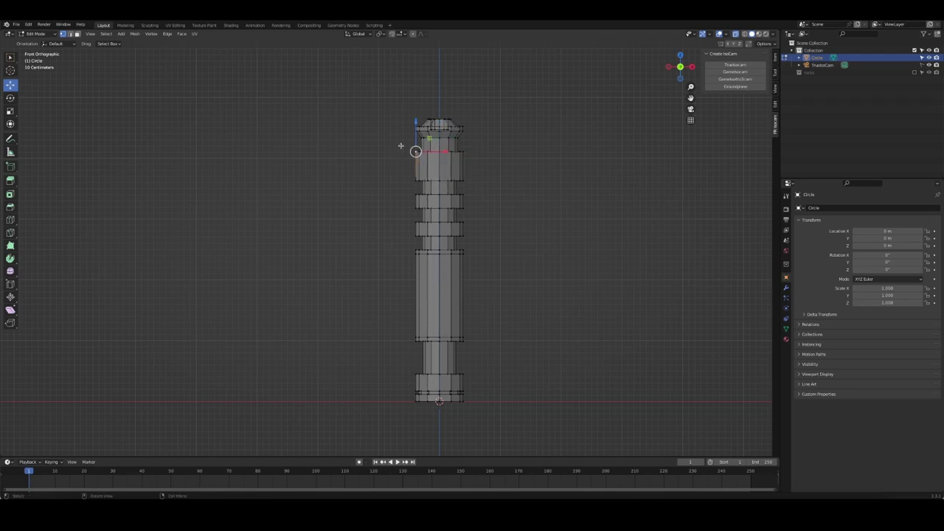
pyautogui.keyDown('alt'); pyautogui.click(498, 157); pyautogui.keyUp('alt')
pyautogui.press('g')
pyautogui.press('z')
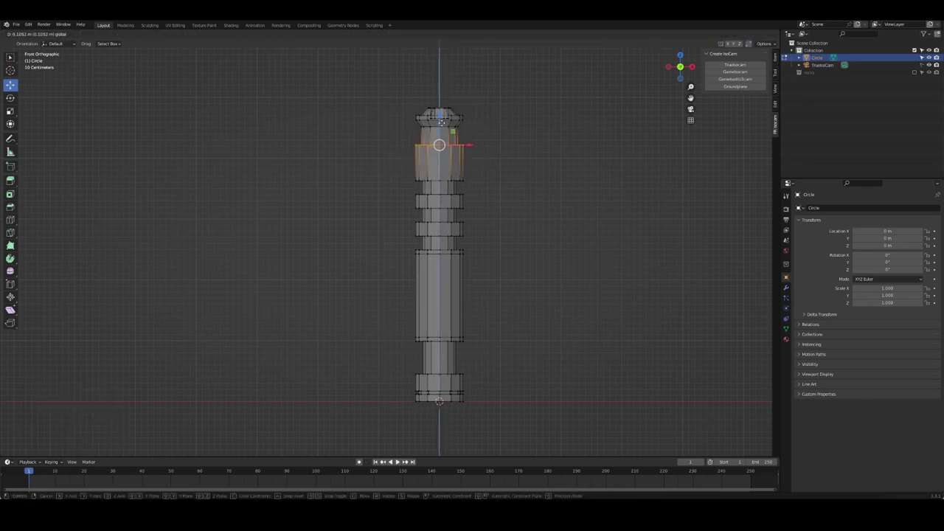
pyautogui.click(441, 122)
# Undo the latest handle edits and return to whole-object work before adding a mesh.
pyautogui.hotkey('ctrl', 'z')
pyautogui.hotkey('ctrl', 'z')
pyautogui.hotkey('ctrl', 'z')
pyautogui.hotkey('ctrl', 'z')
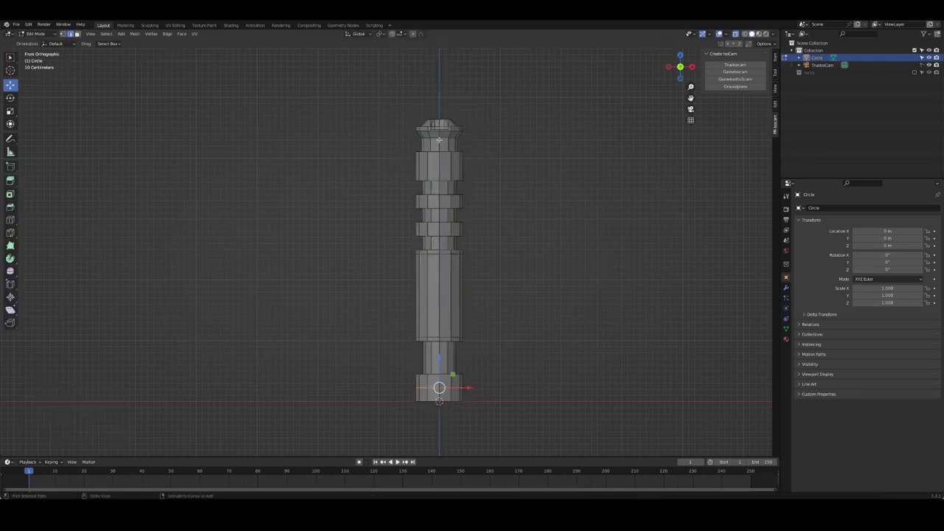
pyautogui.hotkey('ctrl', 'z')
pyautogui.hotkey('ctrl', 'z')
pyautogui.hotkey('ctrl', 'z')
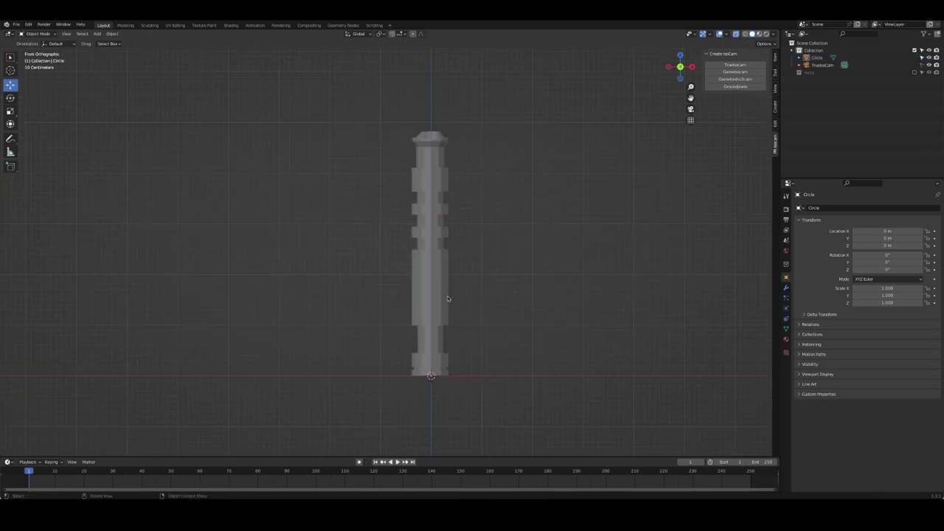
pyautogui.hotkey('ctrl', 'shift', 'z')
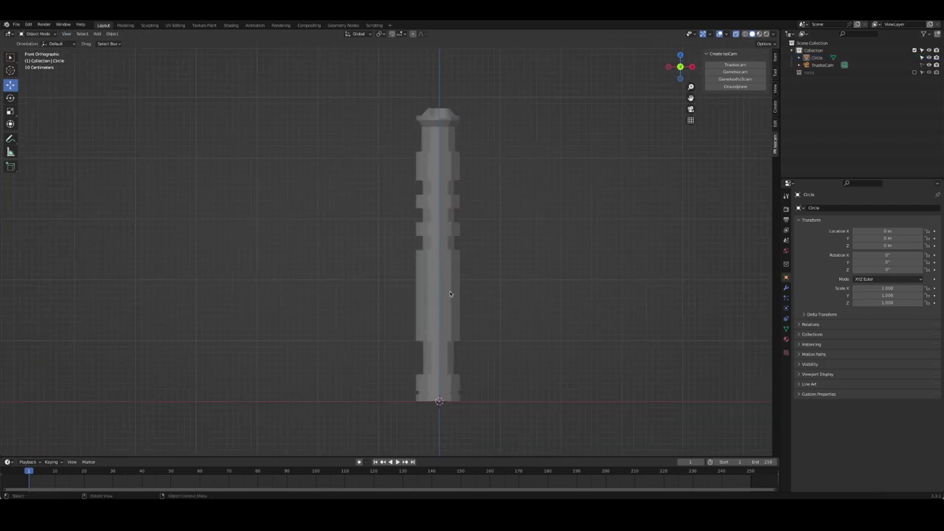
pyautogui.moveTo(451, 294)
pyautogui.mouseDown(button='middle')
pyautogui.moveTo(491, 274)
pyautogui.moveTo(500, 281)
pyautogui.moveTo(479, 262)
pyautogui.mouseUp(button='middle')
pyautogui.hotkey('shift', 'a')
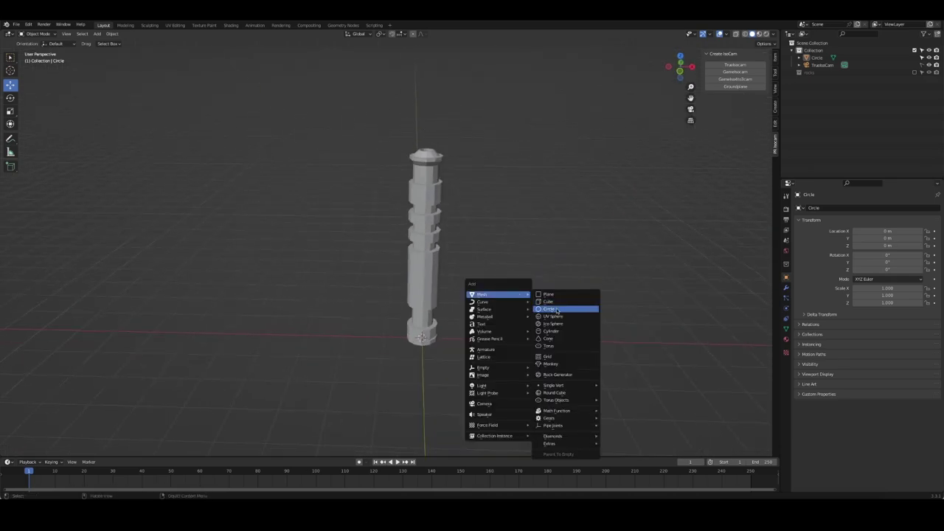
# Add a filled circle mesh and move it up to the handle's top.
pyautogui.click(557, 310)
pyautogui.press('Tab')
pyautogui.press('f')
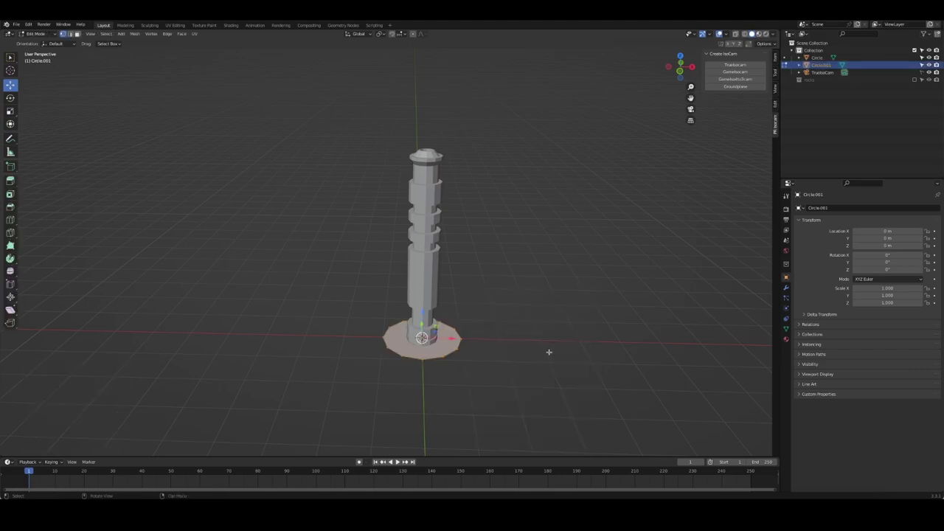
pyautogui.press('Tab')
pyautogui.press('g')
pyautogui.press('z')
pyautogui.click(483, 111)
# Shrink the circle to about 0.33 of its size.
pyautogui.scroll(3, 483, 111)
pyautogui.press('KP_1')
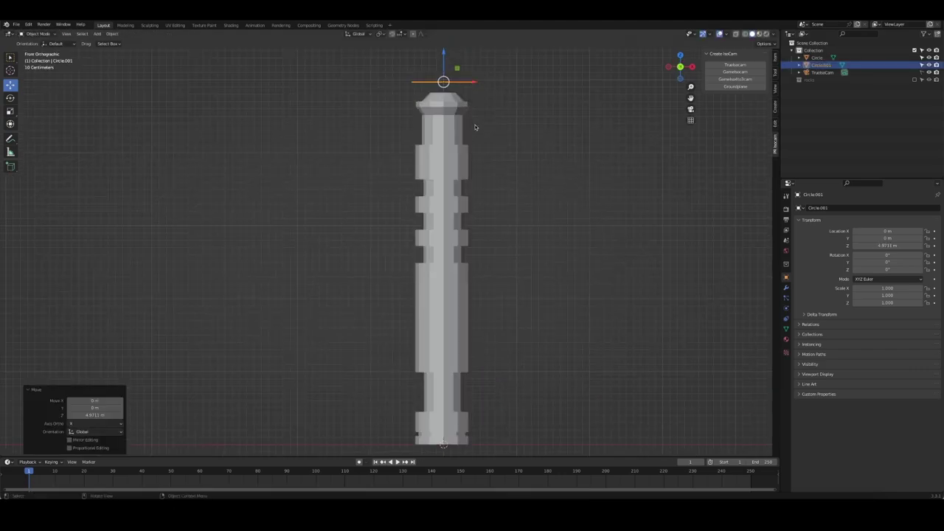
pyautogui.scroll(5, 435, 259)
pyautogui.press('Tab')
pyautogui.press('s')
pyautogui.click(435, 177)
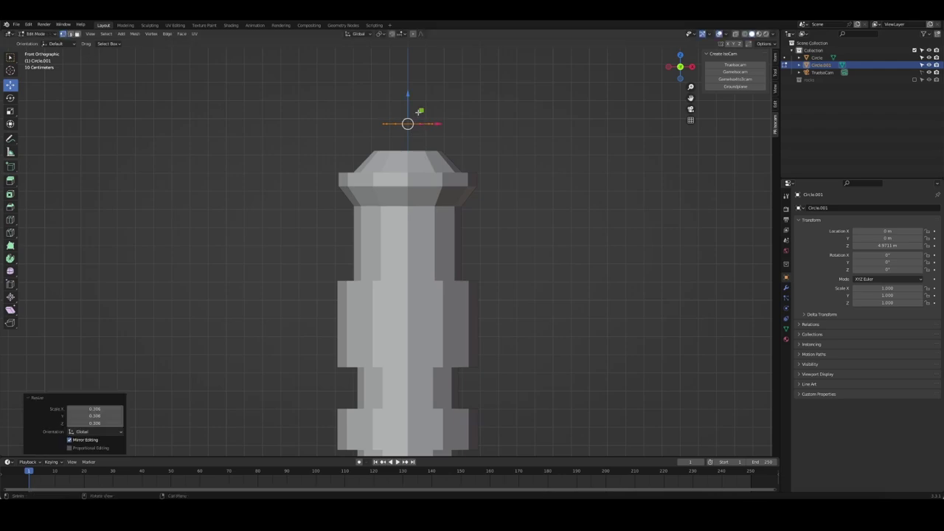
pyautogui.moveTo(435, 177); pyautogui.dragTo(457, 184, button='middle')
# Sink the circle down into the top of the handle.
pyautogui.press('Tab')
pyautogui.press('g')
pyautogui.press('z')
pyautogui.click(462, 187)
pyautogui.press('KP_7')
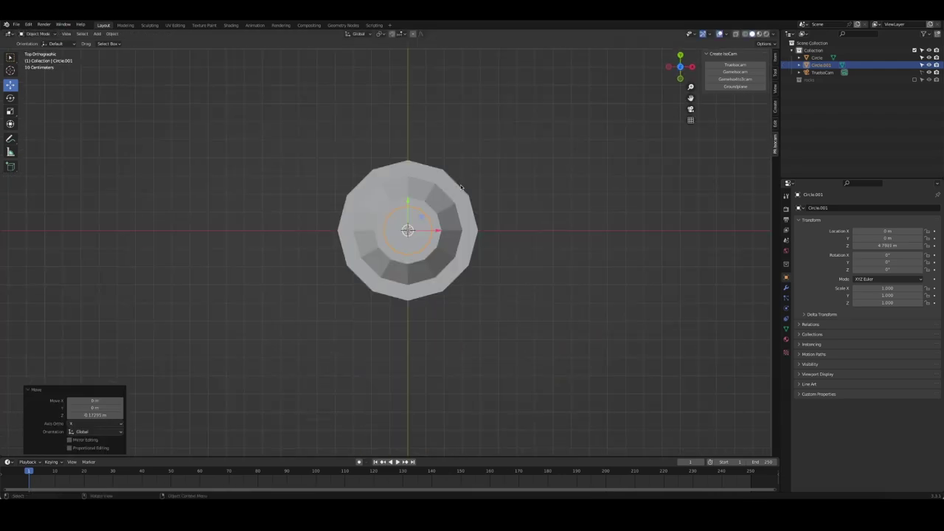
pyautogui.scroll(2, 462, 187)
pyautogui.moveTo(461, 187)
pyautogui.mouseDown(button='middle')
pyautogui.moveTo(530, 161)
pyautogui.moveTo(454, 278)
pyautogui.mouseUp(button='middle')
pyautogui.press('KP_1')
pyautogui.hotkey('alt', 'z')
pyautogui.scroll(-4, 530, 161)
# Extrude the circle upward into a tall thin shaft.
pyautogui.press('s')
pyautogui.press('z')
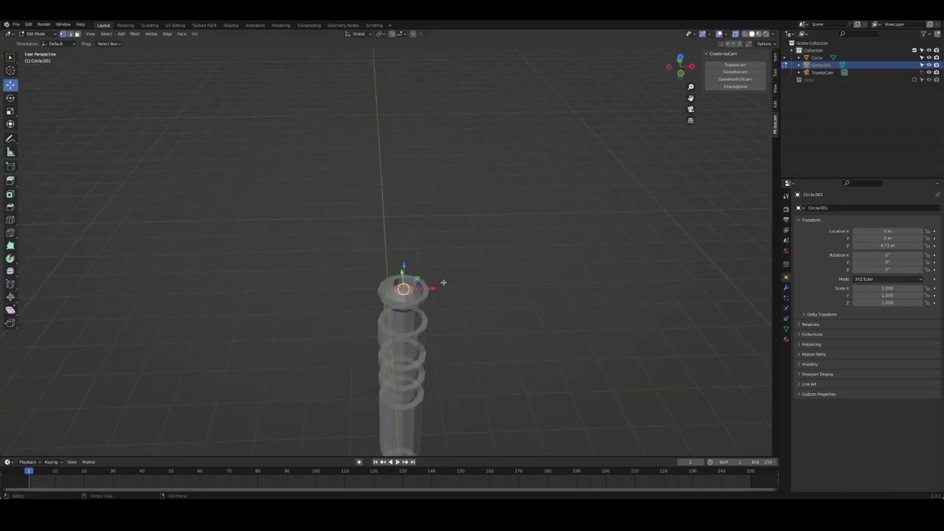
pyautogui.click(440, 281)
pyautogui.scroll(-3, 485, 363)
pyautogui.press('KP_1')
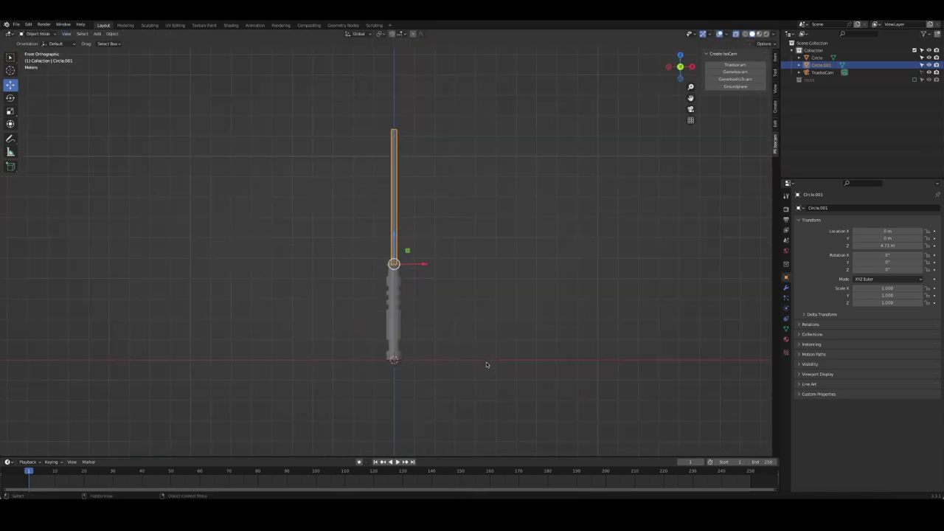
# Widen the handle to 1.367 in X and Y, keeping its height.
pyautogui.click(475, 266)
pyautogui.click(399, 316)
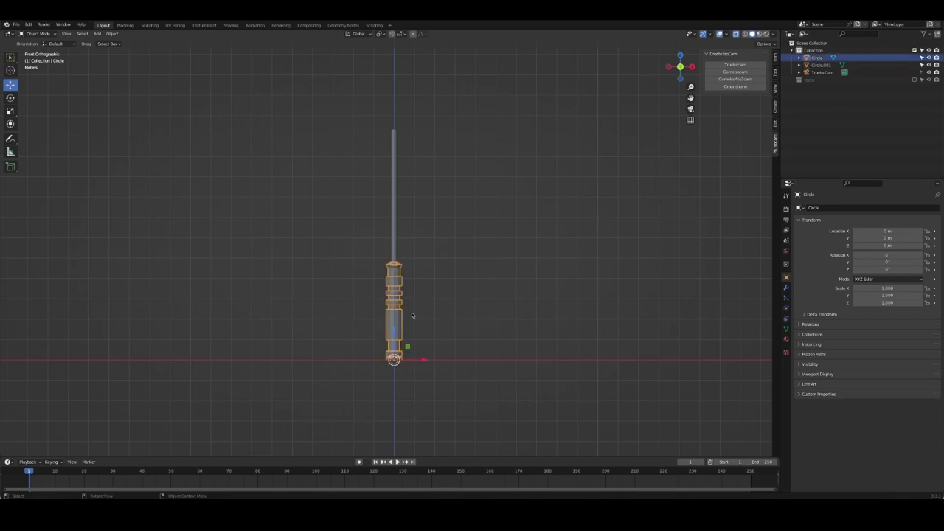
pyautogui.moveTo(402, 316)
pyautogui.mouseDown(button='middle')
pyautogui.moveTo(422, 301)
pyautogui.moveTo(436, 316)
pyautogui.mouseUp(button='middle')
pyautogui.press('s')
pyautogui.hotkey('shift', 'z')
pyautogui.click(447, 324)
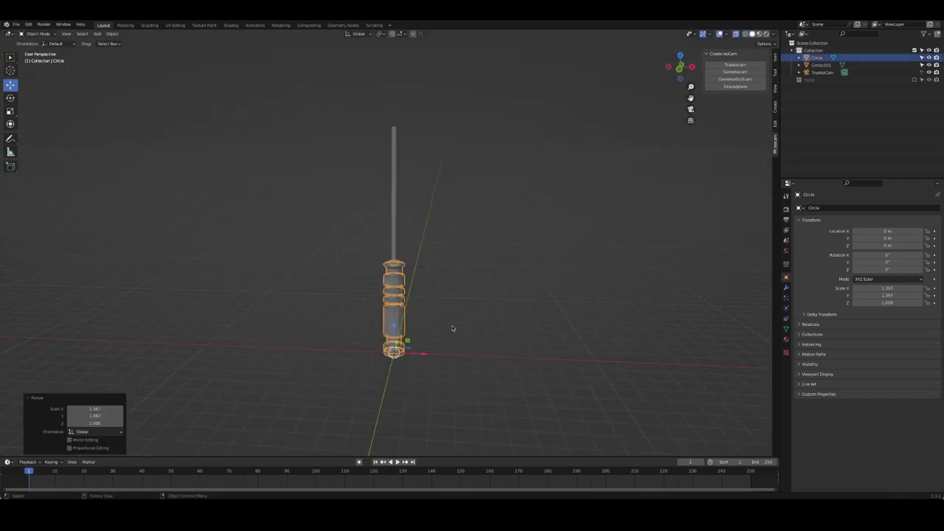
pyautogui.press('KP_1')
# Scale the shaft to 1.393 to match and view the hilt through the camera.
pyautogui.moveTo(395, 303); pyautogui.dragTo(436, 312, button='middle')
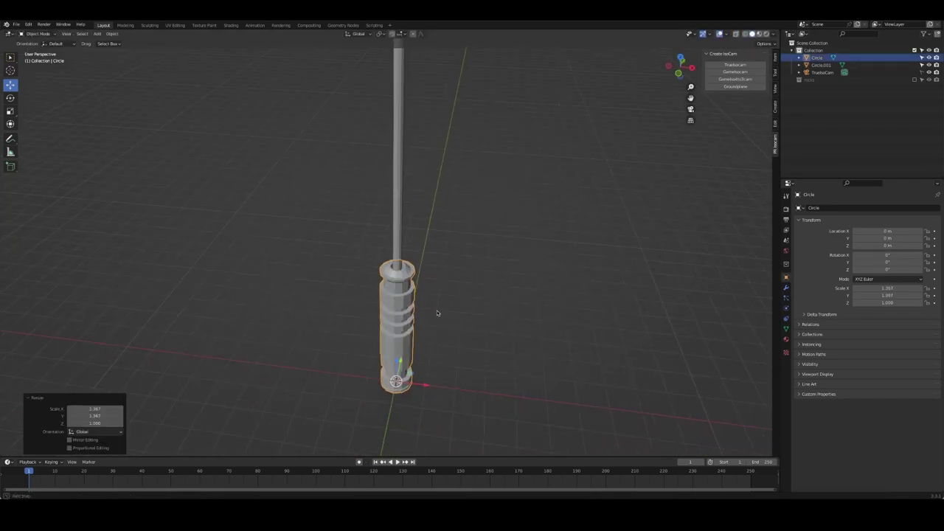
pyautogui.hotkey('ctrl', 'z')
pyautogui.moveTo(487, 270); pyautogui.dragTo(448, 282, button='middle')
pyautogui.hotkey('ctrl', 'z')
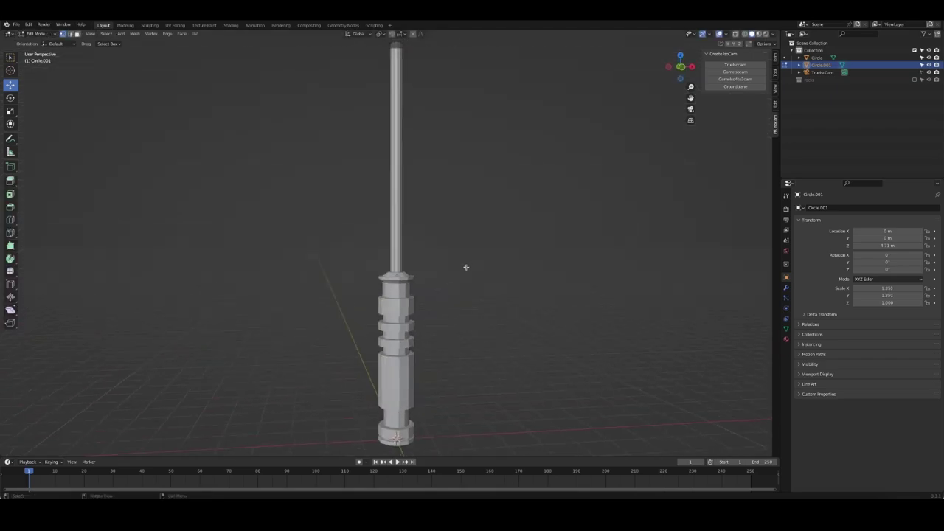
pyautogui.hotkey('ctrl', 'z')
pyautogui.press('KP_0')
# Isolate the handle in Edit Mode with a top-down X-ray view.
pyautogui.hotkey('ctrl', 'z')
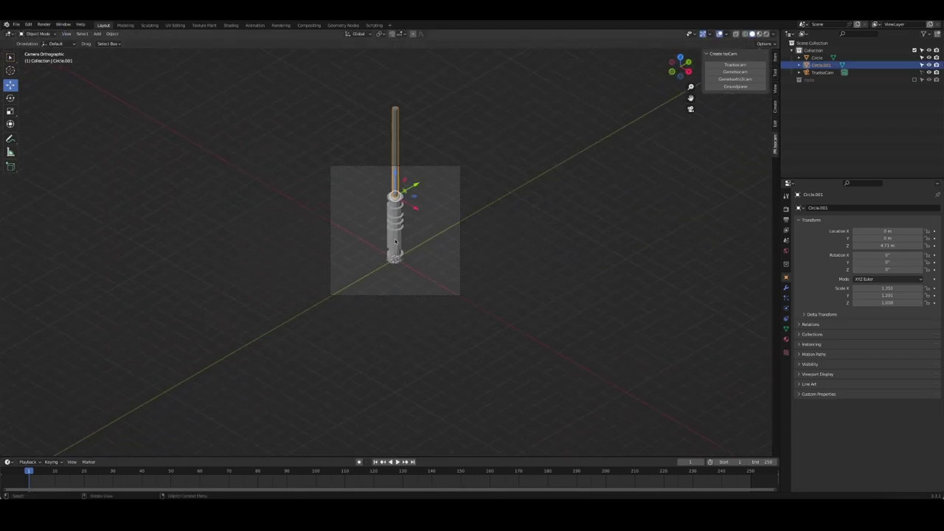
pyautogui.hotkey('ctrl', 'z')
pyautogui.hotkey('ctrl', 'z')
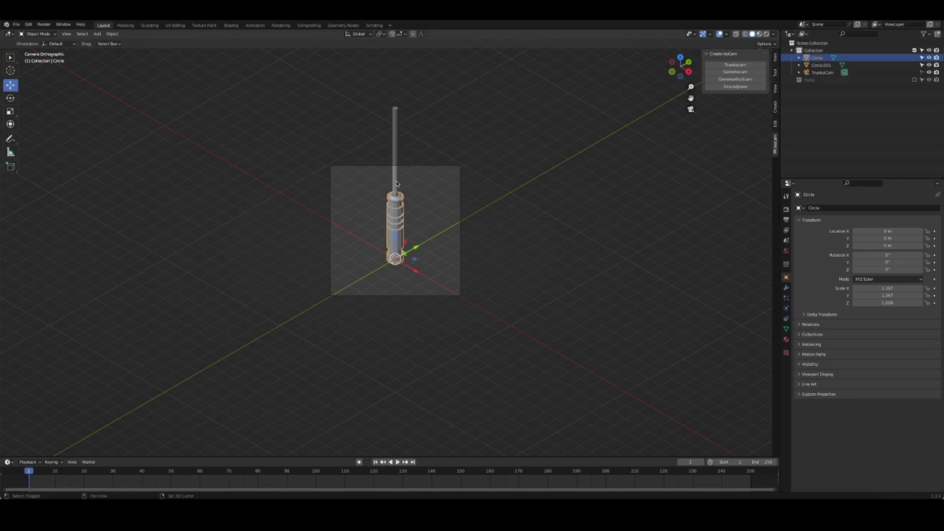
pyautogui.scroll(5, 396, 183)
pyautogui.press('Tab')
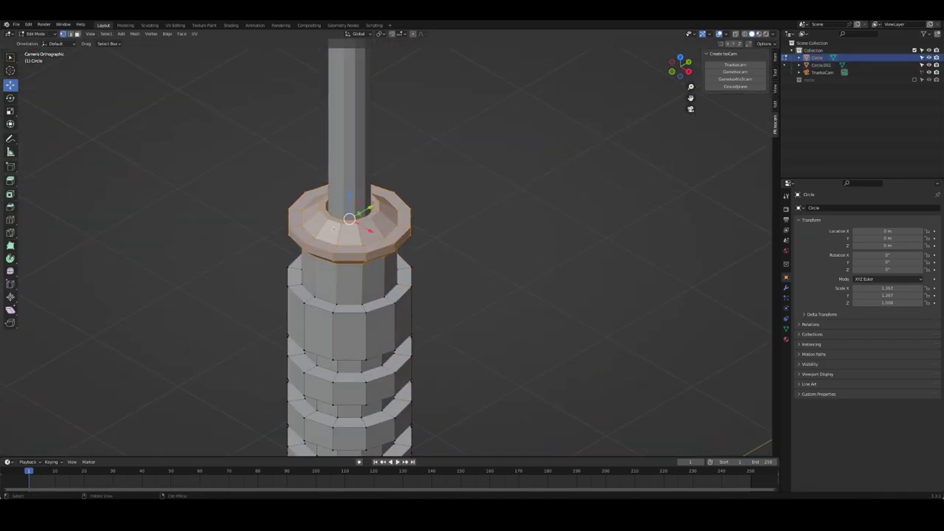
pyautogui.press('KP_Divide')
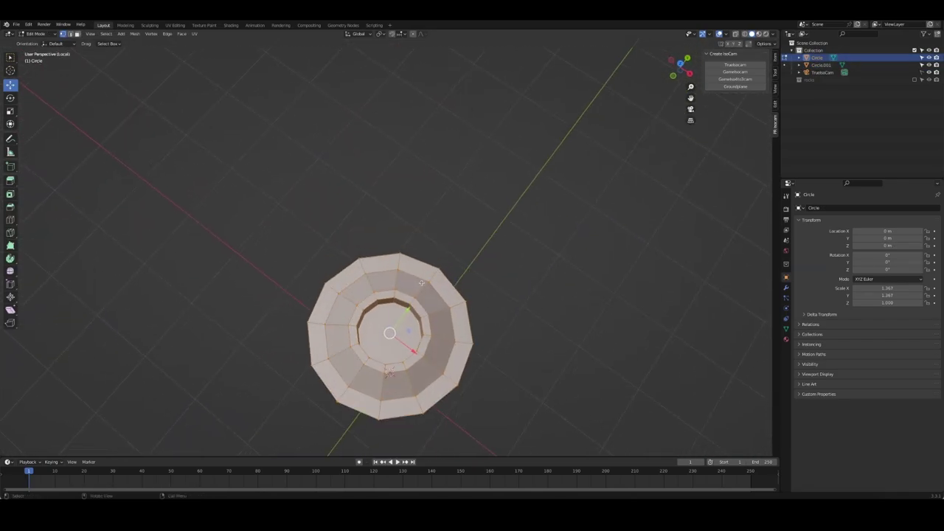
pyautogui.press('KP_7')
pyautogui.hotkey('alt', 'z')
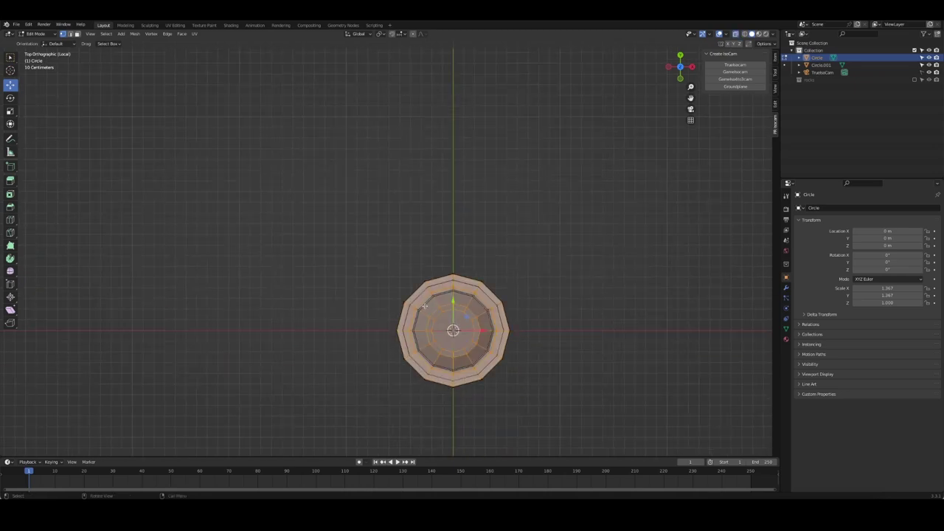
# Select the cap's inner faces, widen them by 1.22 and raise them around the shaft.
pyautogui.moveTo(481, 357); pyautogui.dragTo(481, 357)
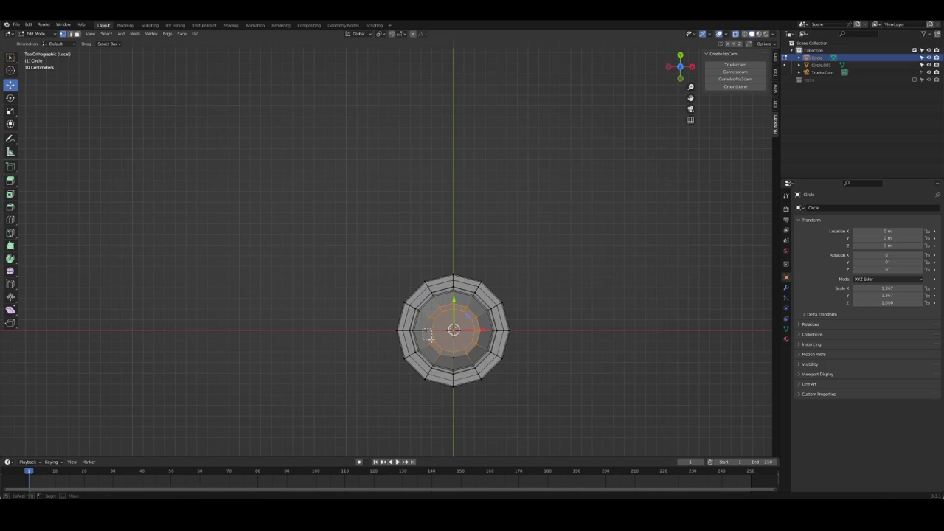
pyautogui.press('s')
pyautogui.click(533, 379)
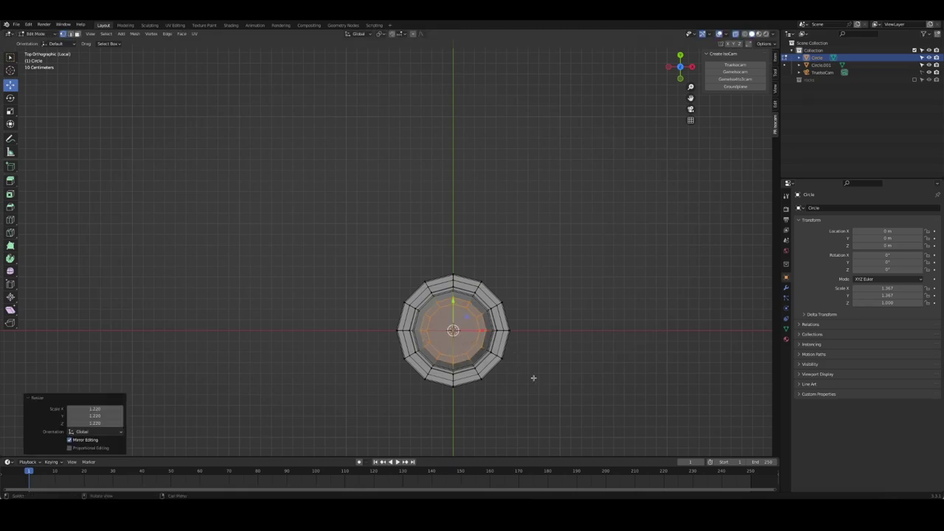
pyautogui.moveTo(533, 379); pyautogui.dragTo(521, 328, button='middle')
pyautogui.moveTo(445, 74); pyautogui.dragTo(443, 64)
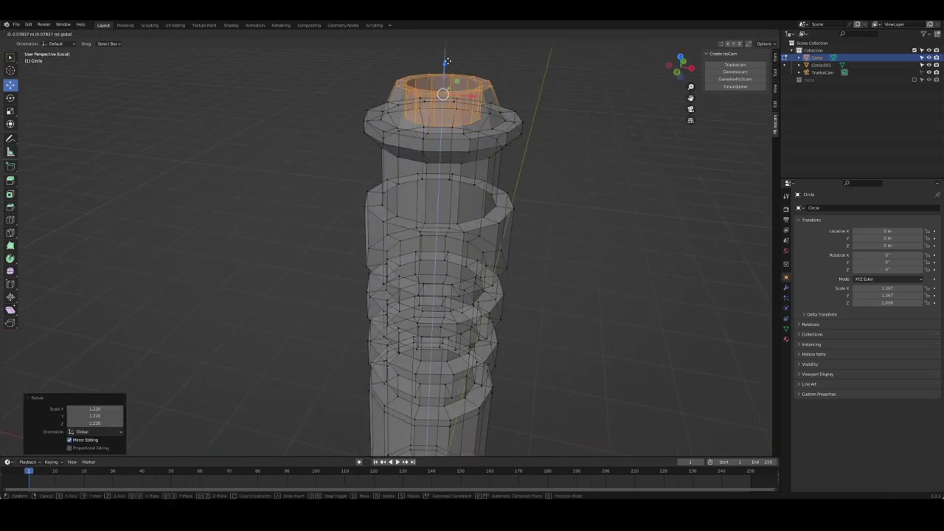
pyautogui.press('Tab')
pyautogui.moveTo(312, 158); pyautogui.dragTo(384, 192, button='middle')
pyautogui.scroll(-5, 425, 209)
# Widen the shaft to 1.296 without changing its height.
pyautogui.press('KP_1')
pyautogui.press('KP_Decimal')
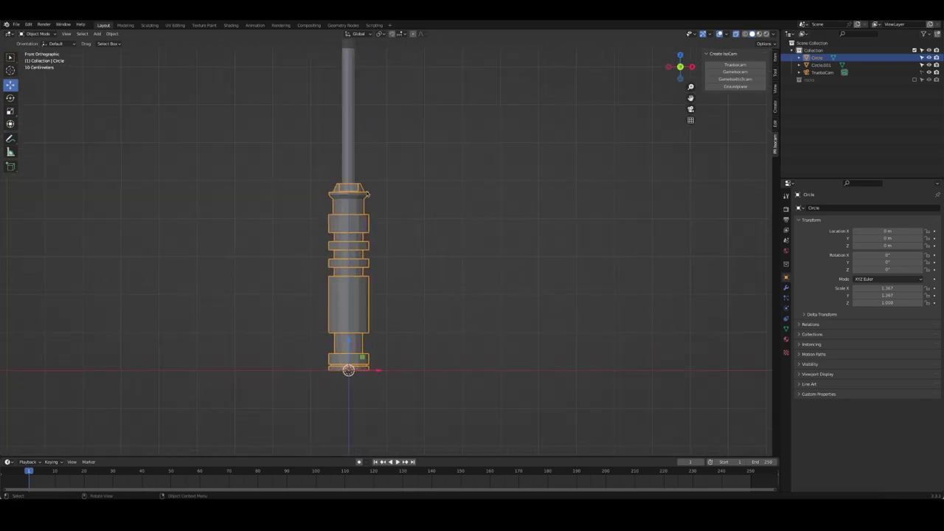
pyautogui.click(334, 125)
pyautogui.press('s')
pyautogui.hotkey('shift', 'z')
pyautogui.click(384, 135)
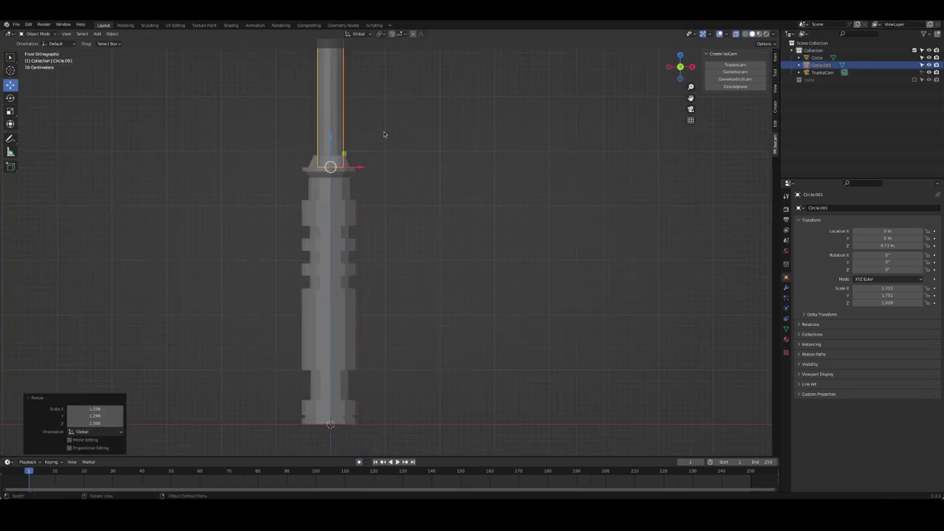
pyautogui.click(421, 173)
# Grow the handle's top face selection and separate the top collar as Circle.002.
pyautogui.moveTo(426, 173); pyautogui.dragTo(339, 229, button='middle')
pyautogui.click(339, 229)
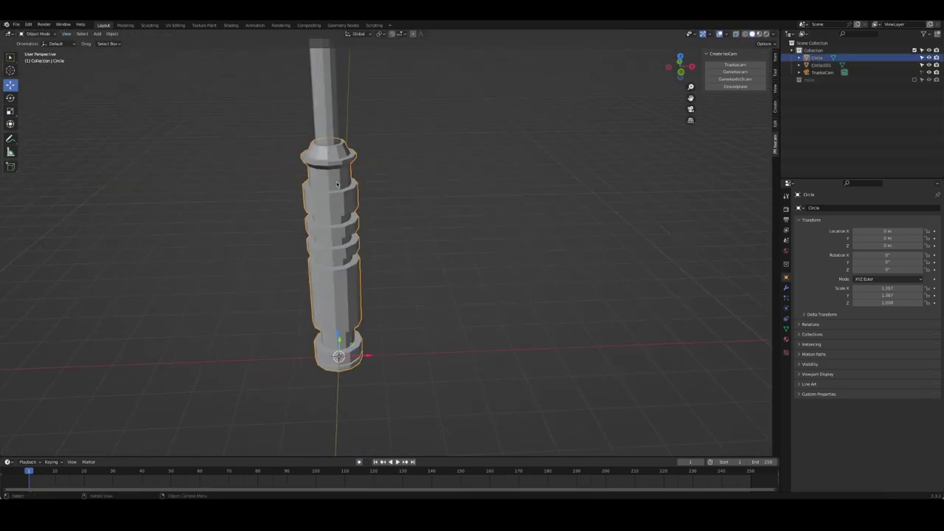
pyautogui.press('Tab')
pyautogui.press('ctrl+KP_Add')
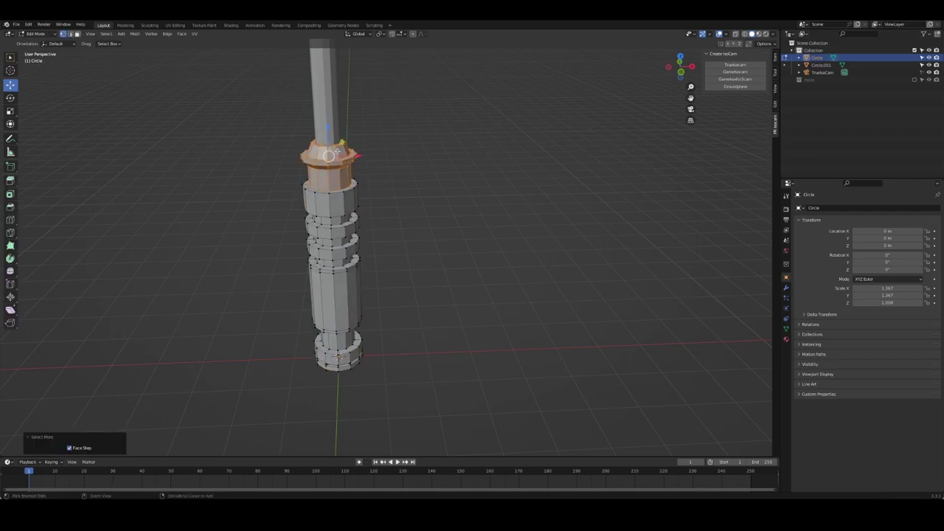
pyautogui.moveTo(330, 152); pyautogui.dragTo(412, 146, button='middle')
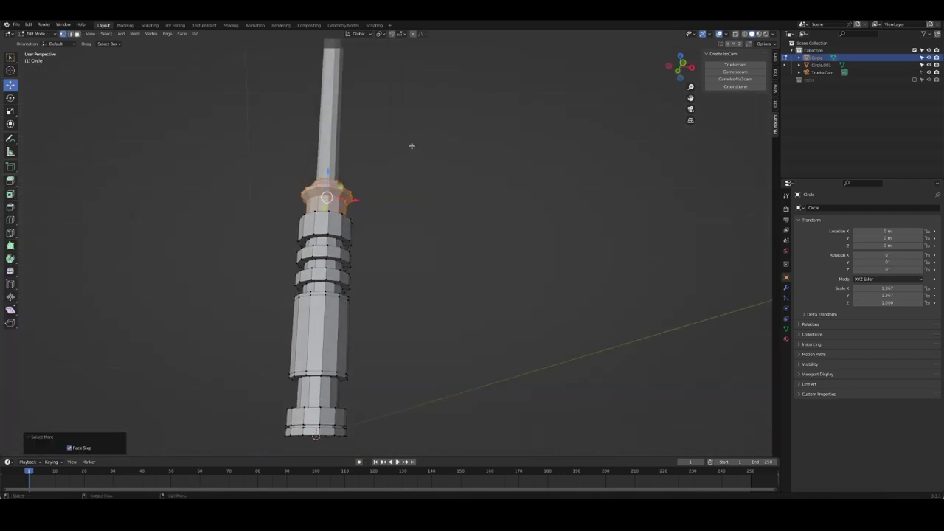
pyautogui.moveTo(404, 204); pyautogui.dragTo(400, 236, button='middle')
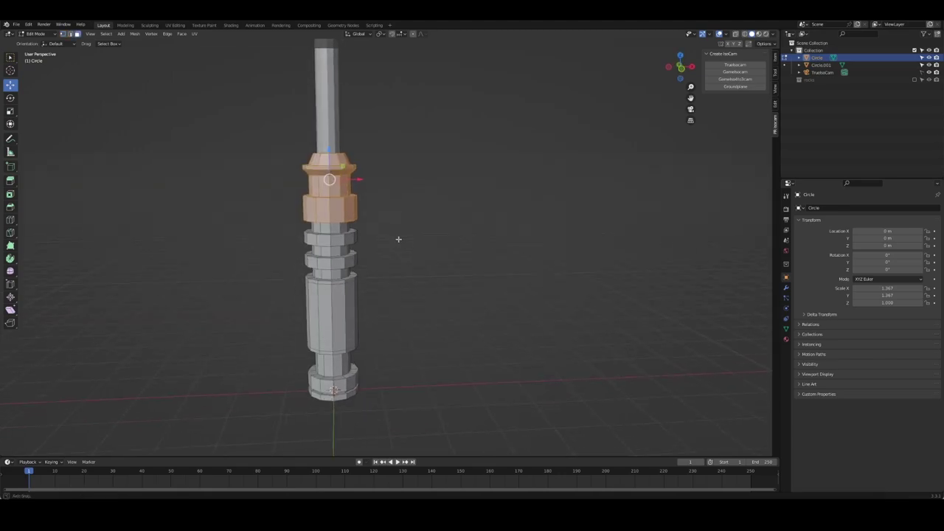
pyautogui.press('p')
pyautogui.click(406, 238)
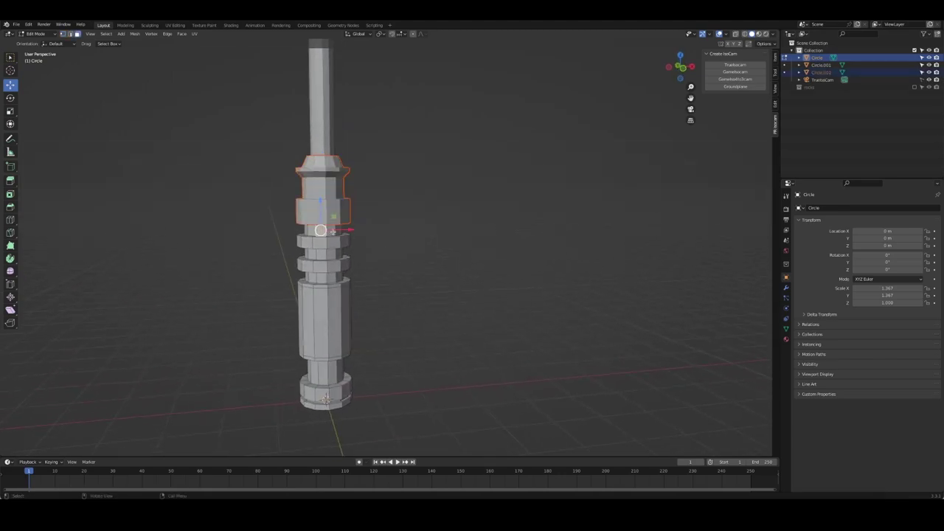
# Grow the grooved band selection and separate it as Circle.003.
pyautogui.keyDown('ctrl'); pyautogui.click(333, 232); pyautogui.keyUp('ctrl')
pyautogui.click(336, 232)
pyautogui.press('ctrl+KP_Add')
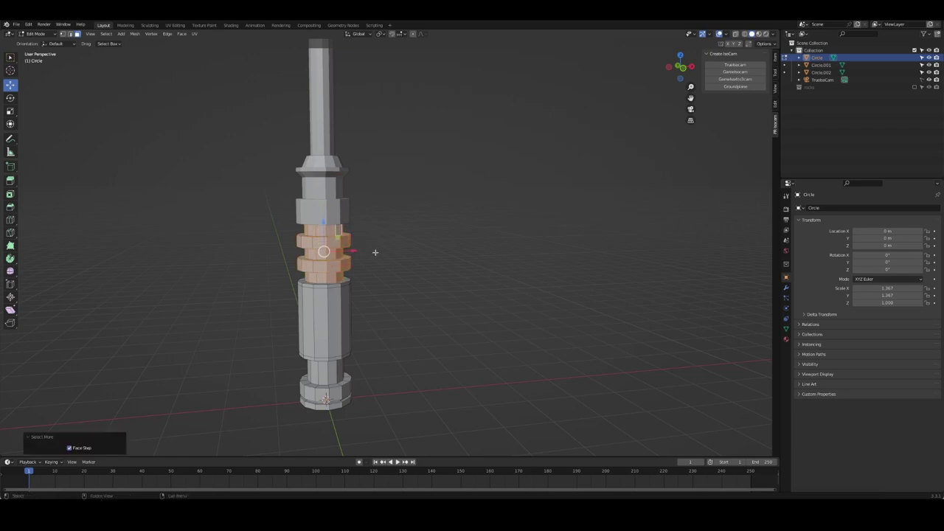
pyautogui.press('p')
pyautogui.click(395, 259)
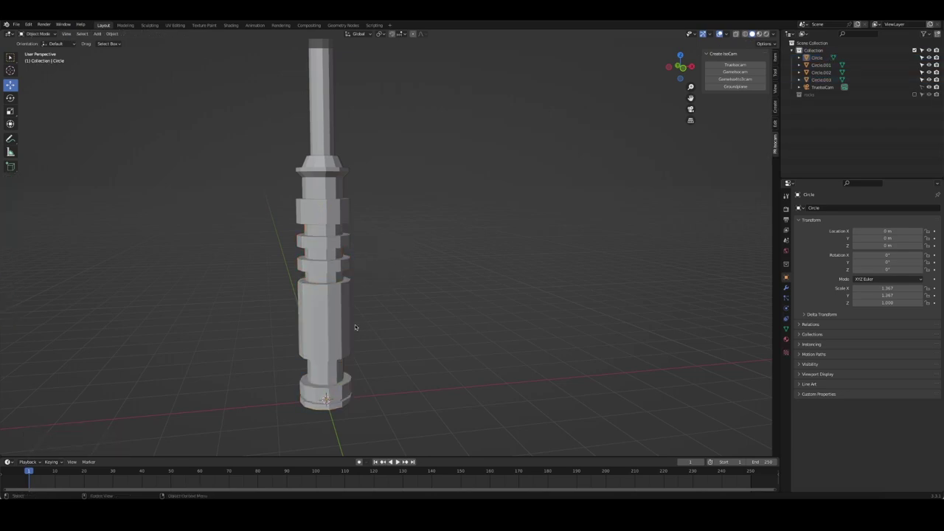
pyautogui.moveTo(360, 330); pyautogui.dragTo(347, 310, button='middle')
# Separate the bottom ring as Circle.004, leave Edit Mode and save the Light Saber file.
pyautogui.keyDown('alt'); pyautogui.click(325, 389); pyautogui.keyUp('alt')
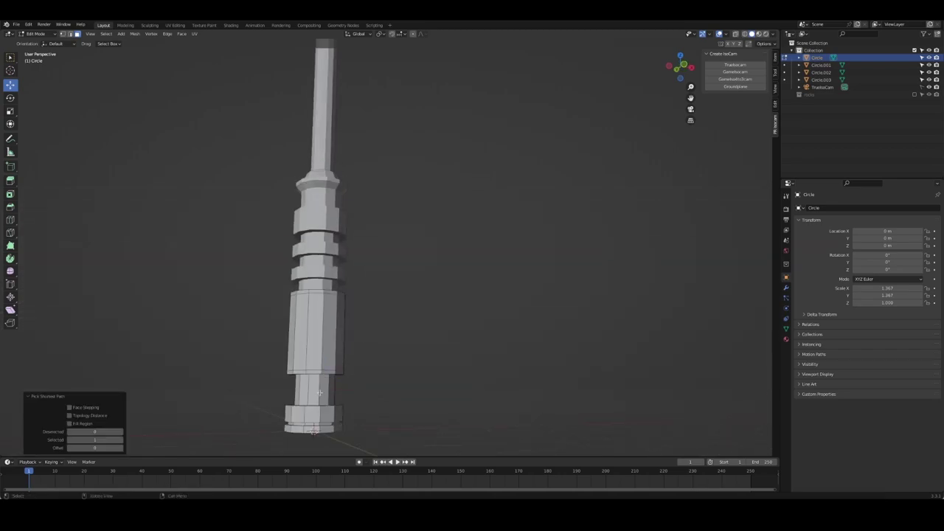
pyautogui.press('p')
pyautogui.click(410, 390)
pyautogui.press('Tab')
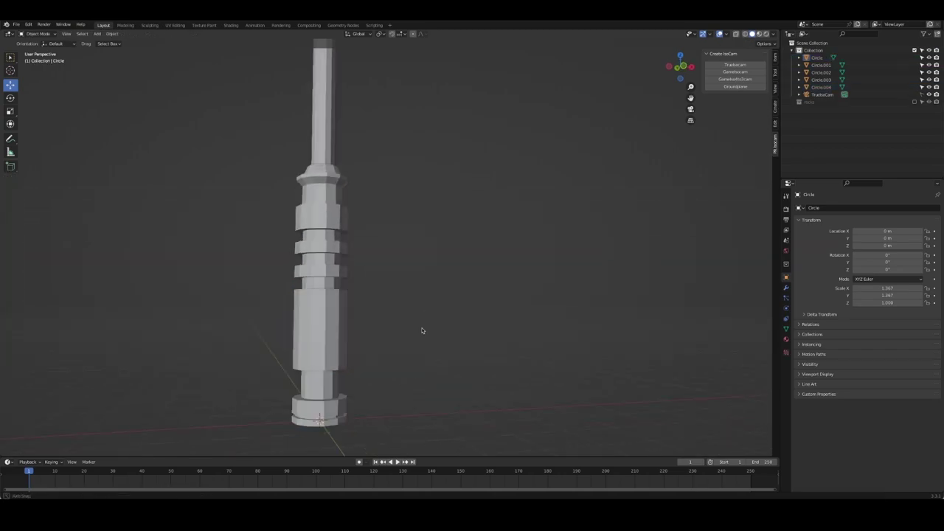
pyautogui.hotkey('ctrl', 's')
pyautogui.scroll(-5, 375, 287)
# Select the whole sword and rotate it 180° around Y so the blade points down.
pyautogui.press('a')
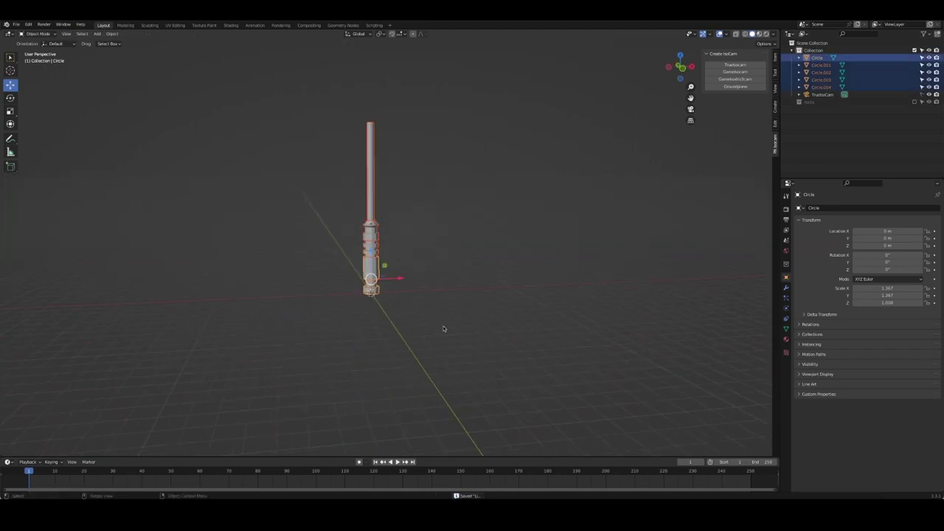
pyautogui.moveTo(411, 255); pyautogui.dragTo(448, 268, button='middle')
pyautogui.hotkey('shift', 's')
pyautogui.click(456, 228)
pyautogui.press('r')
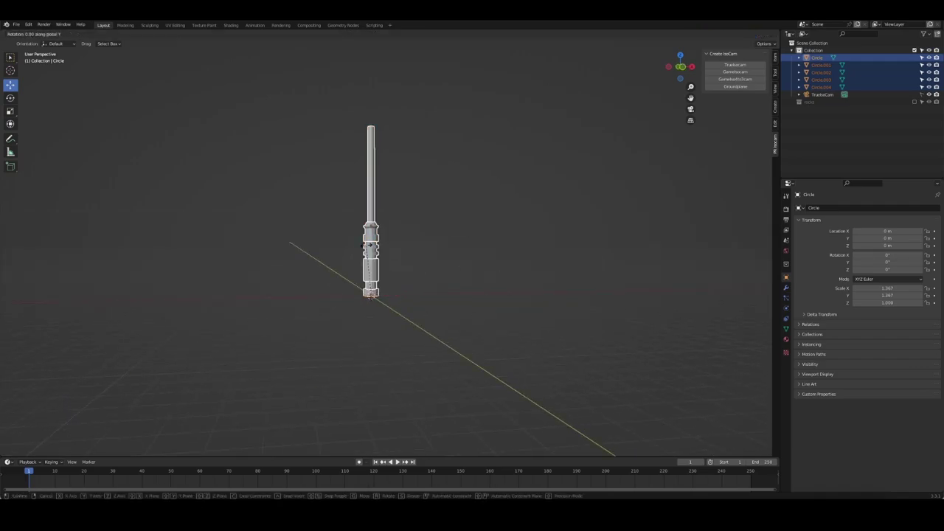
pyautogui.press('y')
pyautogui.press('1')
pyautogui.press('8')
pyautogui.press('0')
# Raise the flipped sword to 15.237 m along Z and view through the camera.
pyautogui.press('Return')
pyautogui.press('g')
pyautogui.press('z')
pyautogui.press('Return')
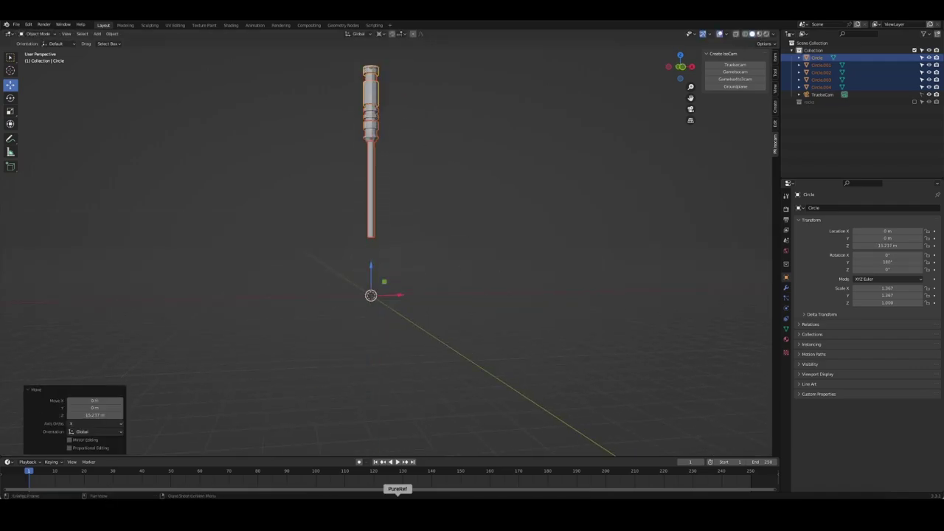
pyautogui.hotkey('alt', 'a')
pyautogui.press('KP_0')
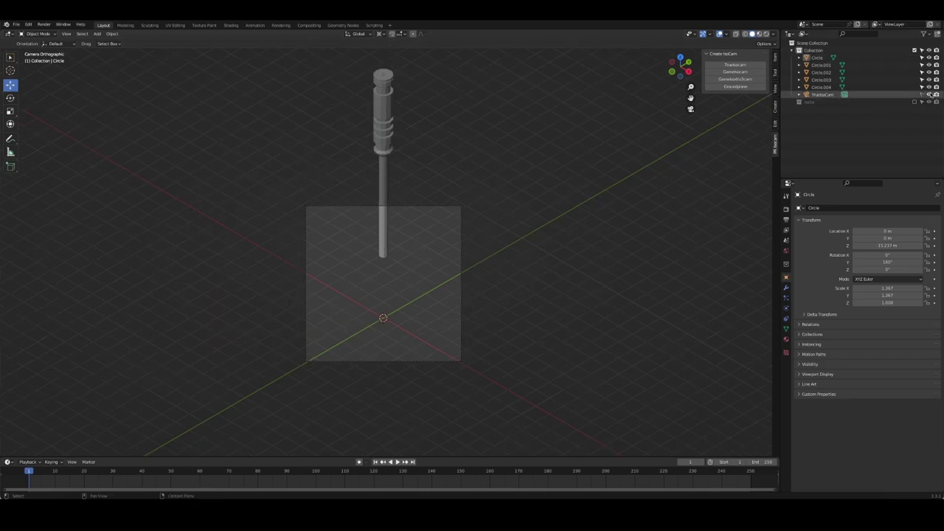
# Show the rocks collection, then lower the sword into the rock and shrink it to 0.651.
pyautogui.click(923, 103)
pyautogui.click(395, 144)
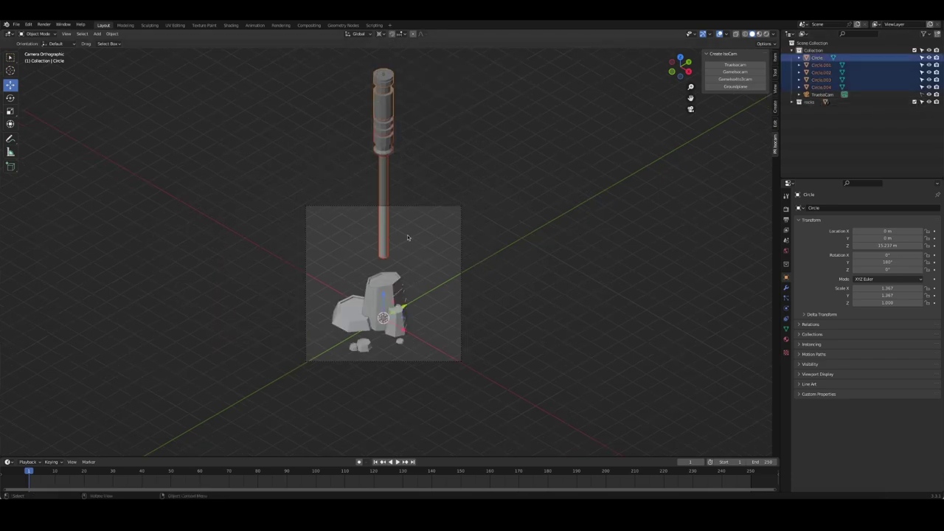
pyautogui.moveTo(383, 70); pyautogui.dragTo(572, 240)
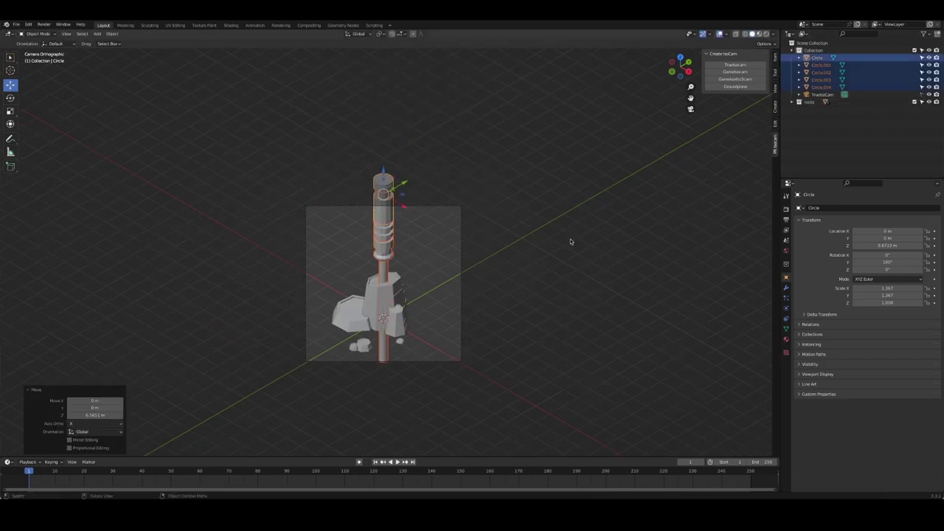
pyautogui.press('s')
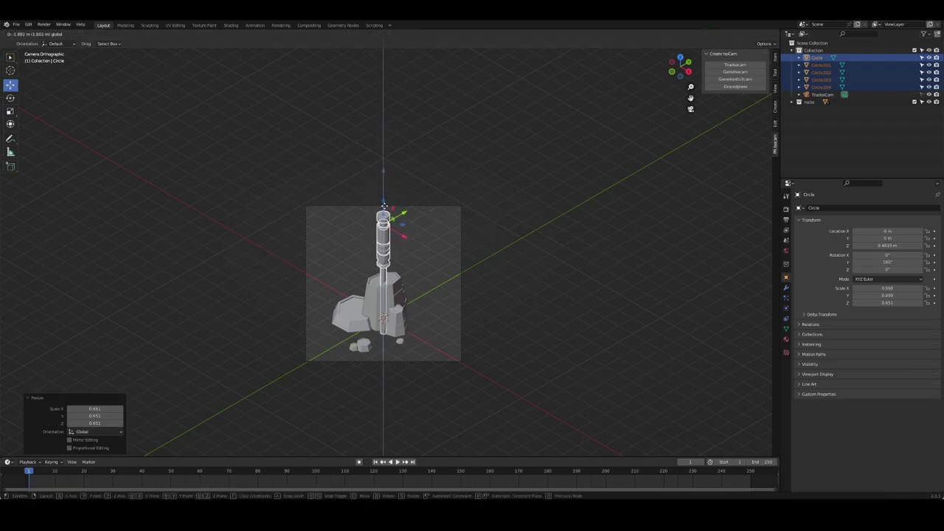
pyautogui.click(447, 263)
# Shorten the blade by scaling its height to 0.360, then view through the camera.
pyautogui.scroll(2, 447, 263)
pyautogui.moveTo(447, 264); pyautogui.dragTo(450, 257, button='middle')
pyautogui.scroll(5, 450, 257)
pyautogui.click(385, 254)
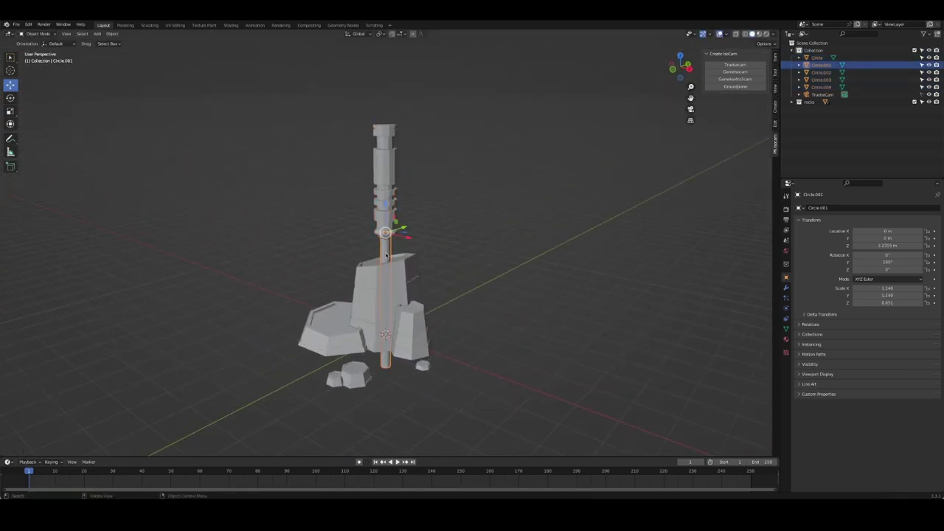
pyautogui.press('s')
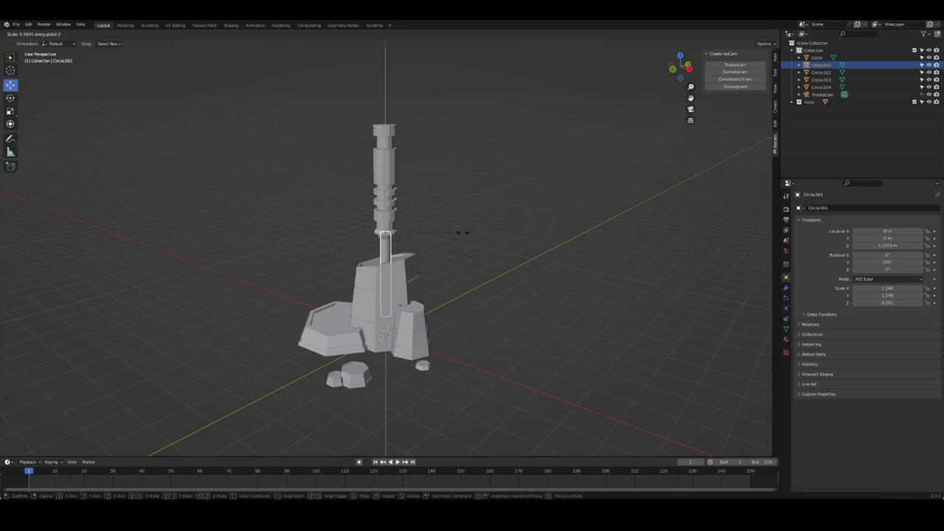
pyautogui.click(466, 233)
pyautogui.press('KP_0')
# Box-select all the handle pieces together.
pyautogui.scroll(2, 476, 238)
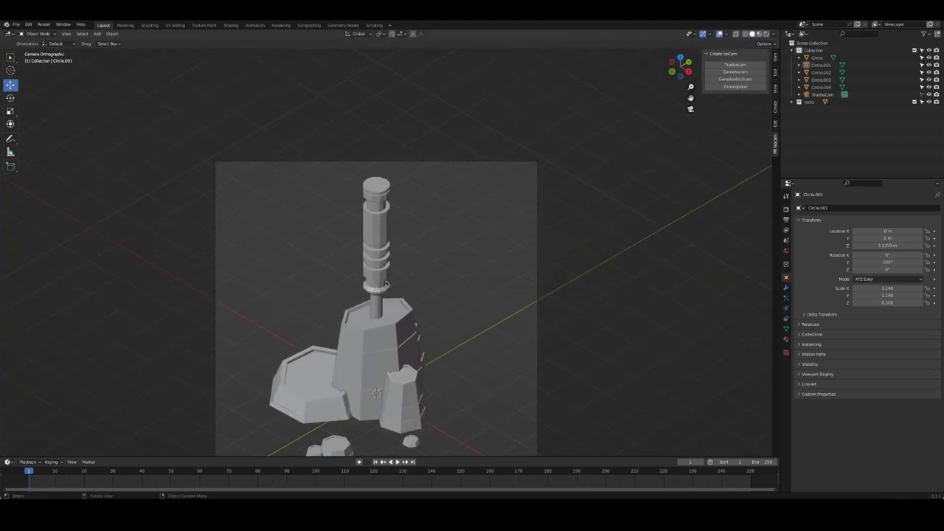
pyautogui.keyDown('shift'); pyautogui.click(376, 221); pyautogui.keyUp('shift')
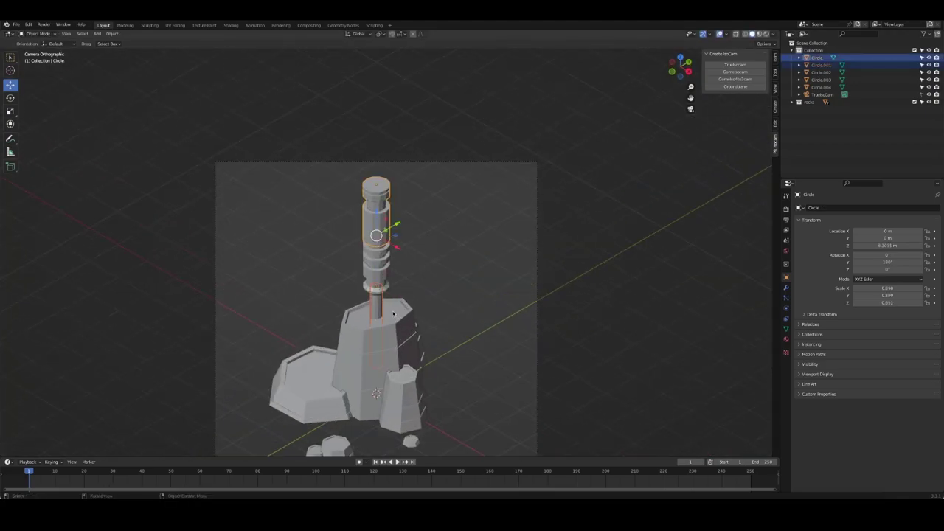
pyautogui.click(454, 316)
pyautogui.moveTo(332, 171); pyautogui.dragTo(455, 304)
# Join the handle pieces into one object and move its origin to the base.
pyautogui.rightClick(371, 304)
pyautogui.click(387, 305)
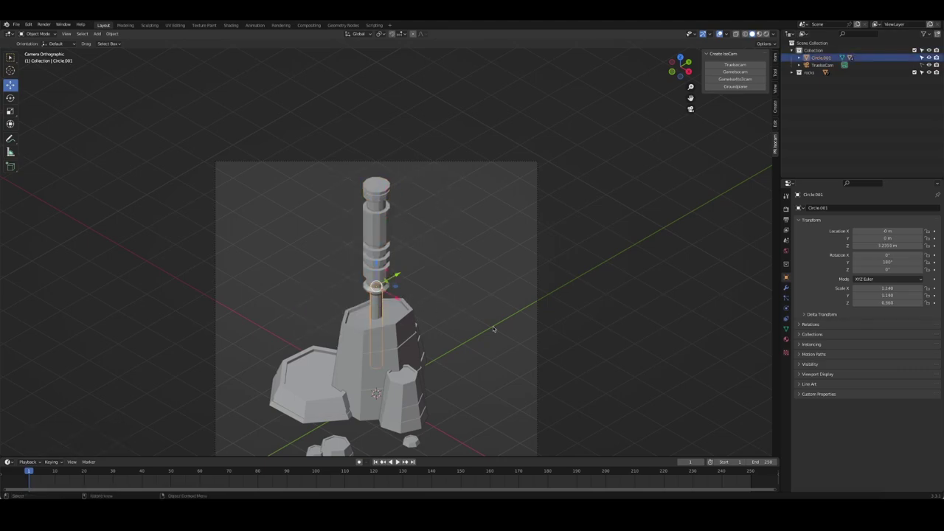
pyautogui.click(539, 331)
# Tilt the joined sword slightly, shift it to X −0.20191 m, and select the camera.
pyautogui.press('r')
pyautogui.click(508, 327)
pyautogui.press('g')
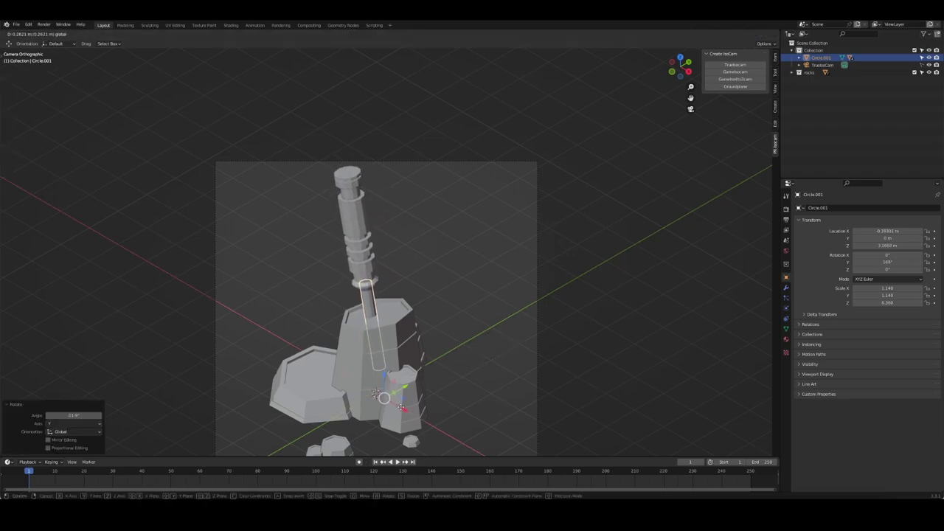
pyautogui.click(378, 374)
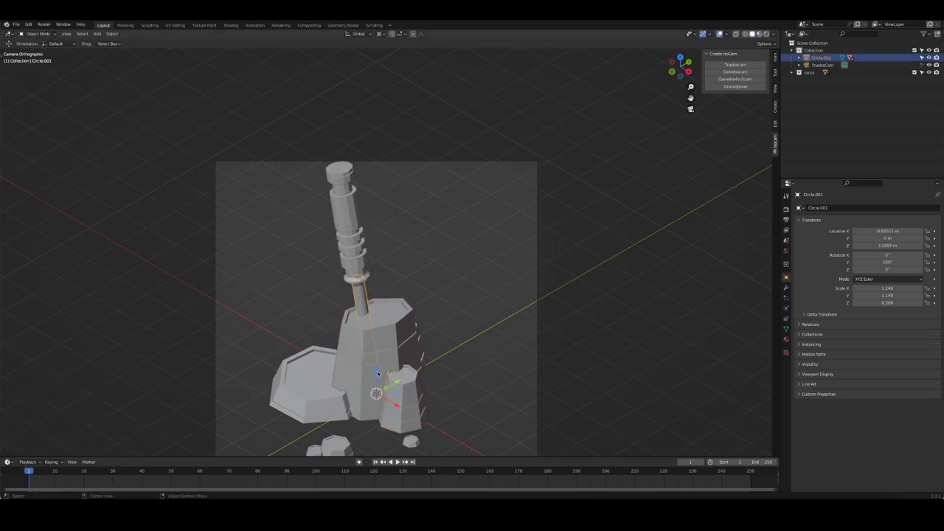
pyautogui.hotkey('ctrl', 'z')
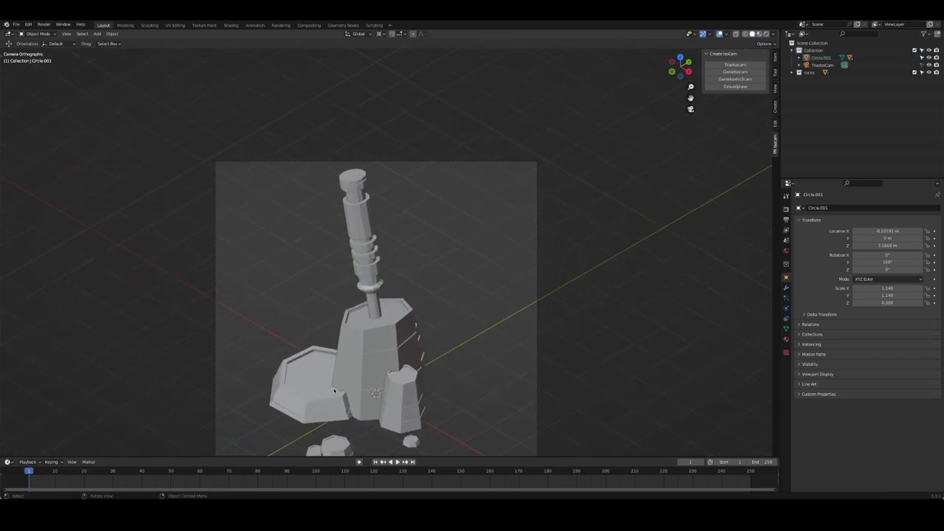
pyautogui.scroll(-2, 355, 360)
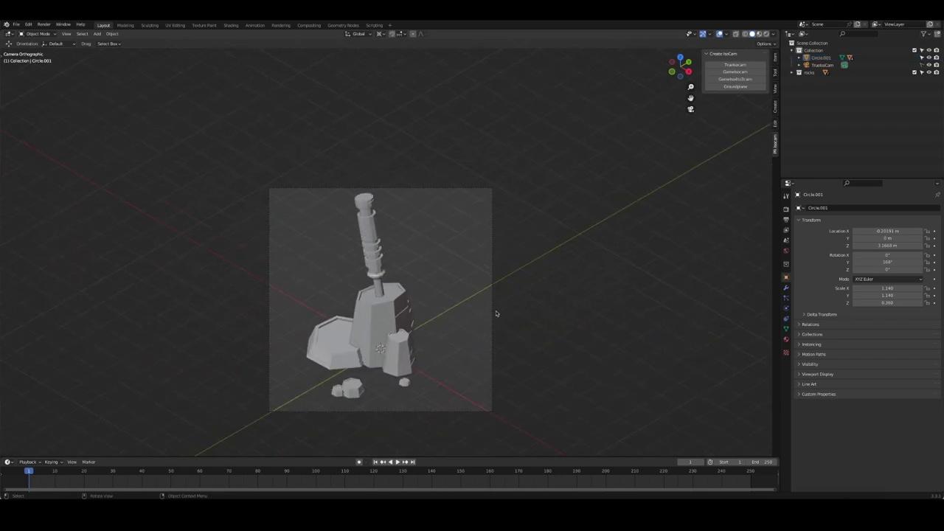
pyautogui.click(493, 205)
# Raise the camera along Z to its new height.
pyautogui.press('g')
pyautogui.press('z')
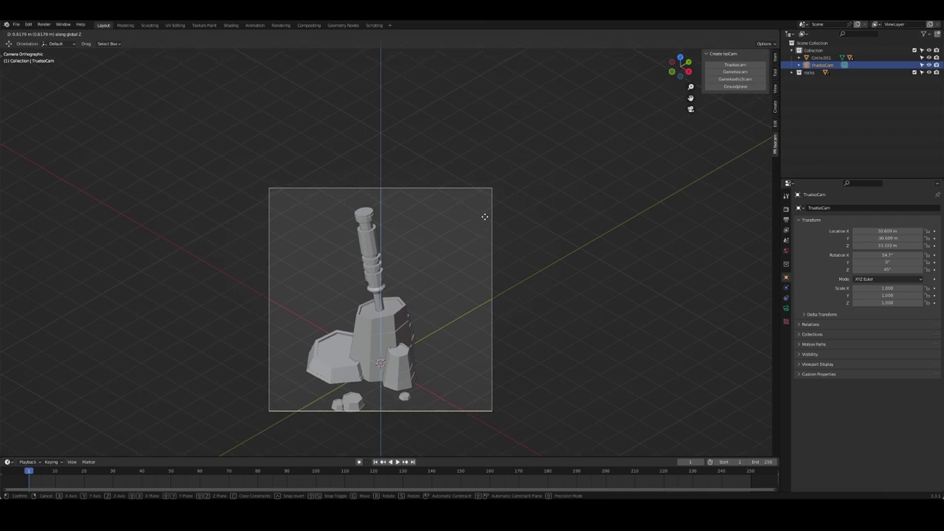
pyautogui.click(580, 285)
# Move the small rock beside the base and rotate it 126° around Z about its own centre.
pyautogui.click(361, 409)
pyautogui.press('g')
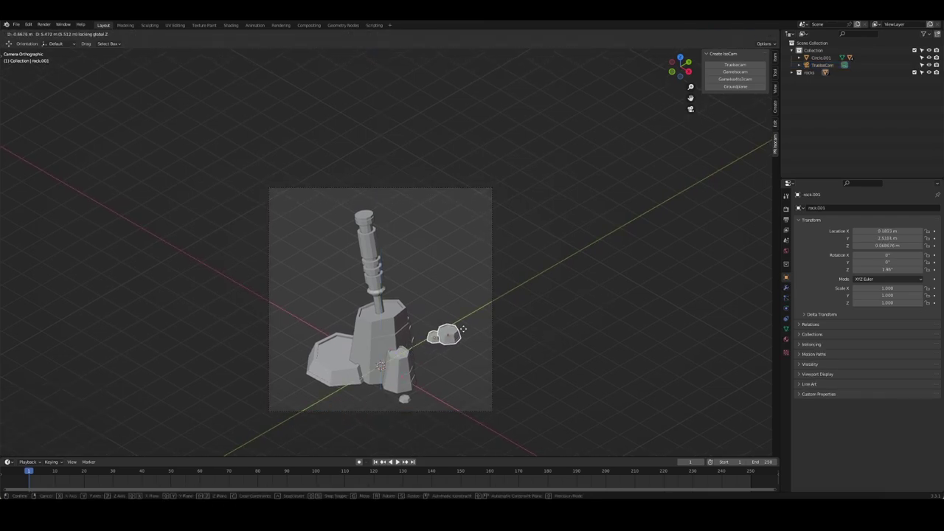
pyautogui.click(446, 333)
pyautogui.press('r')
pyautogui.press('z')
pyautogui.click(509, 346)
pyautogui.press('.')
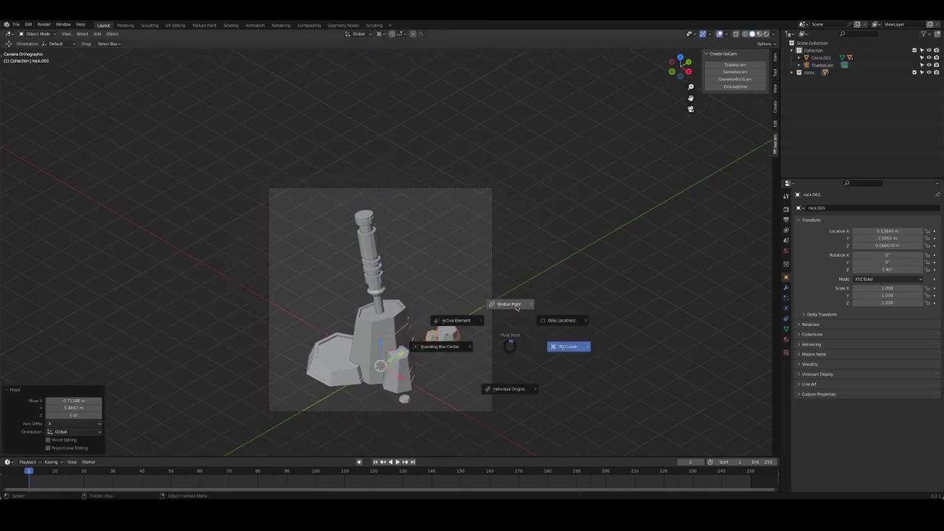
pyautogui.click(507, 302)
pyautogui.press('r')
pyautogui.press('z')
pyautogui.click(580, 338)
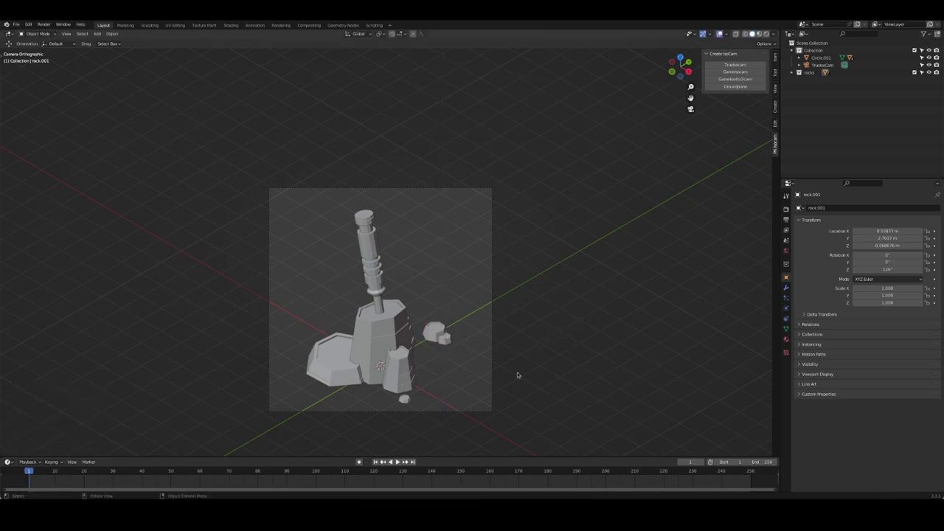
# Move another small rock near the others.
pyautogui.press('g')
pyautogui.click(454, 352)
pyautogui.click(232, 312)
# Duplicate a small rock left of the sword and pull its top vertices up to make it taller.
pyautogui.click(434, 331)
pyautogui.hotkey('shift', 'd')
pyautogui.click(327, 316)
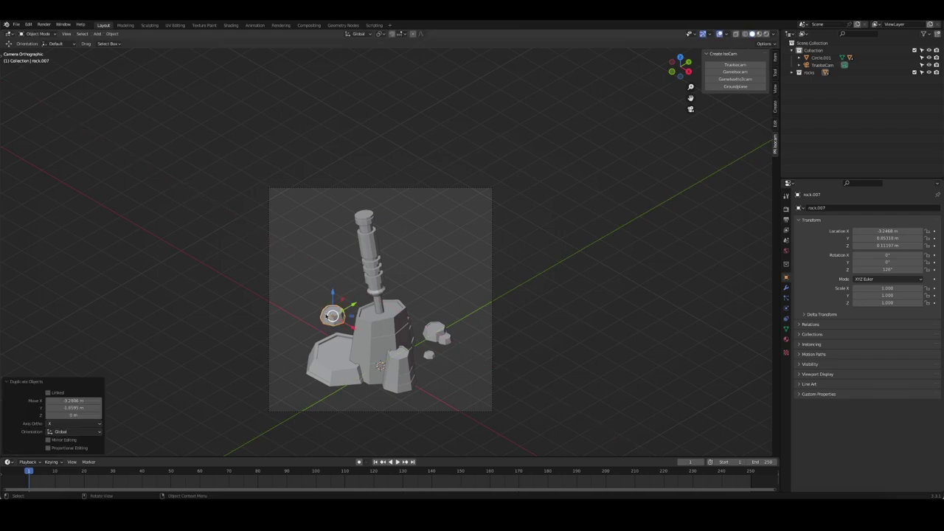
pyautogui.press('Tab')
pyautogui.press('KP_1')
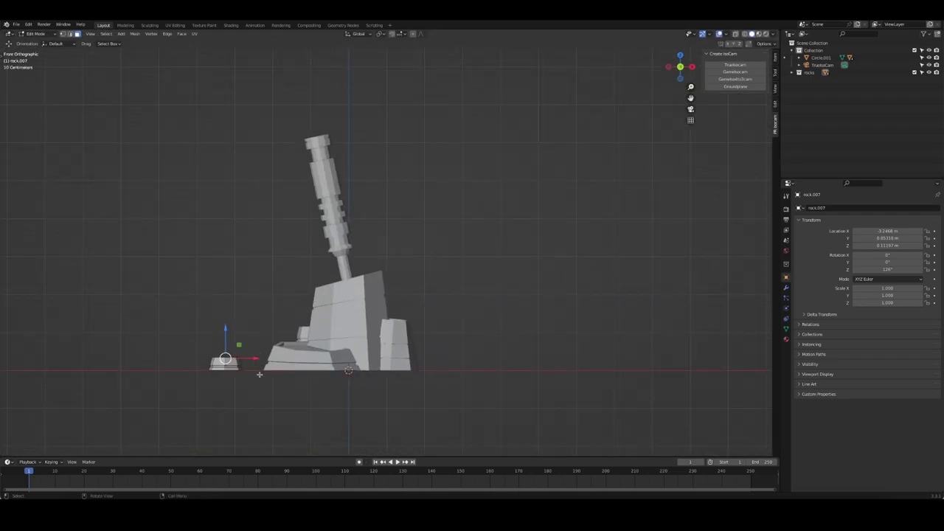
pyautogui.hotkey('alt', 'z')
pyautogui.moveTo(254, 360); pyautogui.dragTo(254, 360)
pyautogui.press('g')
pyautogui.press('z')
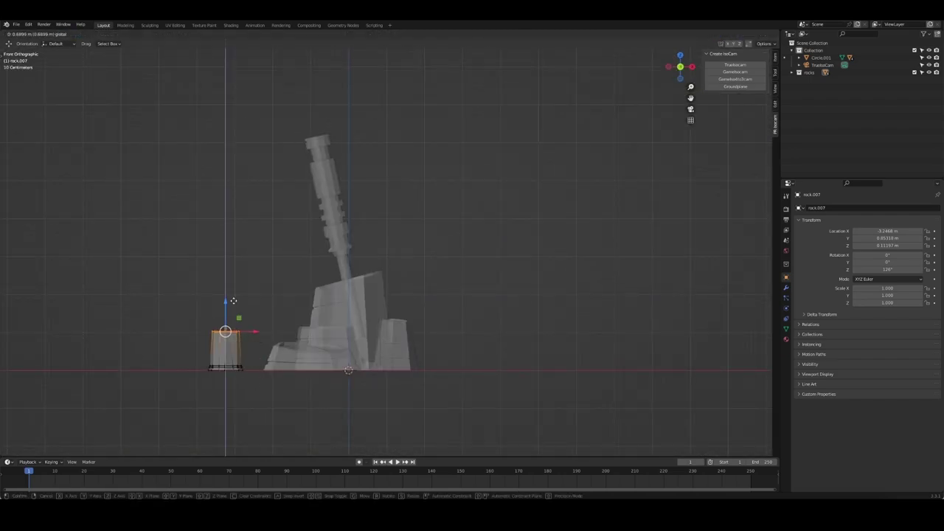
pyautogui.click(255, 325)
# Return to Object Mode, view through the camera and select the handle's ring.
pyautogui.press('Tab')
pyautogui.hotkey('alt', 'z')
pyautogui.press('KP_0')
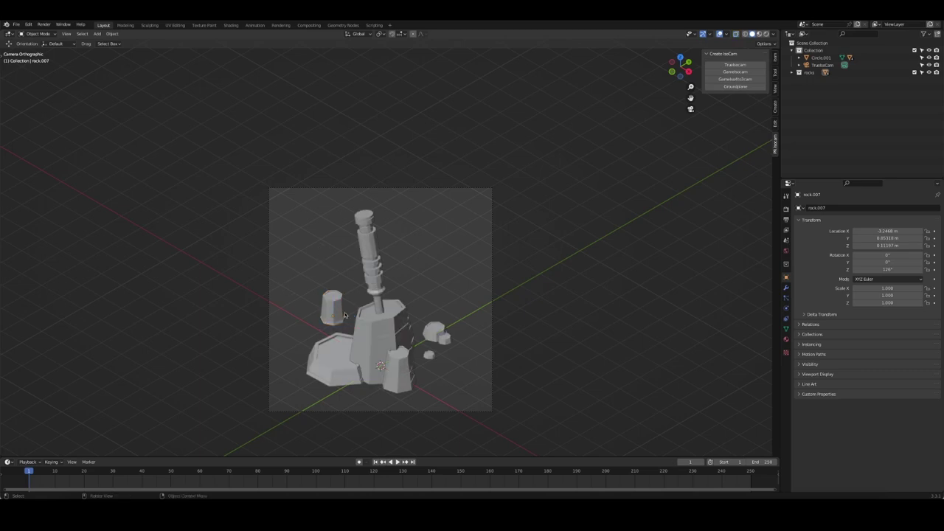
pyautogui.scroll(2, 344, 312)
pyautogui.click(369, 267)
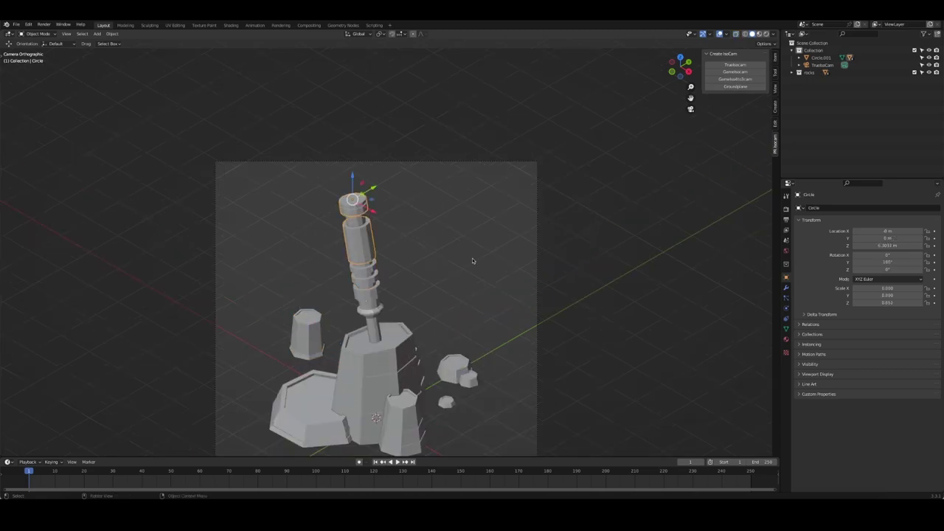
# Give the upper handle piece a level 2 subdivision and smooth shading.
pyautogui.press('z')
pyautogui.click(443, 249)
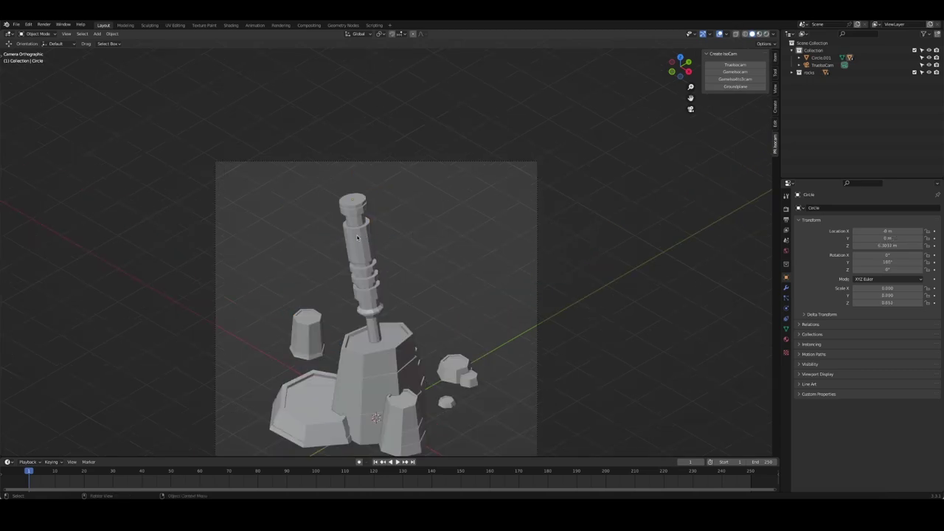
pyautogui.hotkey('ctrl', '2')
pyautogui.scroll(3, 375, 228)
pyautogui.scroll(2, 375, 229)
pyautogui.rightClick(295, 190)
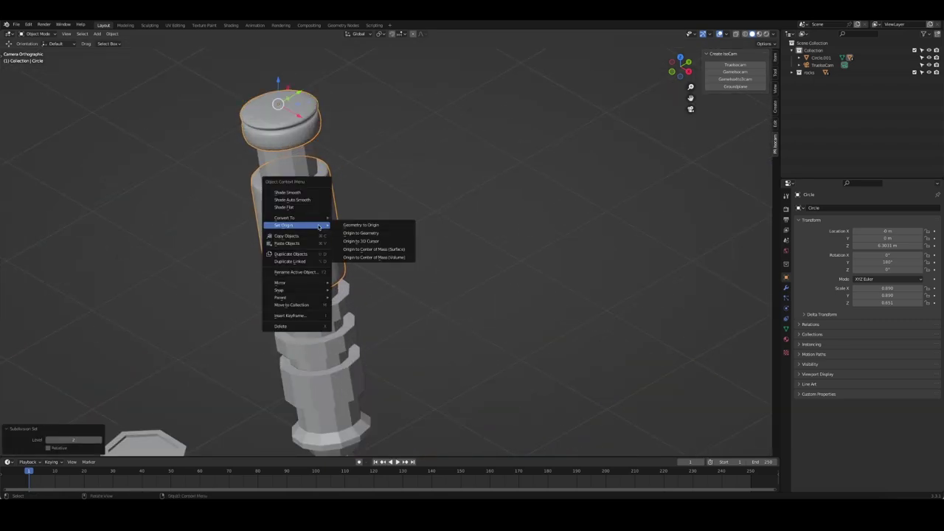
pyautogui.click(297, 191)
# Inset the cap's top face and push it slightly down, keeping subdivision level 2.
pyautogui.press('Tab')
pyautogui.scroll(2, 365, 188)
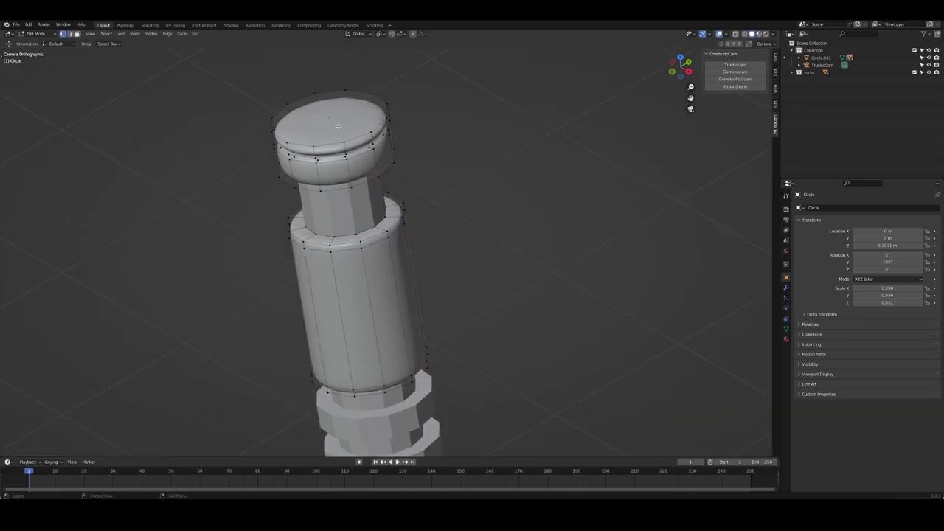
pyautogui.press('3')
pyautogui.press('i')
pyautogui.click(475, 135)
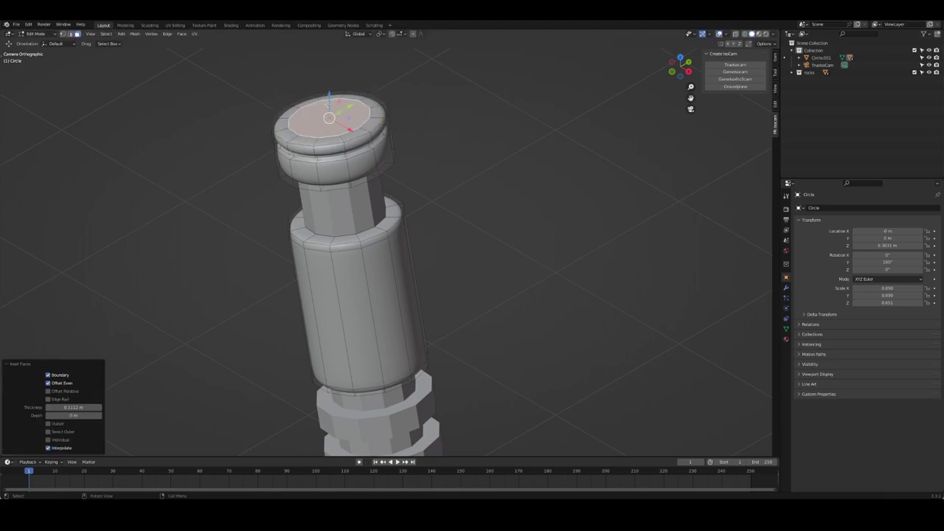
pyautogui.click(319, 99)
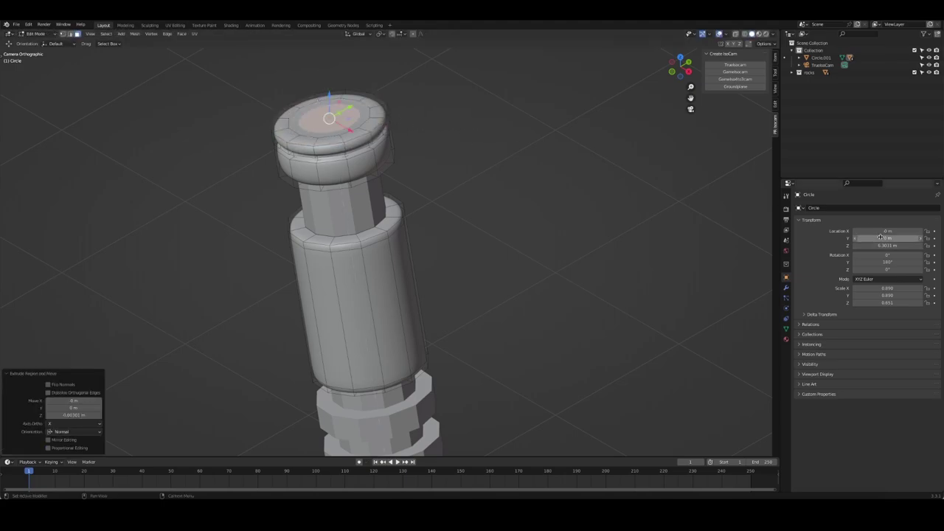
pyautogui.hotkey('ctrl', '2')
pyautogui.scroll(5, 347, 222)
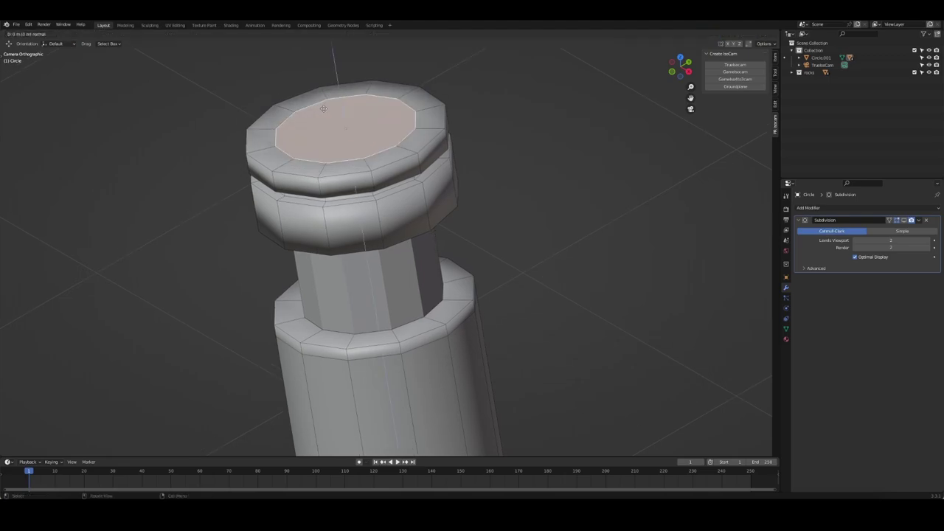
# Finish the top-face extrusion and bring the handle cap into close view.
pyautogui.click(446, 131)
pyautogui.moveTo(344, 100); pyautogui.dragTo(327, 91, button='middle')
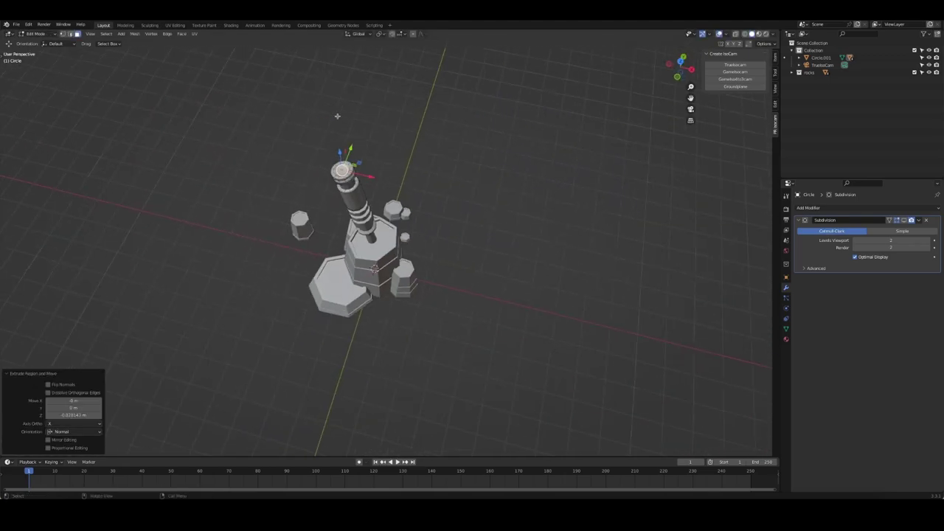
pyautogui.scroll(5, 327, 90)
pyautogui.moveTo(418, 109); pyautogui.dragTo(443, 166, button='middle')
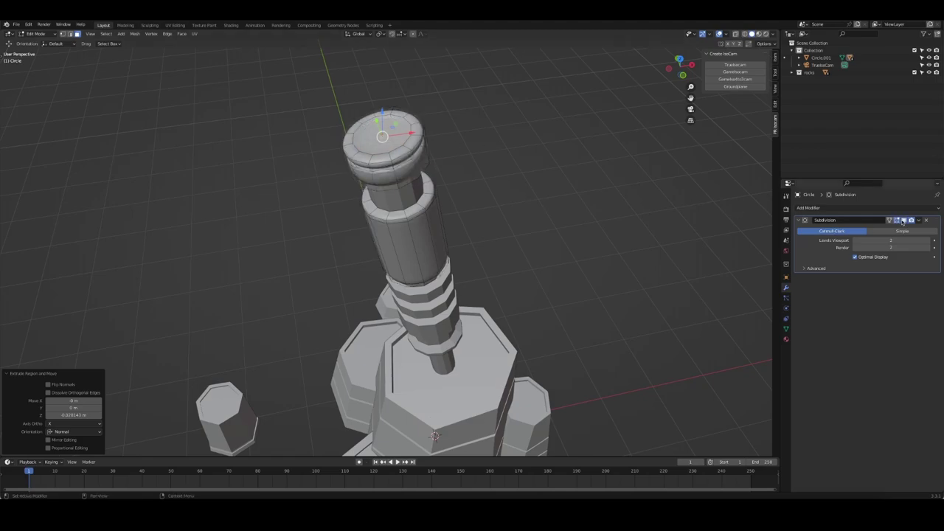
pyautogui.scroll(2, 443, 166)
pyautogui.scroll(1, 443, 166)
# Add two loop cuts on the top cap and bevel its edge loop for a crisp edge.
pyautogui.hotkey('ctrl', 'r')
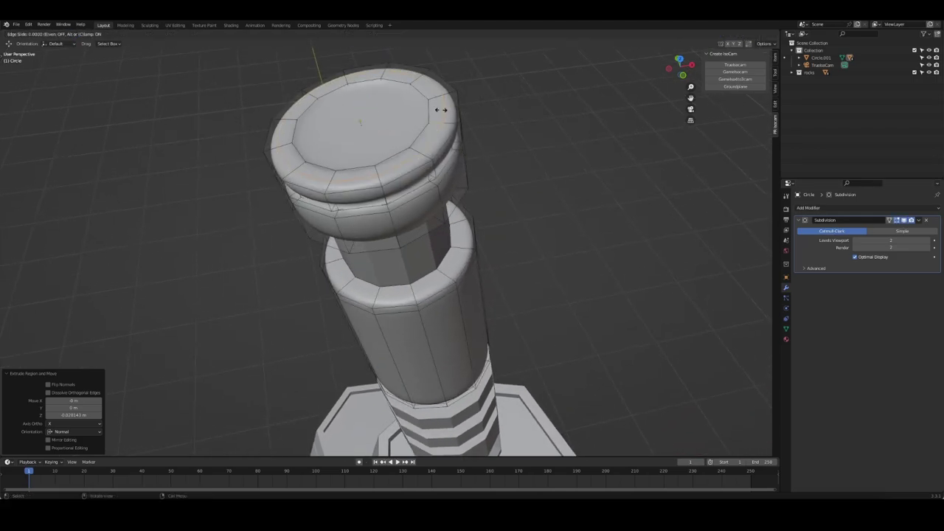
pyautogui.click(413, 74)
pyautogui.hotkey('ctrl', 'r')
pyautogui.moveTo(413, 73)
pyautogui.mouseDown(button='middle')
pyautogui.moveTo(360, 81)
pyautogui.moveTo(365, 100)
pyautogui.moveTo(502, 132)
pyautogui.mouseUp(button='middle')
pyautogui.click(360, 77)
pyautogui.keyDown('alt'); pyautogui.click(396, 104); pyautogui.keyUp('alt')
pyautogui.hotkey('ctrl', 'b')
pyautogui.click(367, 99)
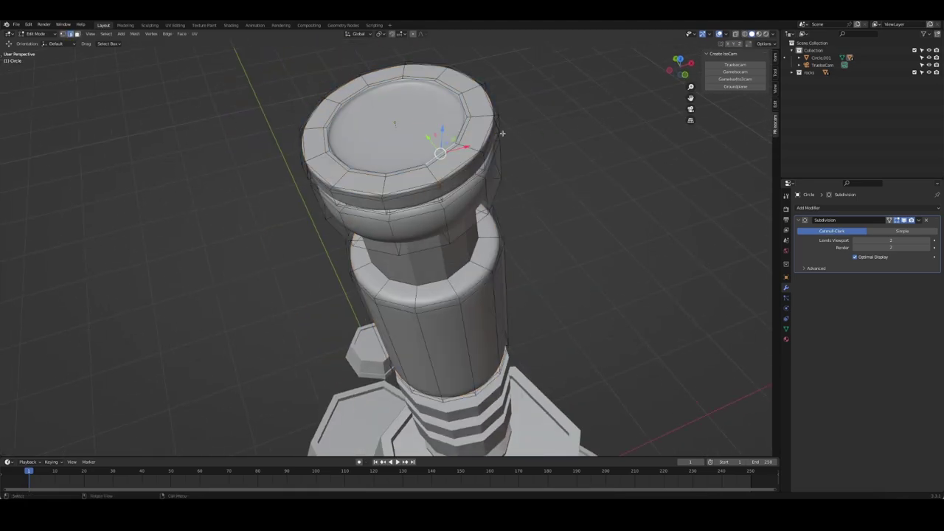
# Inset the cap's top face again to deepen its recess, then preview it.
pyautogui.press('i')
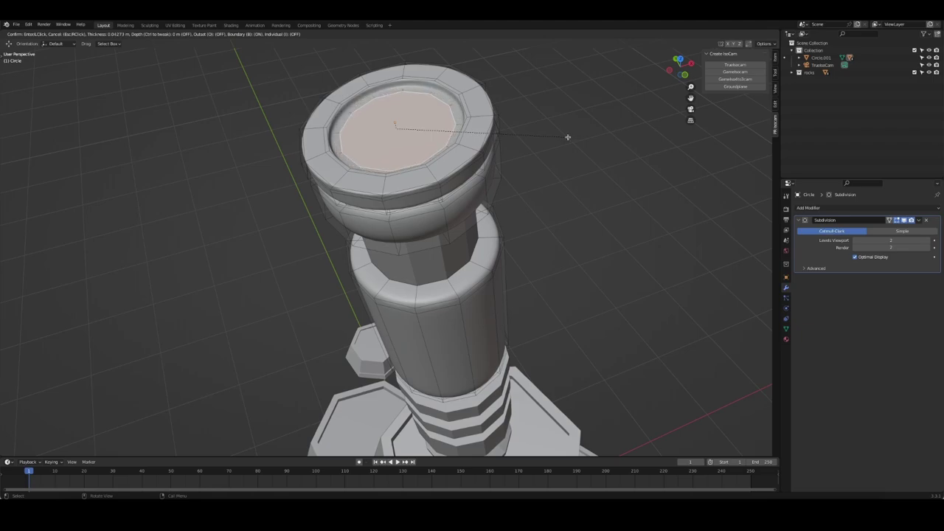
pyautogui.click(568, 137)
pyautogui.press('Tab')
pyautogui.moveTo(569, 137)
pyautogui.mouseDown(button='middle')
pyautogui.moveTo(348, 92)
pyautogui.moveTo(445, 148)
pyautogui.mouseUp(button='middle')
# Bevel the upper ring's edges and add a loop cut on the ring.
pyautogui.keyDown('alt'); pyautogui.click(319, 86); pyautogui.keyUp('alt')
pyautogui.keyDown('alt'); pyautogui.keyDown('shift'); pyautogui.click(325, 111); pyautogui.keyUp('shift'); pyautogui.keyUp('alt')
pyautogui.hotkey('ctrl', 'b')
pyautogui.click(339, 104)
pyautogui.scroll(2, 445, 148)
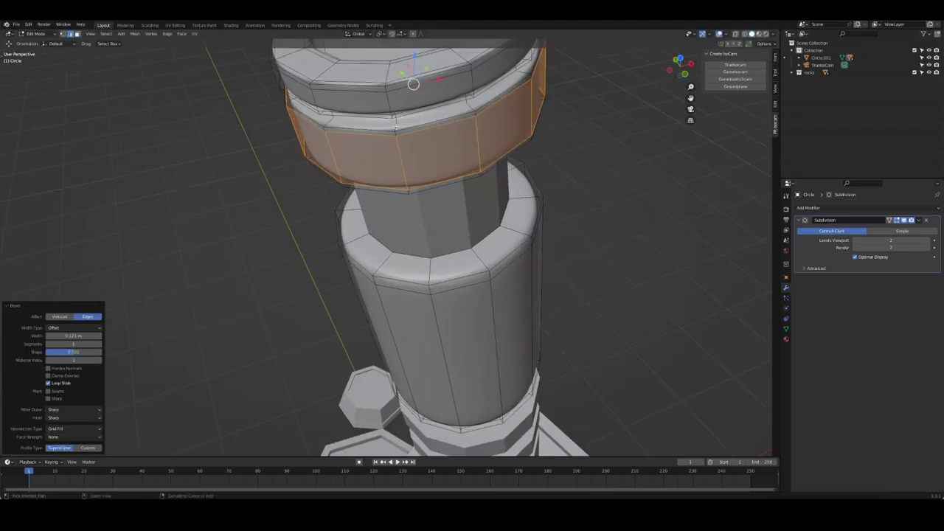
pyautogui.hotkey('ctrl', 'r')
pyautogui.click(400, 125)
pyautogui.hotkey('ctrl', 'b')
pyautogui.click(428, 137)
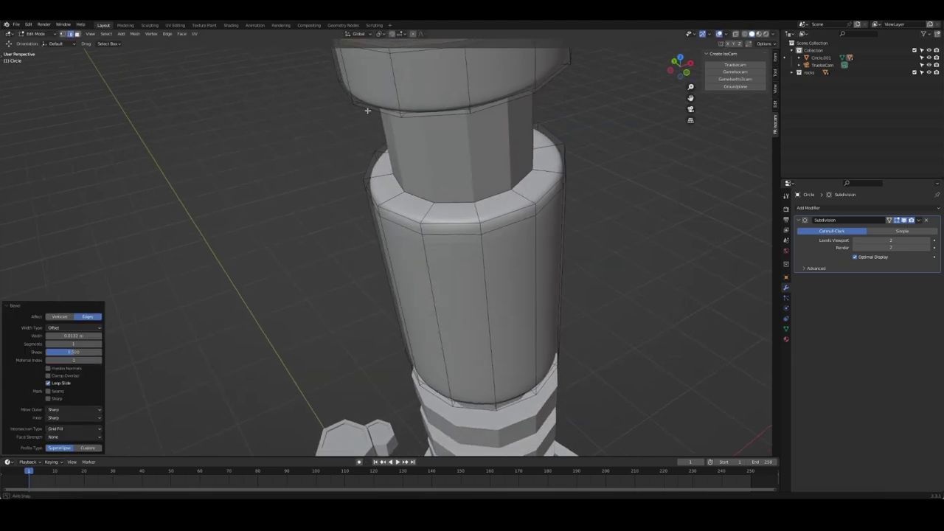
pyautogui.moveTo(428, 137)
pyautogui.mouseDown(button='middle')
pyautogui.moveTo(403, 102)
pyautogui.moveTo(402, 156)
pyautogui.mouseUp(button='middle')
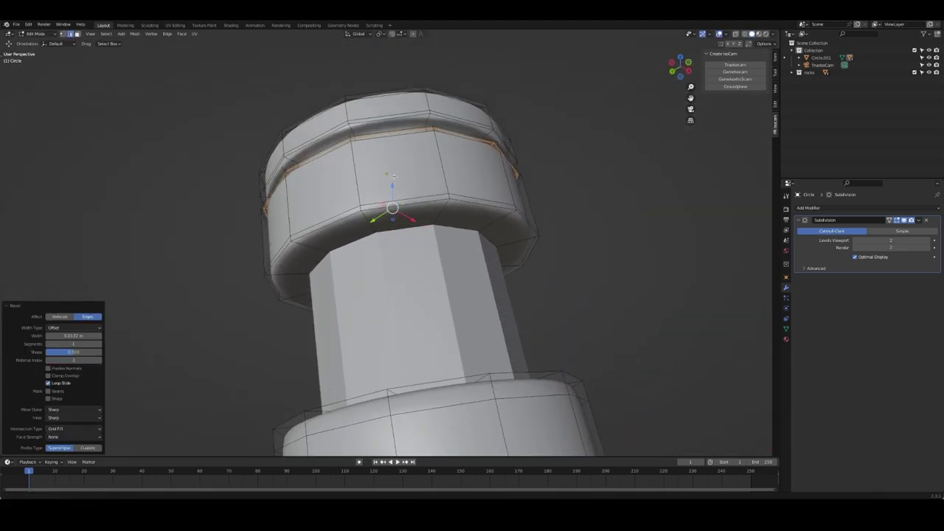
# Cut and bevel a thin groove around the cap's side, plus a ring loop cut.
pyautogui.hotkey('ctrl', 'r')
pyautogui.click(402, 156)
pyautogui.hotkey('ctrl', 'b')
pyautogui.click(402, 157)
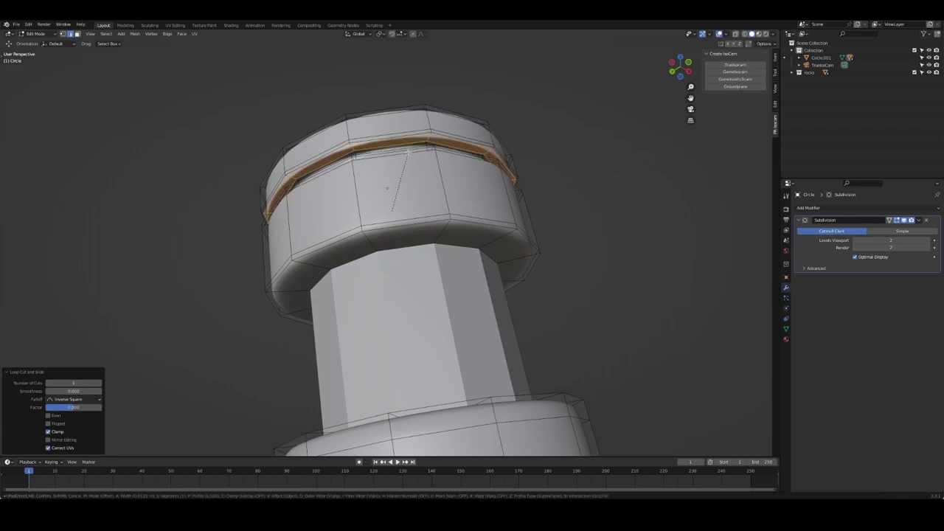
pyautogui.press('Tab')
pyautogui.moveTo(544, 217)
pyautogui.mouseDown(button='middle')
pyautogui.moveTo(552, 306)
pyautogui.moveTo(485, 287)
pyautogui.moveTo(486, 276)
pyautogui.mouseUp(button='middle')
pyautogui.press('Tab')
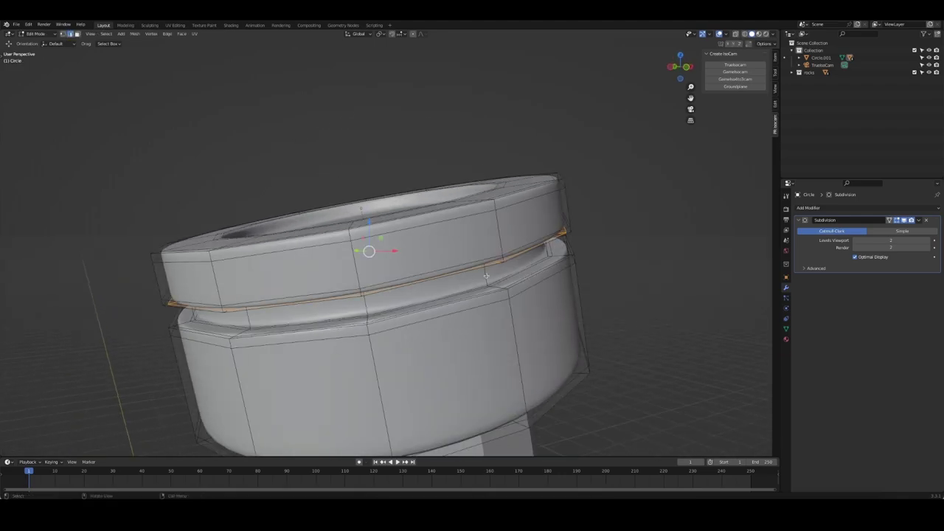
pyautogui.click(485, 273)
pyautogui.press('Tab')
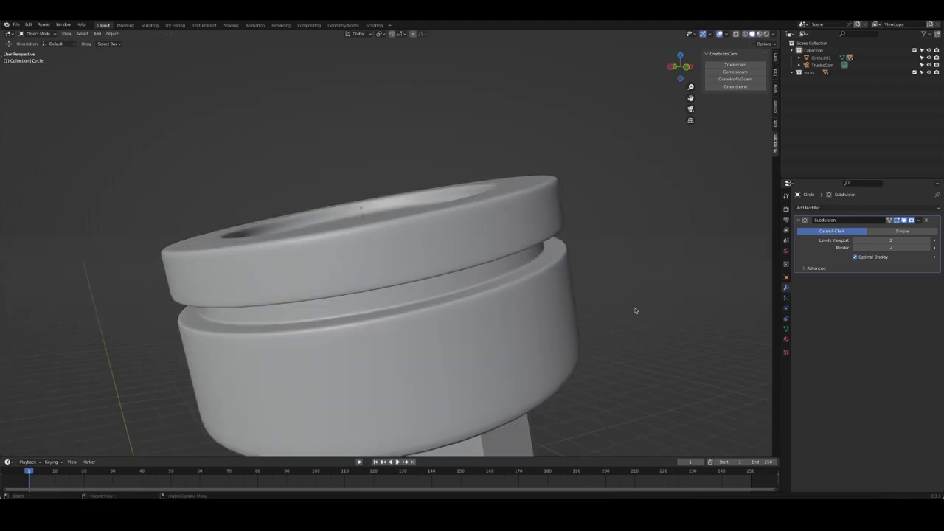
pyautogui.scroll(-3, 563, 311)
pyautogui.moveTo(637, 312)
pyautogui.mouseDown(button='middle')
pyautogui.moveTo(564, 311)
pyautogui.moveTo(437, 367)
pyautogui.moveTo(439, 325)
pyautogui.mouseUp(button='middle')
# Slide edge loops toward the upper tube's ends with G G to tighten its smoothing.
pyautogui.press('Tab')
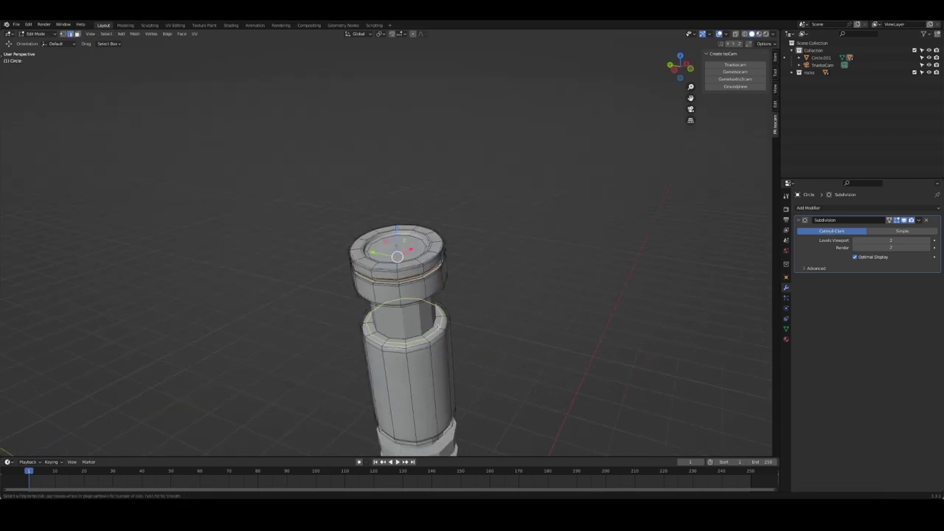
pyautogui.press('g')
pyautogui.press('g')
pyautogui.click(440, 323)
pyautogui.press('g')
pyautogui.press('g')
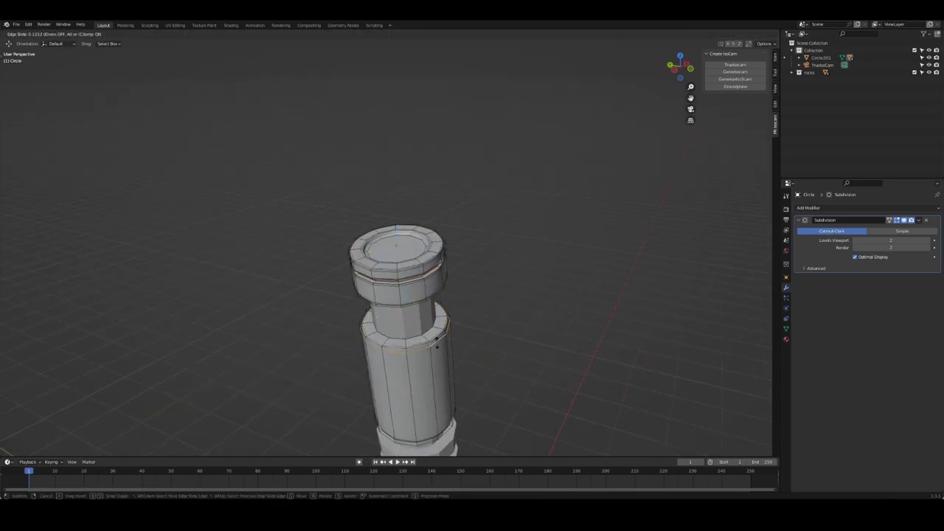
pyautogui.click(428, 312)
pyautogui.moveTo(480, 354)
pyautogui.mouseDown(button='middle')
pyautogui.moveTo(458, 317)
pyautogui.moveTo(480, 264)
pyautogui.moveTo(433, 209)
pyautogui.mouseUp(button='middle')
pyautogui.press('g')
pyautogui.click(480, 263)
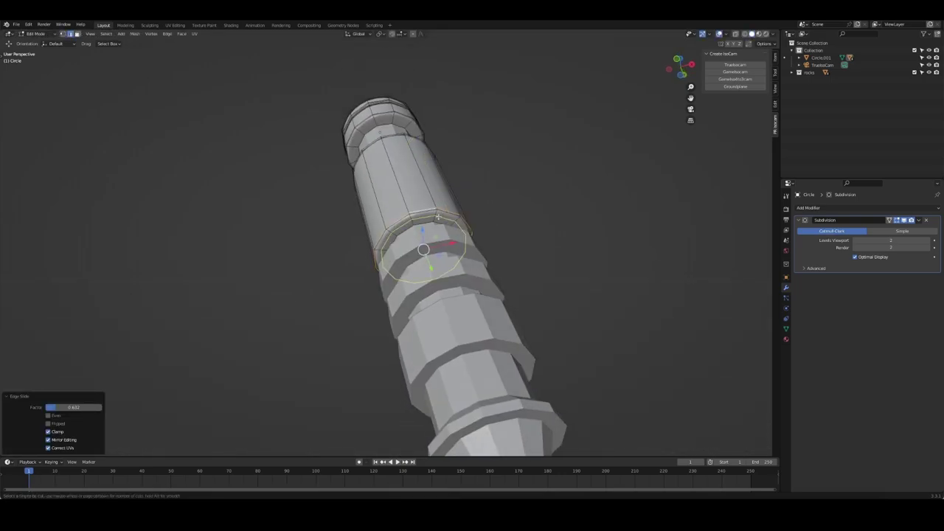
pyautogui.press('Tab')
pyautogui.moveTo(548, 258); pyautogui.dragTo(435, 111, button='middle')
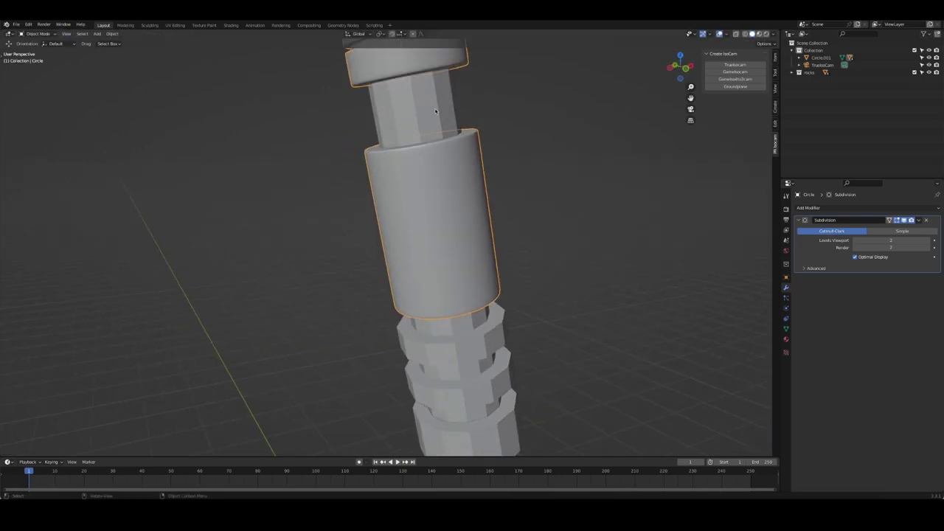
# Select the inner handle tube and the banded ring section.
pyautogui.click(435, 110)
pyautogui.scroll(-3, 521, 317)
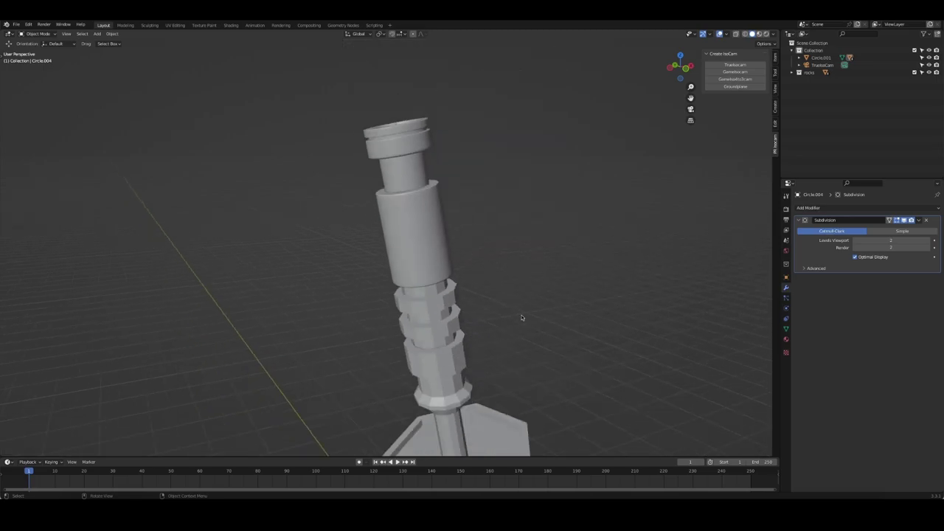
pyautogui.click(441, 295)
# Copy the Subdivision modifier to the upper tube and cap with Ctrl+L.
pyautogui.keyDown('shift'); pyautogui.click(417, 209); pyautogui.keyUp('shift')
pyautogui.hotkey('ctrl', 'l')
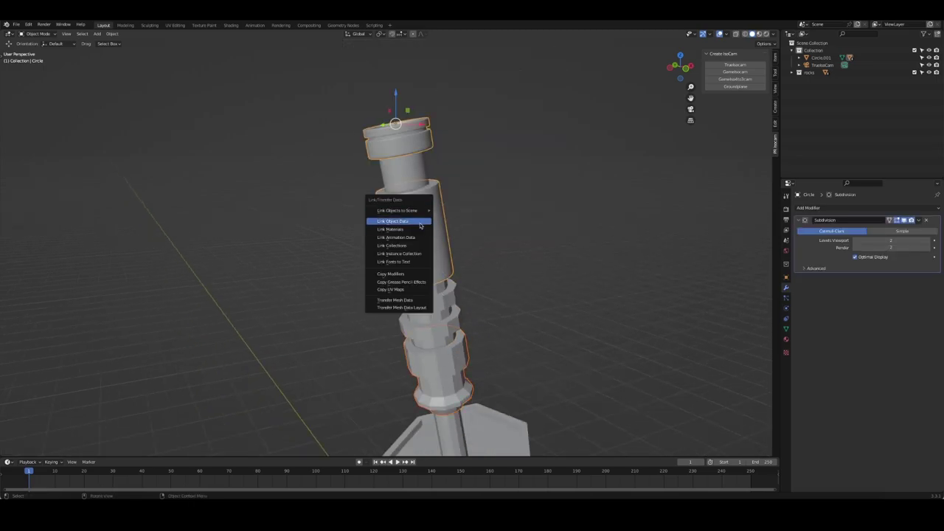
pyautogui.click(412, 275)
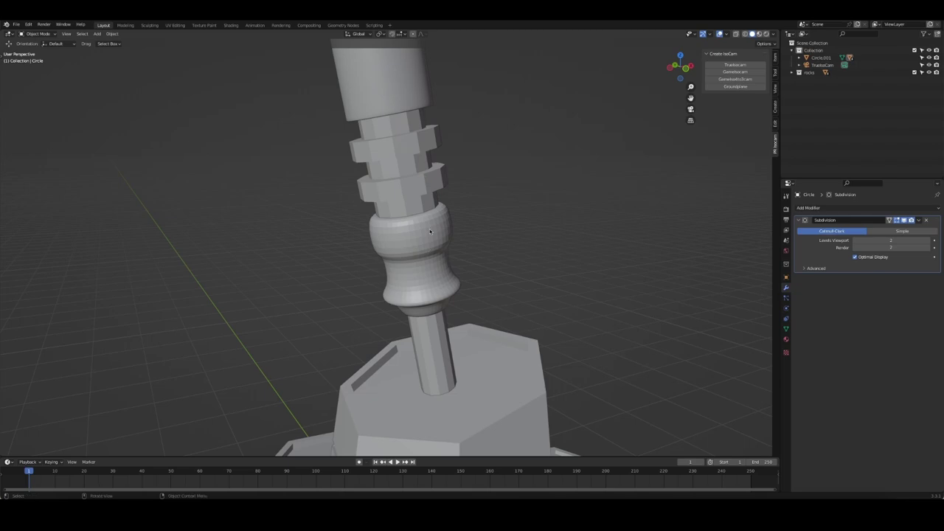
# Add centred loop cuts around the lower ring piece.
pyautogui.click(416, 242)
pyautogui.press('Tab')
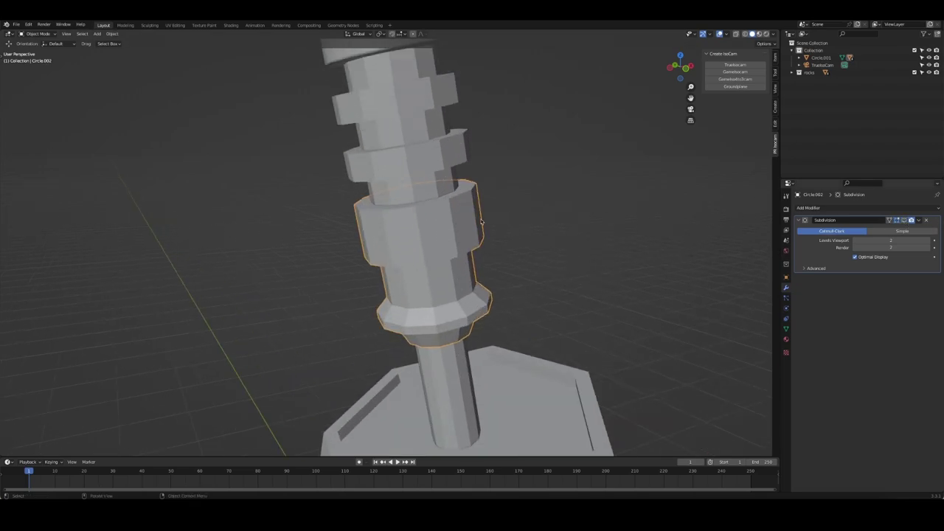
pyautogui.hotkey('ctrl', 'r')
pyautogui.click(482, 225)
pyautogui.rightClick(482, 226)
pyautogui.keyDown('alt'); pyautogui.click(482, 226); pyautogui.keyUp('alt')
pyautogui.moveTo(435, 222)
pyautogui.mouseDown(button='middle')
pyautogui.moveTo(476, 182)
pyautogui.moveTo(450, 255)
pyautogui.moveTo(465, 290)
pyautogui.mouseUp(button='middle')
pyautogui.hotkey('ctrl', 'r')
pyautogui.click(487, 185)
pyautogui.click(496, 187)
# Add two more loop cuts near the ring's base and select the band between them.
pyautogui.hotkey('ctrl', 'r')
pyautogui.click(473, 250)
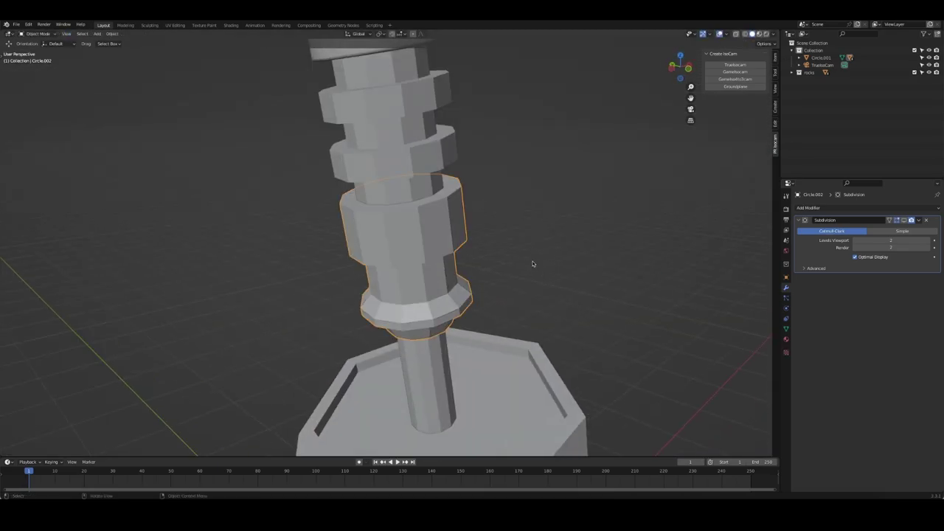
pyautogui.hotkey('ctrl', 'r')
pyautogui.click(466, 288)
pyautogui.click(465, 288)
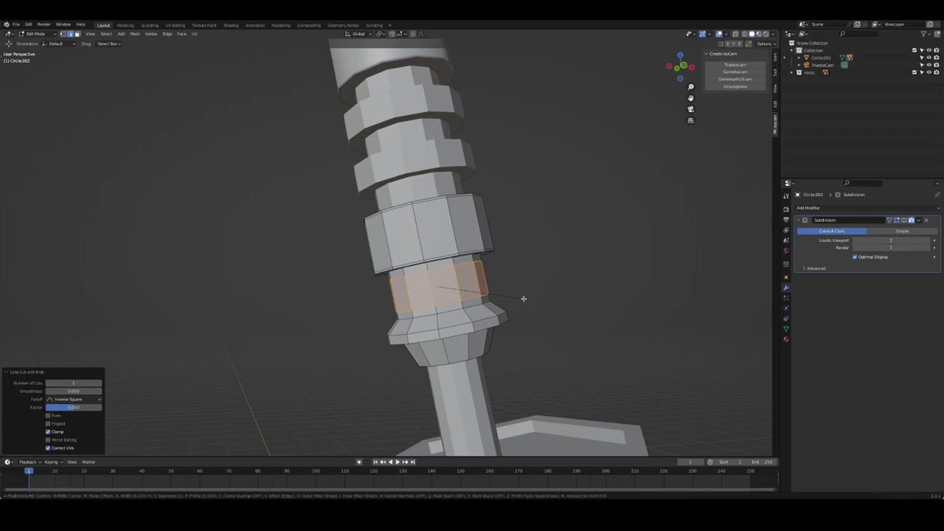
pyautogui.moveTo(546, 321); pyautogui.dragTo(514, 313, button='middle')
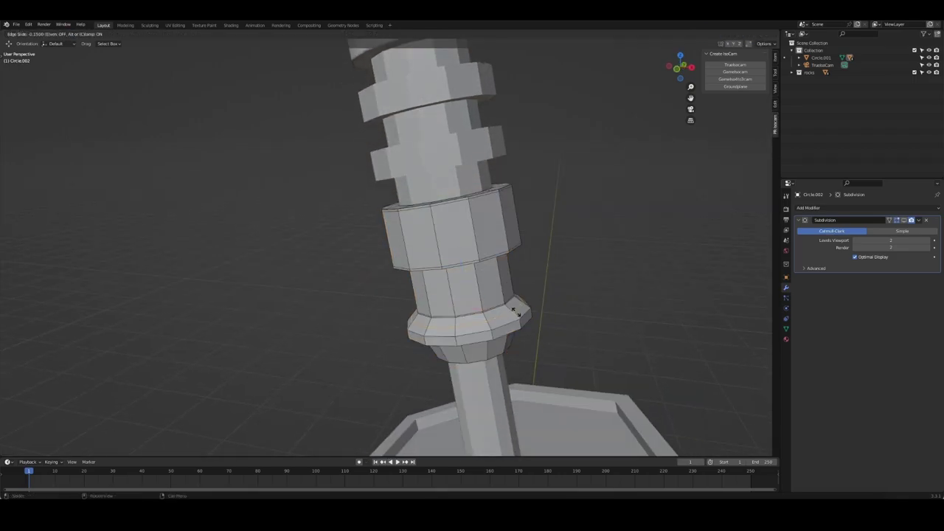
pyautogui.rightClick(516, 313)
# Bevel the selected loop into a slim 0.0313 m ridge, redoing it slightly narrower.
pyautogui.hotkey('ctrl', 'b')
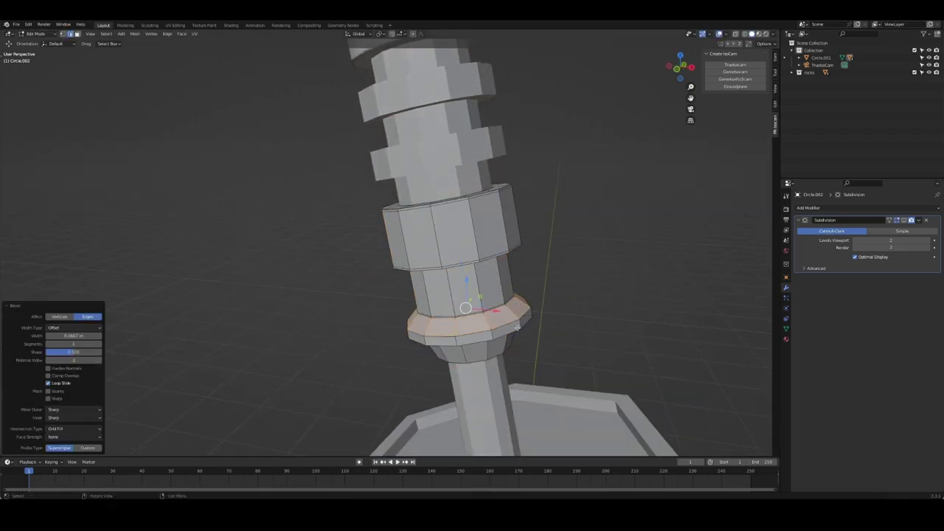
pyautogui.click(547, 335)
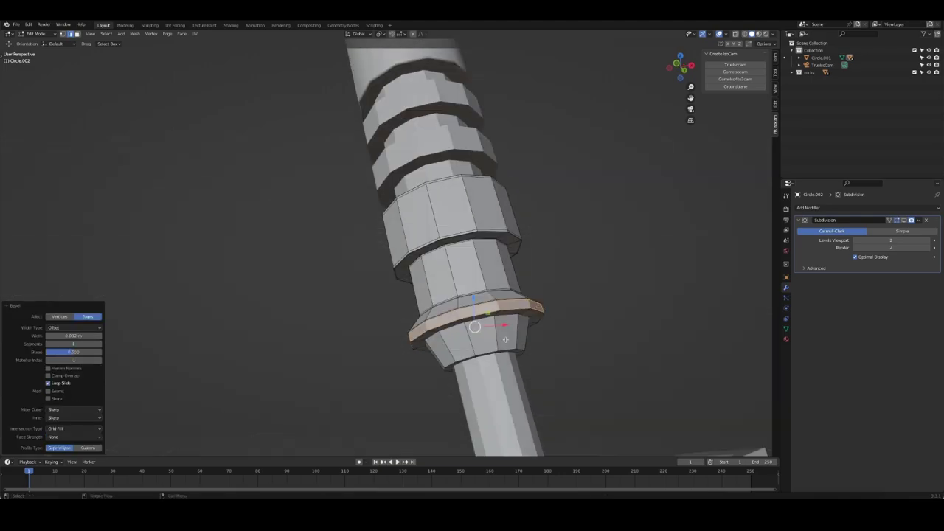
pyautogui.moveTo(547, 334); pyautogui.dragTo(422, 298, button='middle')
pyautogui.hotkey('ctrl', 'z')
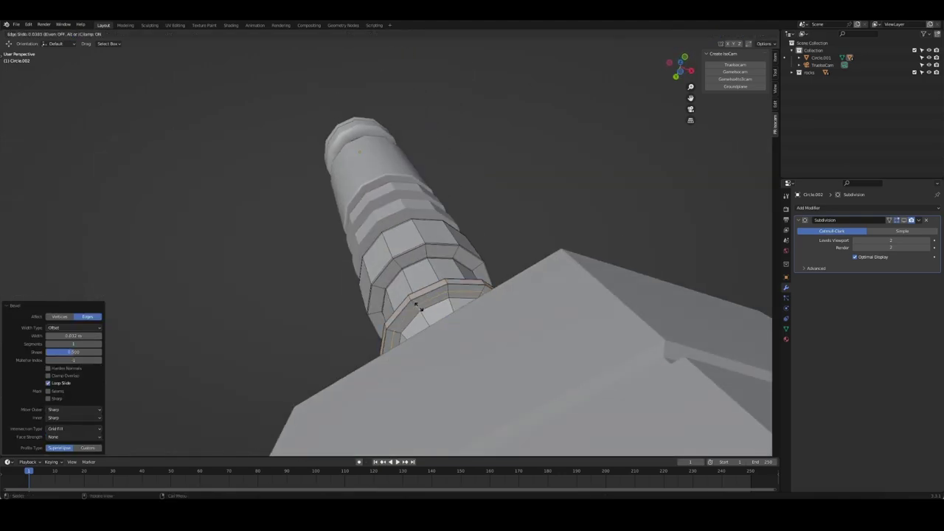
pyautogui.hotkey('ctrl', 'b')
pyautogui.click(458, 302)
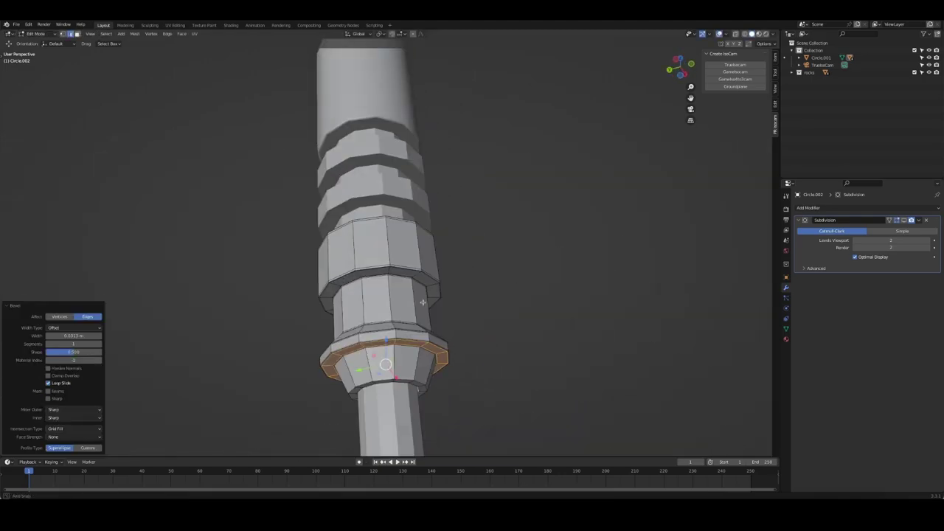
# Cut and bevel another loop near the section's bottom, then undo that extra bevel.
pyautogui.moveTo(458, 303)
pyautogui.mouseDown(button='middle')
pyautogui.moveTo(430, 323)
pyautogui.moveTo(455, 368)
pyautogui.moveTo(365, 377)
pyautogui.mouseUp(button='middle')
pyautogui.hotkey('ctrl', 'r')
pyautogui.click(456, 367)
pyautogui.hotkey('ctrl', 'b')
pyautogui.click(495, 375)
pyautogui.hotkey('ctrl', 'z')
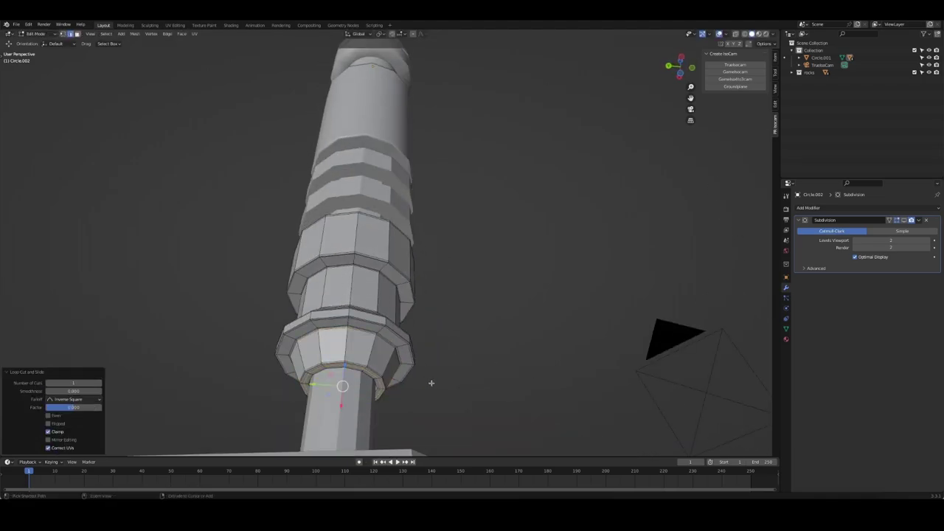
# Apply Shade Smooth to the lower handle section.
pyautogui.click(332, 280)
pyautogui.rightClick(324, 216)
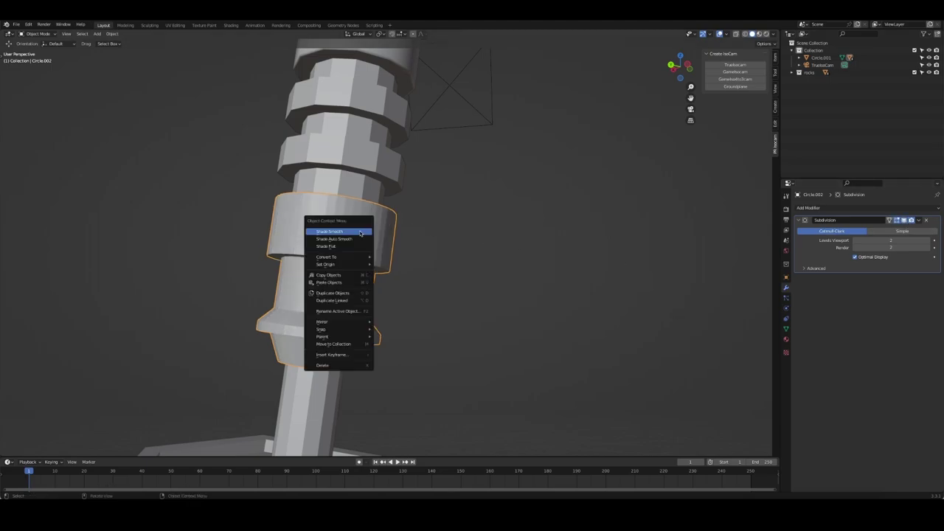
pyautogui.click(329, 220)
pyautogui.scroll(-3, 527, 254)
pyautogui.scroll(-2, 526, 254)
# Shade Circle.001 smooth and give it a level-2 Subdivision Surface.
pyautogui.click(355, 316)
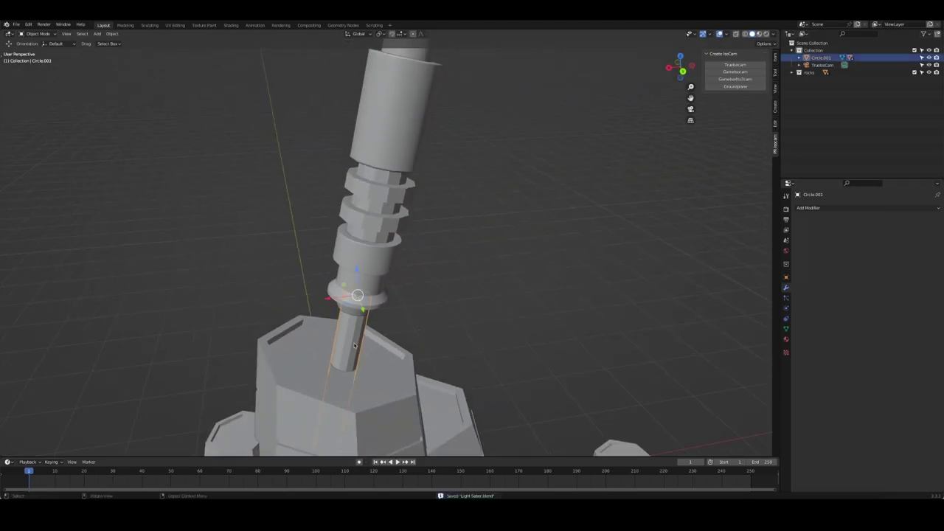
pyautogui.rightClick(354, 344)
pyautogui.click(354, 345)
pyautogui.hotkey('ctrl', '2')
pyautogui.moveTo(421, 320)
pyautogui.mouseDown(button='middle')
pyautogui.moveTo(507, 310)
pyautogui.moveTo(420, 326)
pyautogui.mouseUp(button='middle')
# Isolate the rod in Edit Mode and add an edge loop near its top.
pyautogui.press('Tab')
pyautogui.press('KP_Divide')
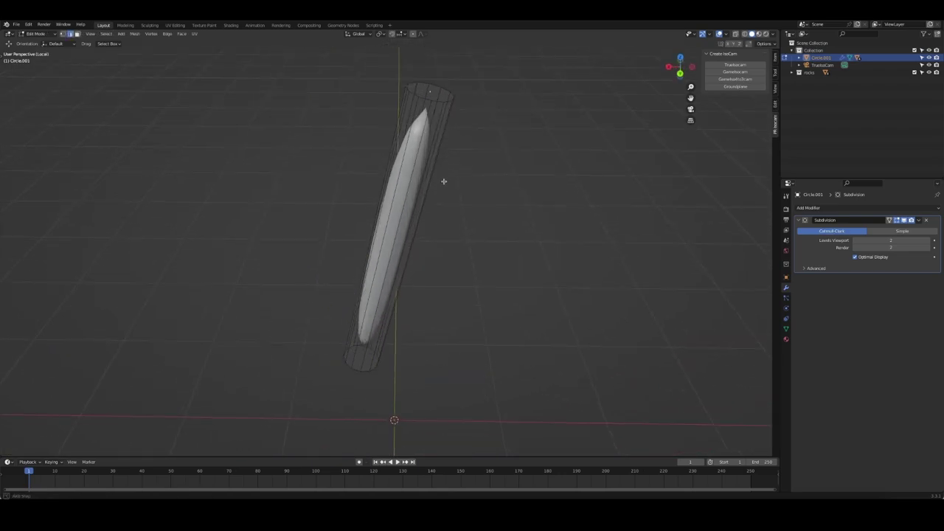
pyautogui.hotkey('ctrl', 'r')
pyautogui.click(390, 247)
pyautogui.click(439, 213)
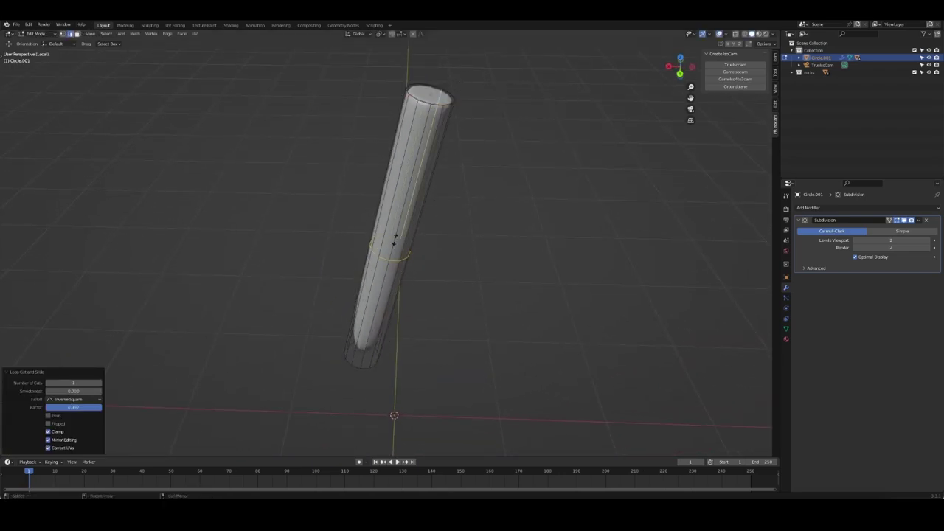
# Inset the rod's top cap face in face mode.
pyautogui.press('3')
pyautogui.click(432, 95)
pyautogui.press('i')
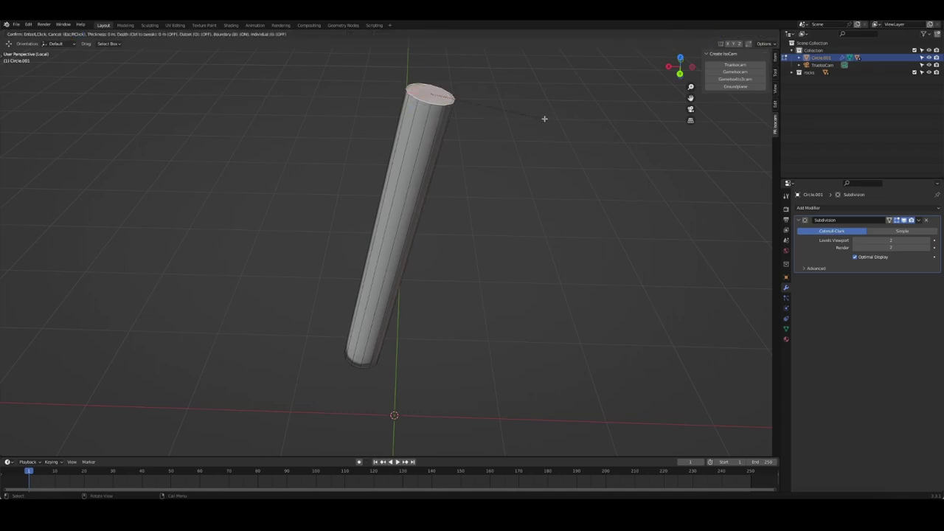
pyautogui.click(545, 118)
# Add another edge loop close to the top cap.
pyautogui.moveTo(482, 147); pyautogui.dragTo(412, 193, button='middle')
pyautogui.scroll(3, 412, 193)
pyautogui.scroll(4, 412, 194)
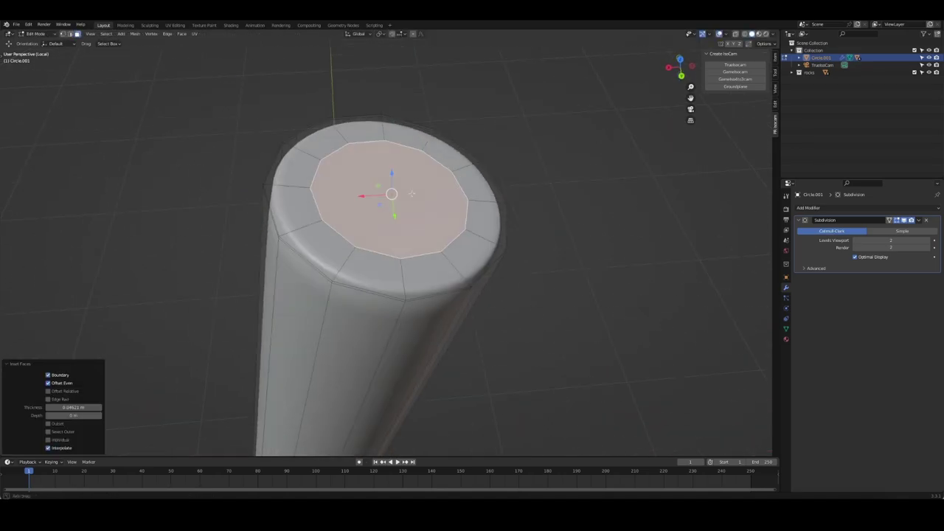
pyautogui.scroll(-2, 412, 194)
pyautogui.hotkey('ctrl', 'r')
pyautogui.click(489, 231)
pyautogui.click(489, 232)
# Inset the rod's bottom cap face, then exit Edit Mode and restore the full scene.
pyautogui.scroll(10, 507, 260)
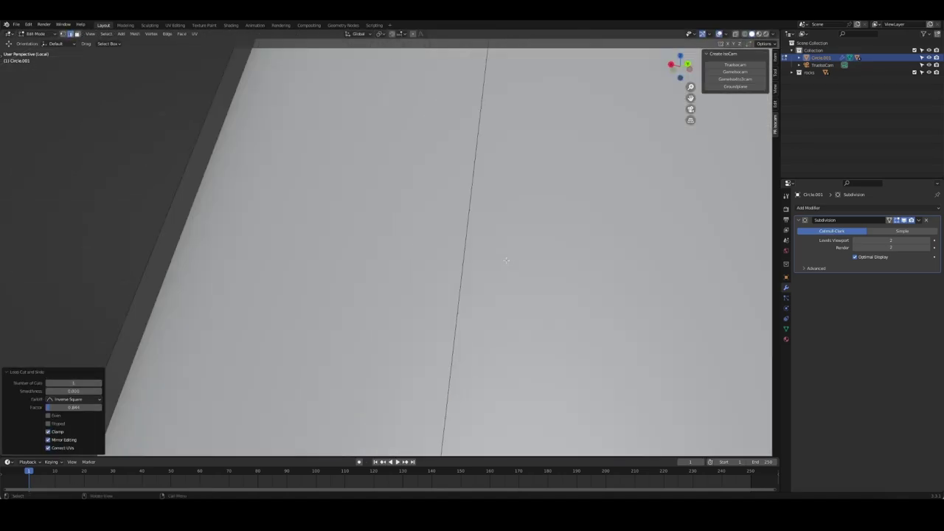
pyautogui.scroll(-8, 507, 260)
pyautogui.moveTo(453, 316); pyautogui.dragTo(424, 310, button='middle')
pyautogui.click(424, 310)
pyautogui.press('i')
pyautogui.click(470, 295)
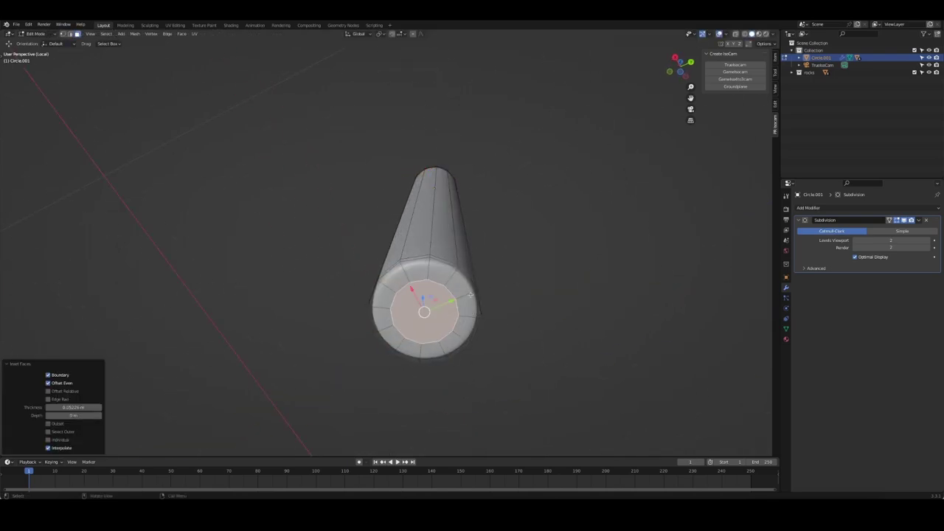
pyautogui.press('Tab')
pyautogui.moveTo(480, 296)
pyautogui.mouseDown(button='middle')
pyautogui.moveTo(481, 333)
pyautogui.moveTo(402, 304)
pyautogui.mouseUp(button='middle')
pyautogui.press('KP_Divide')
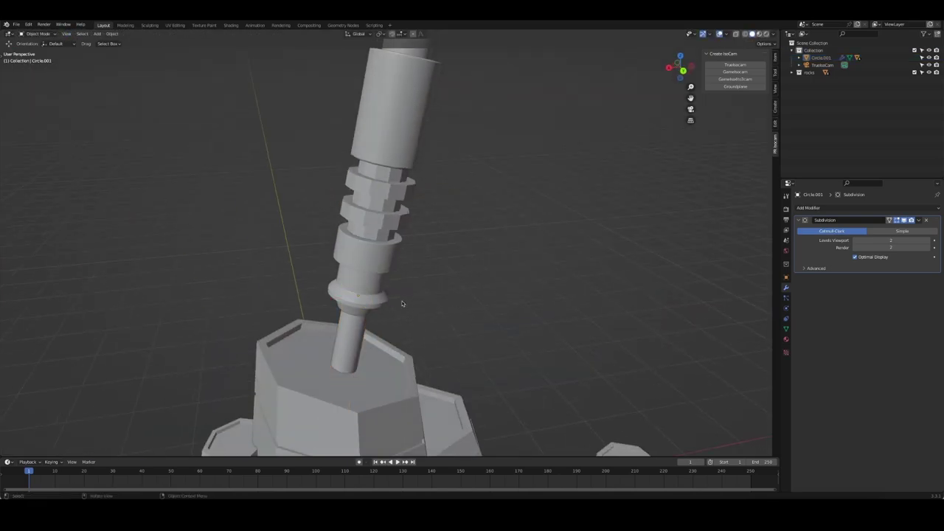
# Add two centred edge loops to the Circle.003 ring stack in Edit Mode.
pyautogui.click(380, 184)
pyautogui.press('Tab')
pyautogui.scroll(3, 380, 185)
pyautogui.hotkey('ctrl', 'r')
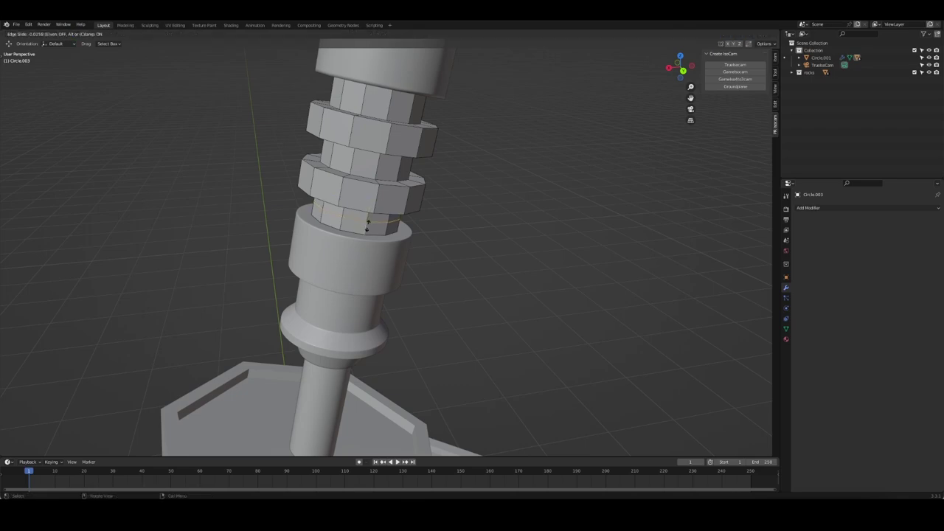
pyautogui.click(388, 108)
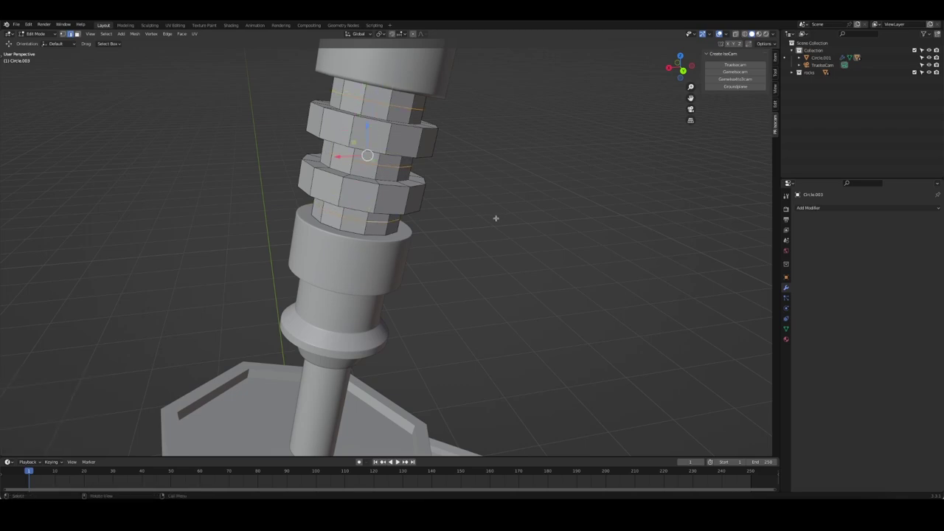
pyautogui.moveTo(441, 211); pyautogui.dragTo(451, 160, button='middle')
pyautogui.hotkey('ctrl', 'r')
pyautogui.click(446, 166)
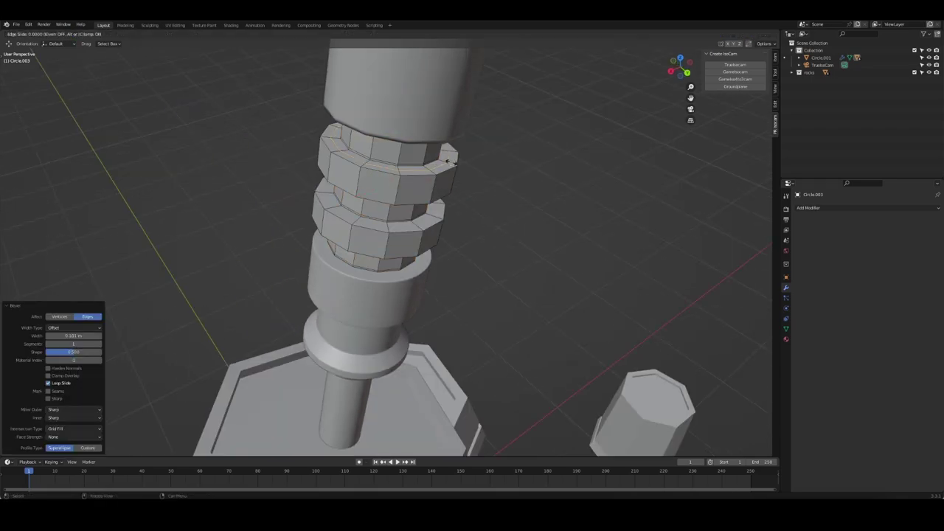
pyautogui.rightClick(446, 166)
pyautogui.moveTo(433, 253)
pyautogui.mouseDown(button='middle')
pyautogui.moveTo(512, 192)
pyautogui.moveTo(498, 216)
pyautogui.mouseUp(button='middle')
# Add another centred loop to a ring, then give the rings a level-2 Subdivision.
pyautogui.press('Tab')
pyautogui.press('Tab')
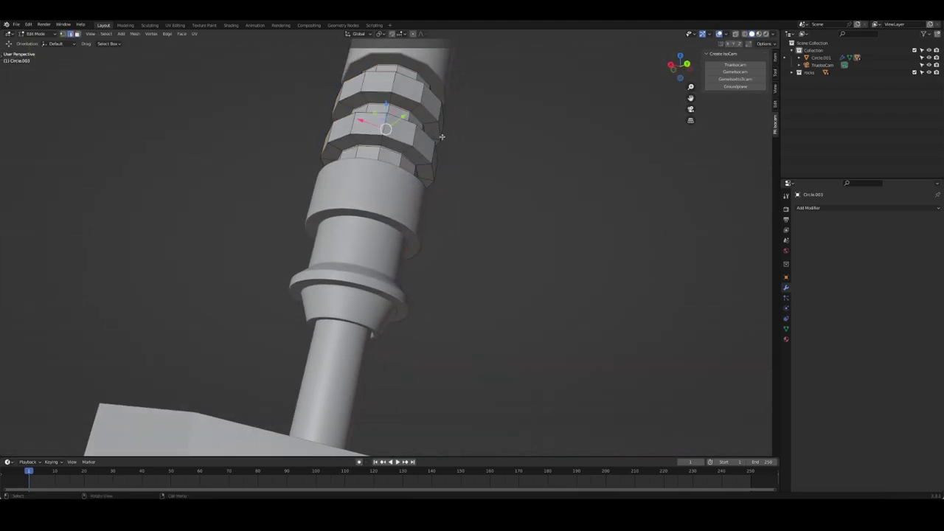
pyautogui.hotkey('ctrl', 'r')
pyautogui.click(413, 109)
pyautogui.rightClick(414, 109)
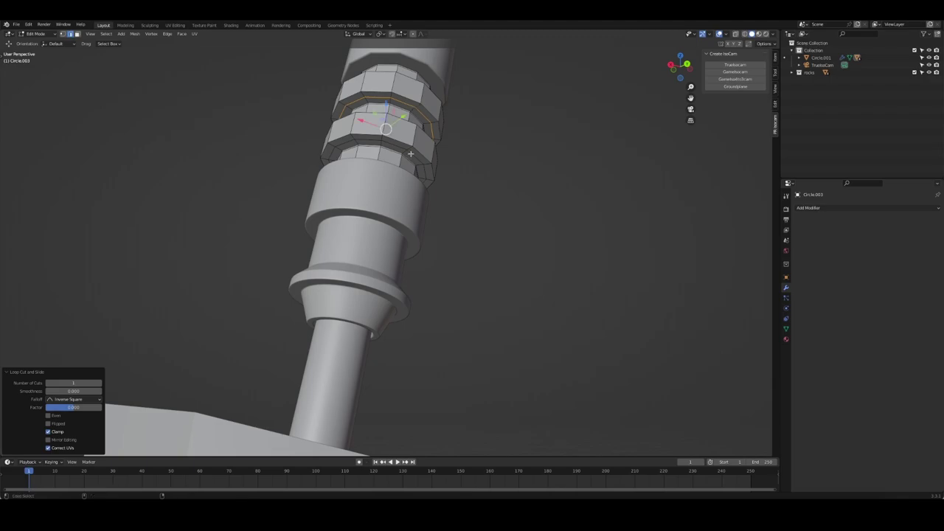
pyautogui.press('Tab')
pyautogui.moveTo(476, 153)
pyautogui.mouseDown(button='middle')
pyautogui.moveTo(491, 197)
pyautogui.moveTo(383, 175)
pyautogui.mouseUp(button='middle')
pyautogui.hotkey('ctrl', '2')
pyautogui.rightClick(384, 175)
# Add a centred supporting edge loop to the upper ring and return to Object Mode.
pyautogui.press('Tab')
pyautogui.hotkey('ctrl', 'r')
pyautogui.click(447, 192)
pyautogui.rightClick(446, 191)
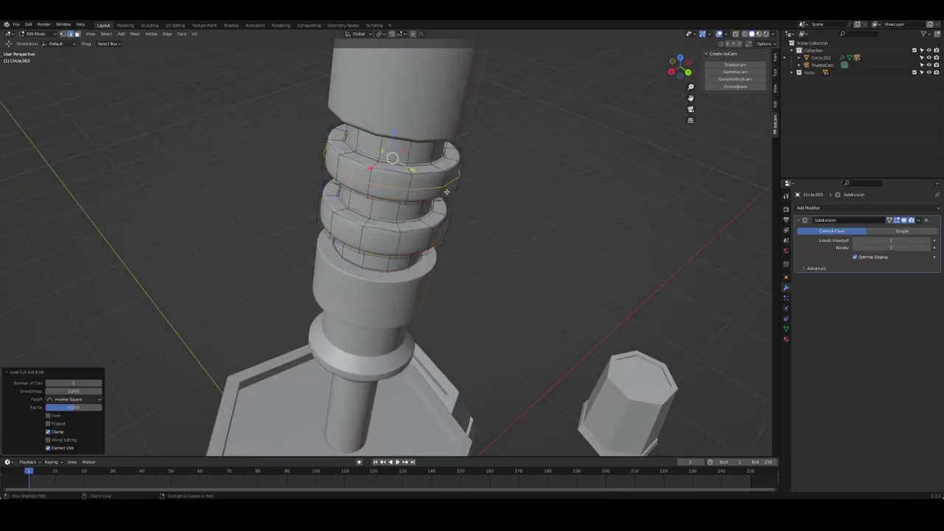
pyautogui.click(484, 219)
pyautogui.press('a')
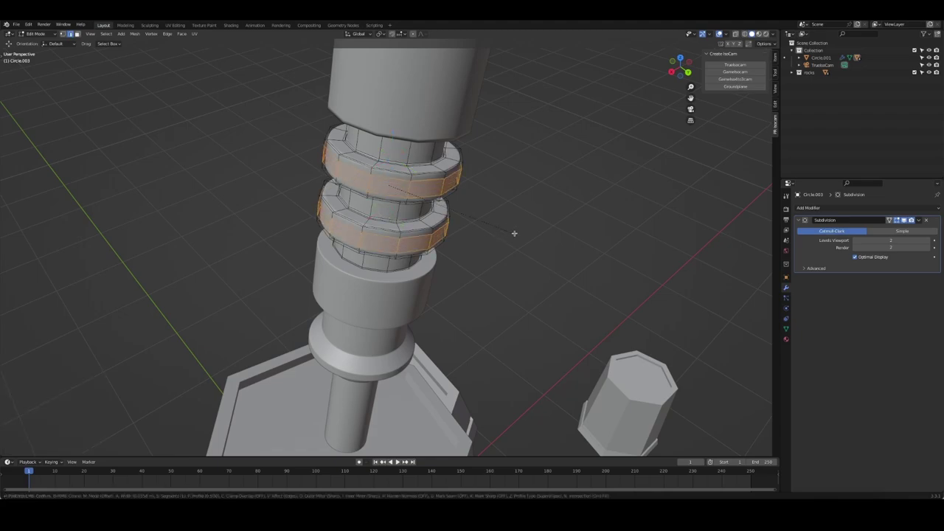
pyautogui.press('Tab')
# Select the top cylinder Circle and start editing its mesh.
pyautogui.moveTo(511, 243); pyautogui.dragTo(493, 189, button='middle')
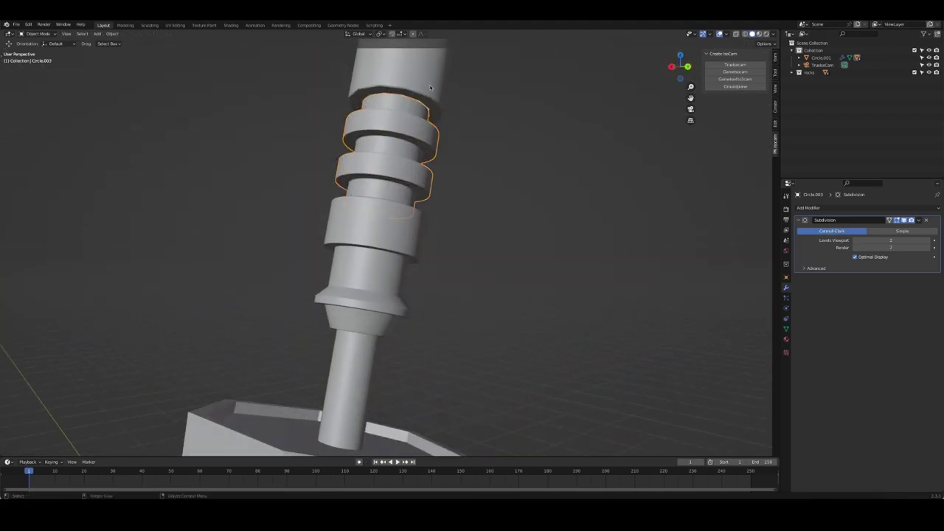
pyautogui.click(399, 82)
pyautogui.press('Tab')
# Inspect the top cylinder and its ring in local view, then restore the full scene.
pyautogui.moveTo(413, 148)
pyautogui.mouseDown(button='middle')
pyautogui.moveTo(421, 246)
pyautogui.moveTo(464, 168)
pyautogui.moveTo(228, 204)
pyautogui.moveTo(460, 78)
pyautogui.mouseUp(button='middle')
pyautogui.press('Tab')
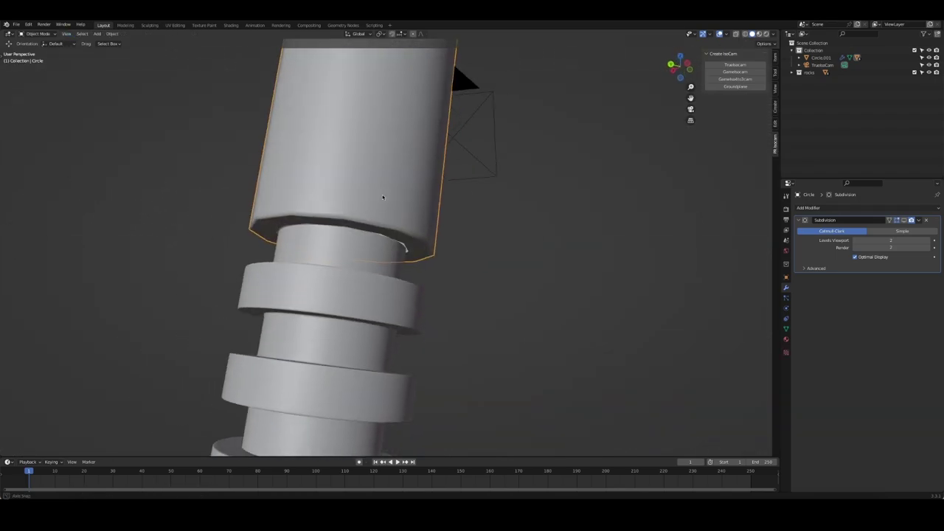
pyautogui.press('KP_Divide')
pyautogui.moveTo(361, 268); pyautogui.dragTo(381, 249, button='middle')
pyautogui.scroll(3, 453, 120)
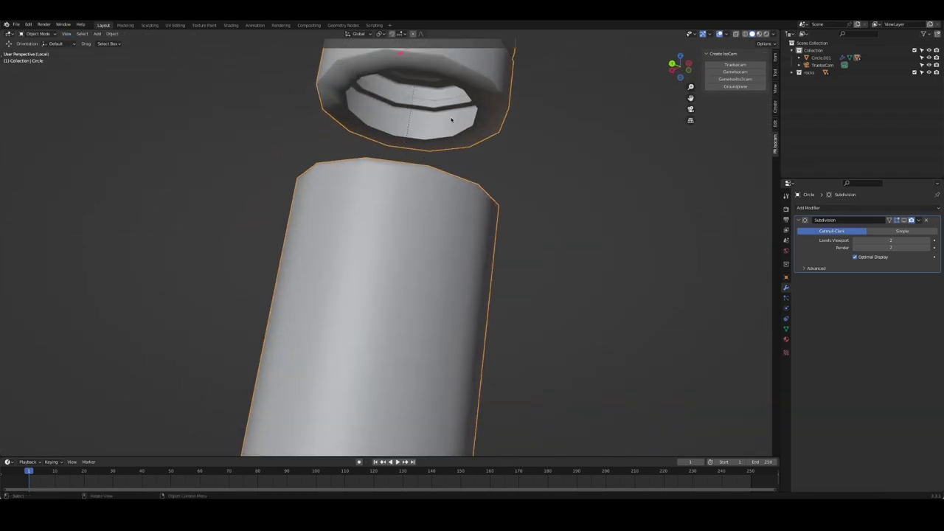
pyautogui.moveTo(453, 121); pyautogui.dragTo(445, 238, button='middle')
pyautogui.scroll(-4, 441, 253)
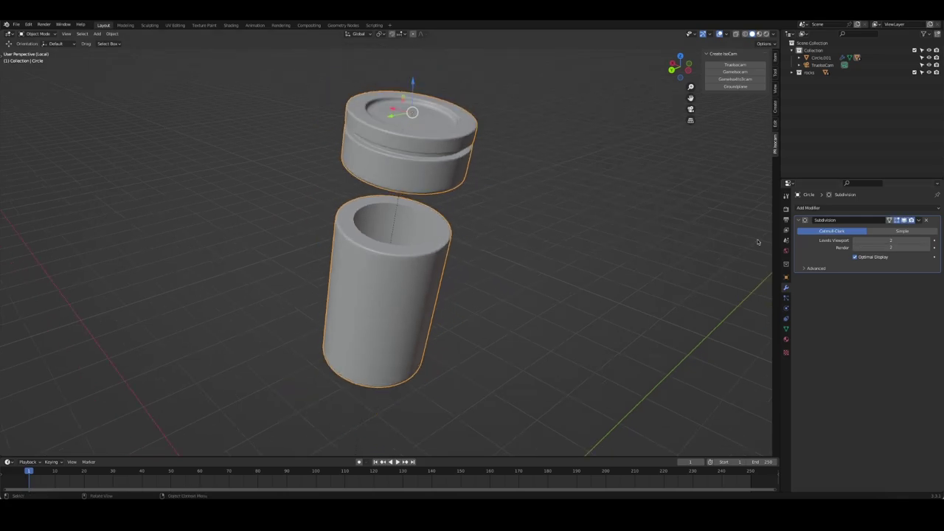
pyautogui.moveTo(759, 238); pyautogui.dragTo(574, 232, button='middle')
pyautogui.press('KP_Divide')
pyautogui.scroll(2, 514, 308)
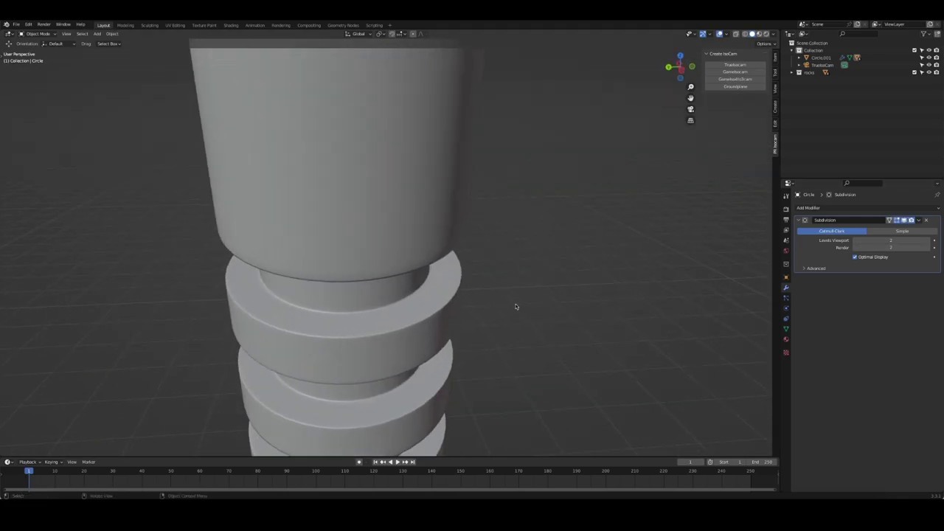
# Frame the rock-and-handle model through the scene camera from the front view.
pyautogui.press('KP_1')
pyautogui.scroll(-4, 520, 298)
pyautogui.scroll(-2, 453, 253)
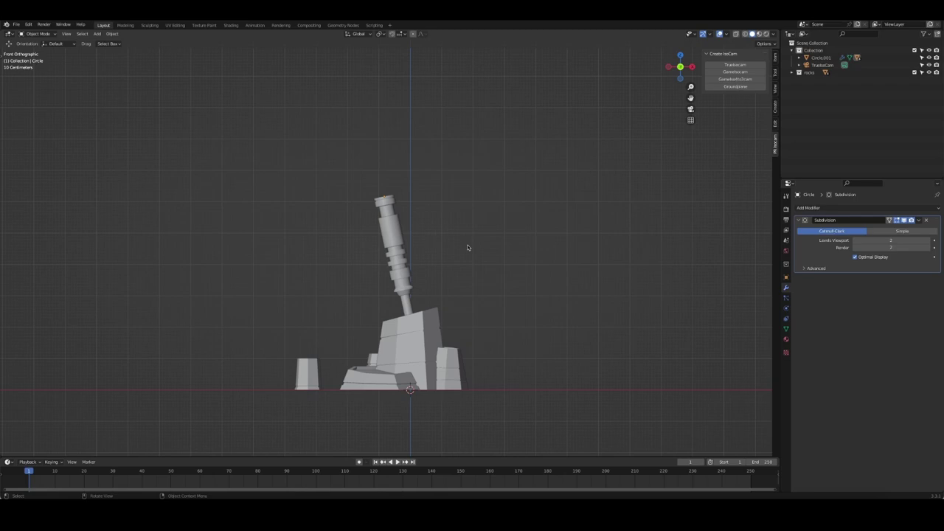
pyautogui.press('KP_0')
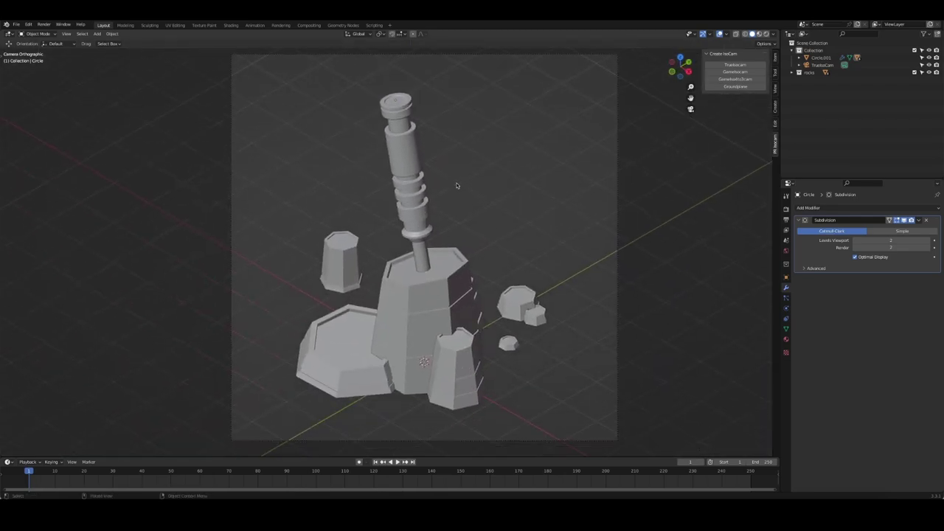
# Save the scene as Light Saber.blend.
pyautogui.hotkey('ctrl', 's')
pyautogui.scroll(-2, 521, 177)
pyautogui.scroll(-1, 521, 177)
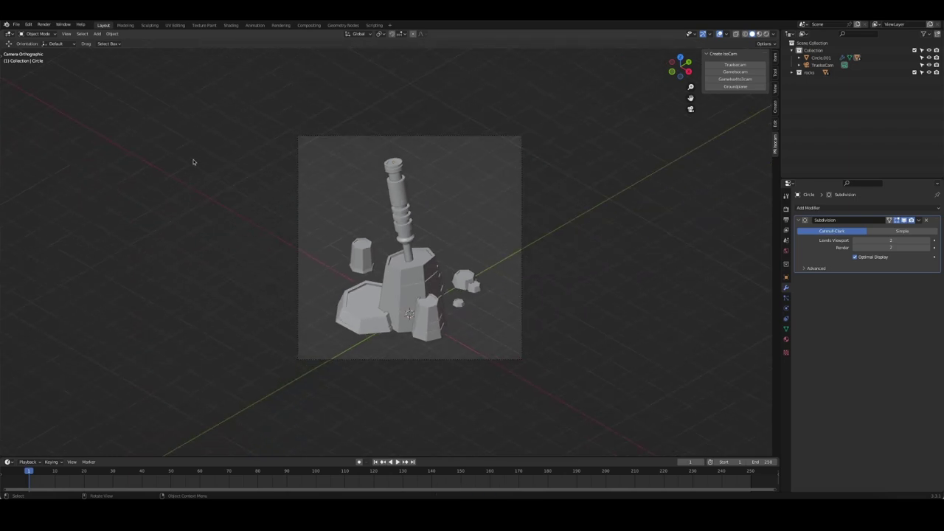
# Add a ground plane under the saber and save the file.
pyautogui.click(736, 87)
pyautogui.hotkey('ctrl', 's')
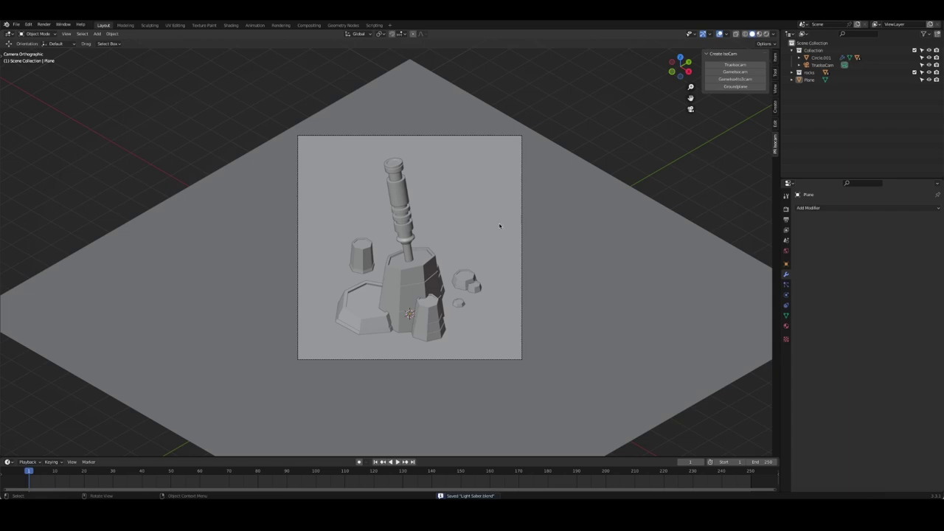
pyautogui.scroll(2, 492, 221)
# Rename the saber cylinder's material to 'steel'.
pyautogui.click(399, 155)
pyautogui.click(787, 326)
pyautogui.click(851, 241)
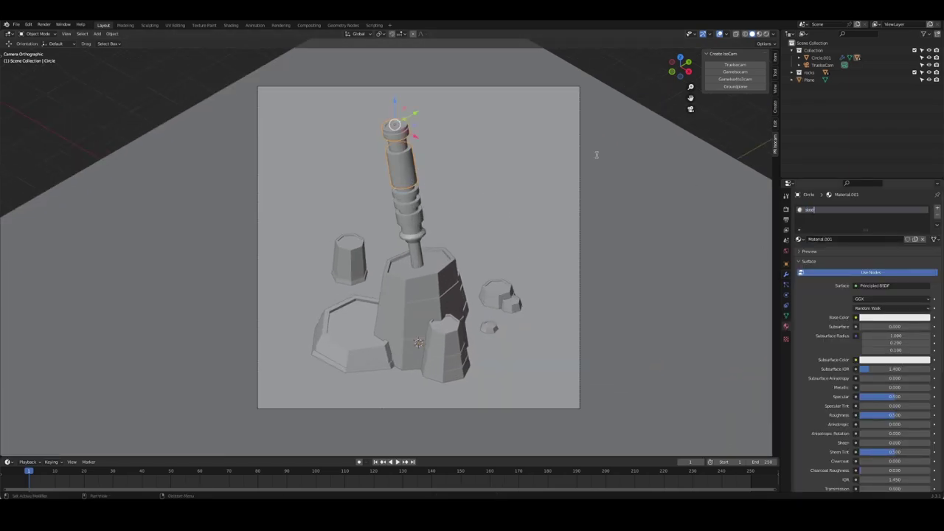
# Switch to Rendered shading, apply the Medium Contrast look, then select the ground plane's material.
pyautogui.press('z')
pyautogui.click(649, 209)
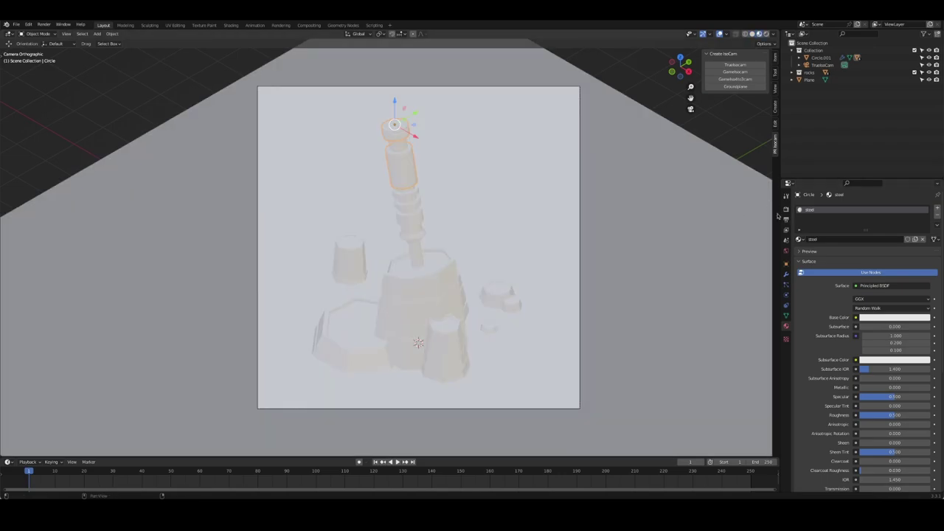
pyautogui.click(787, 209)
pyautogui.click(802, 317)
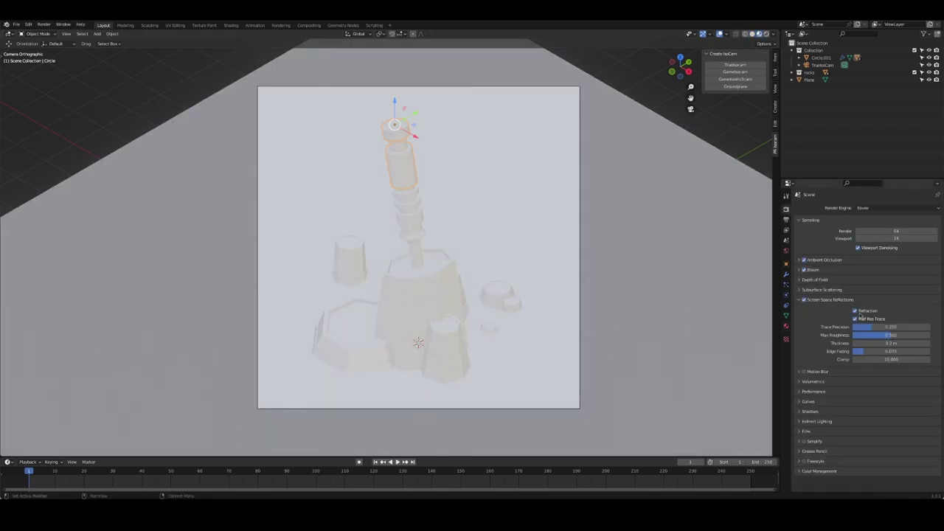
pyautogui.click(801, 318)
pyautogui.click(801, 409)
pyautogui.click(886, 440)
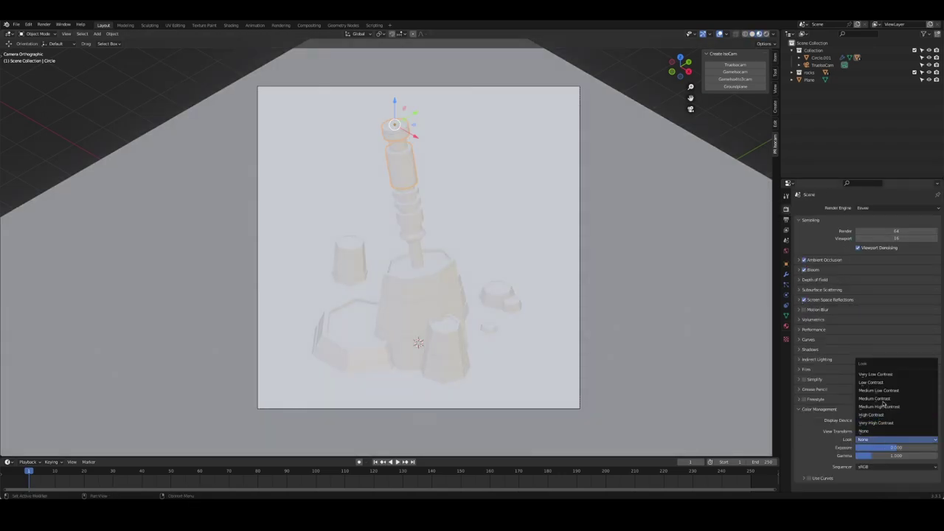
pyautogui.click(886, 411)
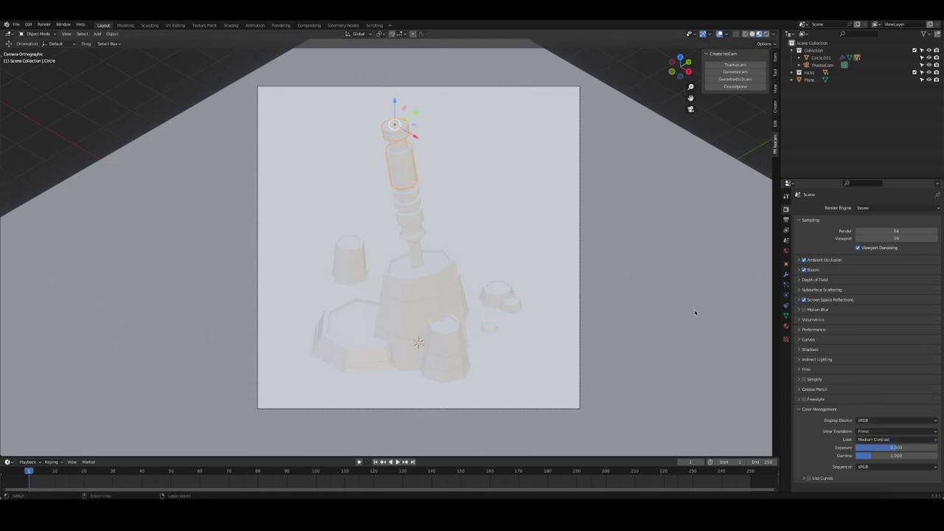
pyautogui.click(531, 166)
pyautogui.click(786, 327)
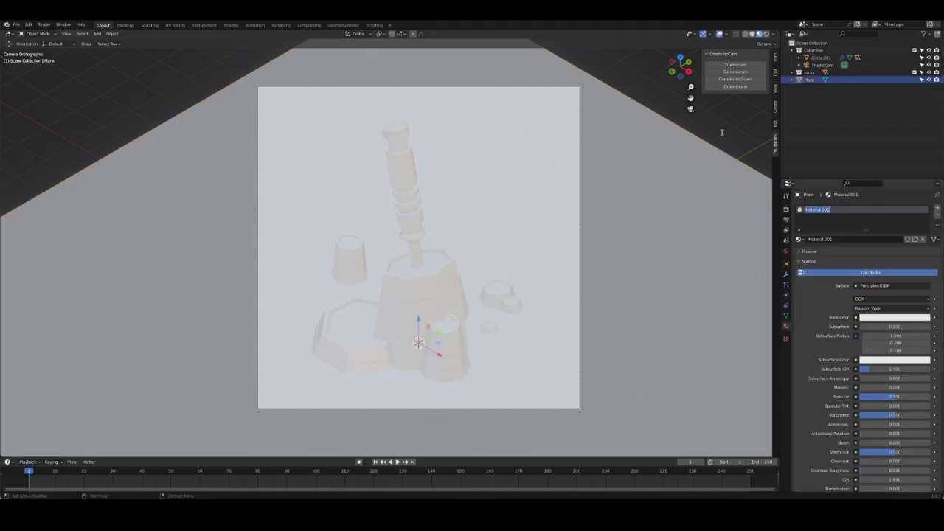
pyautogui.write('ground')
# Make the ground material's base color dark purple and save.
pyautogui.click(895, 317)
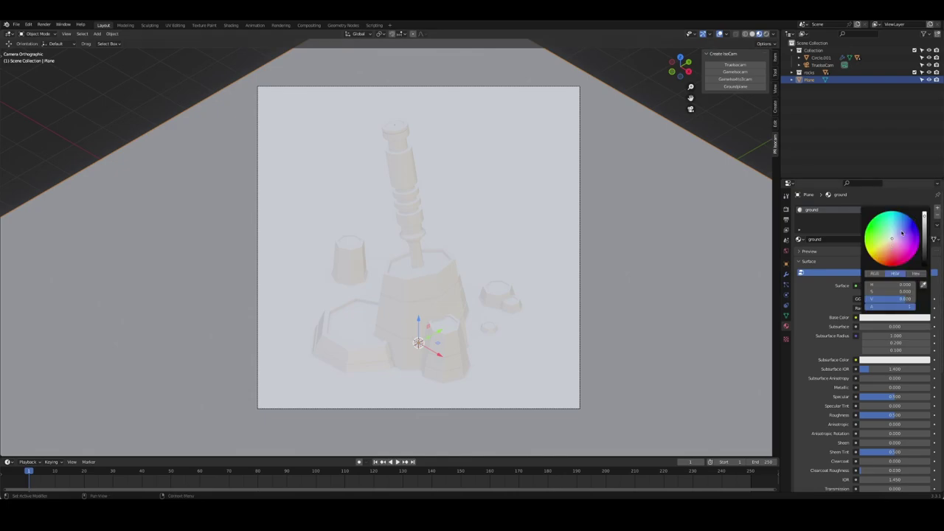
pyautogui.click(919, 239)
pyautogui.moveTo(928, 231); pyautogui.dragTo(927, 247)
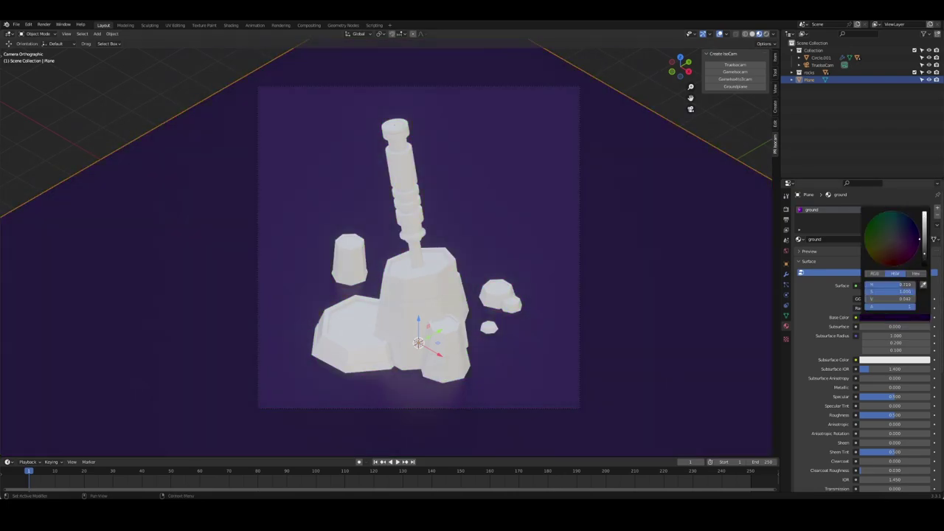
pyautogui.hotkey('alt', 'a')
pyautogui.hotkey('ctrl', 's')
# Set the World color to dark purple and save the file.
pyautogui.click(786, 251)
pyautogui.click(895, 258)
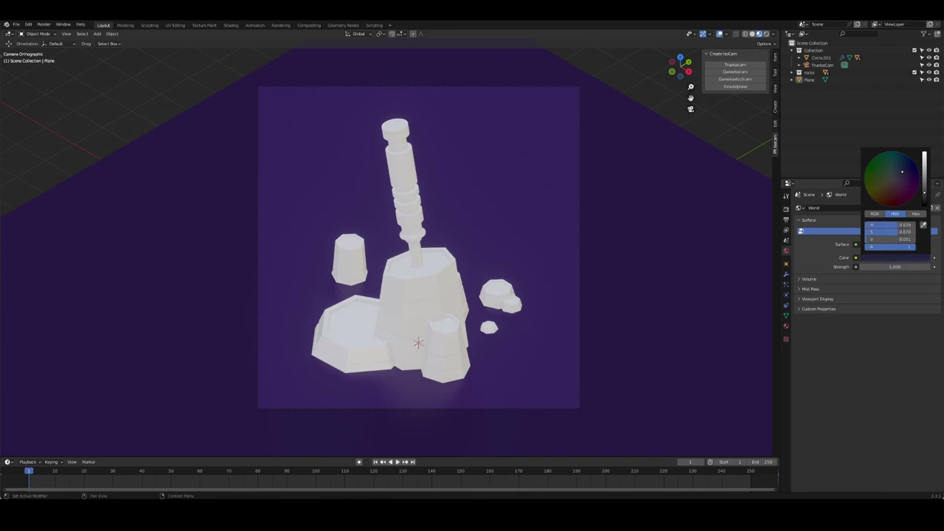
pyautogui.click(536, 262)
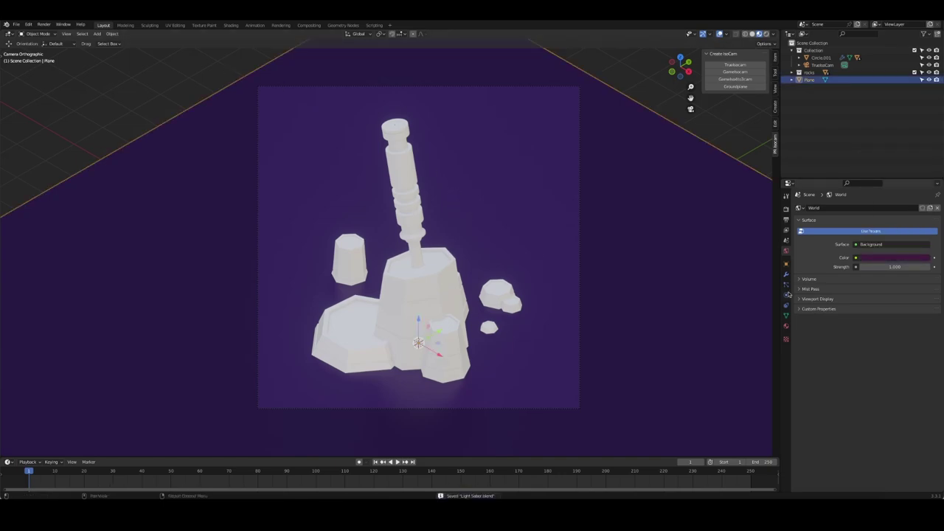
pyautogui.click(786, 326)
pyautogui.click(631, 74)
pyautogui.hotkey('ctrl', 's')
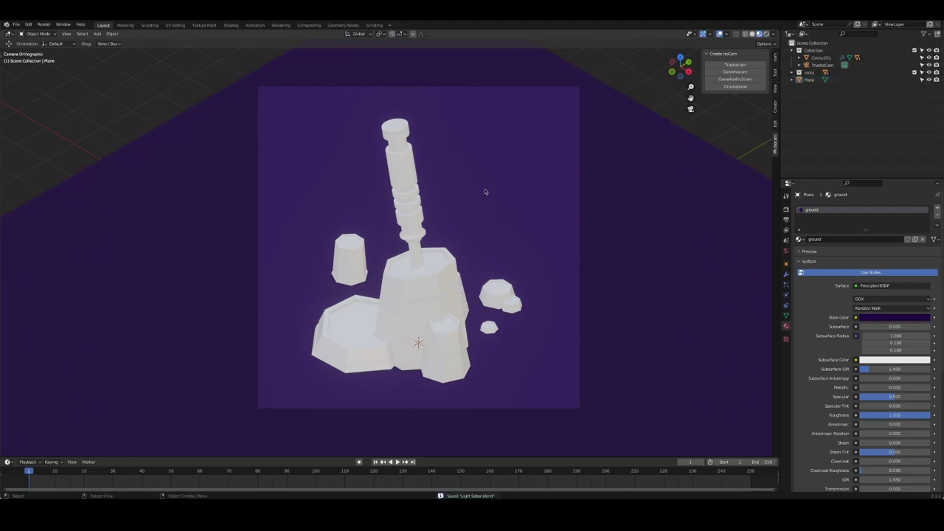
# Give the central rock's material a purple base color and 0.3 roughness.
pyautogui.click(456, 251)
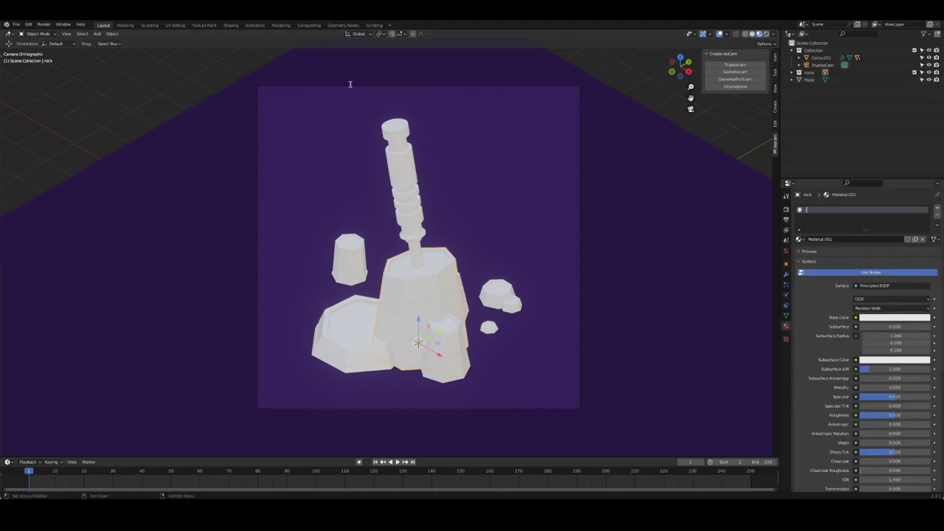
pyautogui.click(885, 317)
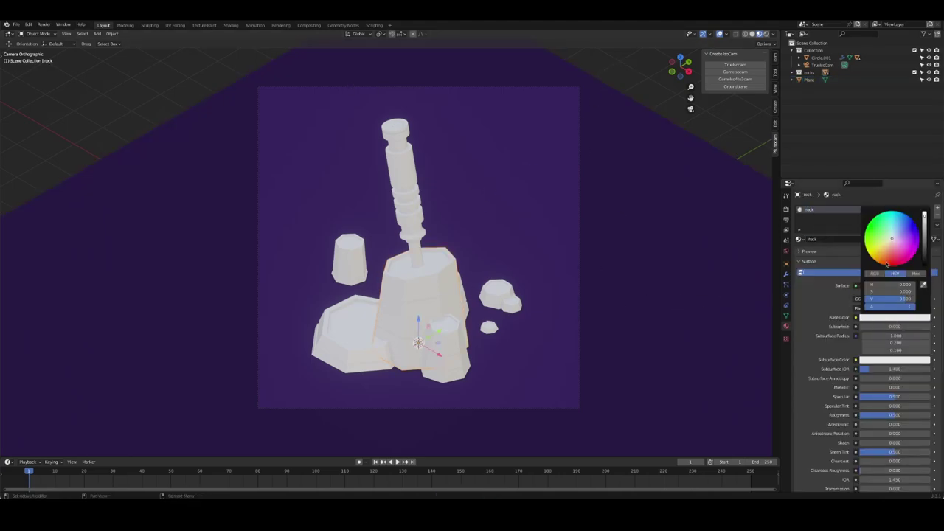
pyautogui.click(901, 233)
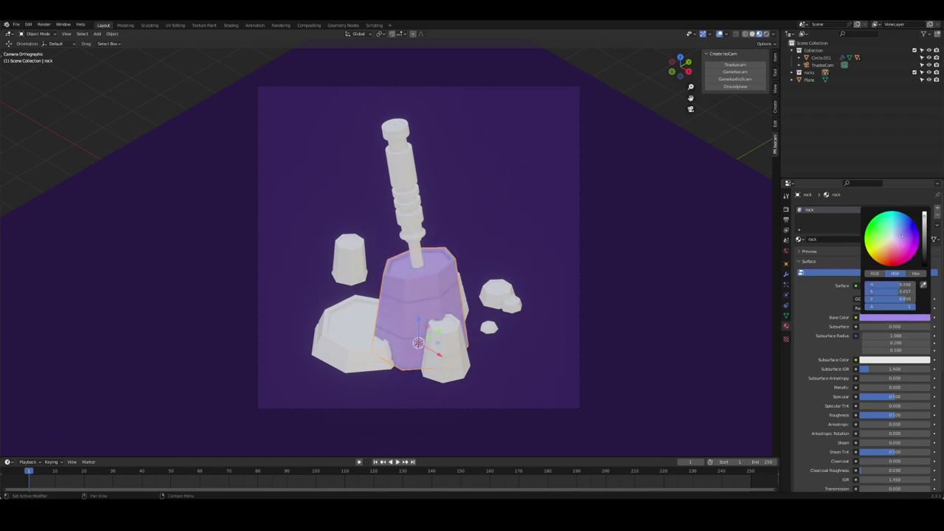
pyautogui.moveTo(924, 216); pyautogui.dragTo(925, 244)
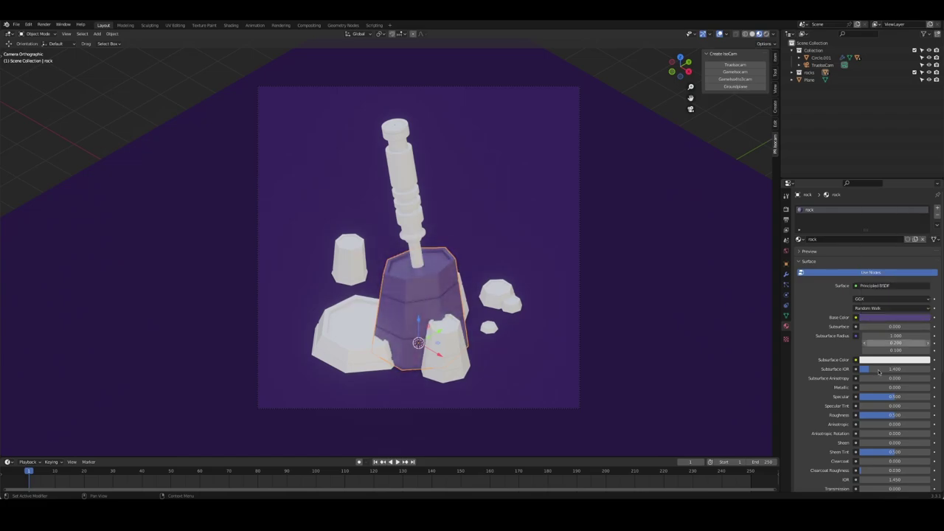
pyautogui.moveTo(897, 417); pyautogui.dragTo(887, 415)
pyautogui.write('0.3')
pyautogui.press('Return')
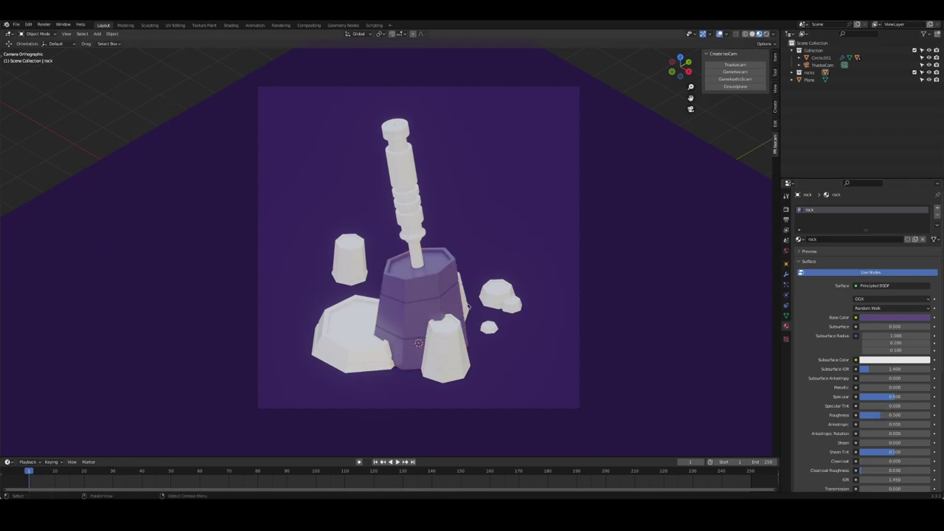
# Link the rock material from the central rock to all other rocks with Ctrl+L.
pyautogui.keyDown('shift'); pyautogui.click(442, 347); pyautogui.keyUp('shift')
pyautogui.keyDown('shift'); pyautogui.click(472, 221); pyautogui.keyUp('shift')
pyautogui.hotkey('ctrl', 'l')
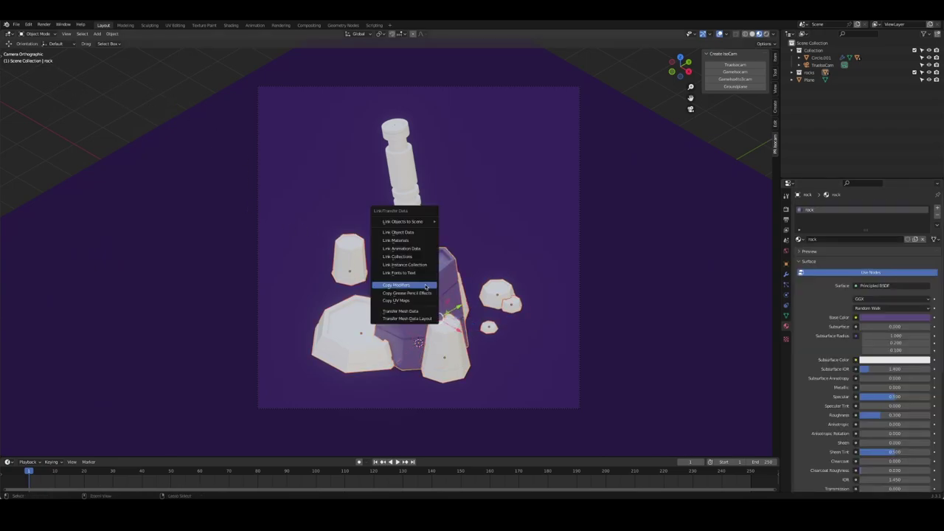
pyautogui.click(401, 236)
pyautogui.click(178, 85)
pyautogui.moveTo(178, 86); pyautogui.dragTo(397, 259, button='middle')
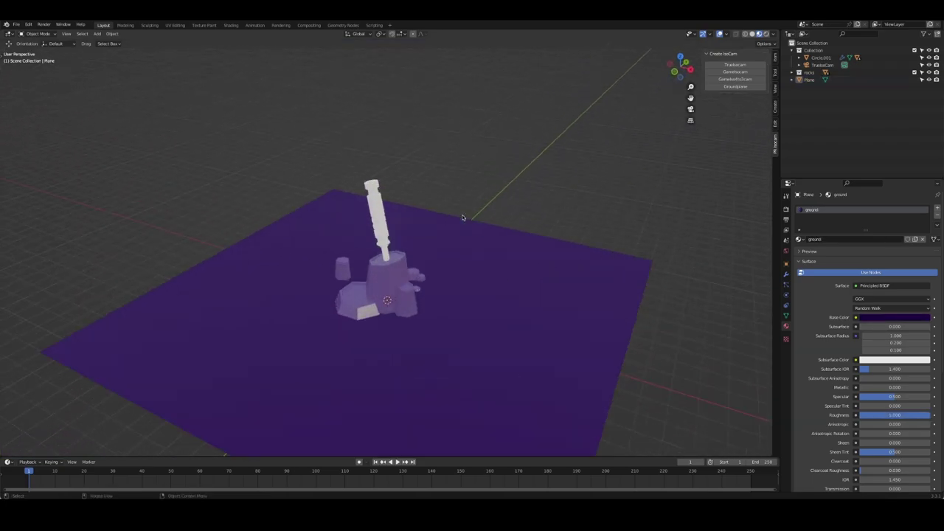
pyautogui.press('KP_0')
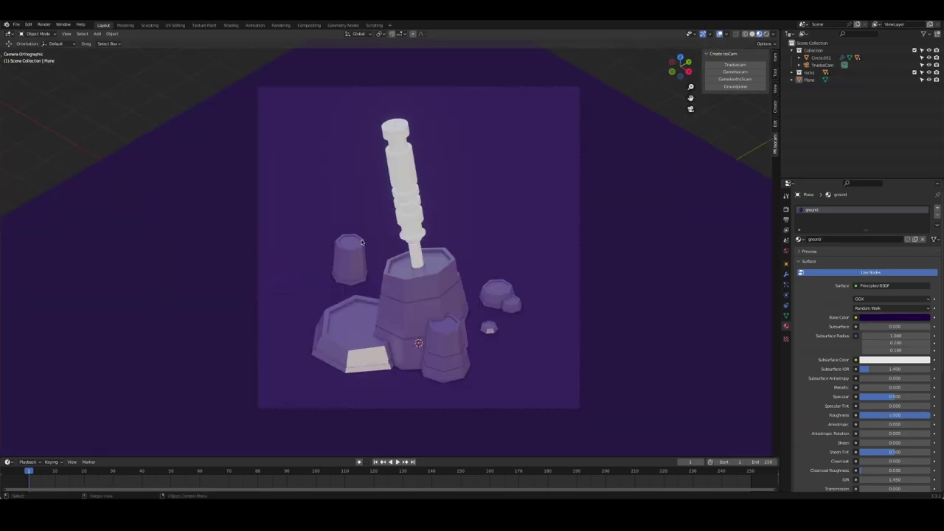
# Make the saber pillar's steel material fully metallic.
pyautogui.click(406, 190)
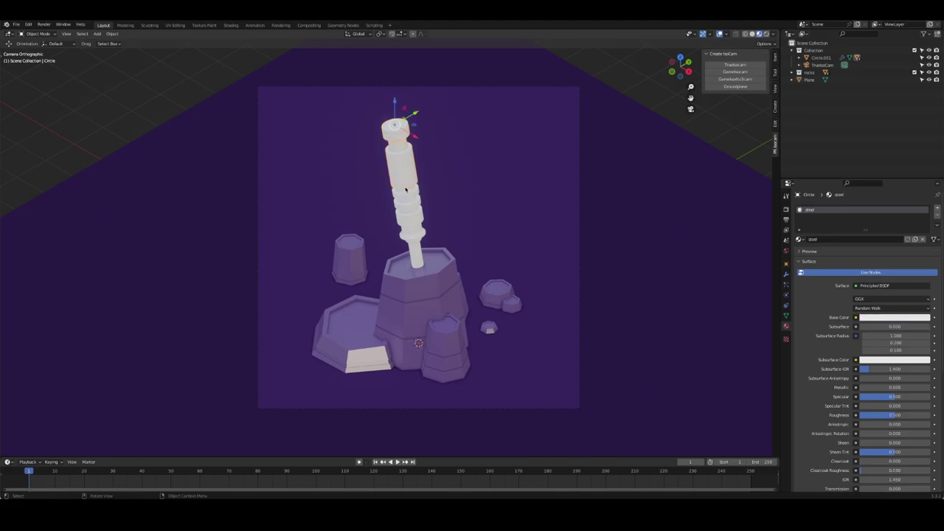
pyautogui.click(359, 329)
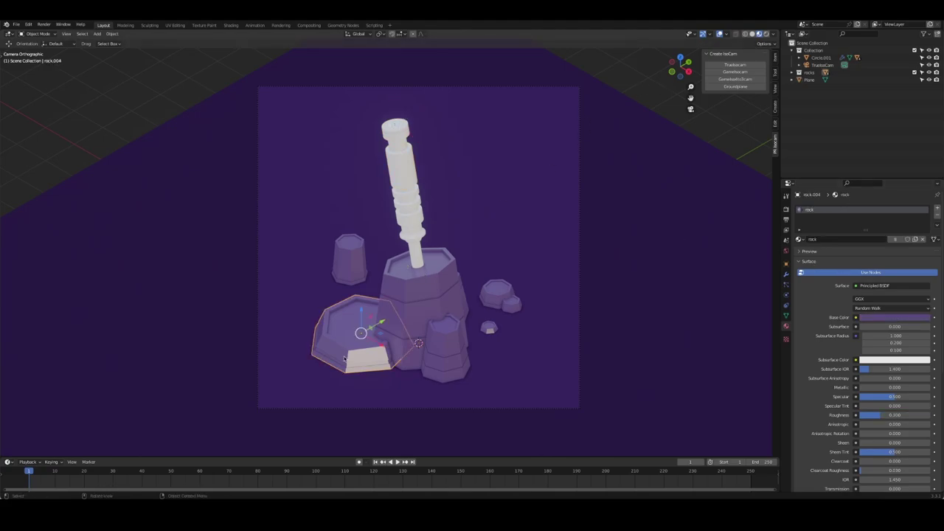
pyautogui.click(445, 358)
pyautogui.click(414, 222)
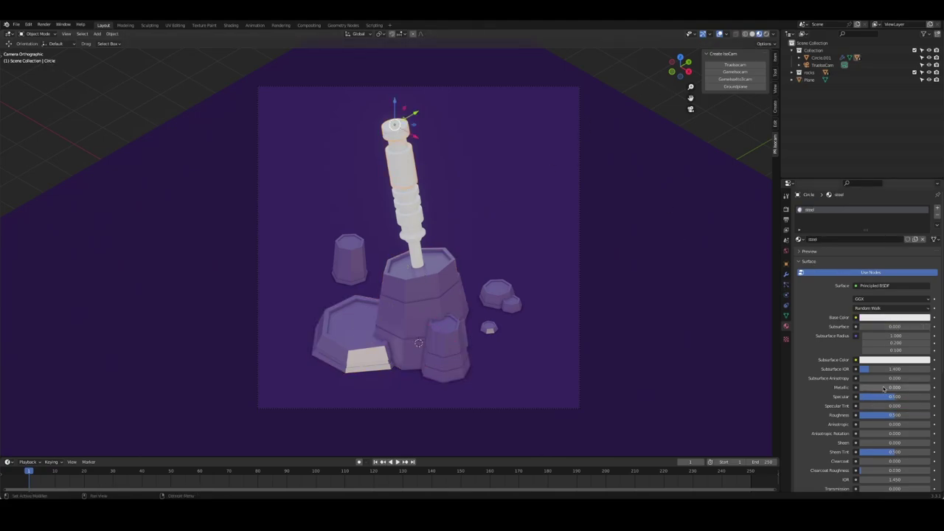
pyautogui.moveTo(864, 388); pyautogui.dragTo(916, 388)
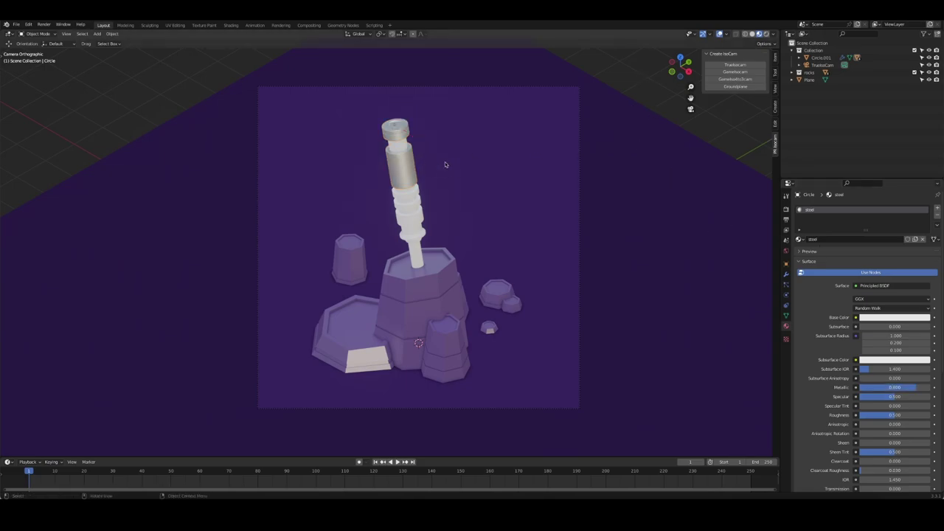
# Set the origins of the hilt ring and top cap to their geometry.
pyautogui.click(406, 197)
pyautogui.hotkey('shift', 's')
pyautogui.rightClick(411, 205)
pyautogui.moveTo(372, 231)
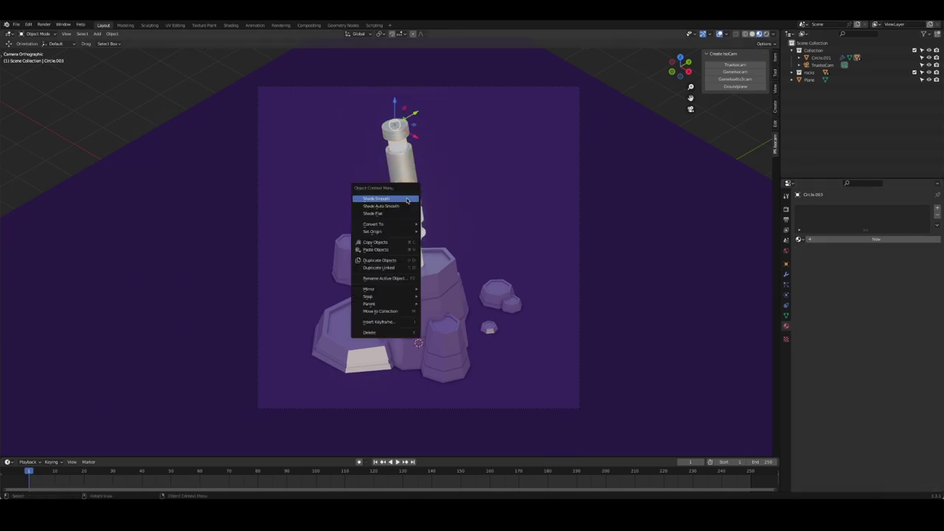
pyautogui.click(454, 230)
pyautogui.click(400, 131)
pyautogui.rightClick(400, 131)
pyautogui.click(458, 143)
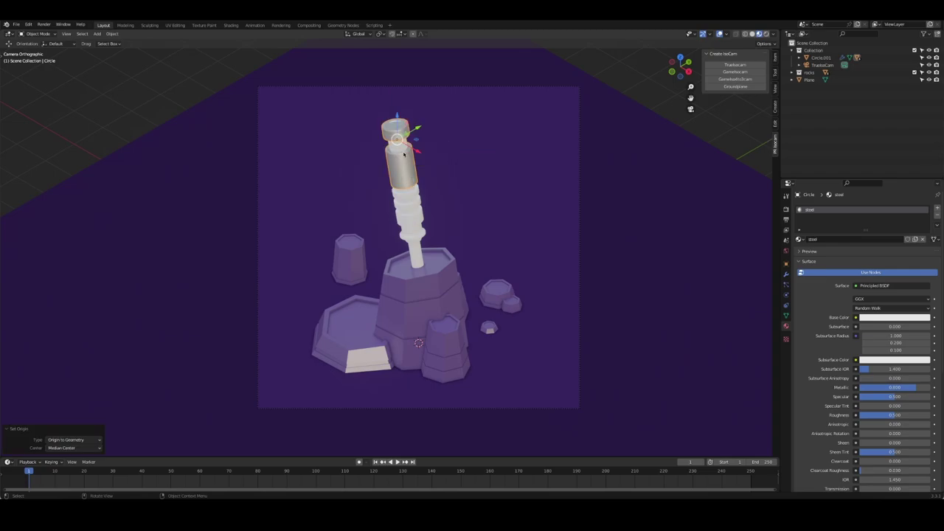
# Assign the steel material to the hilt's top cap and tube.
pyautogui.click(799, 239)
pyautogui.click(819, 255)
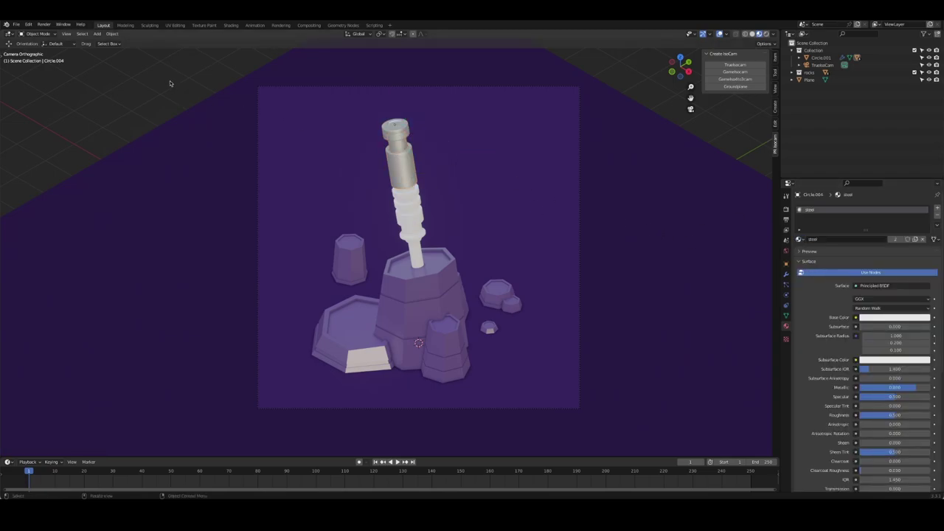
pyautogui.click(417, 214)
pyautogui.click(799, 239)
pyautogui.click(819, 273)
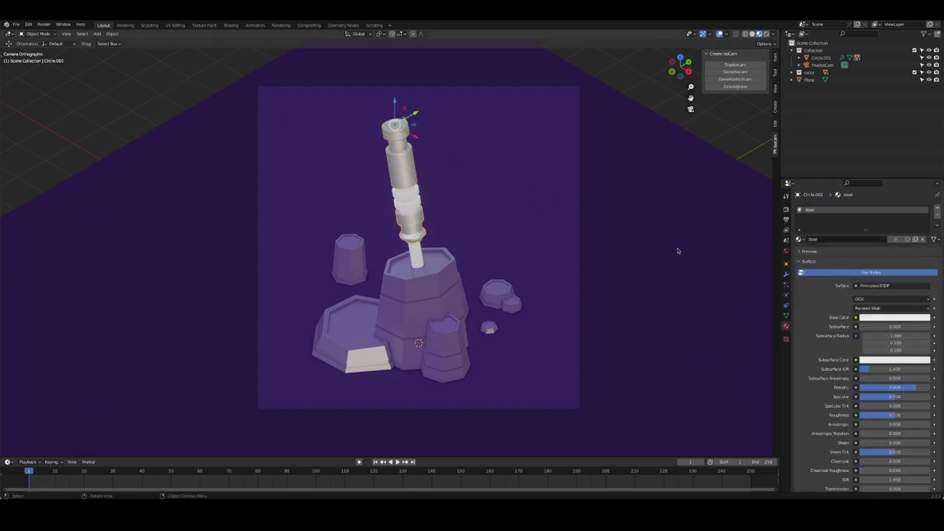
# Set the steel roughness to 0.3 and select the bare handle ring.
pyautogui.moveTo(896, 419); pyautogui.dragTo(895, 417)
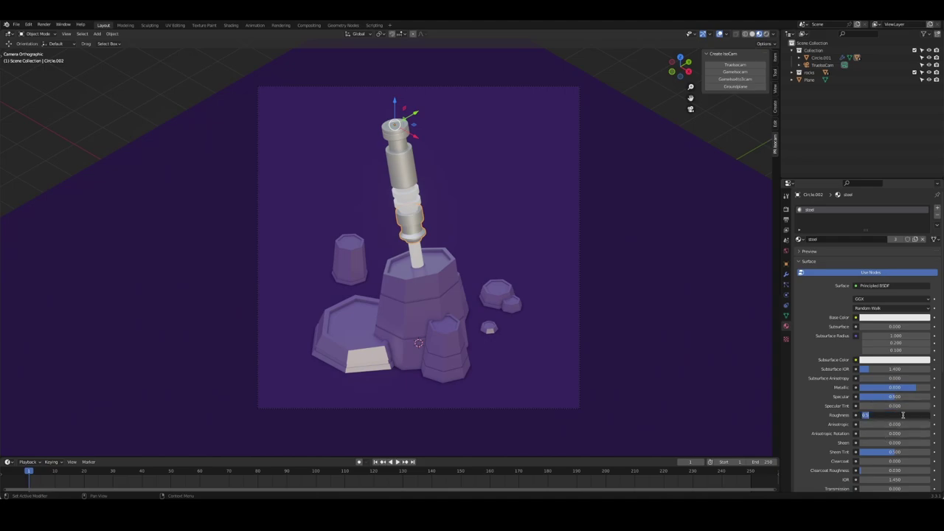
pyautogui.doubleClick(895, 417)
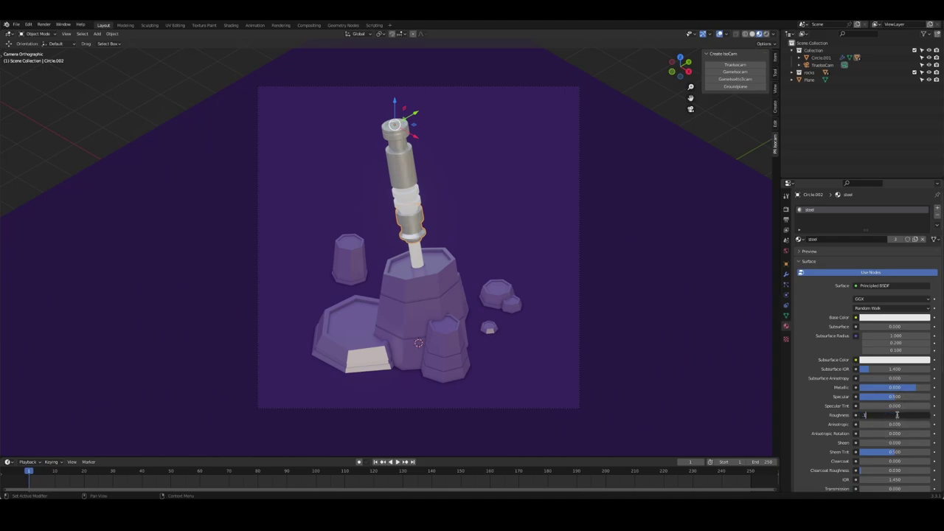
pyautogui.press('Return')
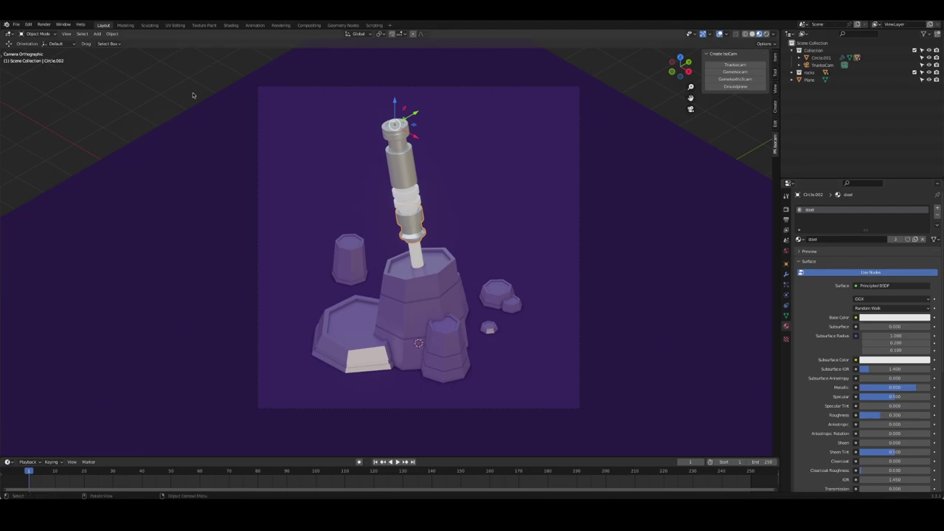
pyautogui.click(410, 196)
pyautogui.scroll(3, 428, 175)
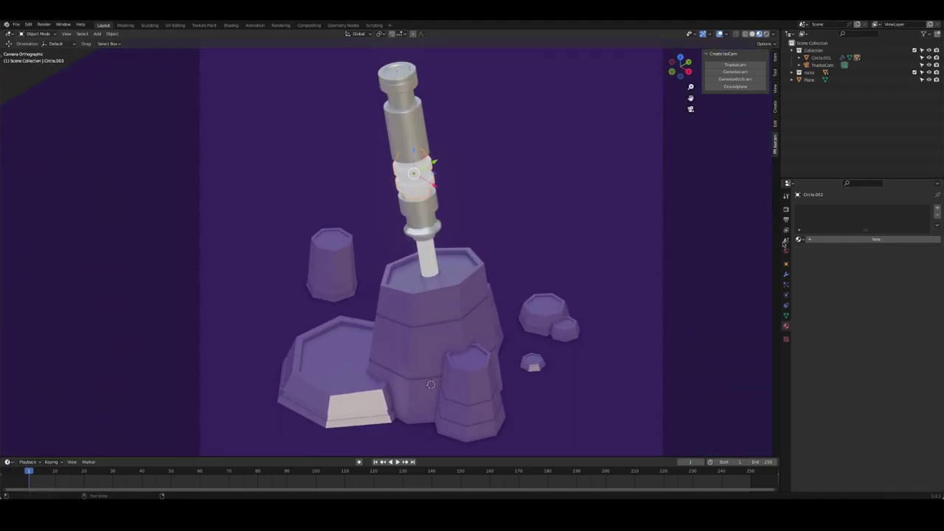
# Give the grip ring a steel copy with an almost black base color.
pyautogui.click(800, 239)
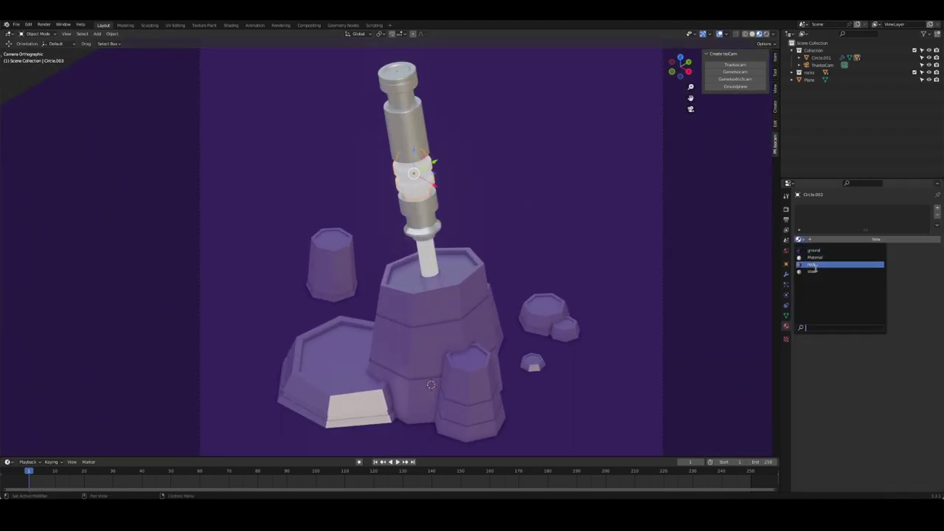
pyautogui.click(848, 271)
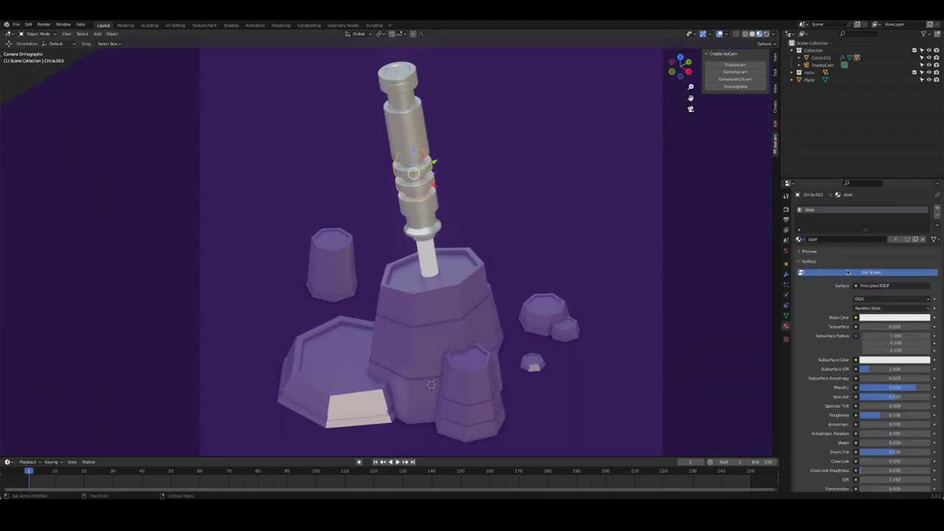
pyautogui.click(894, 317)
pyautogui.moveTo(925, 221); pyautogui.dragTo(924, 255)
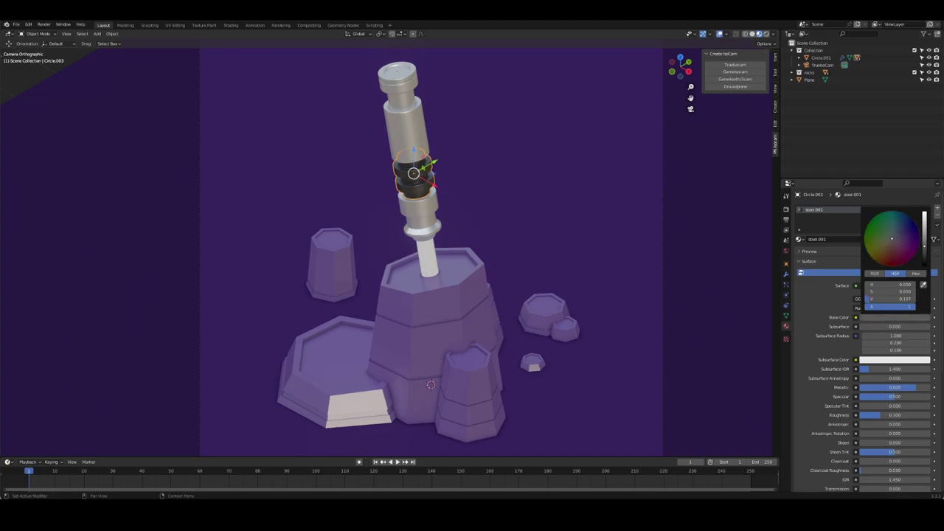
pyautogui.click(72, 70)
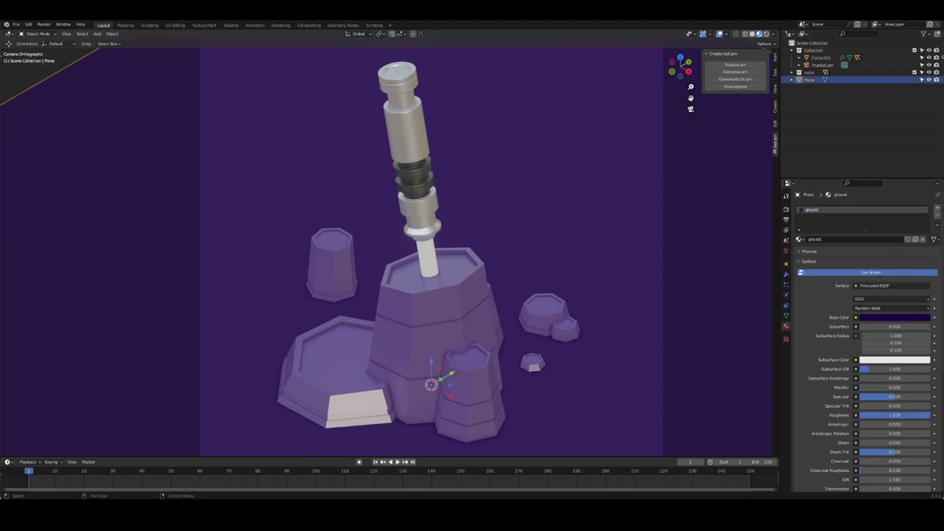
# Separate the lower fitting's top cylinder into its own collar object.
pyautogui.click(430, 227)
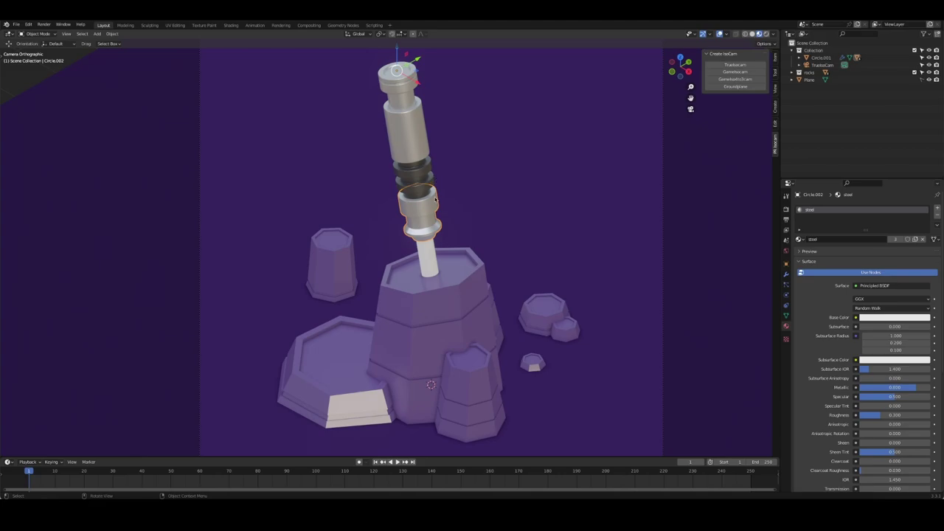
pyautogui.press('Tab')
pyautogui.press('KP_Divide')
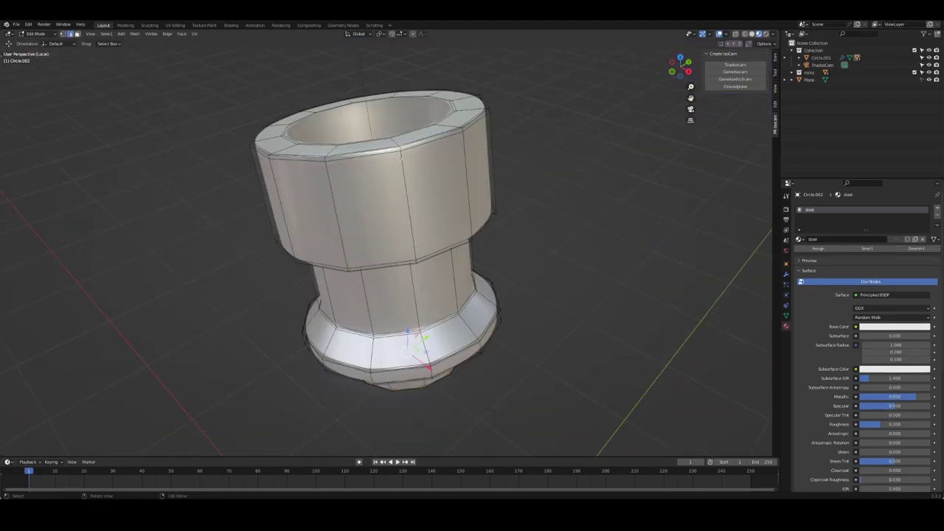
pyautogui.moveTo(472, 295)
pyautogui.mouseDown(button='middle')
pyautogui.moveTo(519, 252)
pyautogui.moveTo(415, 88)
pyautogui.moveTo(431, 167)
pyautogui.mouseUp(button='middle')
pyautogui.keyDown('alt'); pyautogui.click(519, 253); pyautogui.keyUp('alt')
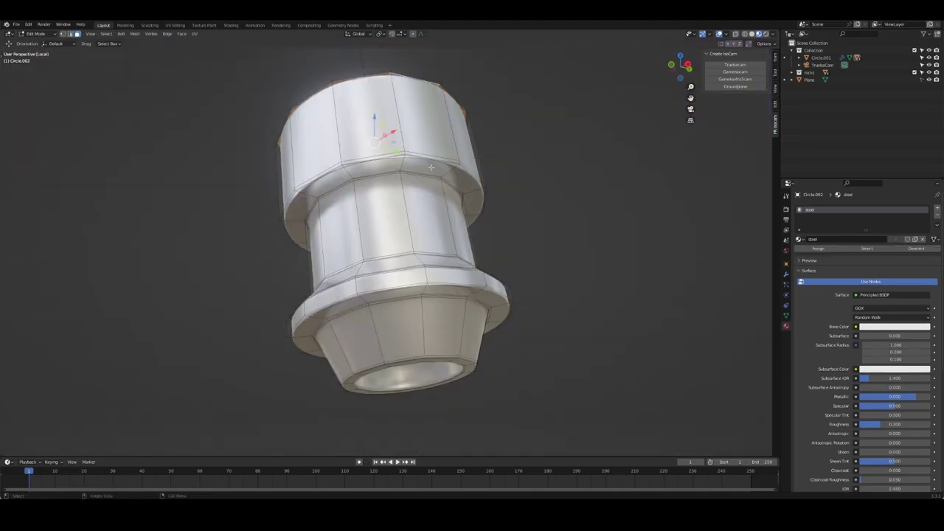
pyautogui.press('ctrl+KP_Add')
pyautogui.press('ctrl+KP_Add')
pyautogui.press('ctrl+KP_Add')
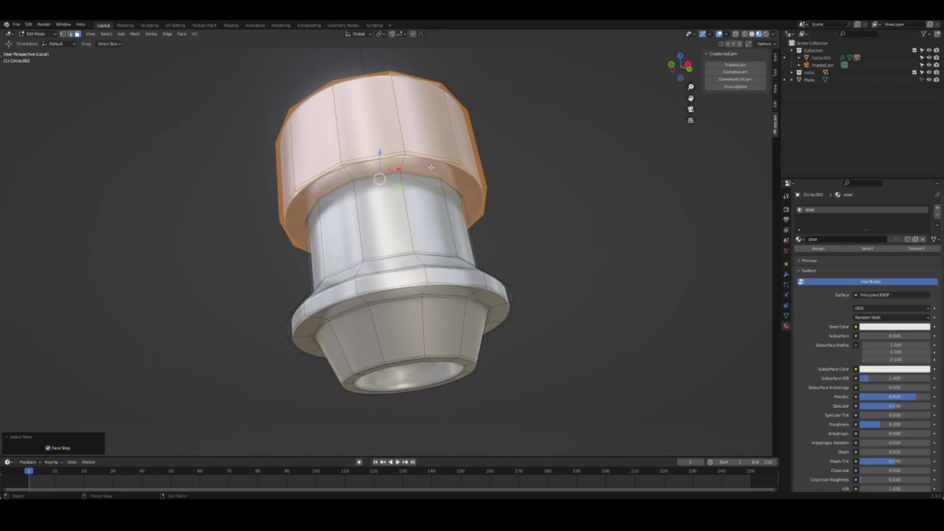
pyautogui.press('p')
pyautogui.click(411, 167)
pyautogui.press('Tab')
pyautogui.moveTo(558, 204); pyautogui.dragTo(549, 211, button='middle')
pyautogui.press('KP_Divide')
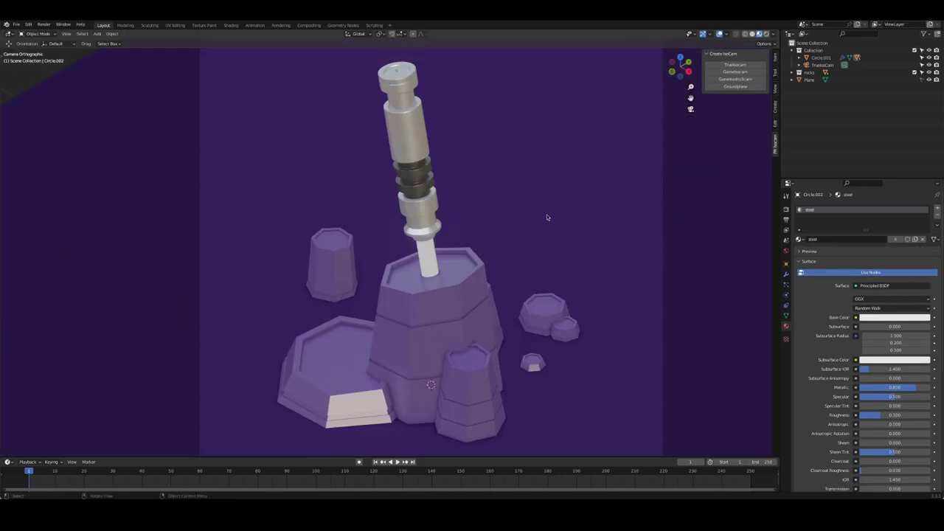
# Set the collar's origin to its geometry.
pyautogui.click(418, 198)
pyautogui.hotkey('ctrl', 'alt', 'shift', 'c')
pyautogui.click(485, 211)
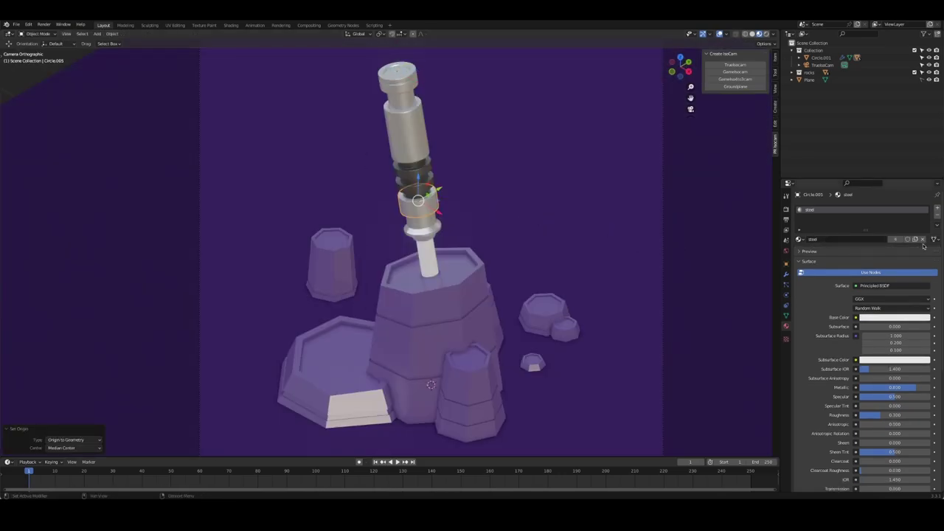
# Give the collar a new gold brass material with Metallic 0.7 and Roughness 0.3.
pyautogui.click(800, 239)
pyautogui.click(809, 229)
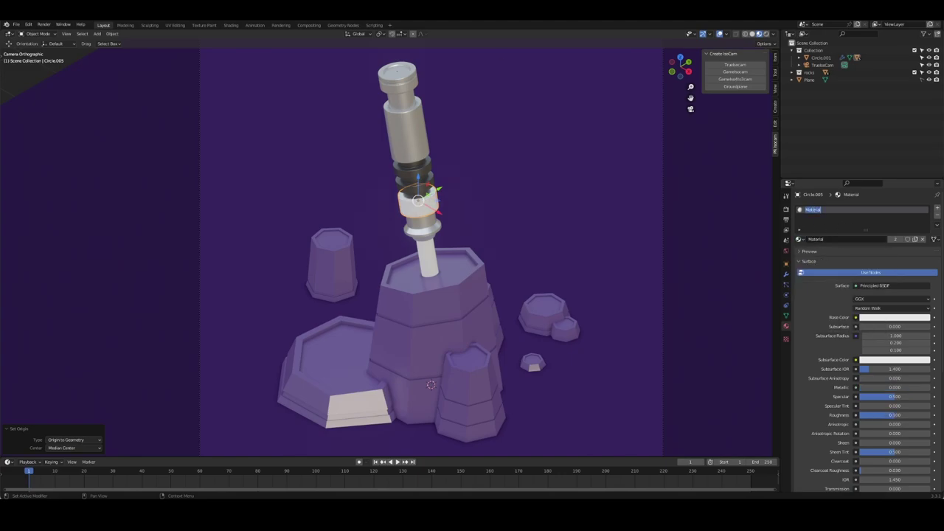
pyautogui.write('brass')
pyautogui.click(895, 317)
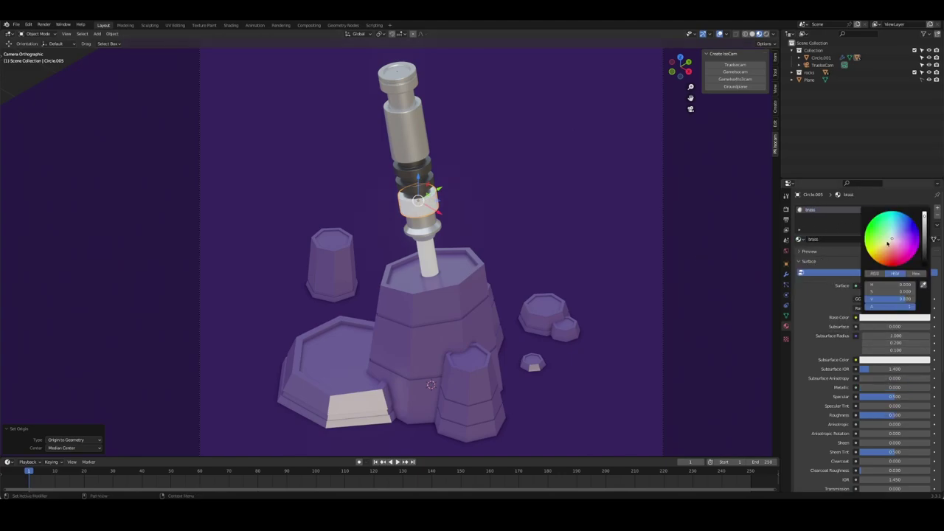
pyautogui.click(904, 235)
pyautogui.moveTo(869, 388); pyautogui.dragTo(893, 387)
pyautogui.click(893, 386)
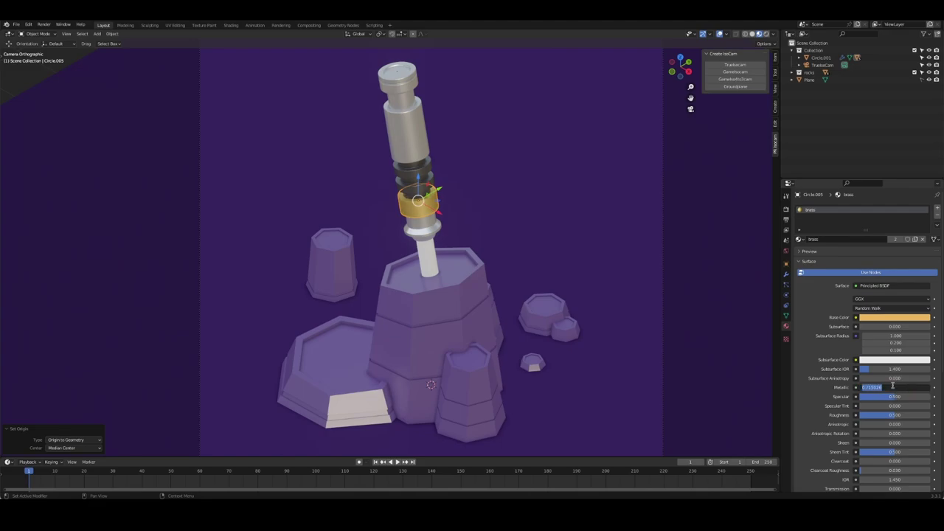
pyautogui.press('Return')
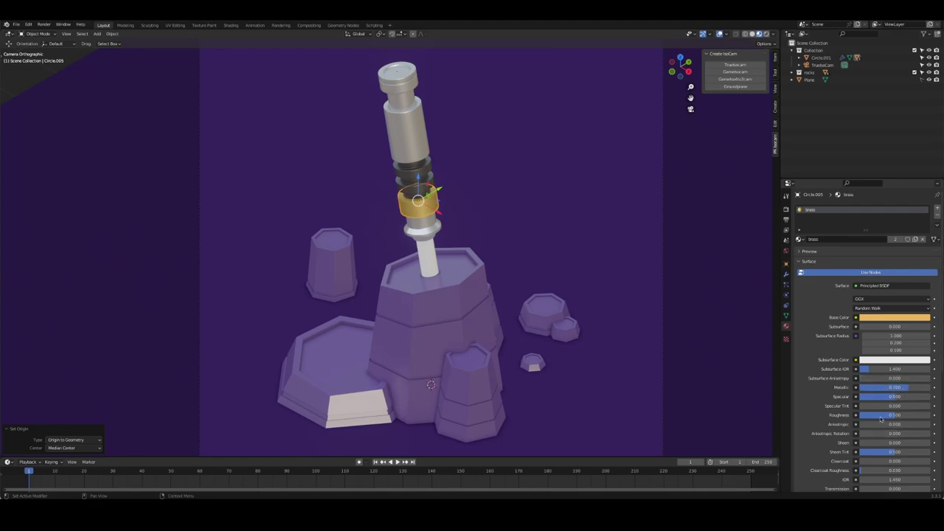
pyautogui.moveTo(906, 415); pyautogui.dragTo(889, 415)
pyautogui.click(906, 416)
pyautogui.write('0.3')
pyautogui.press('Return')
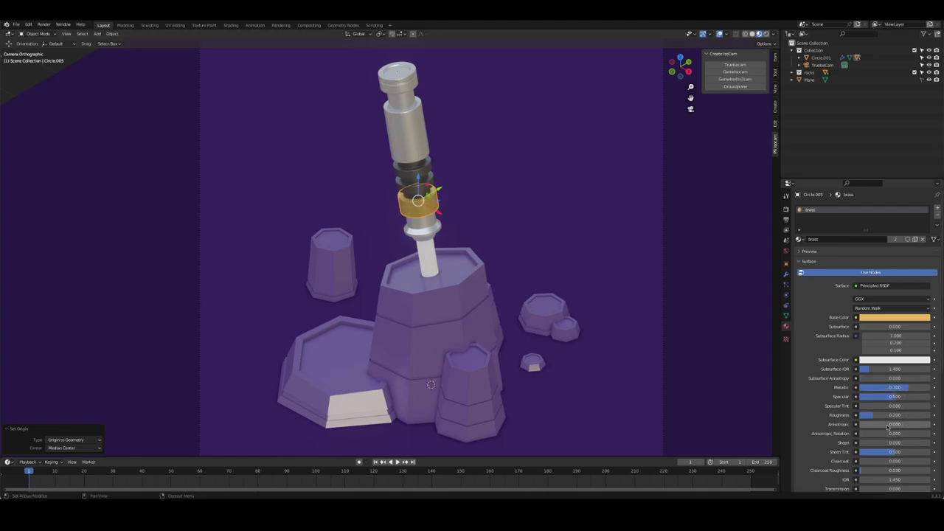
# Revisit the gold color, return to camera view, and select the white blade piece.
pyautogui.click(890, 318)
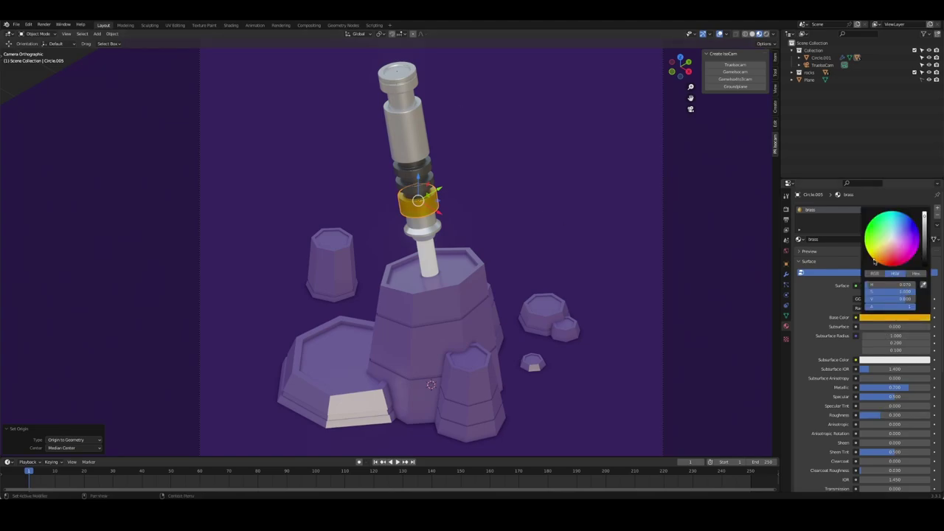
pyautogui.press('KP_0')
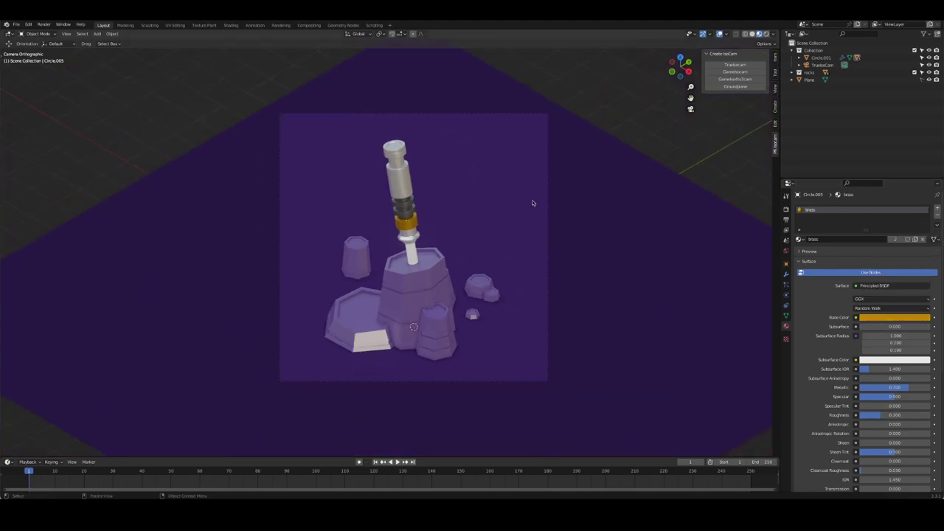
pyautogui.click(408, 238)
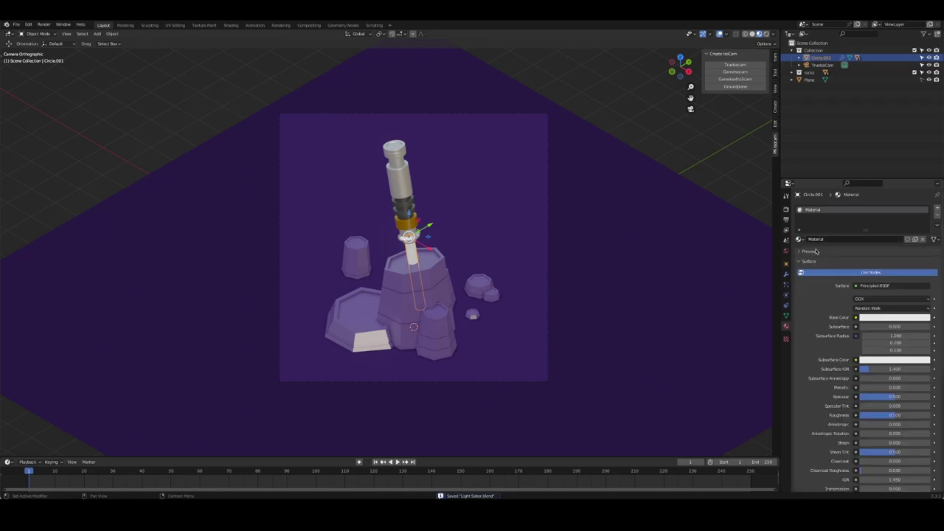
# Switch the blade's surface to a bright green Emission shader.
pyautogui.click(889, 286)
pyautogui.click(893, 304)
pyautogui.click(892, 287)
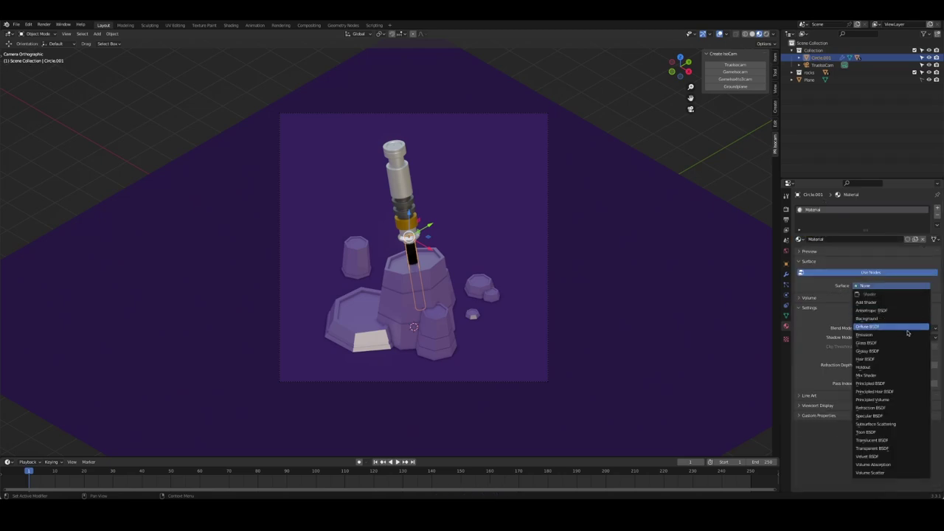
pyautogui.click(875, 300)
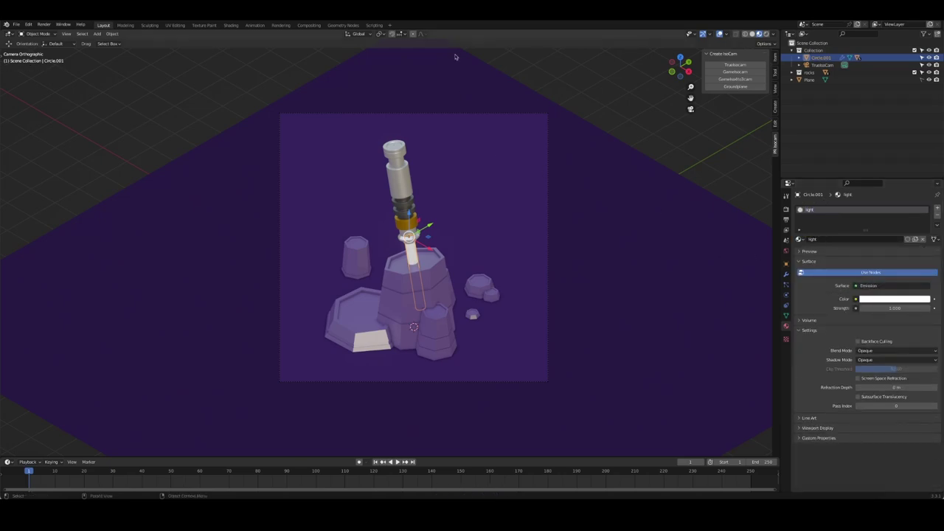
pyautogui.click(894, 299)
pyautogui.click(871, 198)
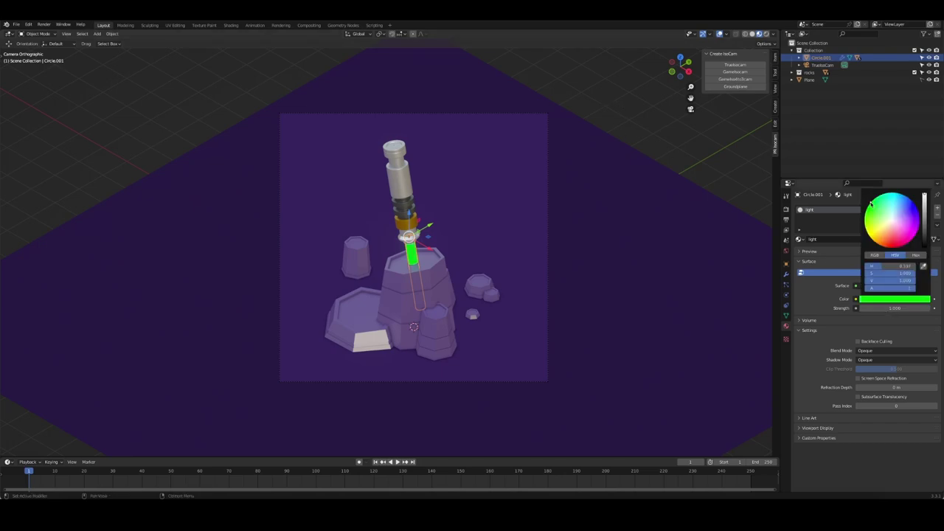
# Set the blade's emission strength to 10 and save.
pyautogui.click(894, 309)
pyautogui.write('5')
pyautogui.press('Return')
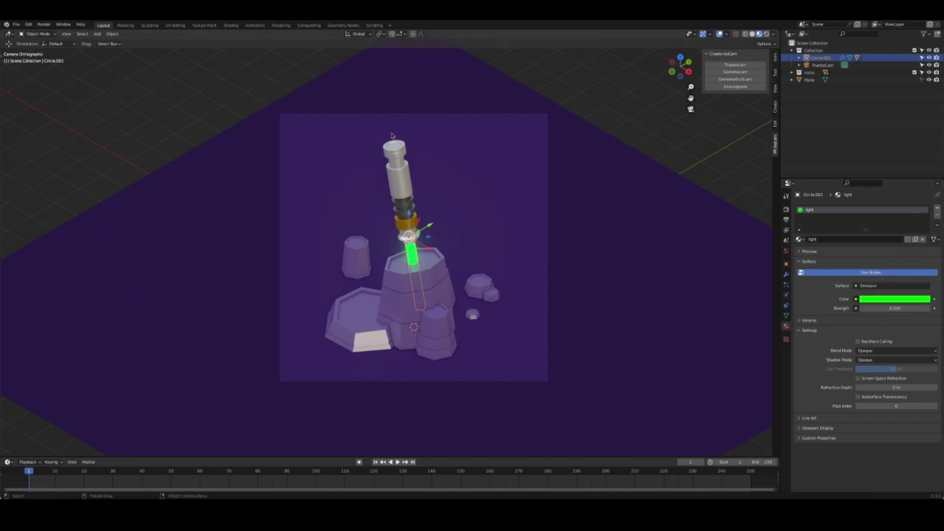
pyautogui.click(895, 308)
pyautogui.write('10')
pyautogui.press('Return')
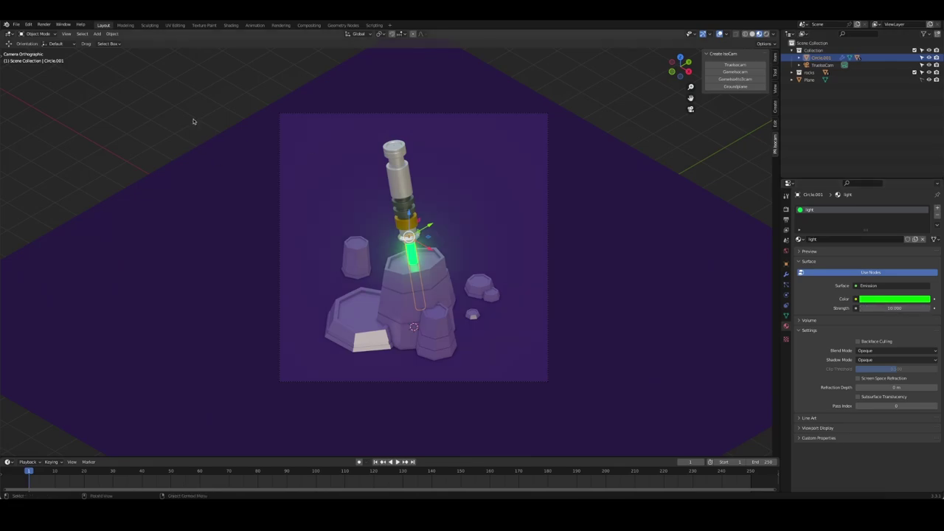
pyautogui.click(193, 121)
pyautogui.hotkey('ctrl', 's')
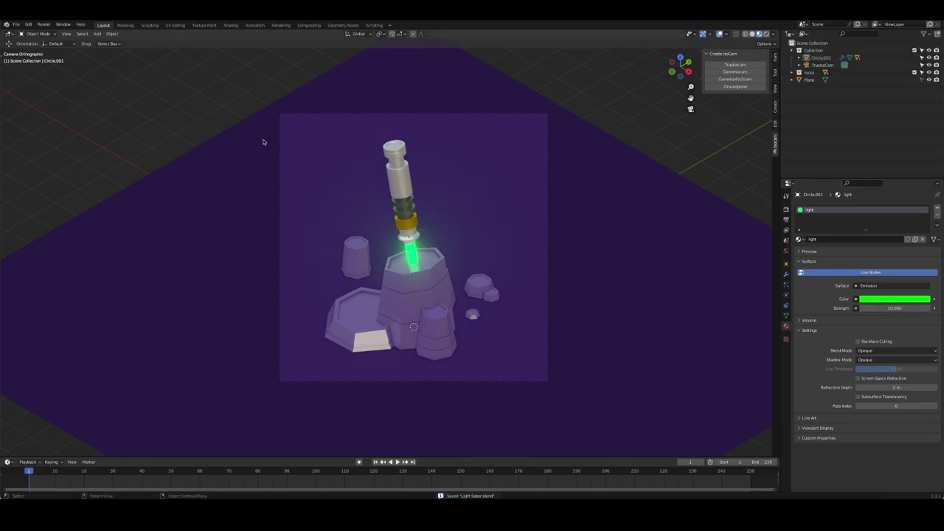
# Lower the green glow's value to 0.85 and save the file.
pyautogui.click(410, 255)
pyautogui.click(899, 300)
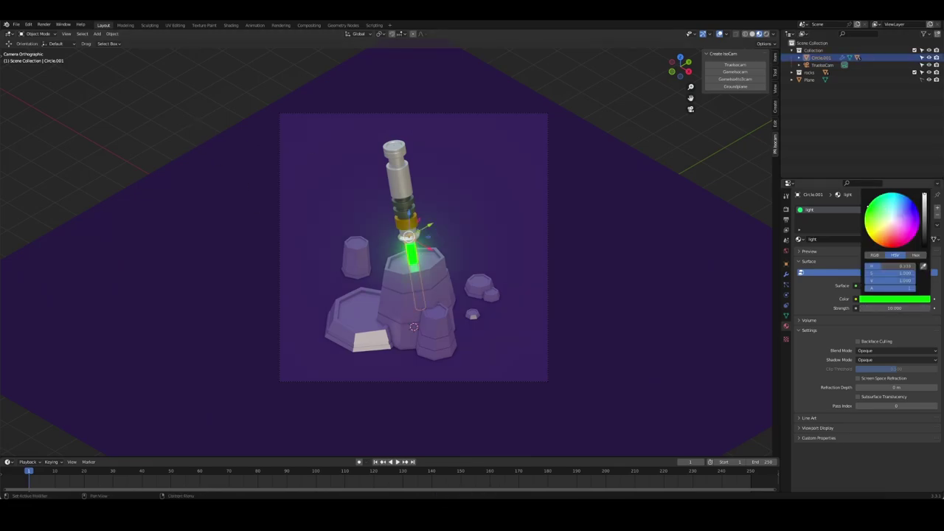
pyautogui.click(895, 299)
pyautogui.moveTo(890, 280)
pyautogui.mouseDown()
pyautogui.moveTo(871, 280)
pyautogui.moveTo(915, 281)
pyautogui.mouseUp()
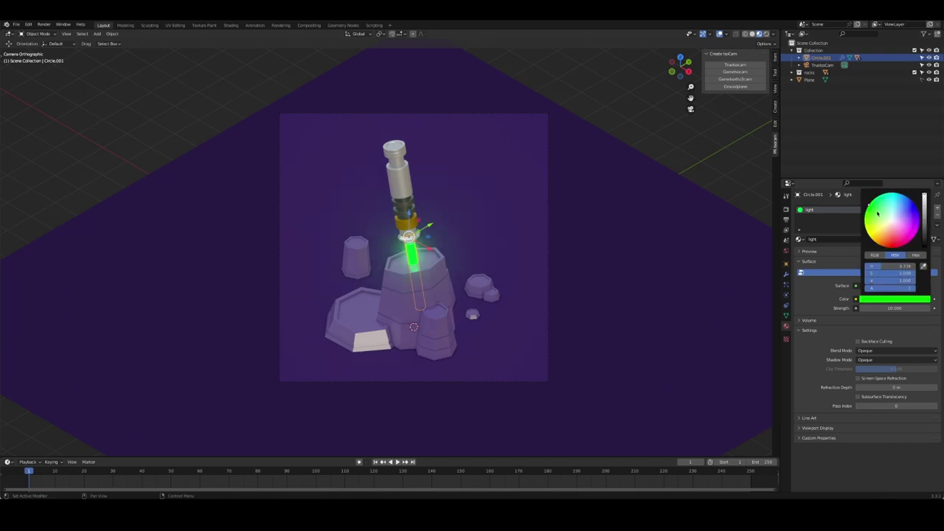
pyautogui.click(628, 129)
pyautogui.hotkey('ctrl', 's')
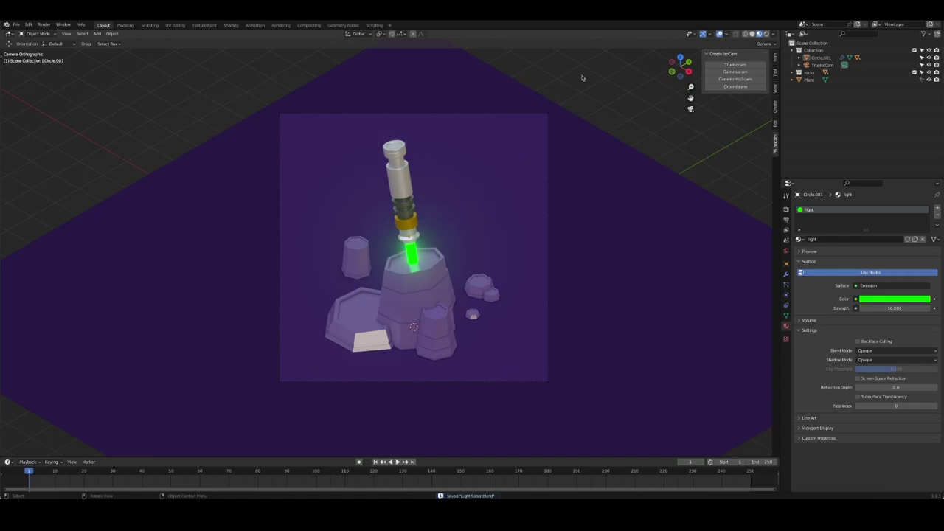
# Render a test image of the scene with F12.
pyautogui.click(786, 211)
pyautogui.press('F12')
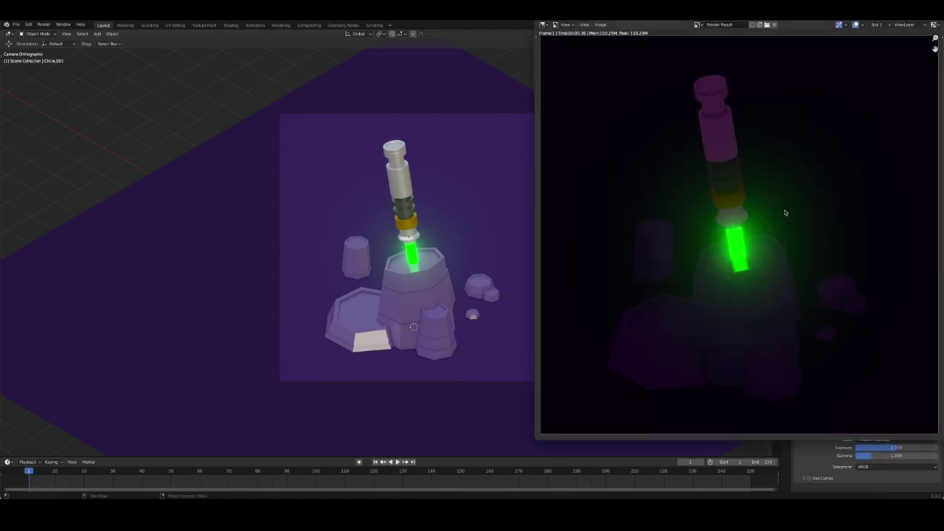
pyautogui.press('Escape')
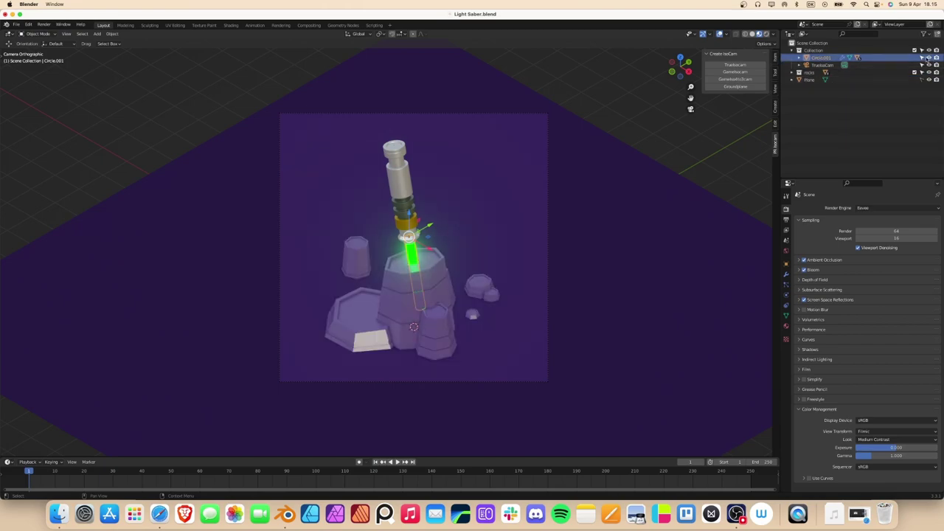
# Move the handle parts Circle through Circle.005 into a new 'saber' collection.
pyautogui.click(403, 181)
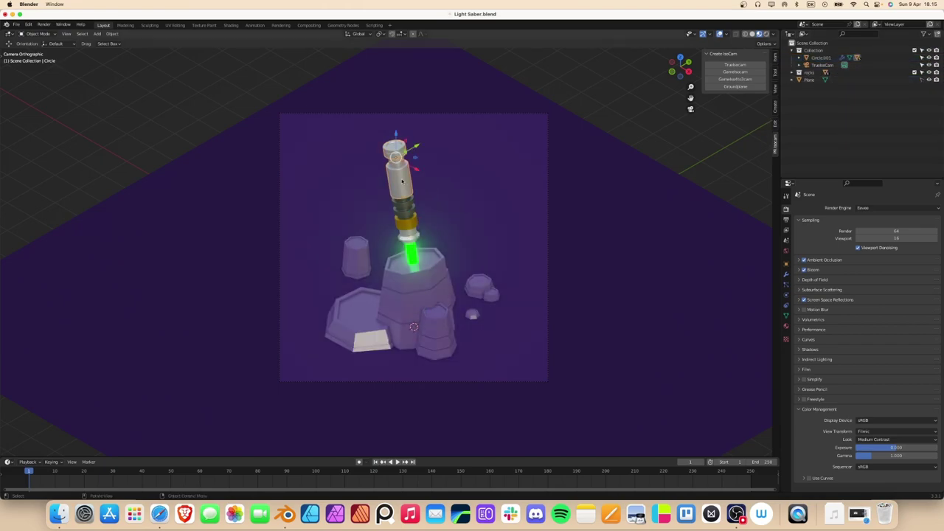
pyautogui.press('KP_Decimal')
pyautogui.keyDown('shift'); pyautogui.click(827, 110); pyautogui.keyUp('shift')
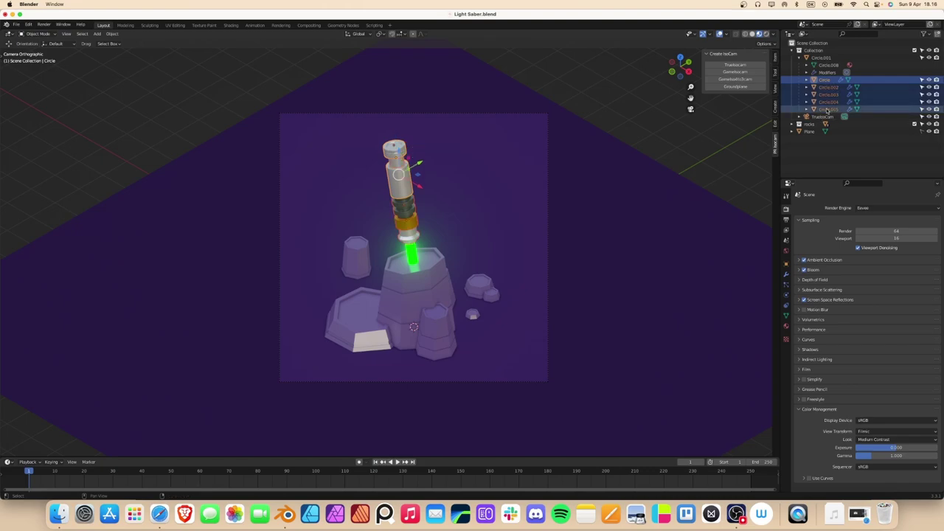
pyautogui.click(914, 59)
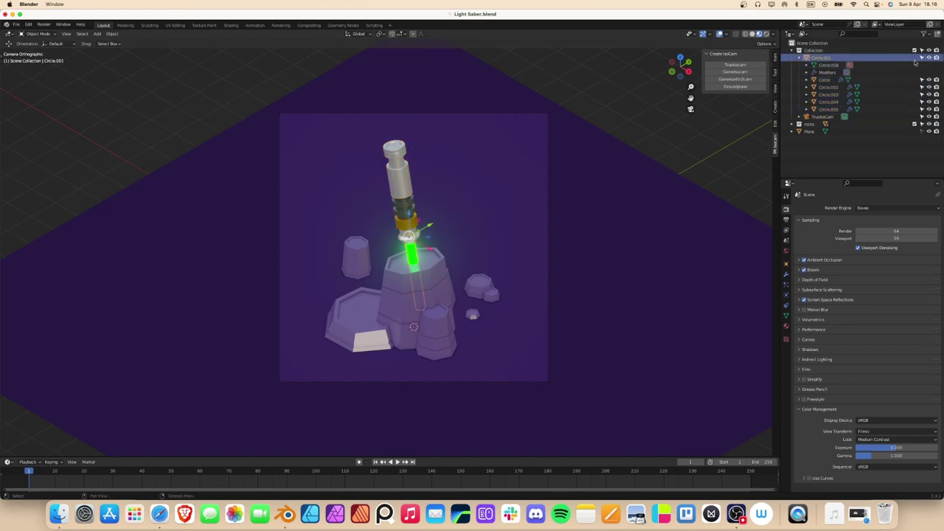
pyautogui.click(825, 80)
pyautogui.keyDown('shift'); pyautogui.click(827, 110); pyautogui.keyUp('shift')
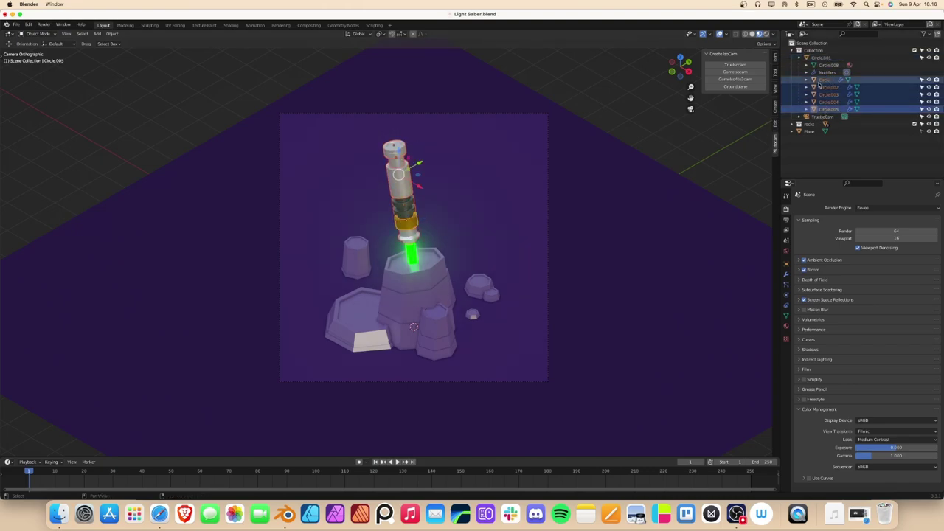
pyautogui.press('m')
pyautogui.click(490, 158)
pyautogui.write('saber')
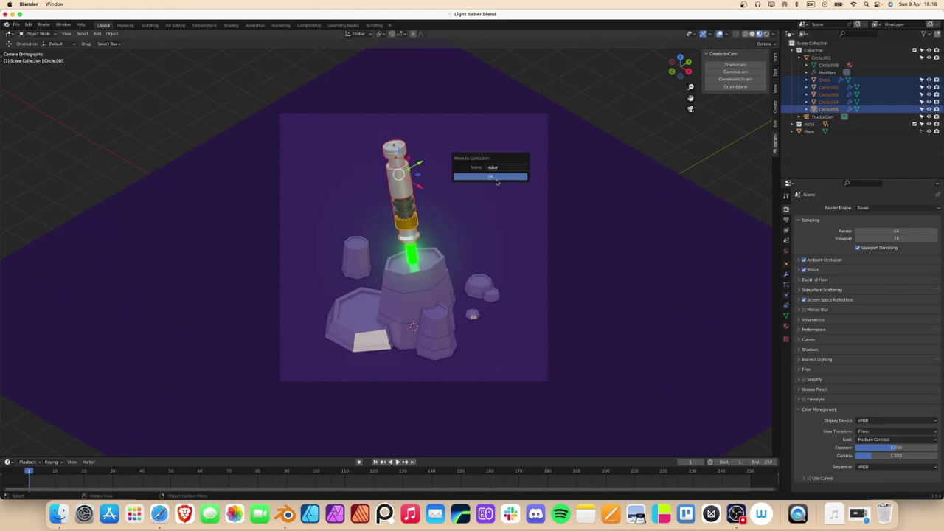
pyautogui.click(496, 178)
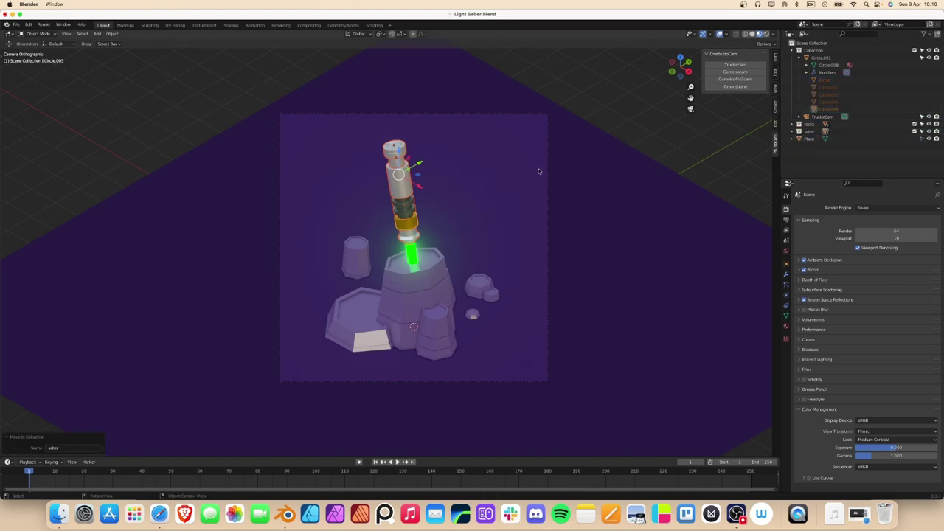
# Move the green blade Circle.001 into the rocks collection.
pyautogui.press('h')
pyautogui.click(412, 251)
pyautogui.press('m')
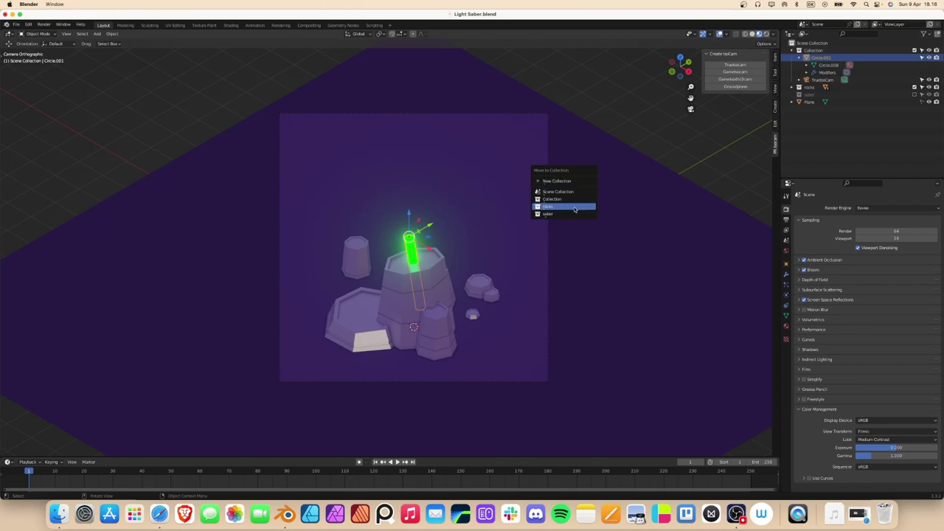
pyautogui.click(575, 207)
# Unhide the saber handle and make Collection the active collection for new objects.
pyautogui.click(915, 71)
pyautogui.click(813, 50)
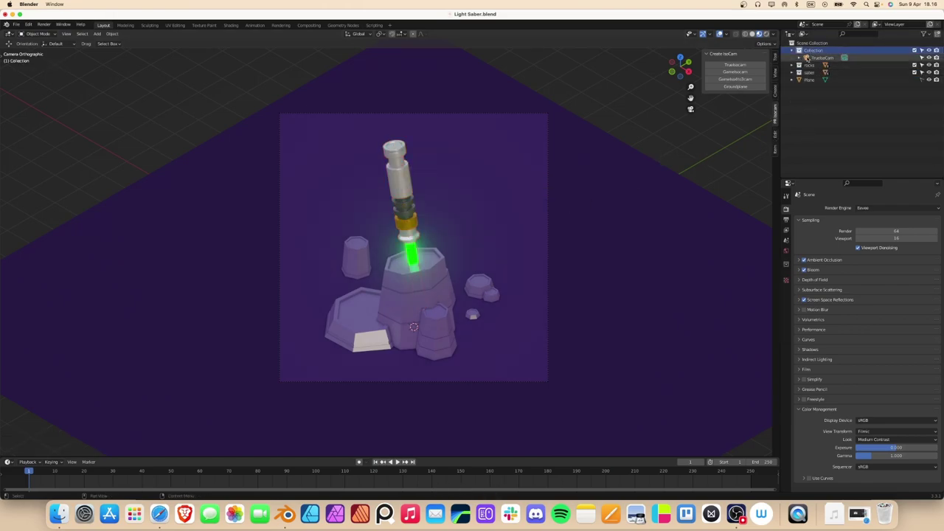
pyautogui.hotkey('shift', 's')
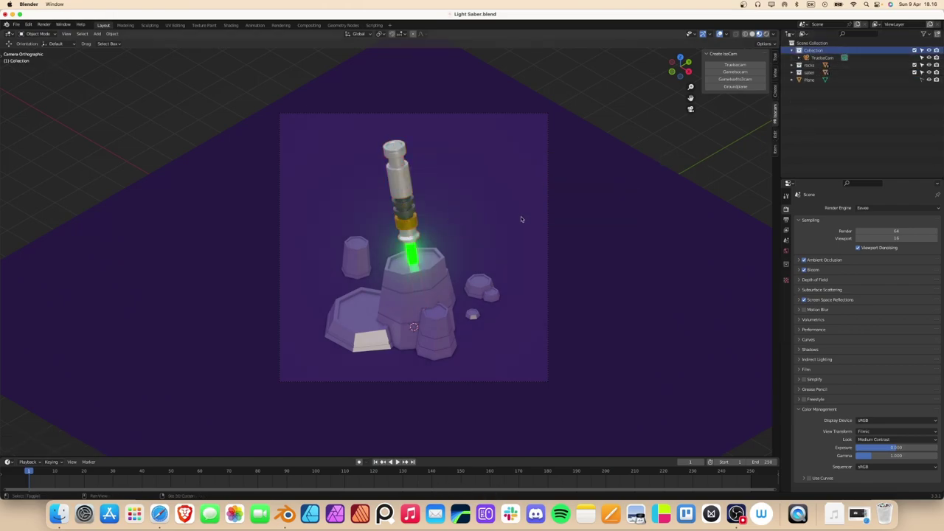
pyautogui.hotkey('shift', 'a')
# Add an area light, raise it above the saber, and make it a disk.
pyautogui.click(550, 332)
pyautogui.press('g')
pyautogui.press('z')
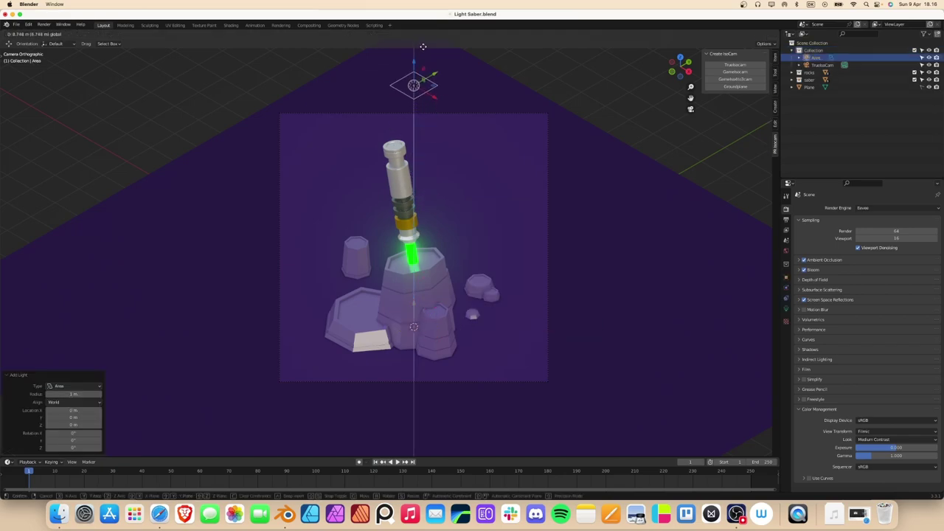
pyautogui.click(413, 79)
pyautogui.click(786, 308)
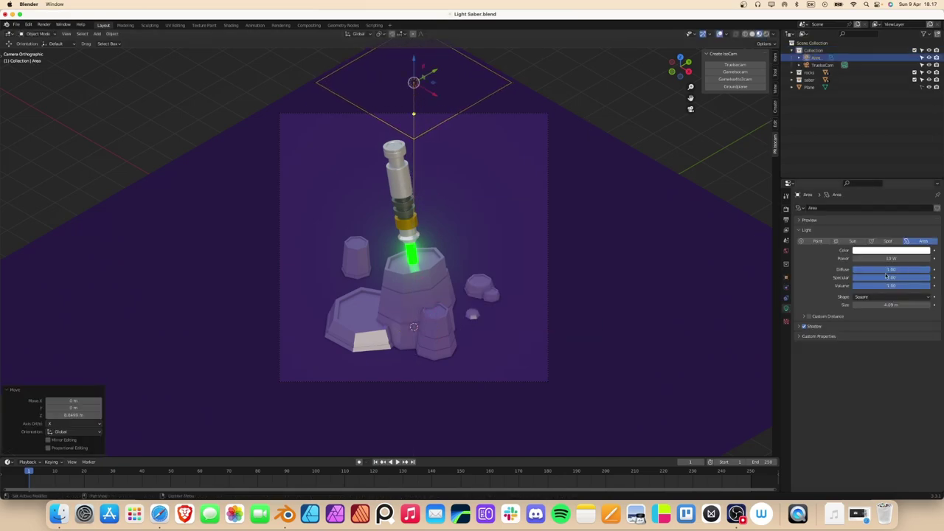
pyautogui.click(892, 296)
pyautogui.click(878, 326)
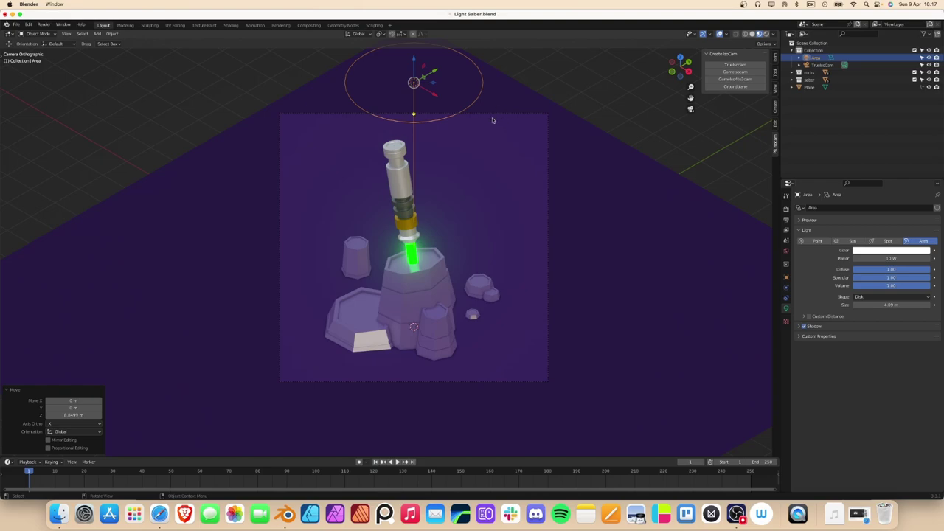
# Enlarge the disk light to 6.24 m, reposition it, and settle its power at 1000 W.
pyautogui.click(889, 257)
pyautogui.write('5000')
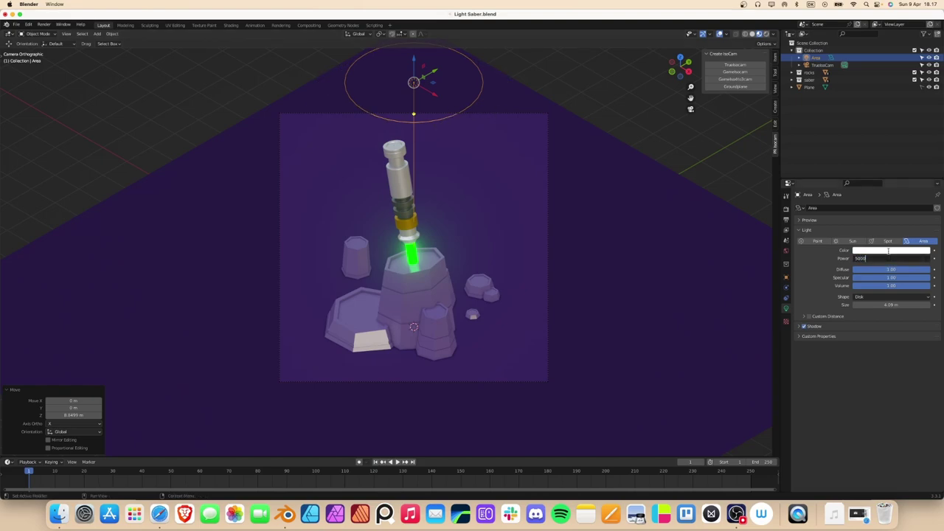
pyautogui.press('Return')
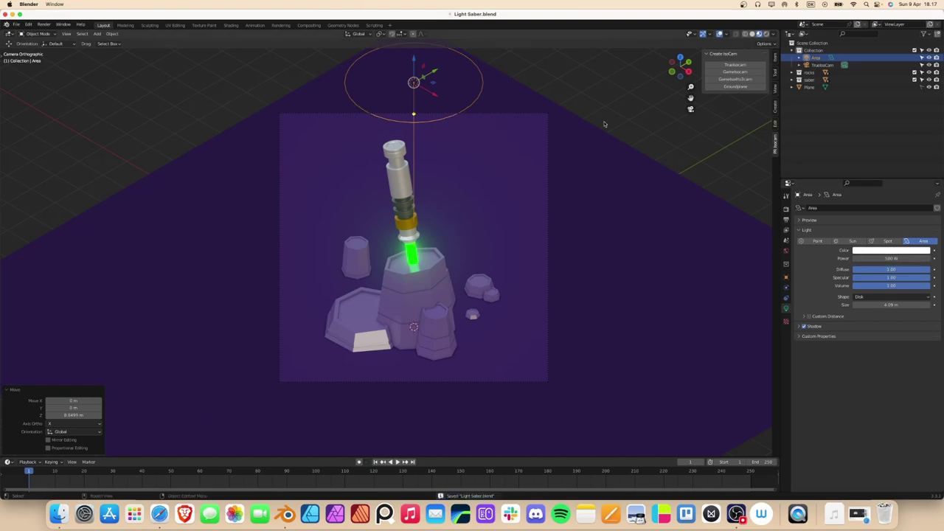
pyautogui.press('z')
pyautogui.moveTo(430, 91); pyautogui.dragTo(670, 148)
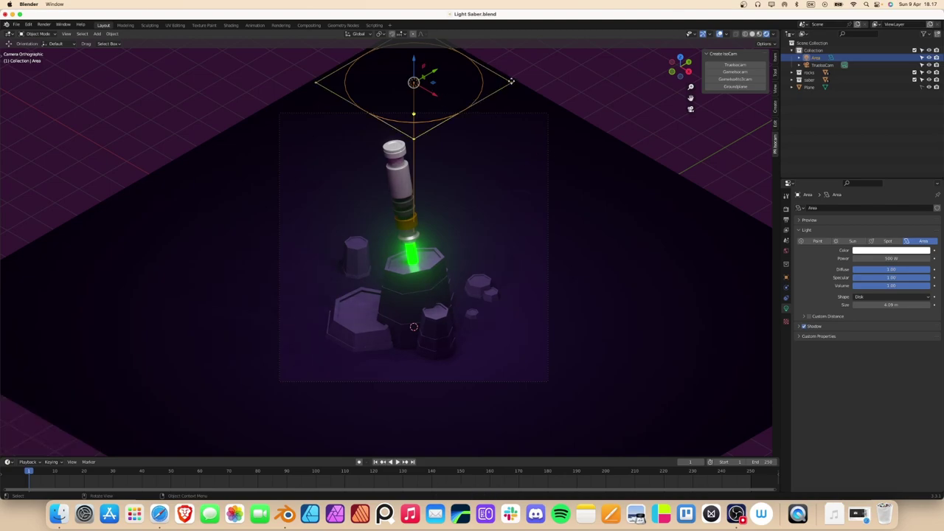
pyautogui.press('Return')
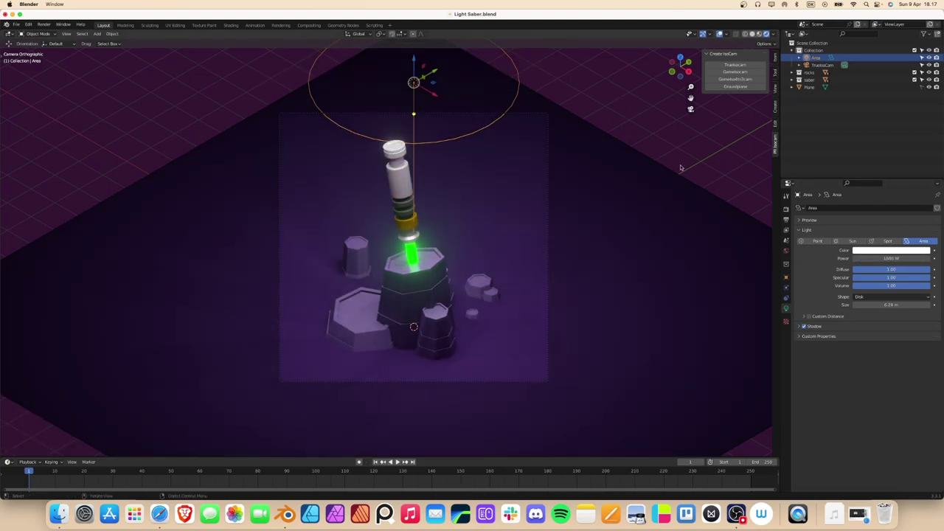
pyautogui.press('KP_0')
pyautogui.press('g')
pyautogui.hotkey('shift', 'z')
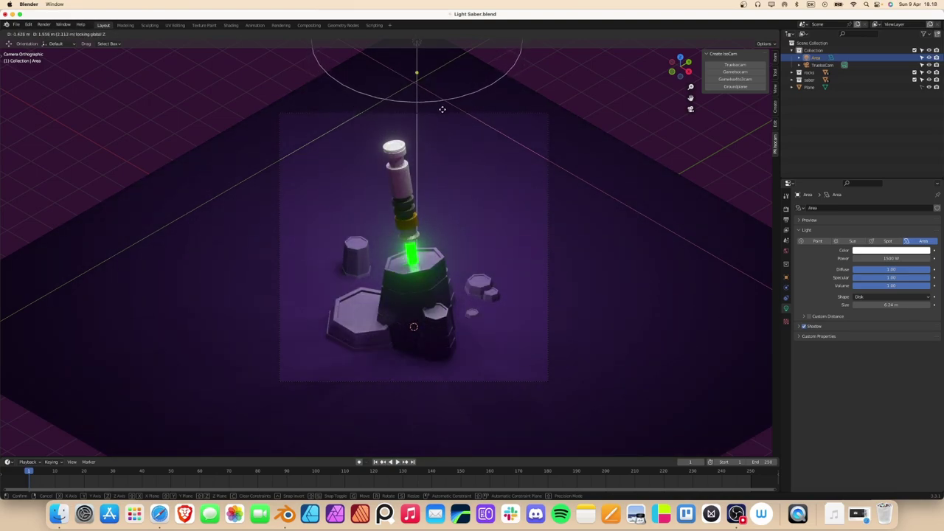
pyautogui.click(442, 107)
pyautogui.press('Return')
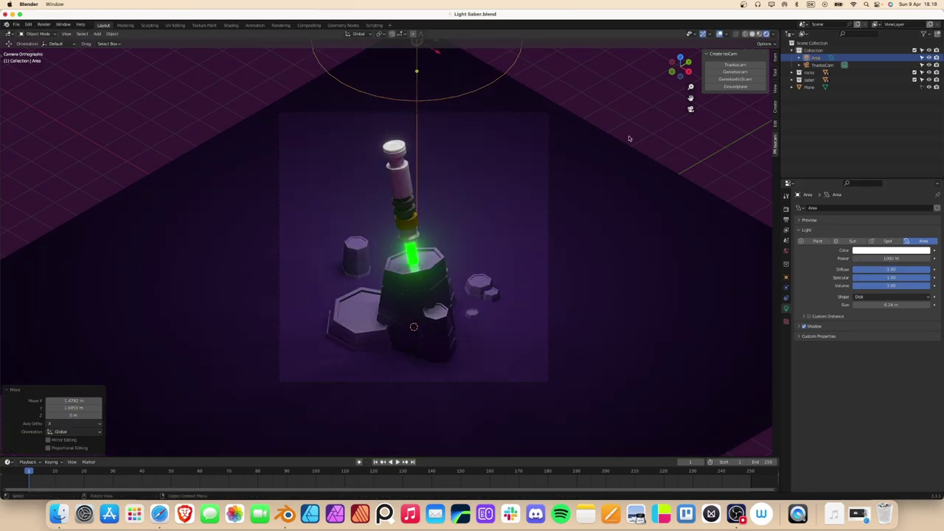
pyautogui.click(498, 168)
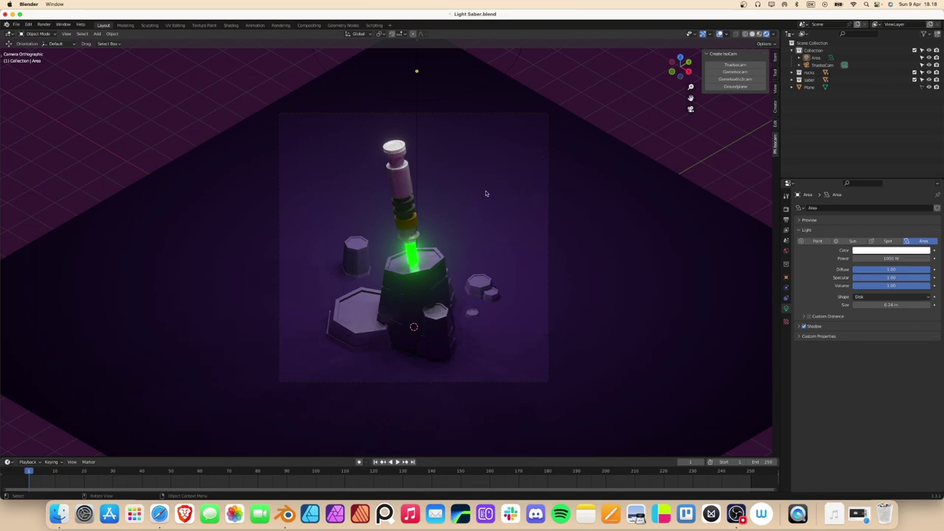
# Add a second area light and lift it up vertically.
pyautogui.hotkey('shift', 'a')
pyautogui.click(517, 212)
pyautogui.moveTo(433, 296); pyautogui.dragTo(433, 181)
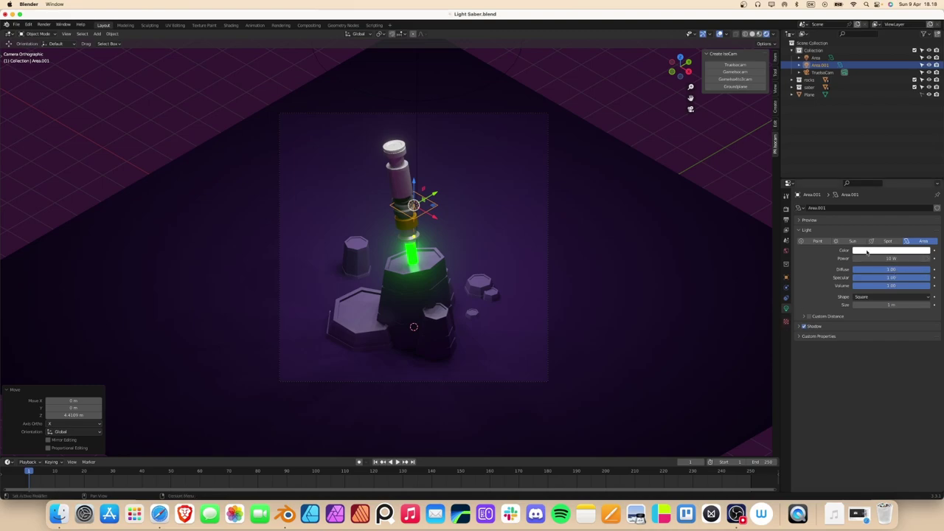
# Make the new area light a rectangle and stretch it into a long strip.
pyautogui.click(885, 297)
pyautogui.click(882, 306)
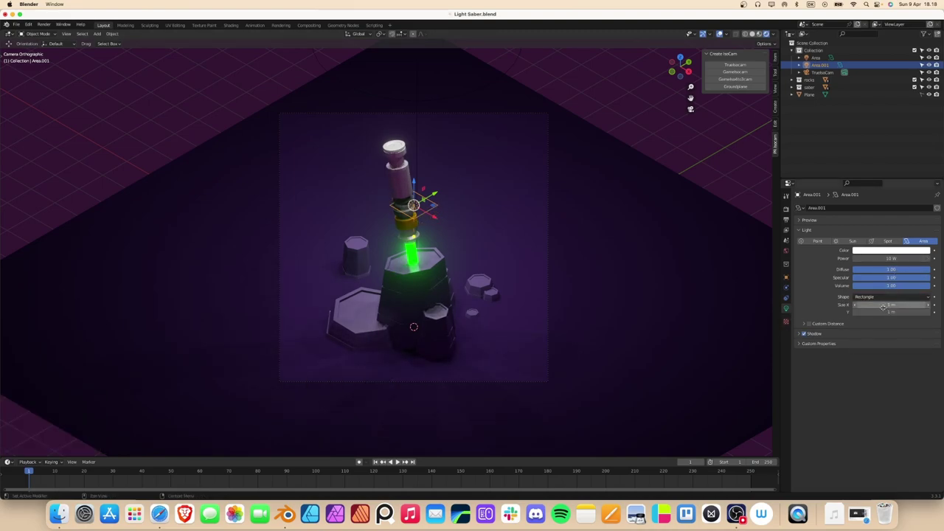
pyautogui.moveTo(883, 311); pyautogui.dragTo(915, 311)
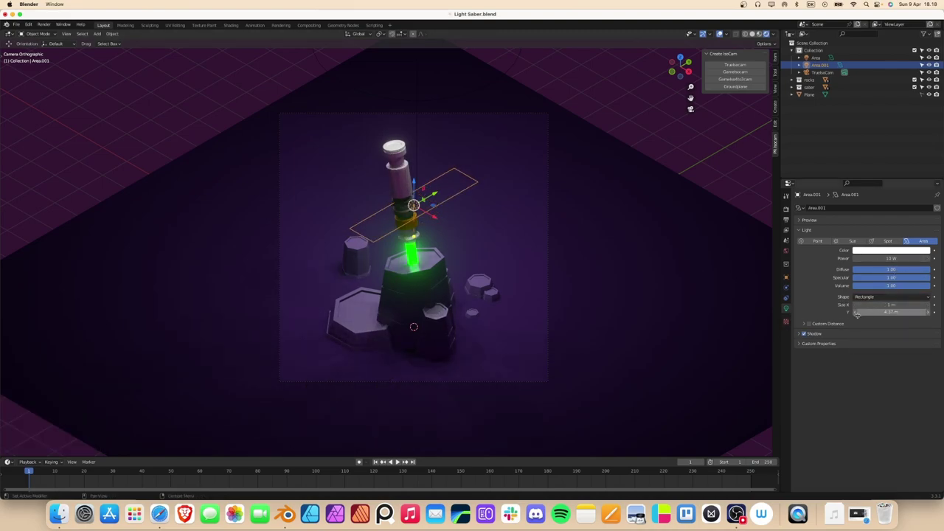
# Tilt the strip light around X and turn it around the vertical axis.
pyautogui.press('r')
pyautogui.press('x')
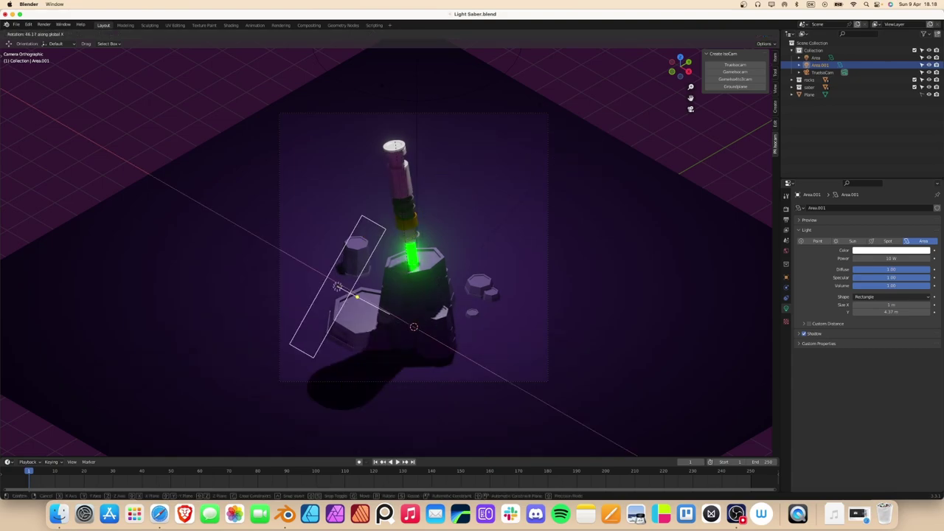
pyautogui.press('Return')
pyautogui.press('r')
pyautogui.press('z')
pyautogui.click(518, 289)
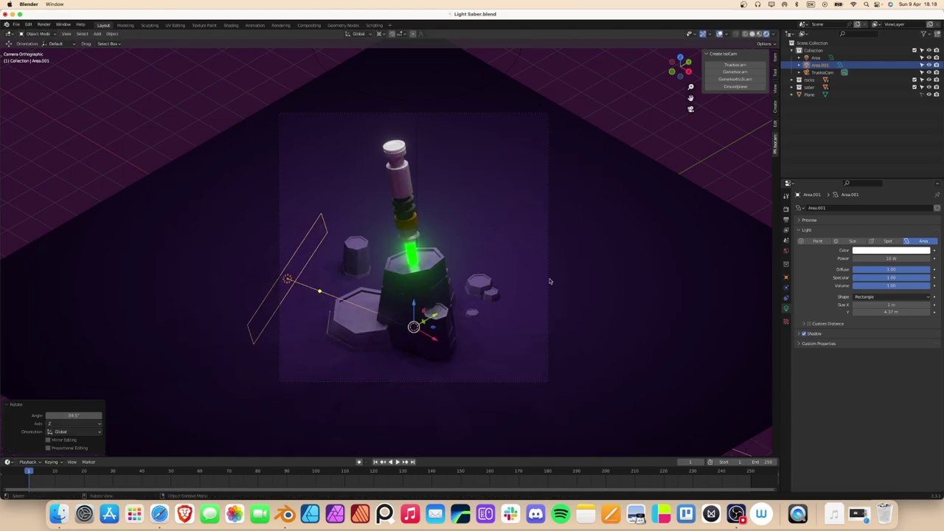
pyautogui.press('KP_0')
# Move the strip light out to the left and turn it -13° to face the saber.
pyautogui.press('KP_0')
pyautogui.press('g')
pyautogui.press('z')
pyautogui.press('z')
pyautogui.click(542, 238)
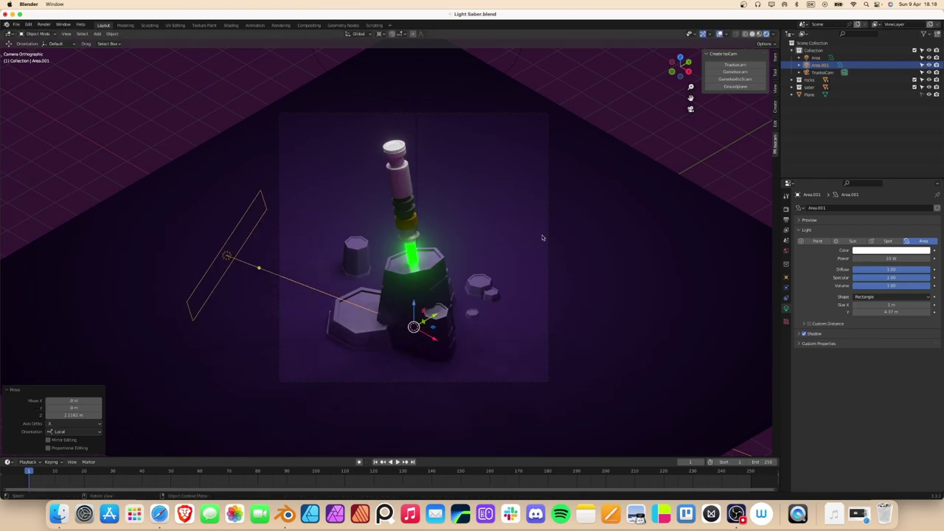
pyautogui.press('KP_0')
pyautogui.press('r')
pyautogui.click(572, 175)
pyautogui.scroll(3, 524, 218)
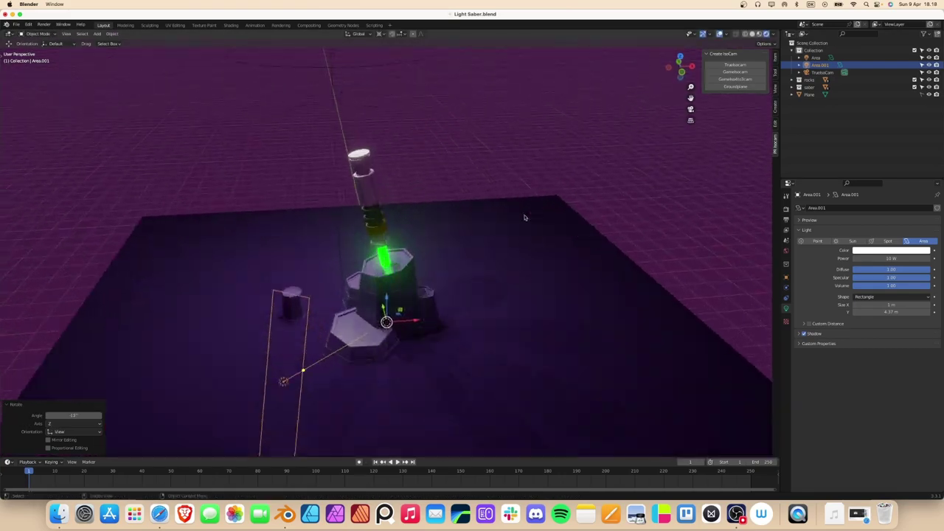
pyautogui.press('KP_0')
# Set the strip light to 150 W, tint it pink, and nudge it slightly right.
pyautogui.press('Return')
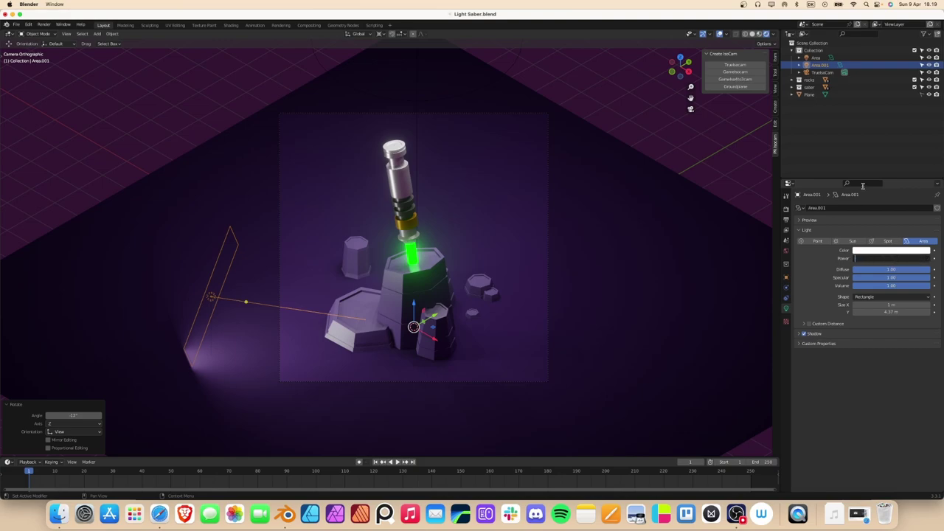
pyautogui.write('150')
pyautogui.press('Return')
pyautogui.click(887, 251)
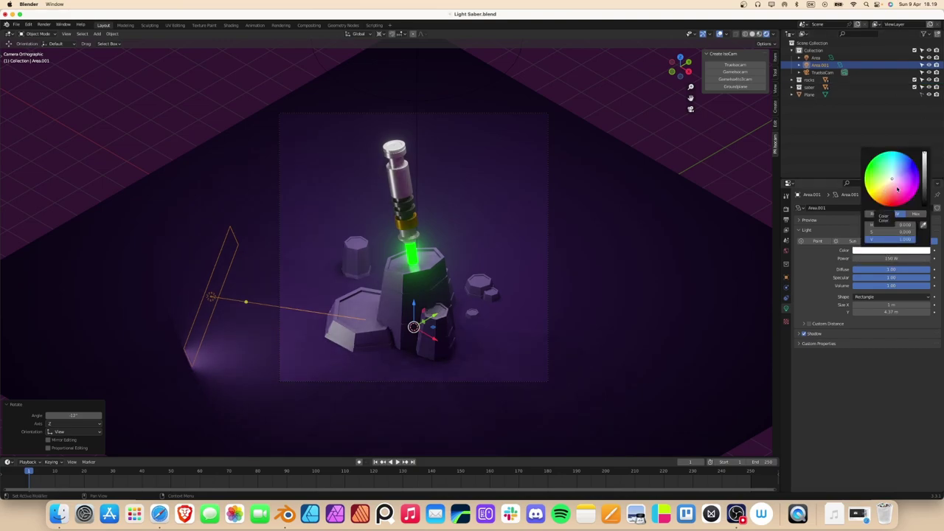
pyautogui.click(898, 190)
pyautogui.click(599, 221)
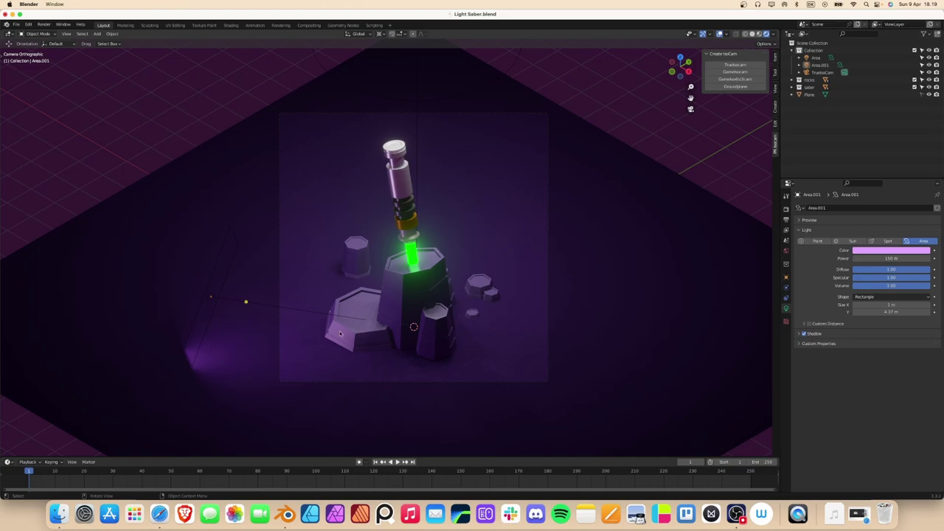
pyautogui.click(246, 302)
pyautogui.moveTo(245, 302); pyautogui.dragTo(275, 306)
pyautogui.click(586, 231)
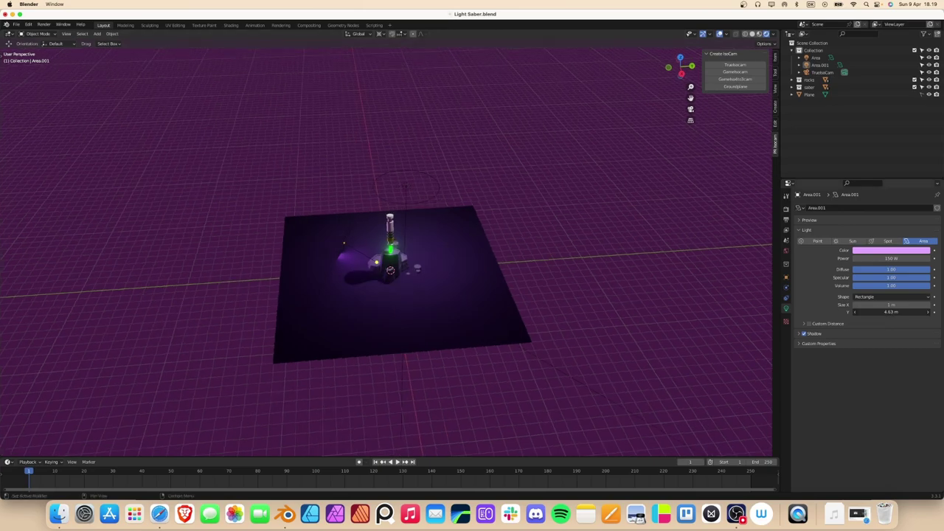
# Lengthen the side area light Area.001 to 8.02 m along Y.
pyautogui.moveTo(629, 100); pyautogui.dragTo(472, 258, button='middle')
pyautogui.click(355, 280)
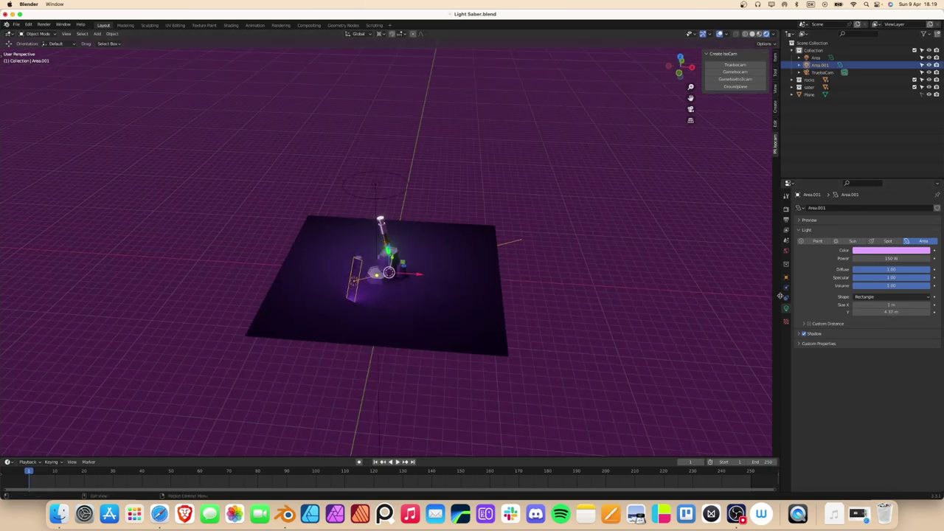
pyautogui.moveTo(891, 312); pyautogui.dragTo(915, 311)
pyautogui.moveTo(435, 258); pyautogui.dragTo(437, 194, button='middle')
pyautogui.press('KP_0')
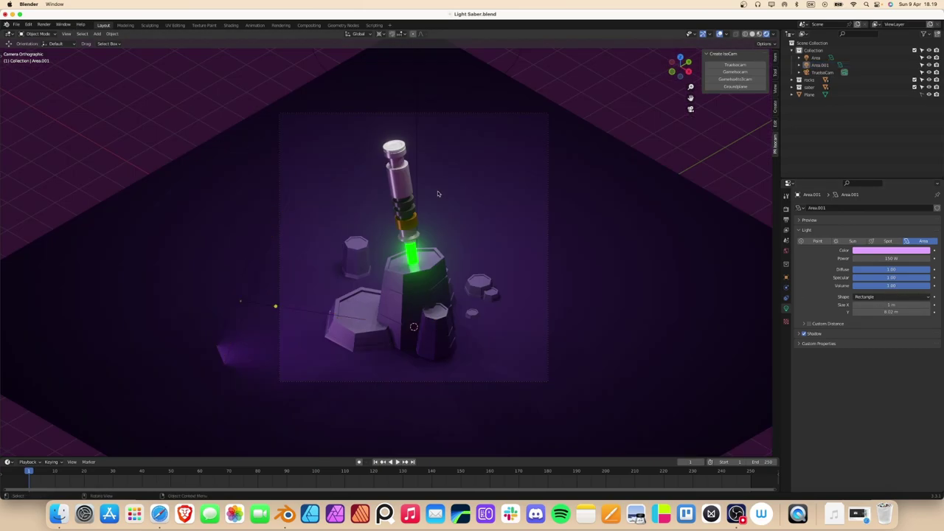
# Select the saber blade and open its emission colour in the material settings.
pyautogui.click(411, 258)
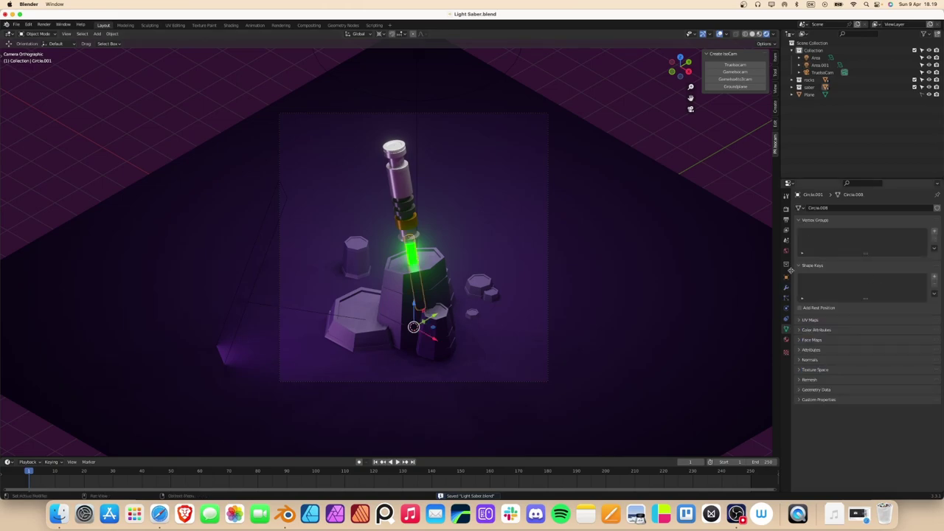
pyautogui.click(787, 339)
pyautogui.click(894, 299)
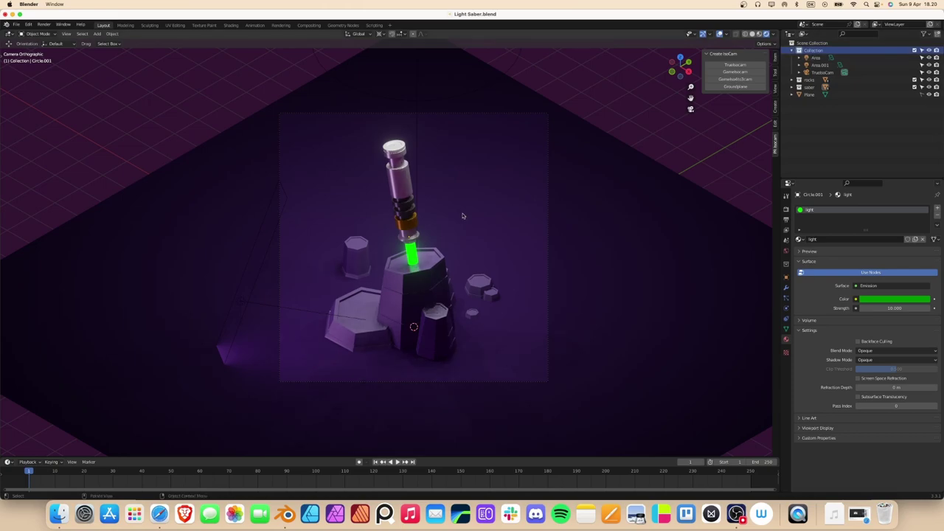
pyautogui.hotkey('shift', 'a')
# Add a spot light, raise it above the saber, and try rotating it.
pyautogui.click(502, 229)
pyautogui.press('g')
pyautogui.press('z')
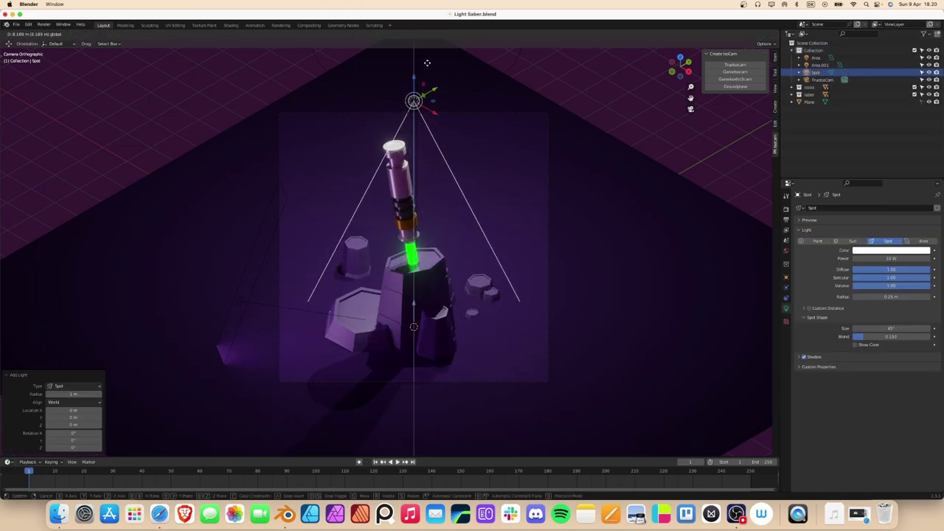
pyautogui.click(467, 216)
pyautogui.press('r')
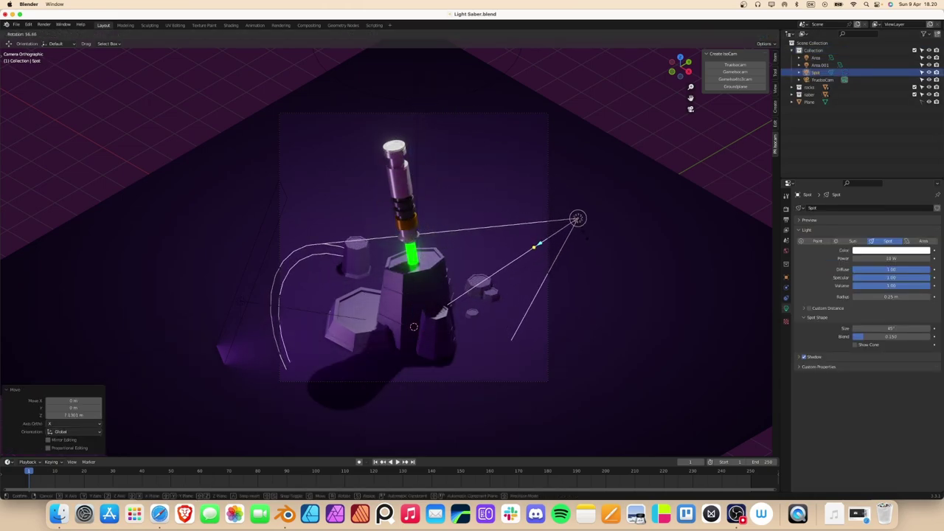
pyautogui.click(583, 343)
pyautogui.press('r')
pyautogui.press('z')
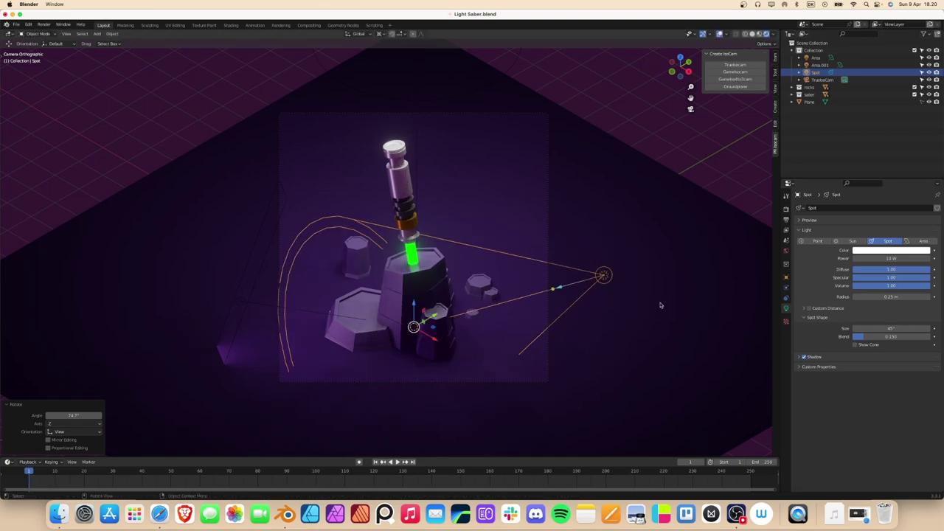
pyautogui.press('Escape')
# Readjust the spot light's height from an angled view of the scene.
pyautogui.moveTo(472, 258)
pyautogui.mouseDown(button='middle')
pyautogui.moveTo(516, 229)
pyautogui.moveTo(553, 221)
pyautogui.moveTo(552, 243)
pyautogui.mouseUp(button='middle')
pyautogui.scroll(-5, 502, 243)
pyautogui.press('KP_0')
pyautogui.moveTo(554, 179); pyautogui.dragTo(458, 173, button='middle')
pyautogui.press('g')
pyautogui.press('z')
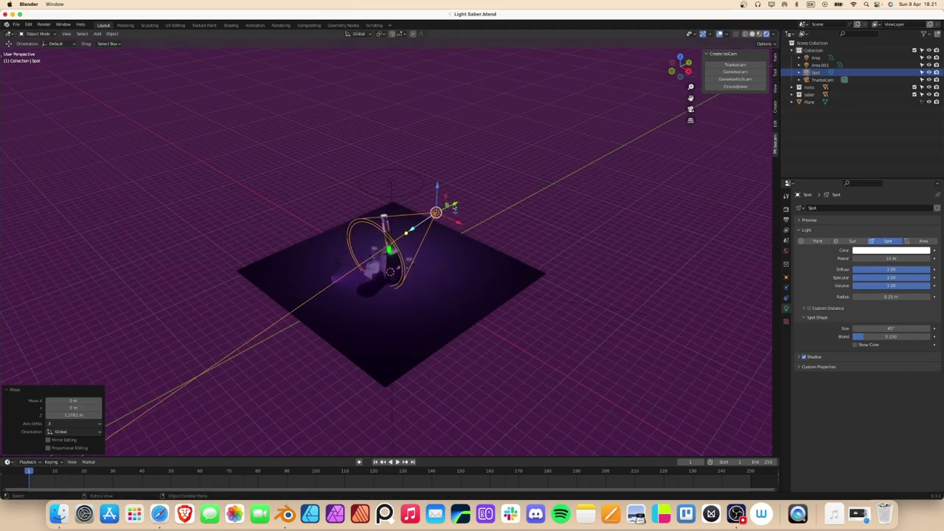
pyautogui.click(451, 206)
pyautogui.press('KP_0')
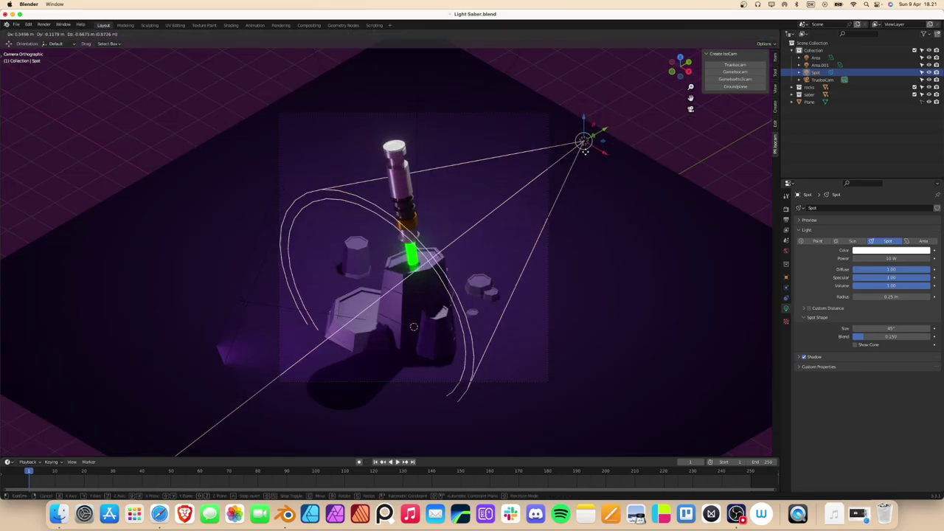
# Enlarge the spot light radius to 1.33 m, then lower and turn it.
pyautogui.moveTo(886, 297)
pyautogui.mouseDown()
pyautogui.moveTo(907, 296)
pyautogui.moveTo(897, 296)
pyautogui.mouseUp()
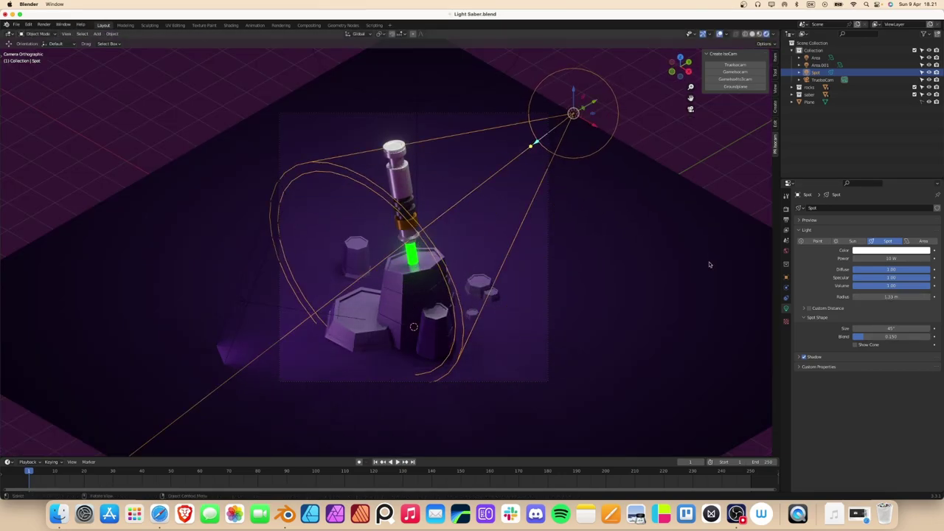
pyautogui.press('g')
pyautogui.press('z')
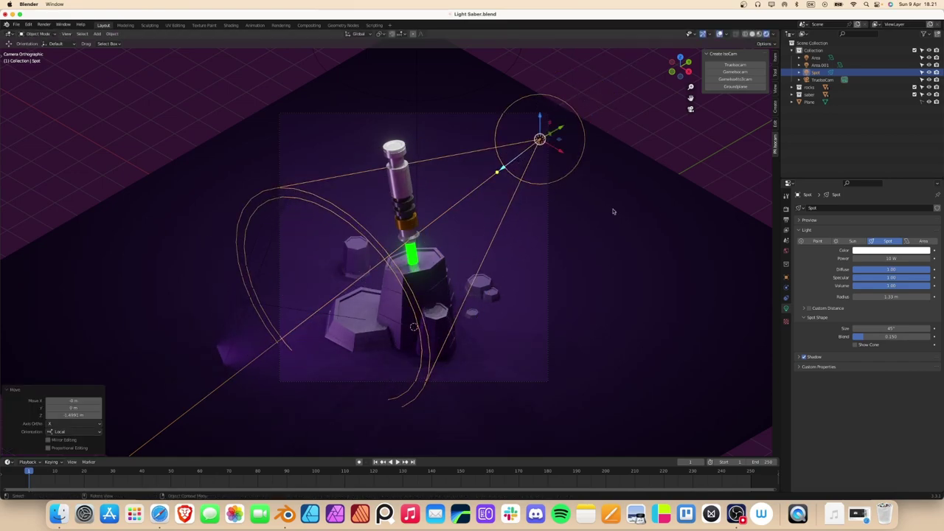
pyautogui.click(620, 199)
pyautogui.press('r')
pyautogui.press('z')
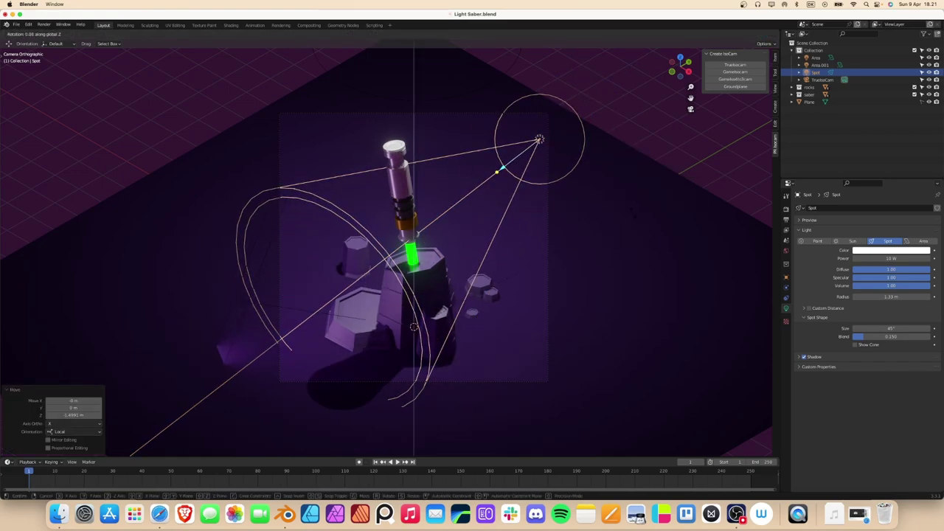
pyautogui.click(549, 185)
# Set the spot light power to 2000 W and rotate it around Z.
pyautogui.click(897, 257)
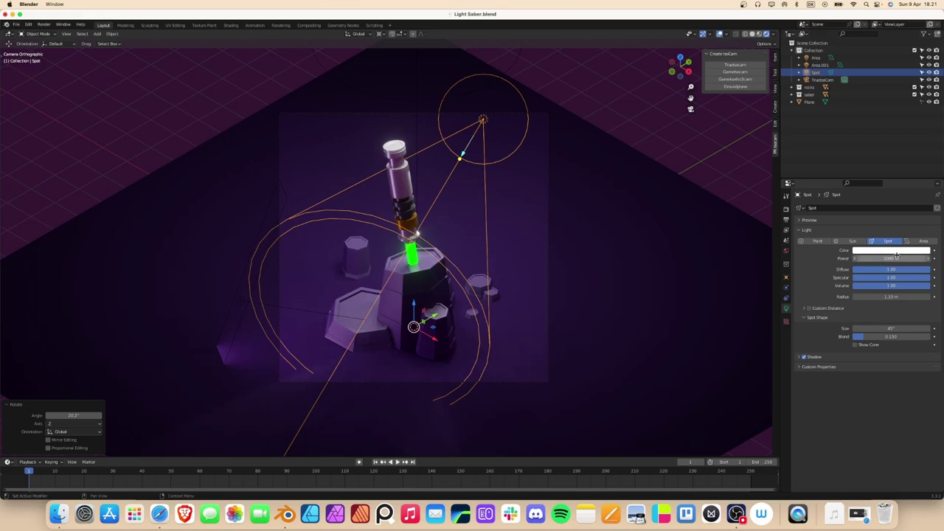
pyautogui.press('Return')
pyautogui.press('r')
pyautogui.press('z')
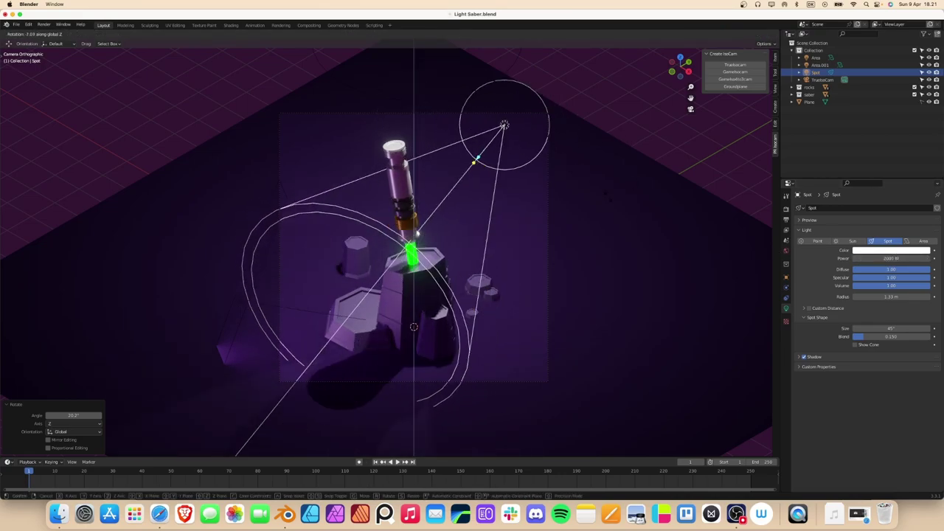
pyautogui.click(674, 288)
# Tilt the spot light so its 45° cone aims down onto the saber.
pyautogui.moveTo(674, 288); pyautogui.dragTo(491, 169, button='middle')
pyautogui.hotkey('shift', 's')
pyautogui.click(448, 245)
pyautogui.press('r')
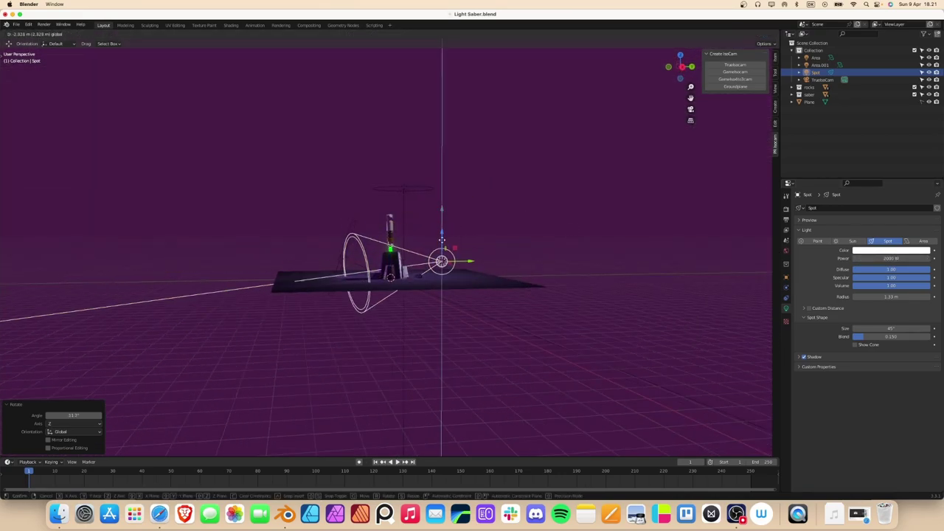
pyautogui.click(440, 237)
pyautogui.press('KP_0')
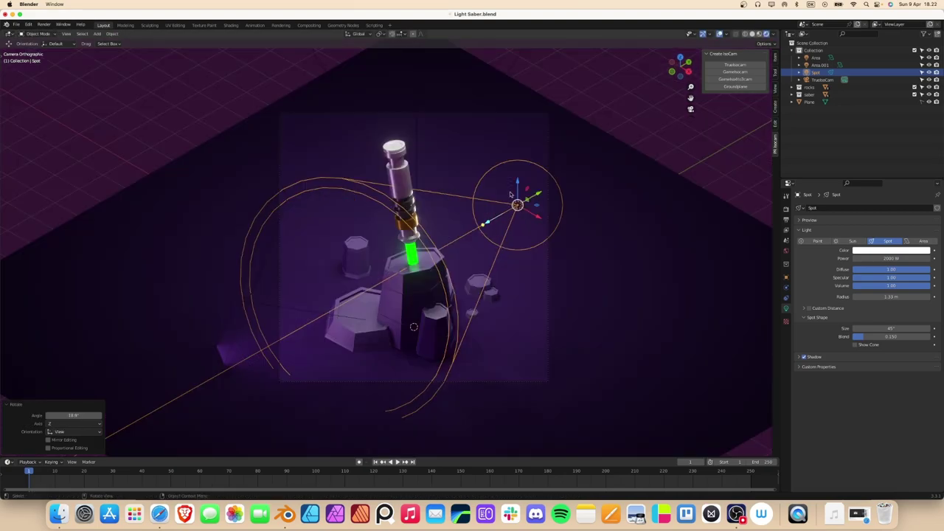
pyautogui.press('r')
pyautogui.press('r')
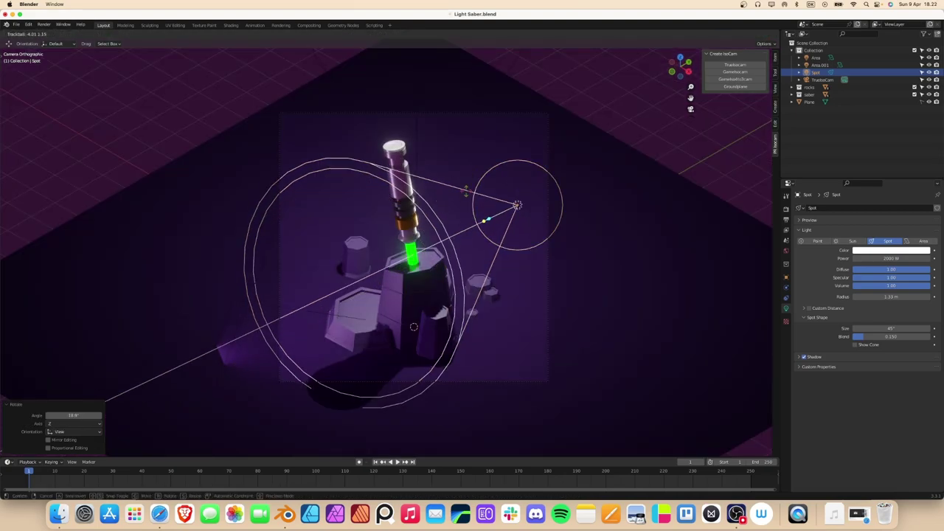
pyautogui.press('Return')
pyautogui.click(592, 111)
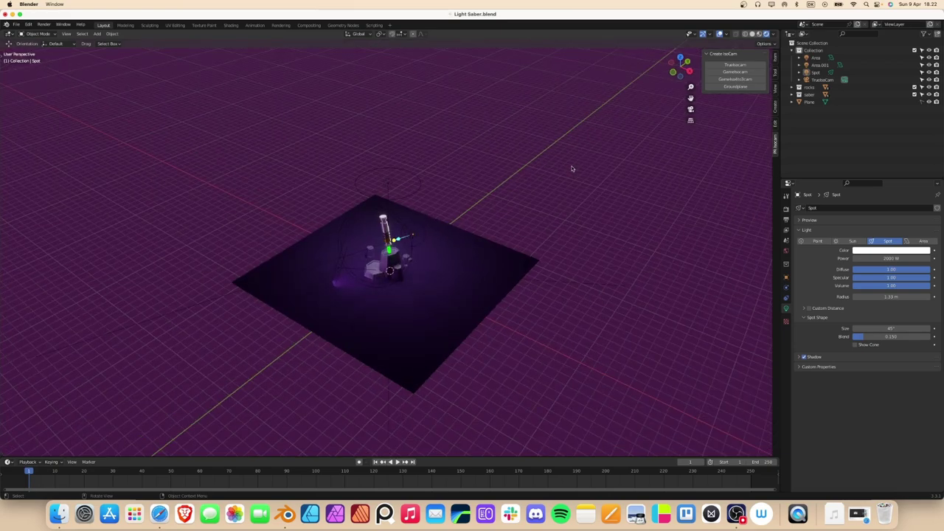
# Set the world background strength to 1.000.
pyautogui.scroll(-5, 526, 203)
pyautogui.scroll(-3, 560, 208)
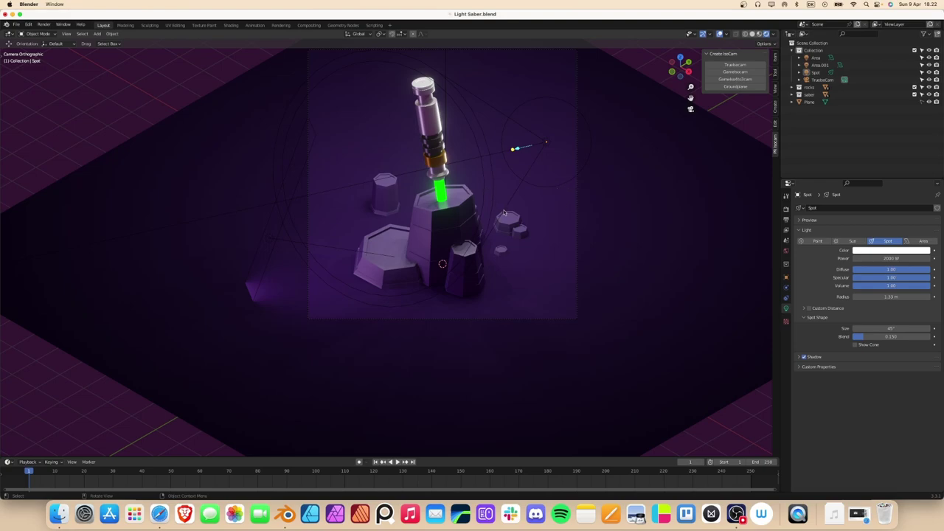
pyautogui.click(787, 251)
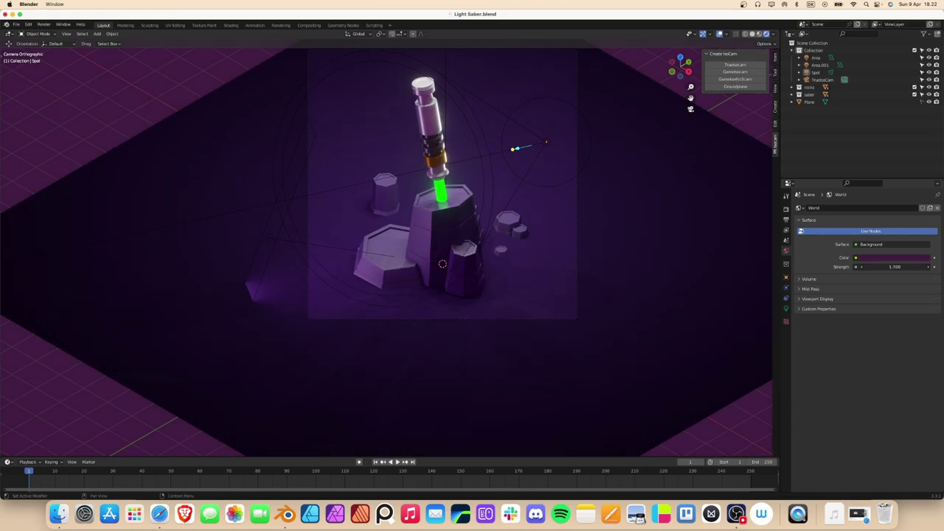
pyautogui.scroll(4, 443, 222)
pyautogui.press('Return')
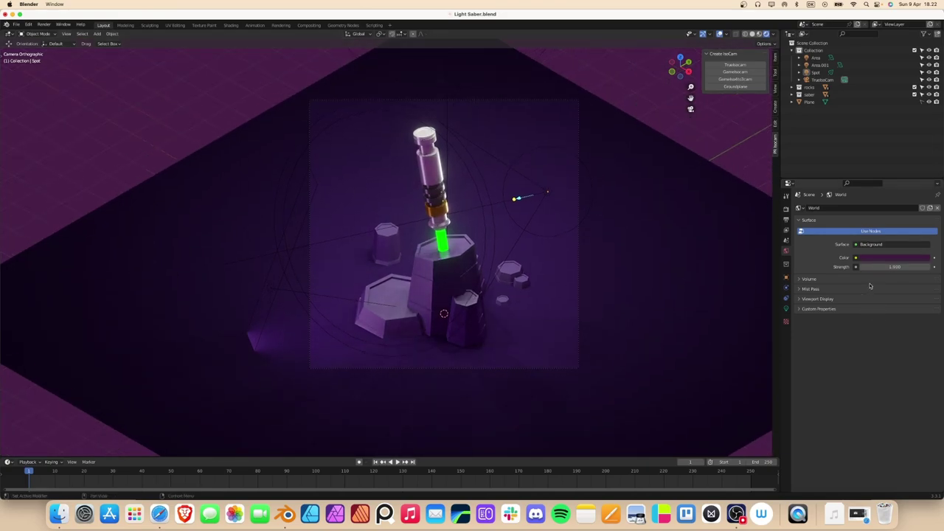
# Look through the render and output settings, expanding the output metadata section.
pyautogui.click(787, 210)
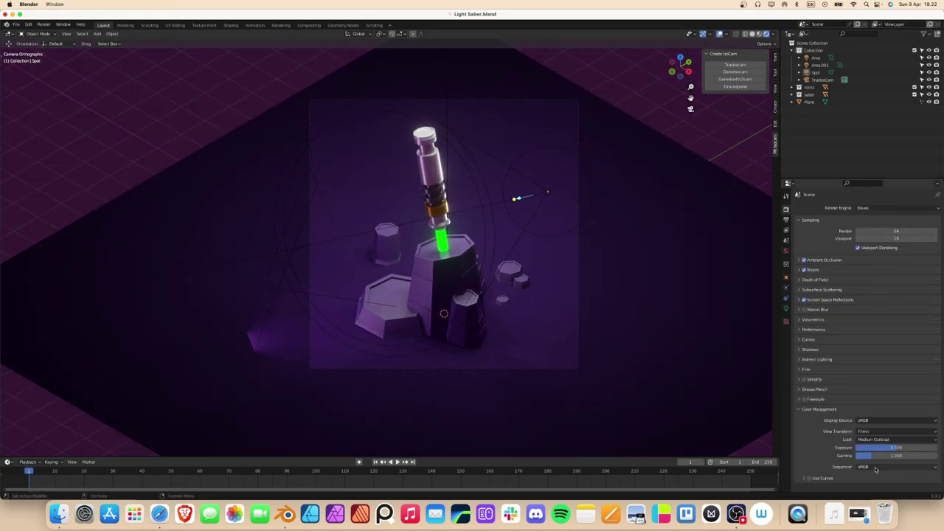
pyautogui.click(787, 223)
pyautogui.click(809, 445)
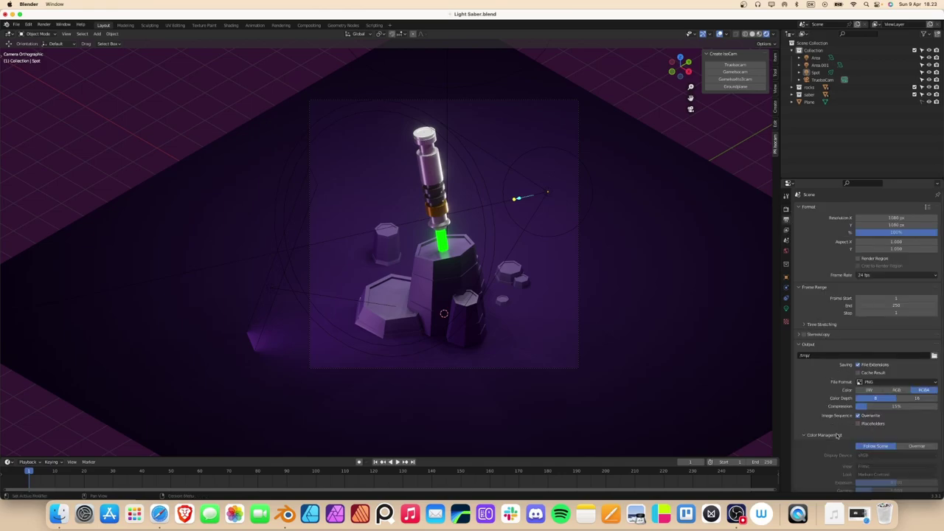
pyautogui.scroll(-2, 810, 445)
pyautogui.click(786, 209)
# Switch the render engine to Cycles on GPU Compute with viewport denoising.
pyautogui.click(896, 207)
pyautogui.click(885, 234)
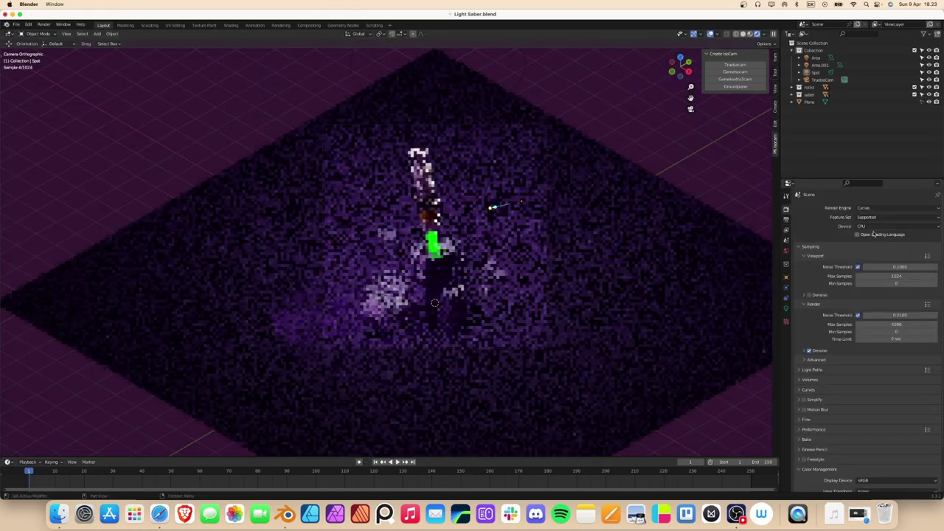
pyautogui.click(897, 226)
pyautogui.click(881, 237)
pyautogui.click(809, 286)
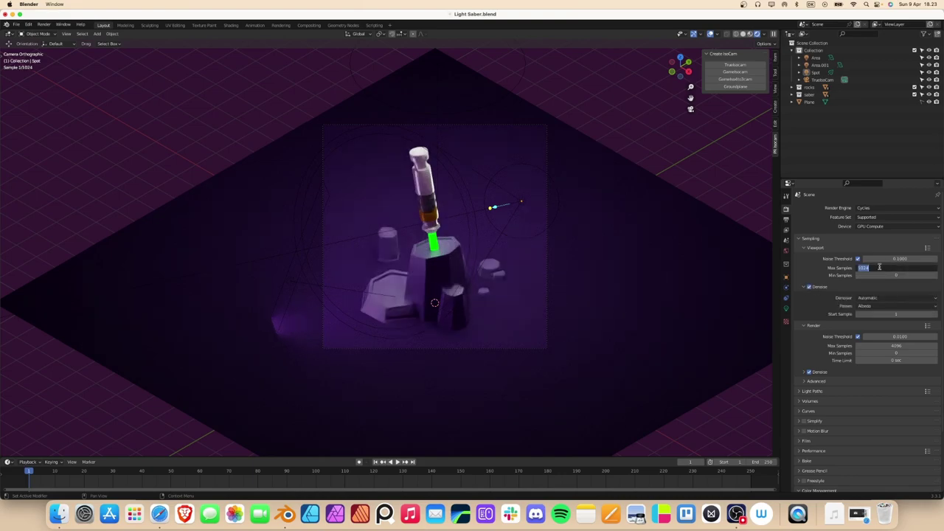
# Set viewport max samples to 64, render max samples to 512, and expand Performance.
pyautogui.click(897, 267)
pyautogui.write('64')
pyautogui.press('Return')
pyautogui.click(897, 345)
pyautogui.write('512')
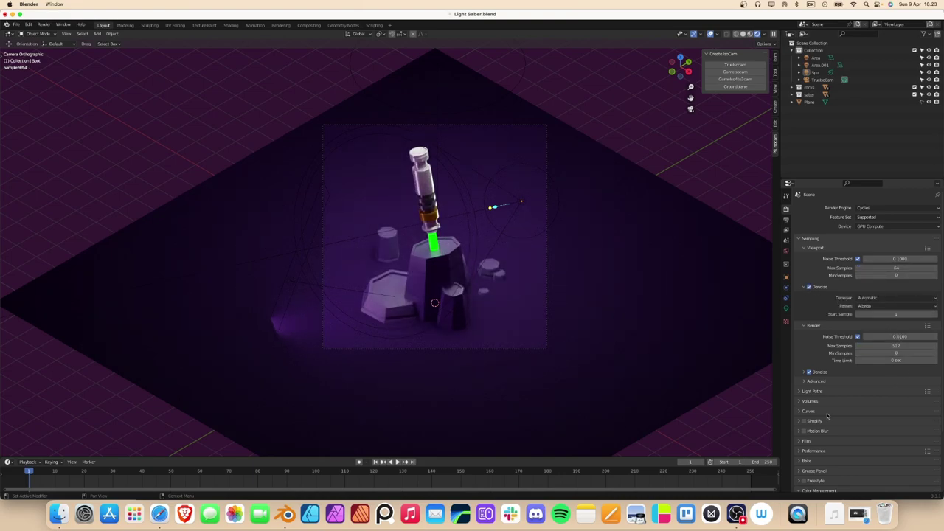
pyautogui.scroll(-3, 828, 417)
pyautogui.click(811, 378)
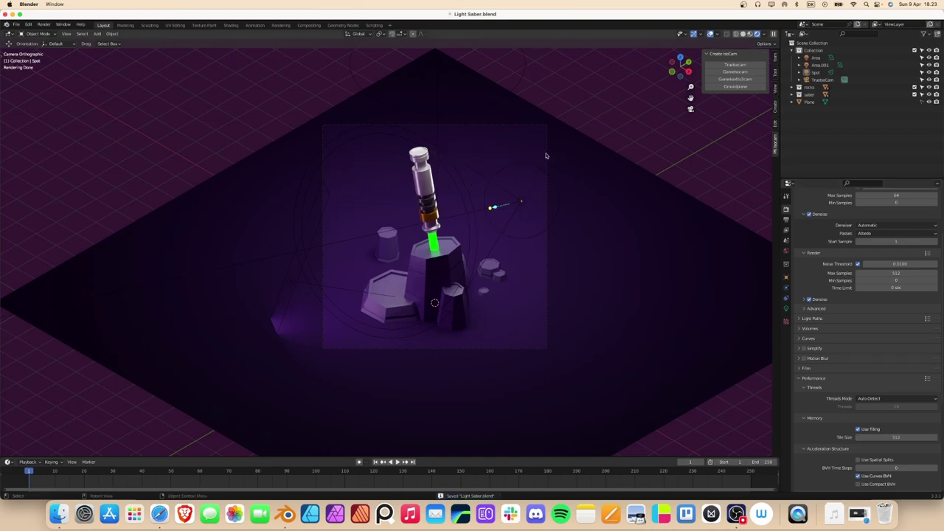
pyautogui.scroll(1, 532, 151)
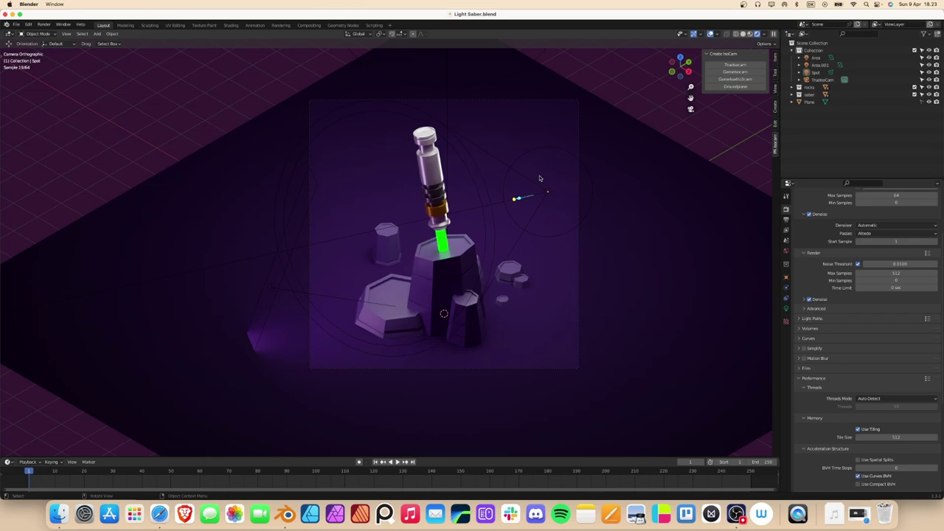
# Rotate Area.001 to -22.2° about Z and raise its power to about 200 W.
pyautogui.click(298, 288)
pyautogui.click(272, 288)
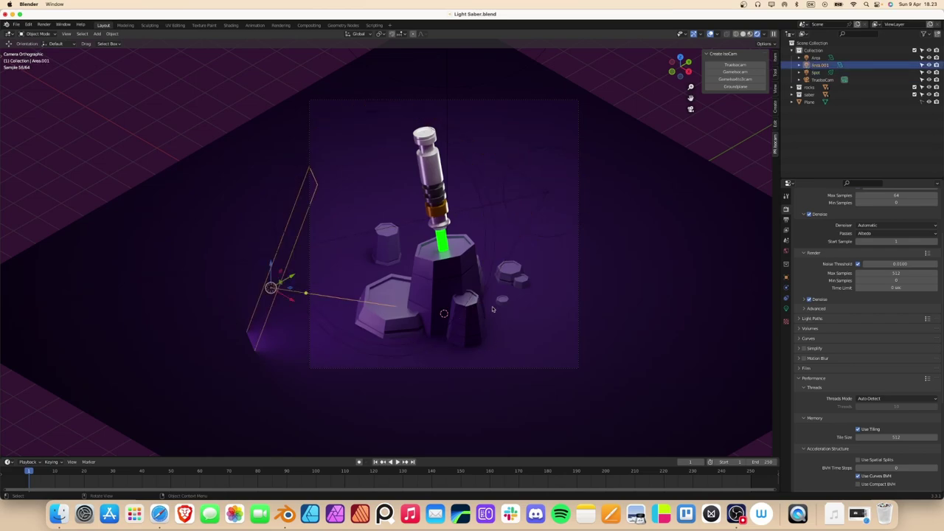
pyautogui.press('g')
pyautogui.press('z')
pyautogui.click(523, 343)
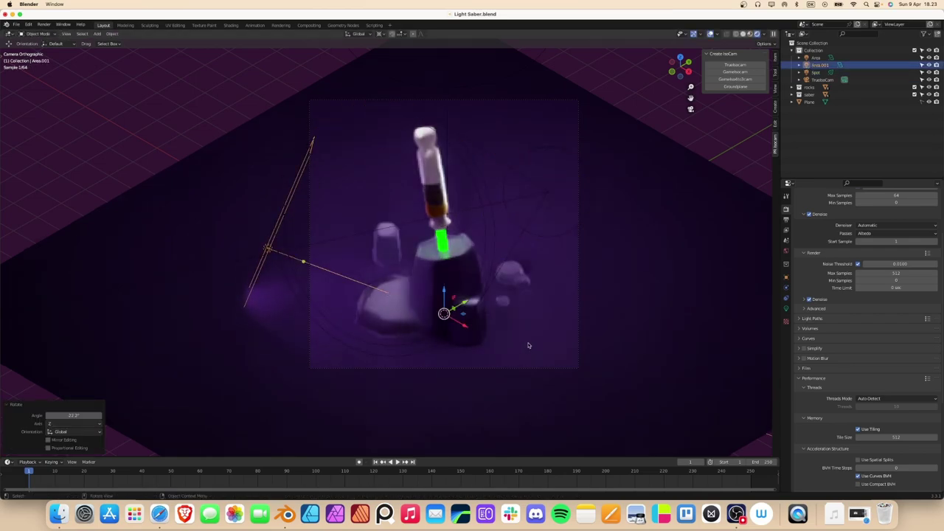
pyautogui.hotkey('alt', 'a')
pyautogui.click(268, 249)
pyautogui.click(786, 309)
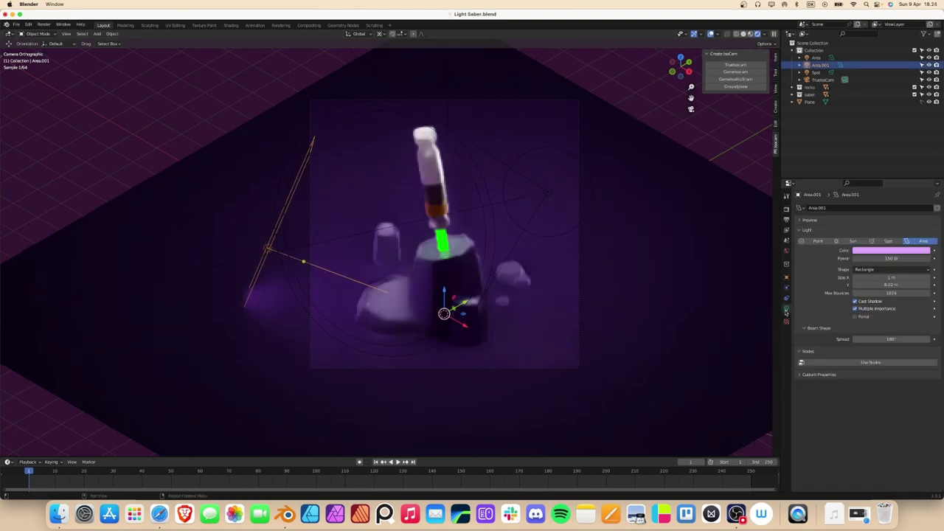
pyautogui.hotkey('alt', 'a')
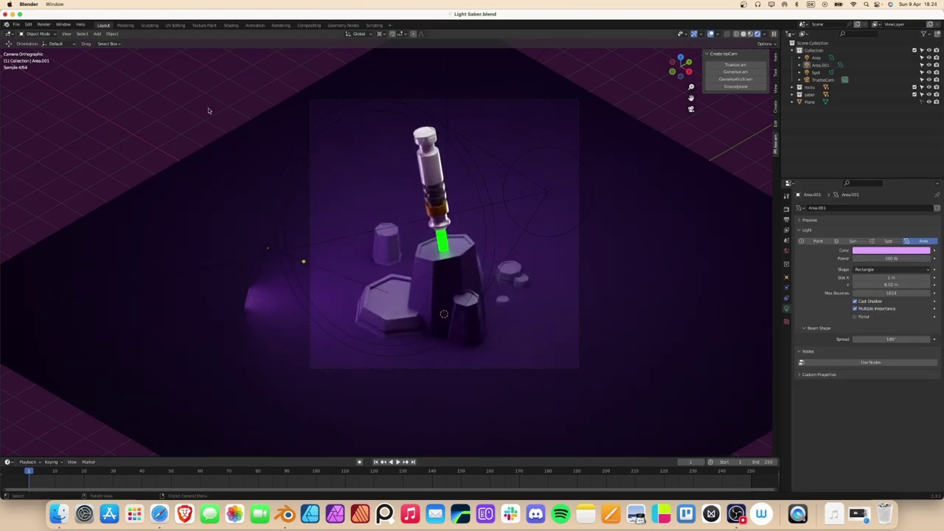
# Raise the color management exposure to 0.533.
pyautogui.click(786, 220)
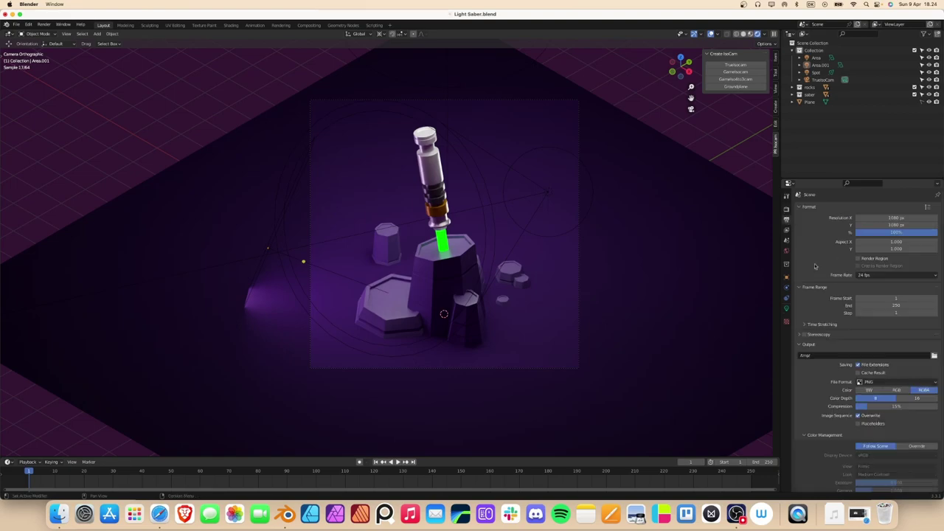
pyautogui.scroll(-2, 848, 443)
pyautogui.click(787, 209)
pyautogui.scroll(-5, 849, 332)
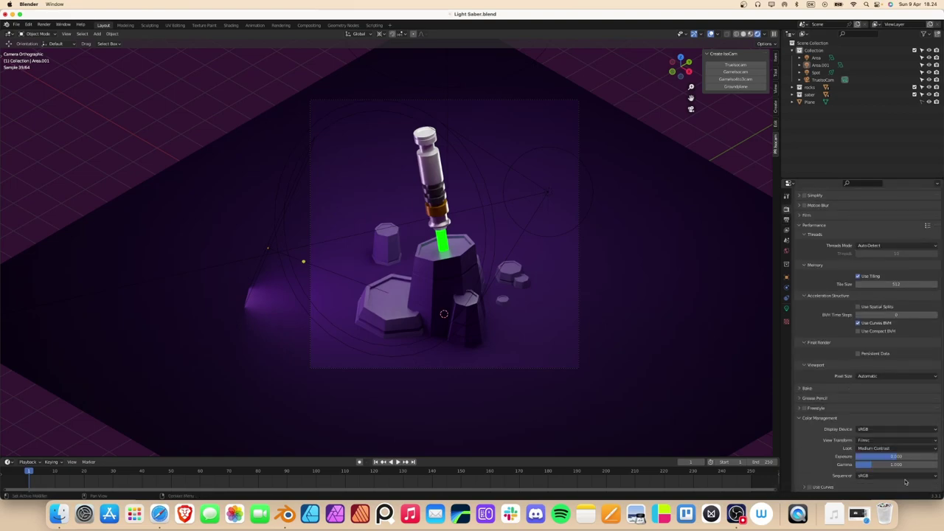
pyautogui.moveTo(886, 457); pyautogui.dragTo(897, 457)
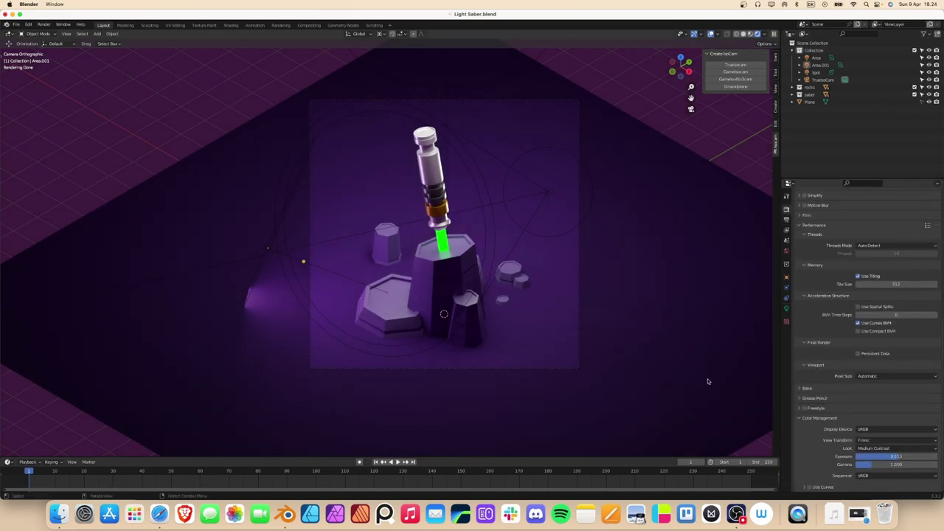
# Toggle the top Area light off and on to compare the lighting, leaving it in place.
pyautogui.click(428, 84)
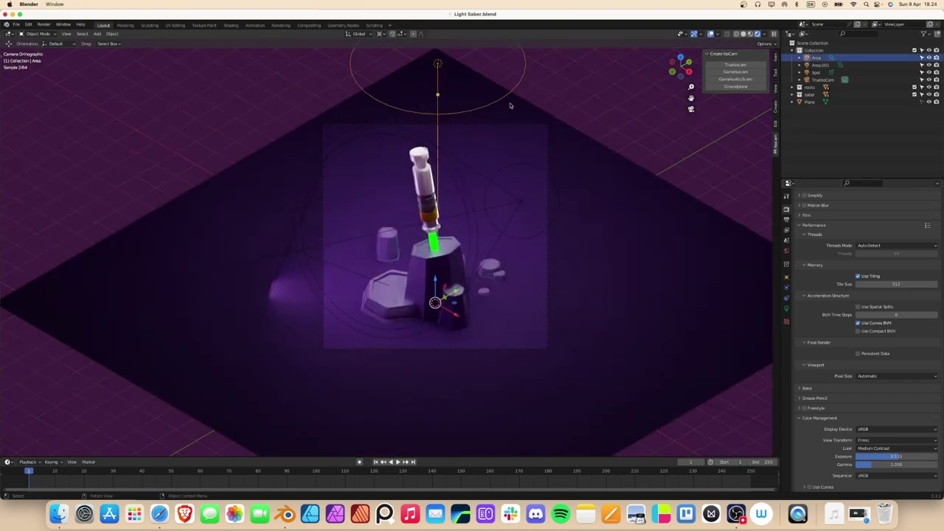
pyautogui.click(929, 57)
pyautogui.click(929, 58)
pyautogui.click(436, 64)
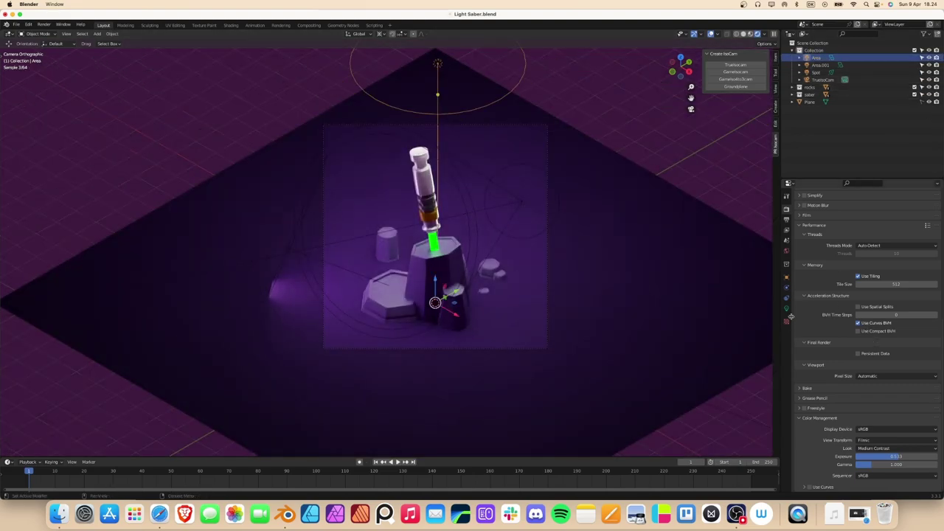
pyautogui.press('g')
pyautogui.press('Escape')
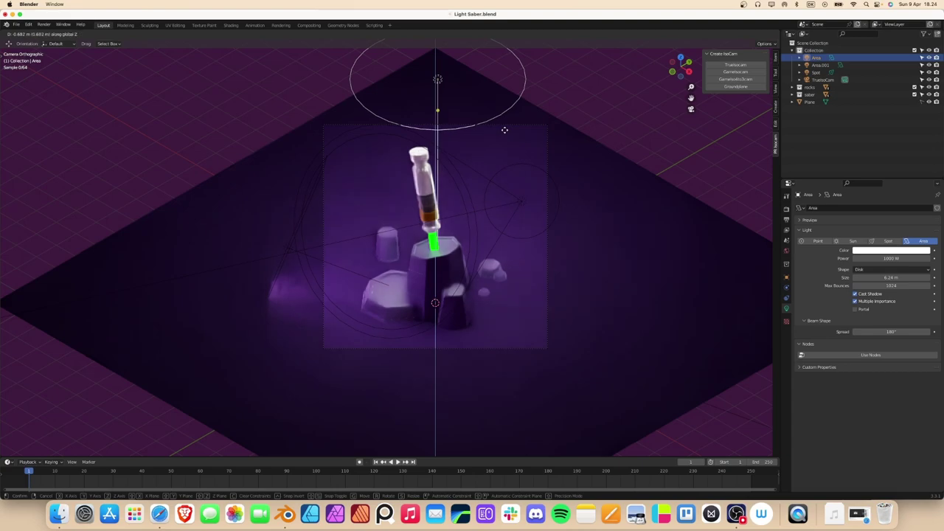
pyautogui.click(425, 111)
pyautogui.click(455, 93)
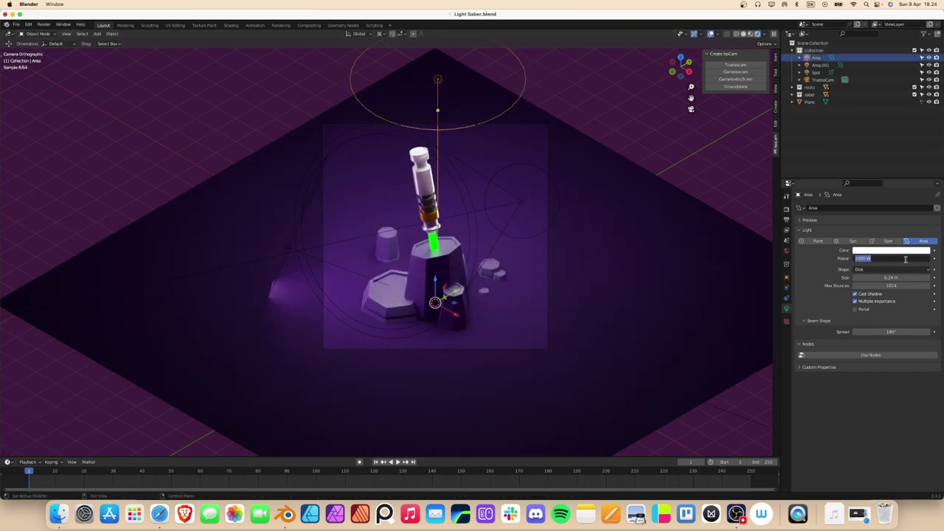
pyautogui.hotkey('alt', 'a')
# Review the World lighting and render settings panels.
pyautogui.click(786, 251)
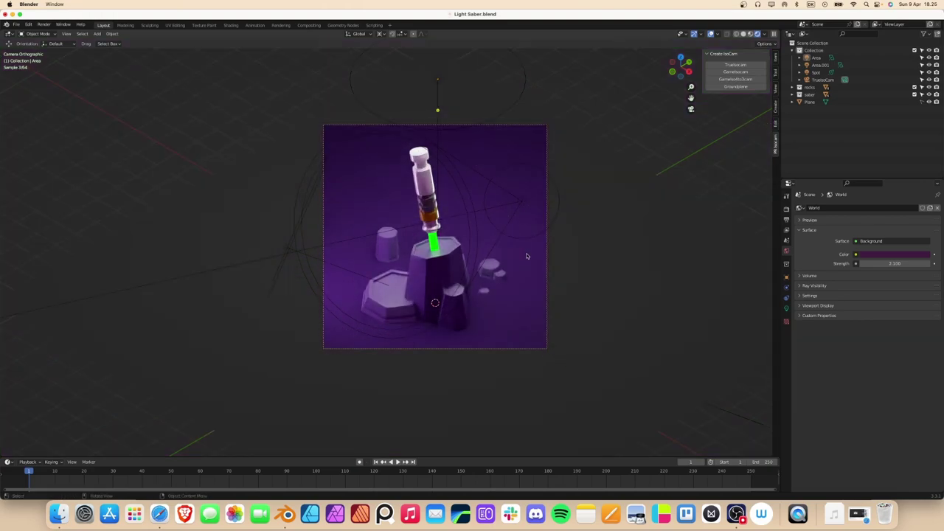
pyautogui.click(787, 209)
pyautogui.scroll(-10, 893, 443)
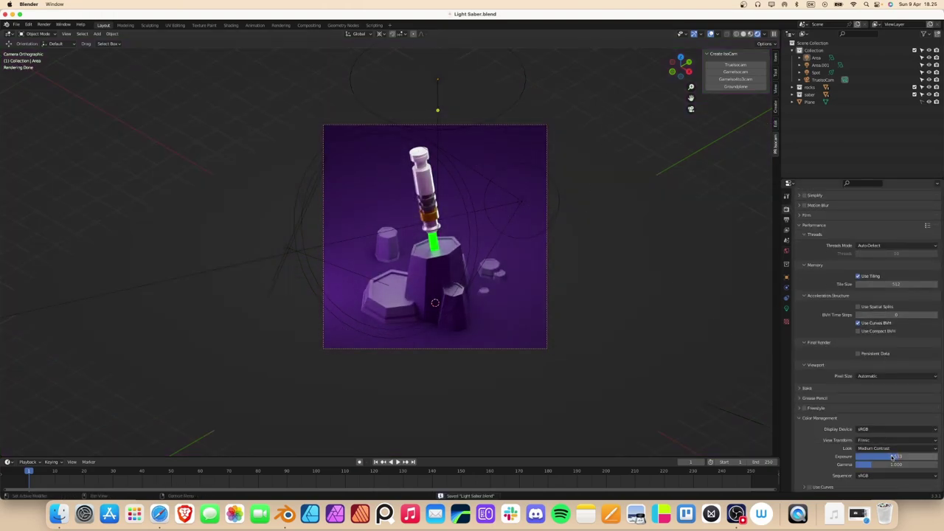
# Check the top Area light, clear the selection, and render the scene with F12.
pyautogui.click(511, 209)
pyautogui.click(499, 116)
pyautogui.click(638, 97)
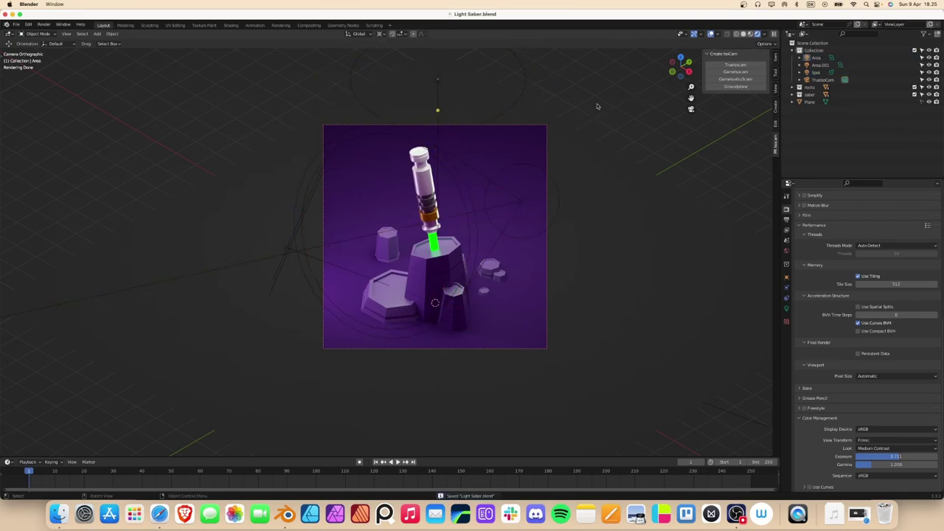
pyautogui.press('F12')
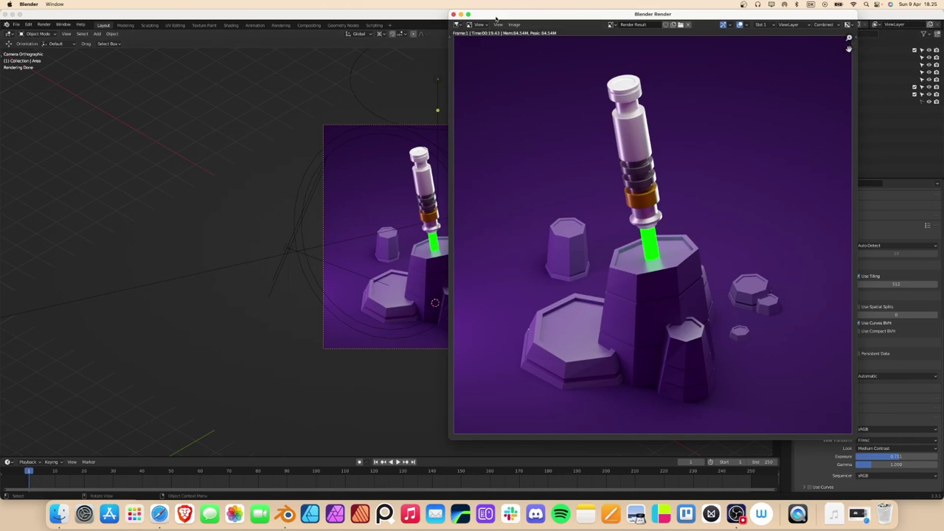
# Close the render window and adjust the height of two rocks, lowering one.
pyautogui.press('Escape')
pyautogui.click(468, 259)
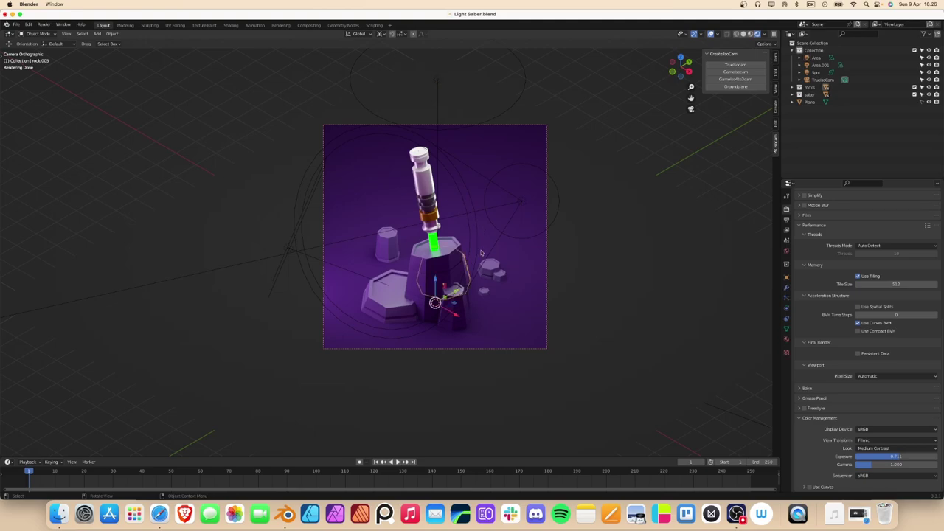
pyautogui.scroll(3, 468, 259)
pyautogui.press('g')
pyautogui.press('z')
pyautogui.click(557, 254)
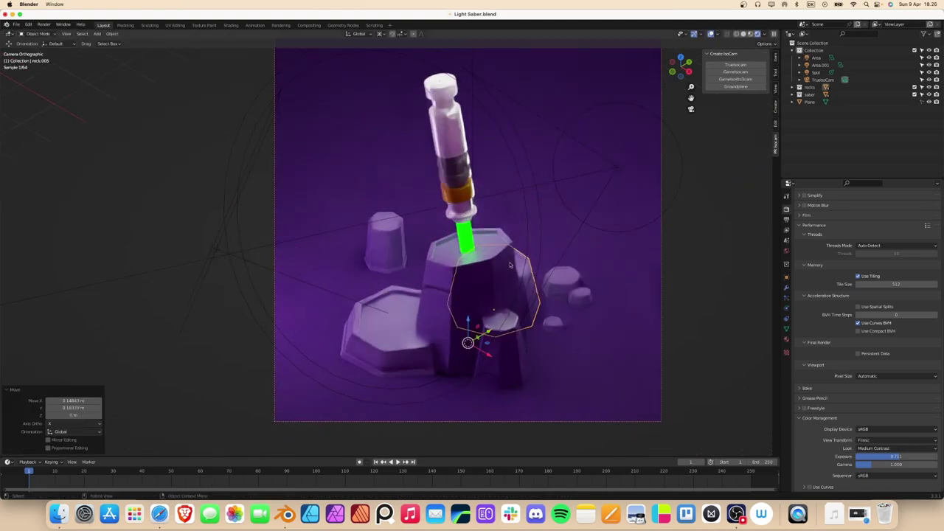
pyautogui.click(234, 133)
pyautogui.click(480, 324)
pyautogui.press('g')
pyautogui.press('z')
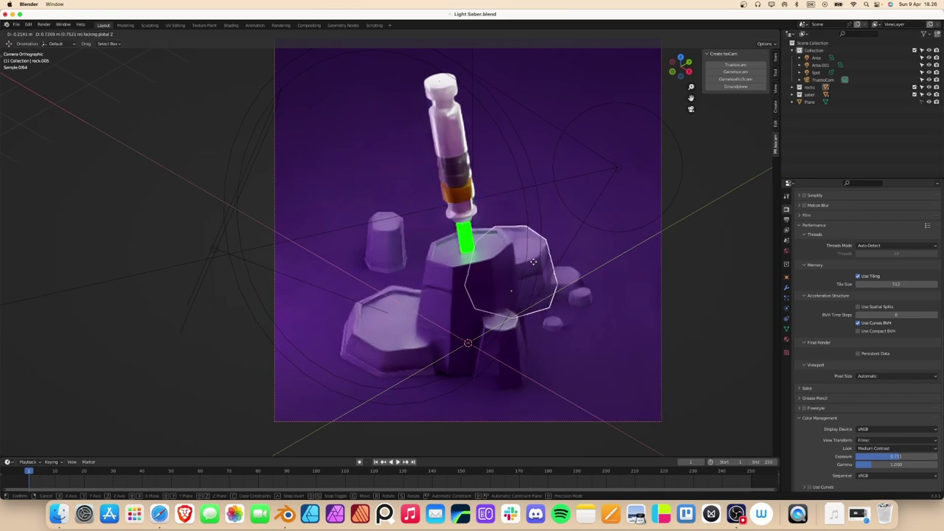
pyautogui.click(550, 322)
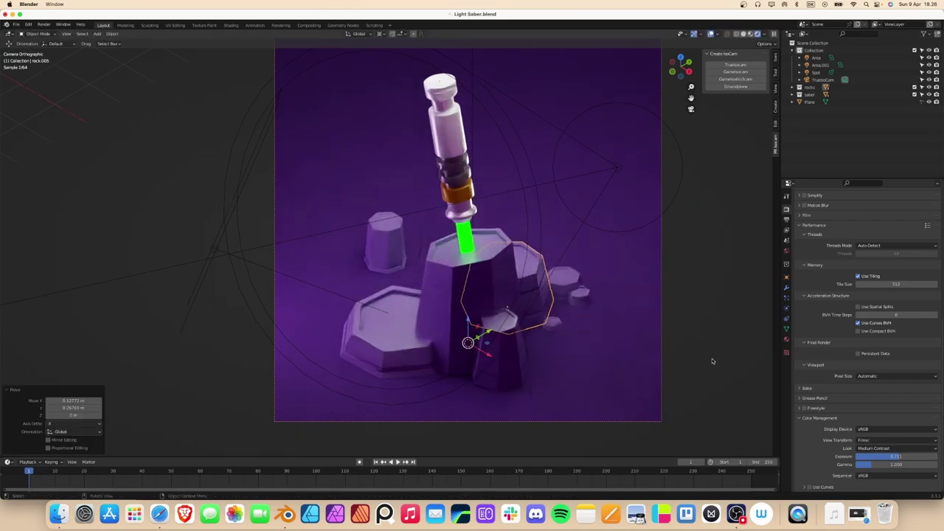
# Move the small pebbles in beside the central rock at the saber's base.
pyautogui.click(557, 325)
pyautogui.click(368, 283)
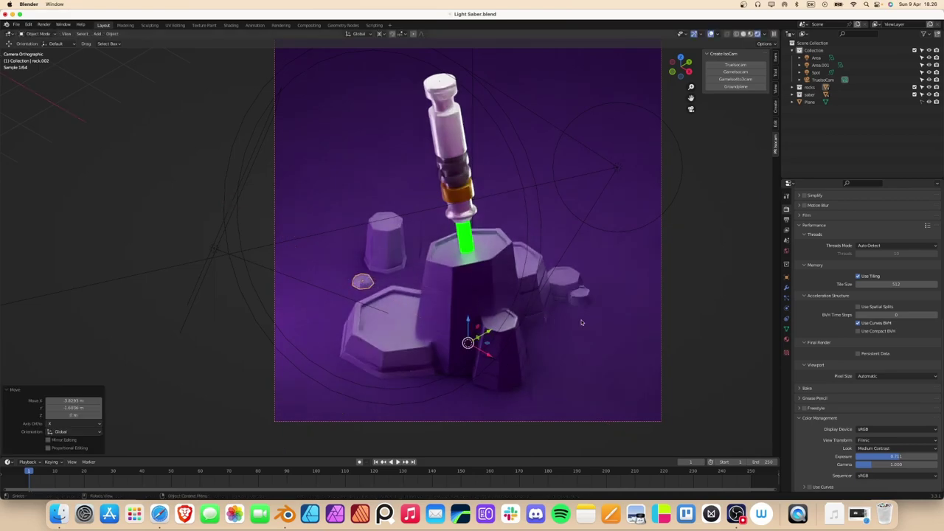
pyautogui.click(396, 265)
pyautogui.press('g')
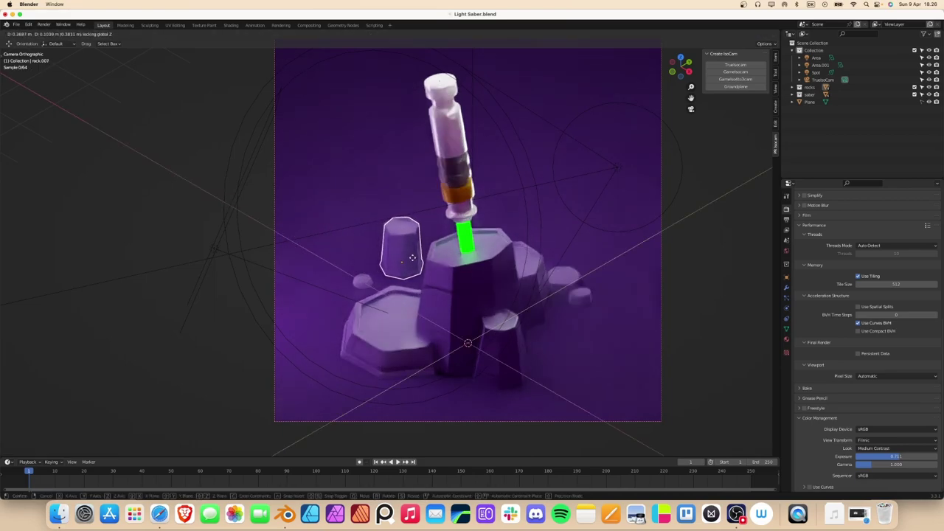
pyautogui.click(430, 260)
pyautogui.click(364, 281)
pyautogui.press('g')
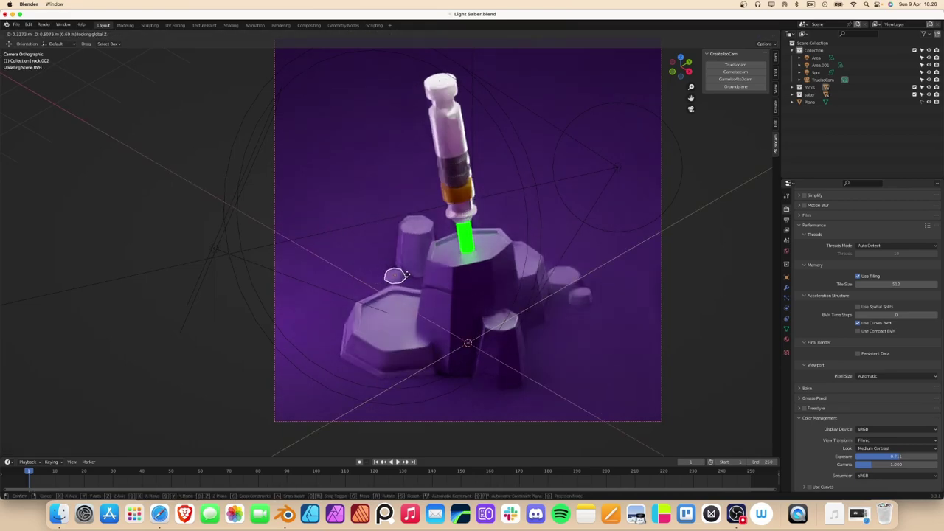
pyautogui.click(406, 275)
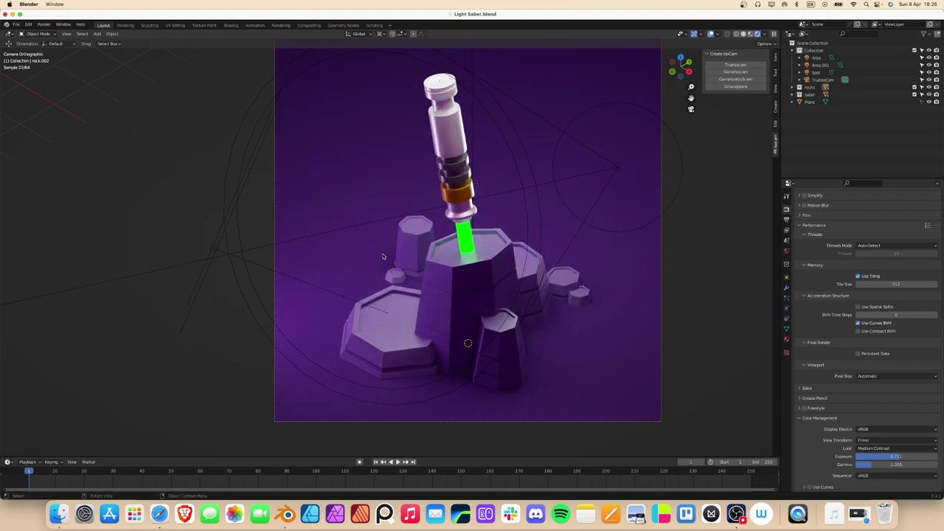
pyautogui.scroll(-2, 383, 256)
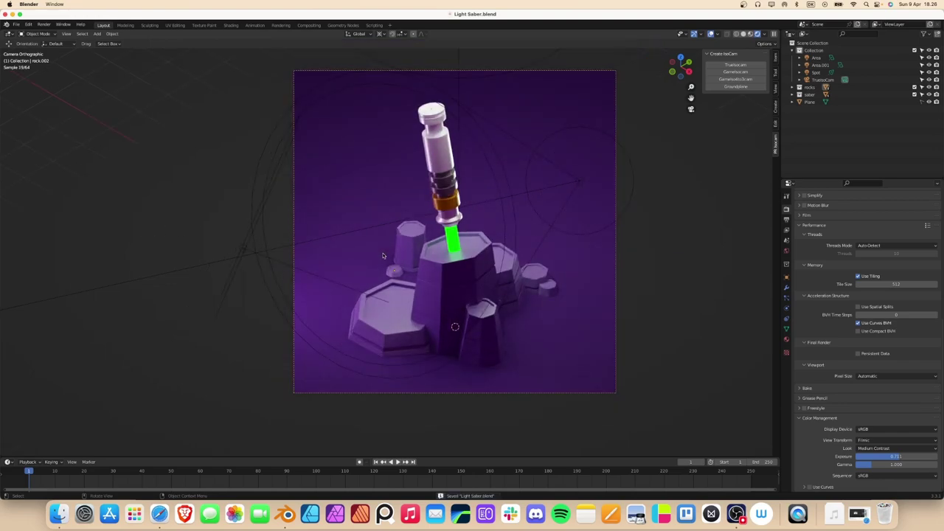
# Reset the central rock's origin and isolate it in solid shading.
pyautogui.rightClick(414, 245)
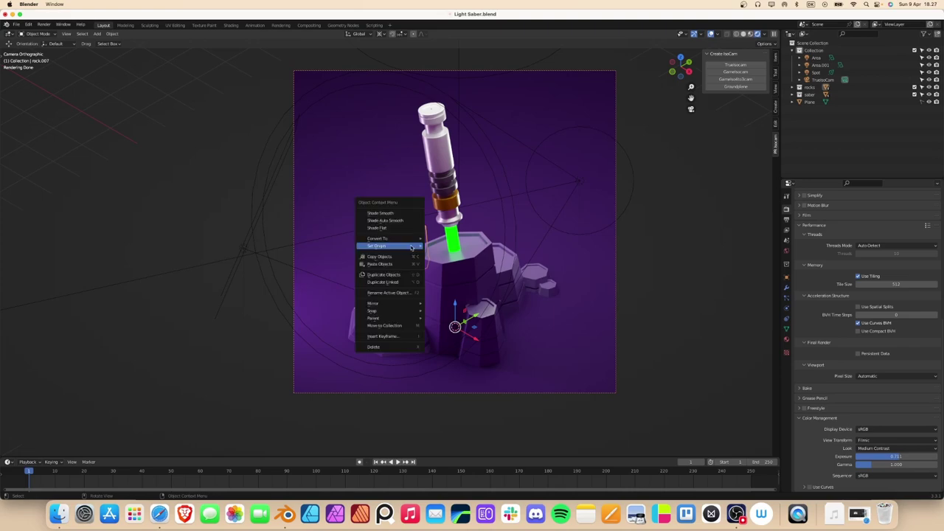
pyautogui.click(450, 251)
pyautogui.press('z')
pyautogui.click(402, 249)
pyautogui.scroll(2, 401, 249)
pyautogui.press('KP_Divide')
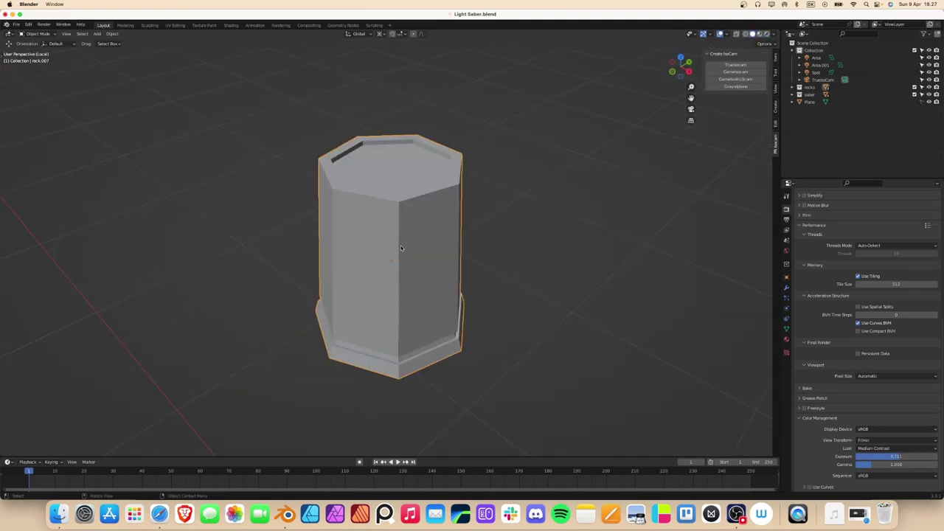
pyautogui.moveTo(401, 245)
pyautogui.mouseDown(button='middle')
pyautogui.moveTo(432, 202)
pyautogui.moveTo(443, 214)
pyautogui.mouseUp(button='middle')
# Add a beveled, inward-shrunk loop band and another loop cut near the rock's top.
pyautogui.press('Tab')
pyautogui.hotkey('ctrl', 'r')
pyautogui.click(453, 231)
pyautogui.click(458, 233)
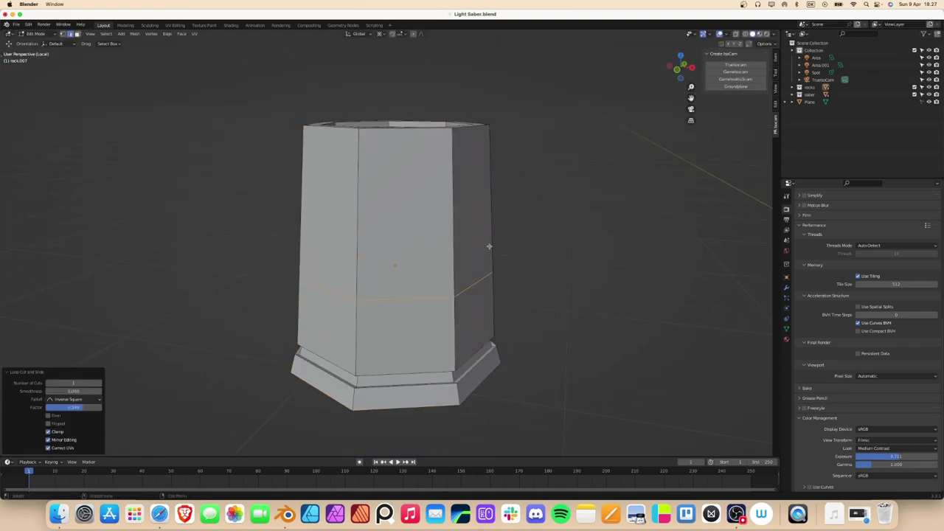
pyautogui.hotkey('ctrl', 'b')
pyautogui.click(569, 288)
pyautogui.hotkey('alt', 's')
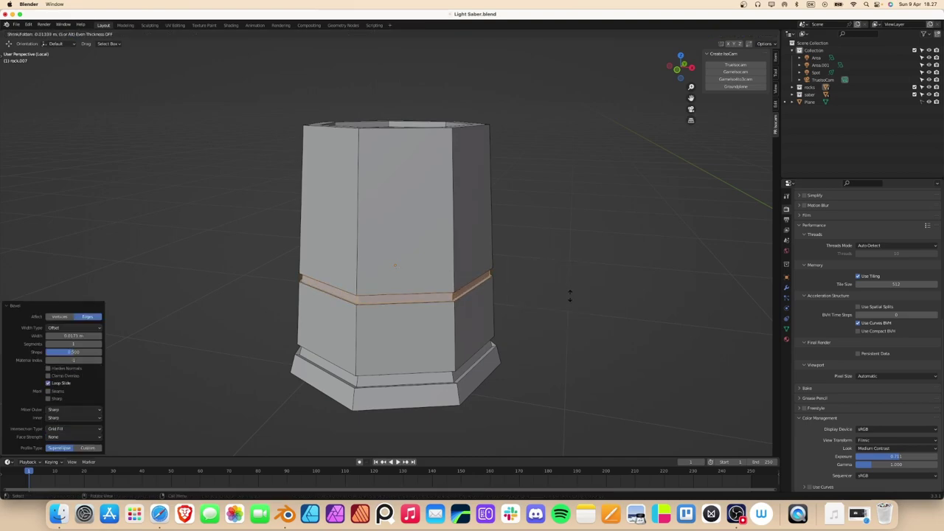
pyautogui.click(566, 295)
pyautogui.hotkey('ctrl', 'r')
pyautogui.click(457, 157)
pyautogui.click(534, 181)
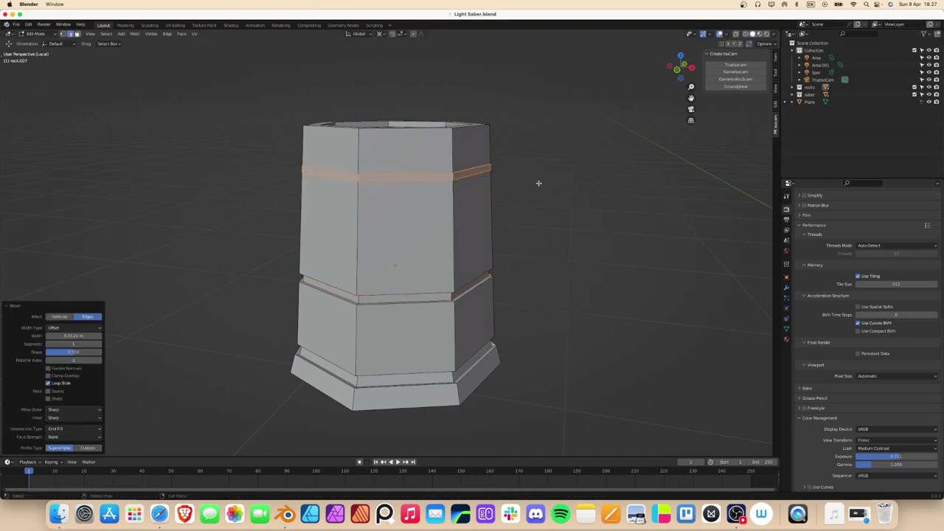
pyautogui.hotkey('ctrl', 'Tab')
pyautogui.click(579, 234)
# Inset the top face of the saber's base rock by 0.5801 m.
pyautogui.press('KP_Divide')
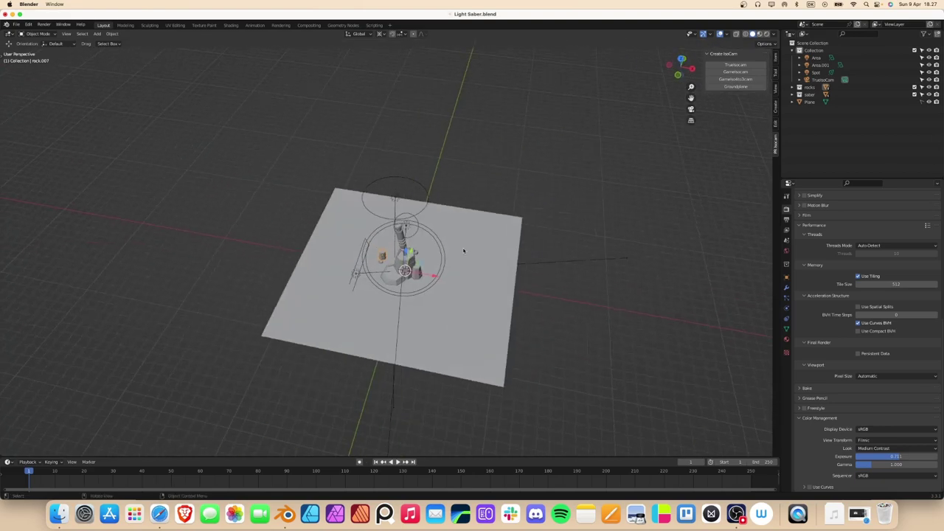
pyautogui.scroll(5, 473, 244)
pyautogui.moveTo(472, 243); pyautogui.dragTo(516, 221, button='middle')
pyautogui.press('i')
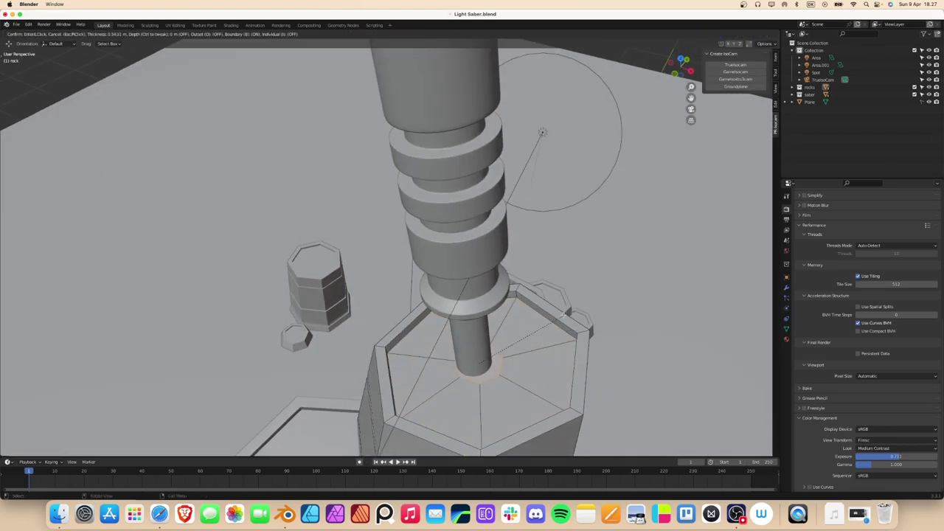
pyautogui.click(610, 316)
# Sink the blade down into the rock's inset top and switch to camera view.
pyautogui.moveTo(610, 316)
pyautogui.mouseDown(button='middle')
pyautogui.moveTo(470, 231)
pyautogui.moveTo(470, 292)
pyautogui.mouseUp(button='middle')
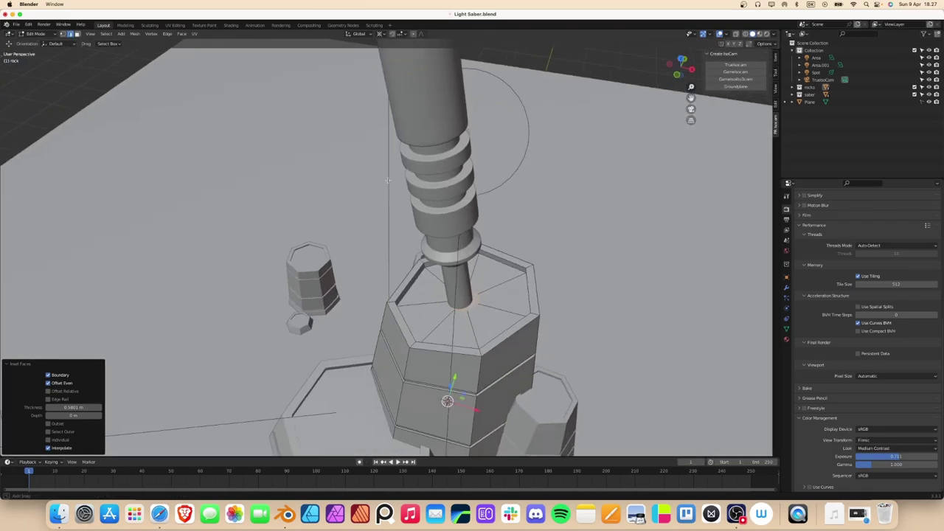
pyautogui.press('g')
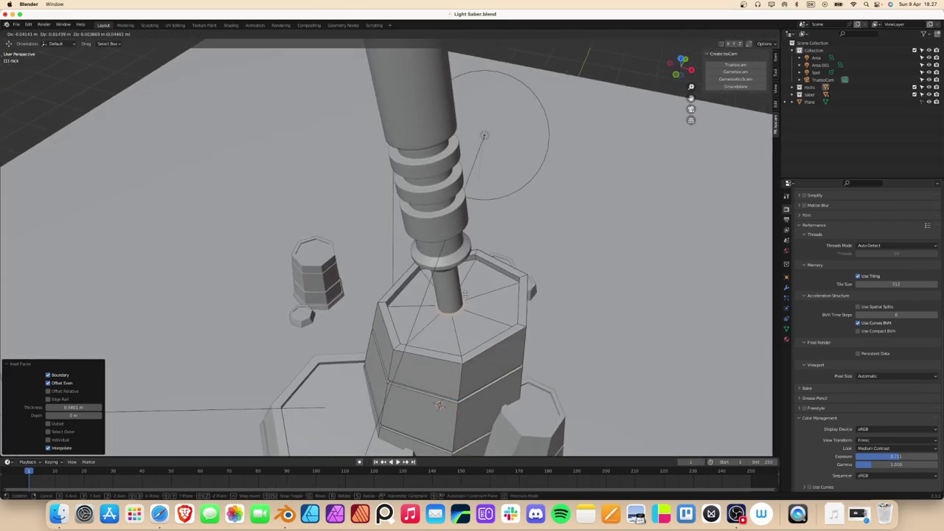
pyautogui.click(465, 294)
pyautogui.moveTo(465, 294); pyautogui.dragTo(495, 228, button='middle')
pyautogui.press('Tab')
pyautogui.scroll(-5, 517, 231)
pyautogui.scroll(5, 531, 233)
pyautogui.scroll(-5, 535, 234)
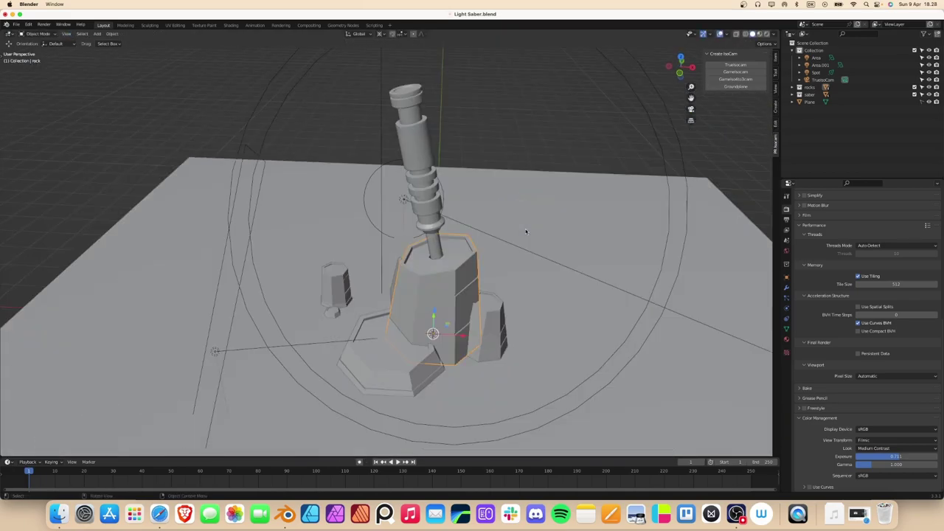
pyautogui.press('KP_0')
# Confirm the rock's new size, save the Light Saber file, and preview in rendered shading.
pyautogui.click(566, 214)
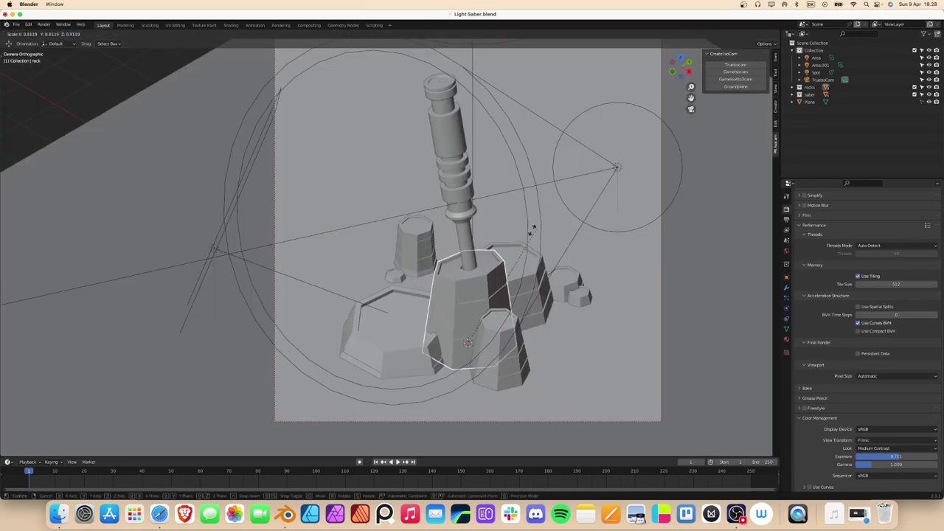
pyautogui.hotkey('ctrl', 's')
pyautogui.press('z')
pyautogui.press('z')
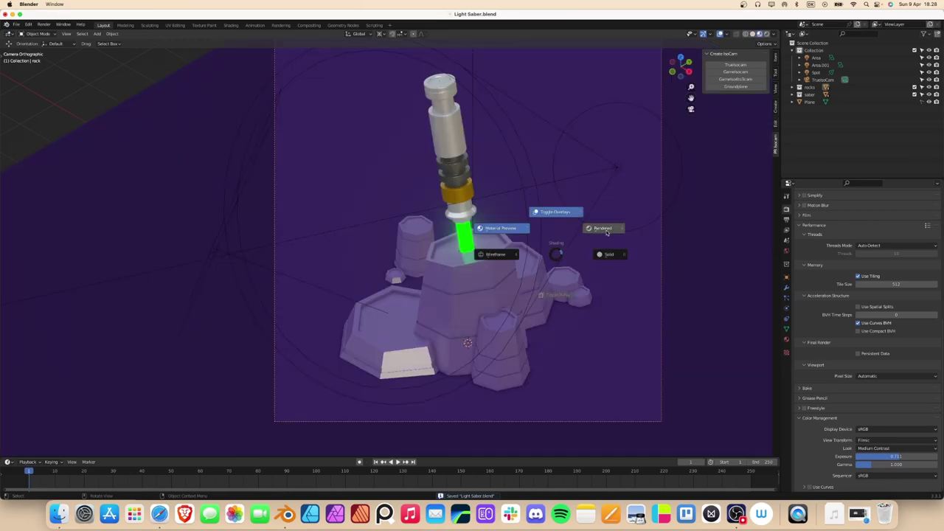
pyautogui.click(607, 233)
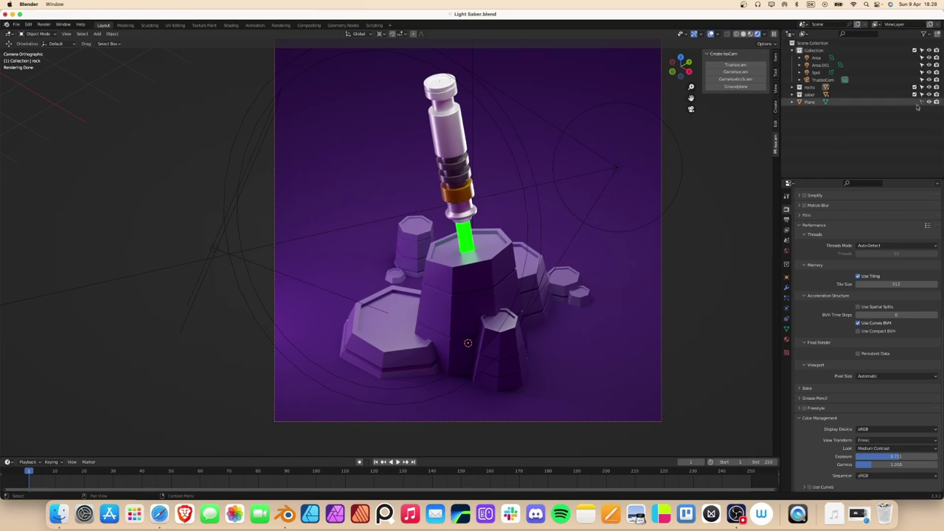
# Rename the Plane to ground and darken its material's base colour to near-black.
pyautogui.doubleClick(810, 102)
pyautogui.write('round')
pyautogui.press('Return')
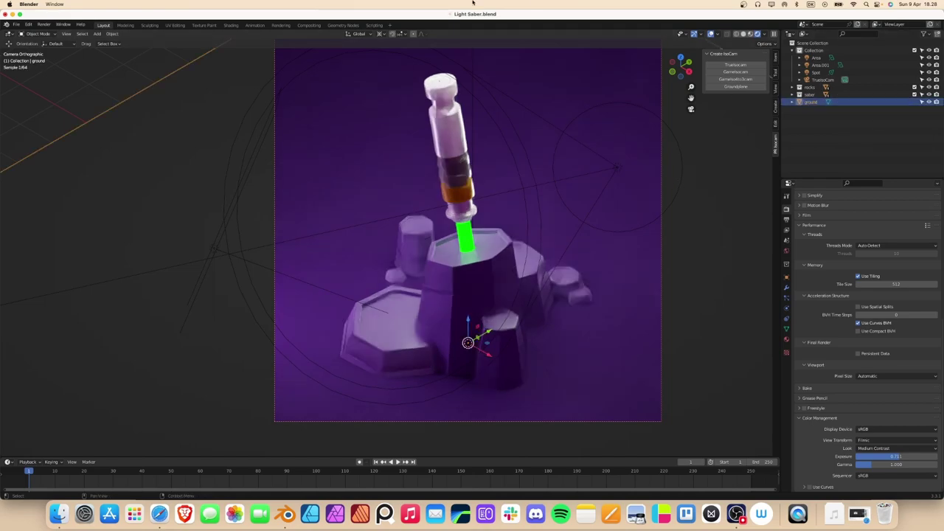
pyautogui.click(787, 339)
pyautogui.scroll(3, 885, 317)
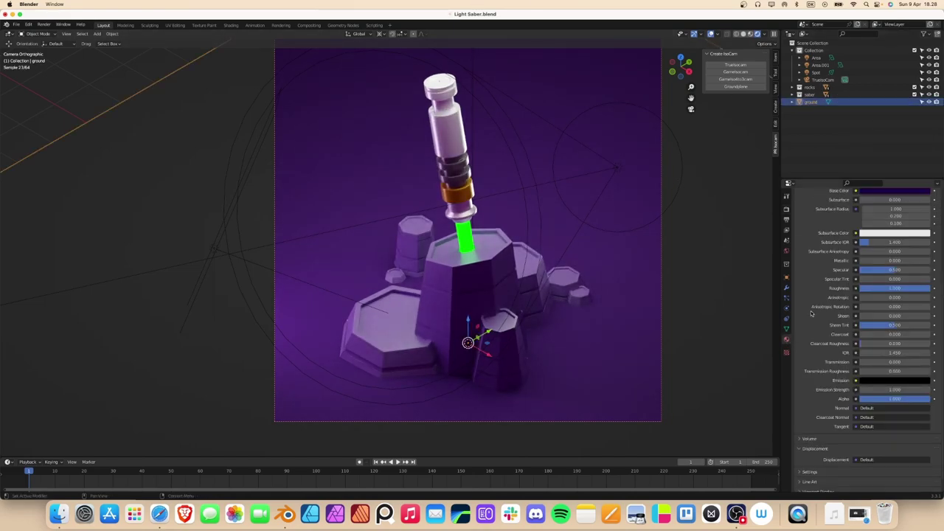
pyautogui.scroll(3, 893, 319)
pyautogui.click(893, 304)
pyautogui.moveTo(925, 242); pyautogui.dragTo(925, 249)
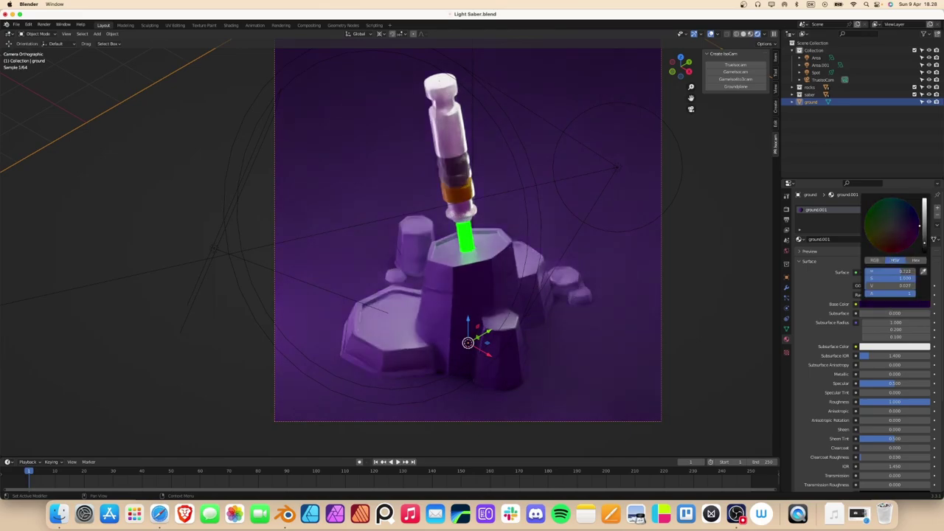
# Render a test image with F12, then close the render window.
pyautogui.click(133, 72)
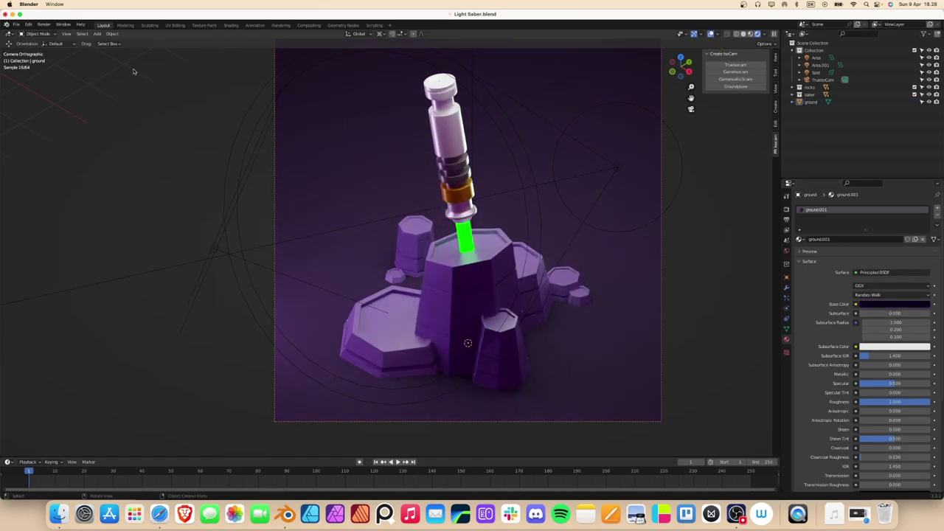
pyautogui.press('F12')
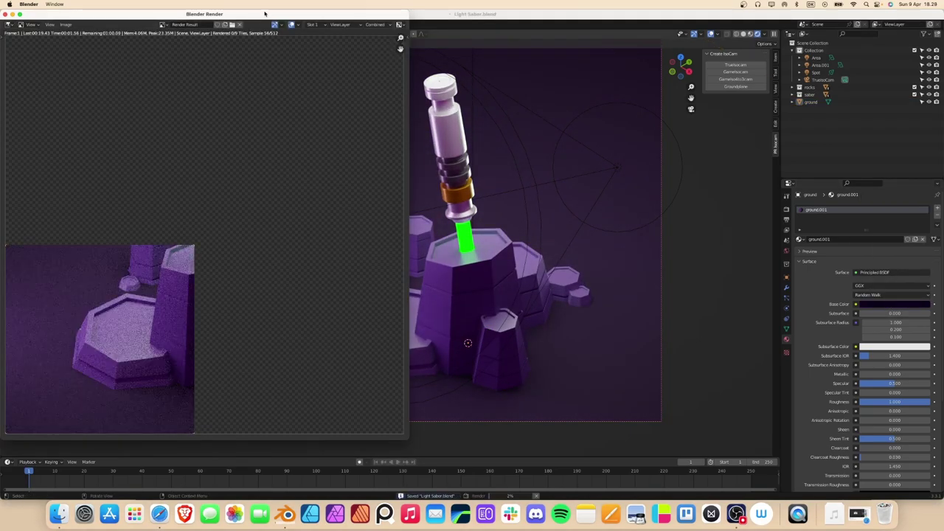
pyautogui.moveTo(265, 13); pyautogui.dragTo(490, 44)
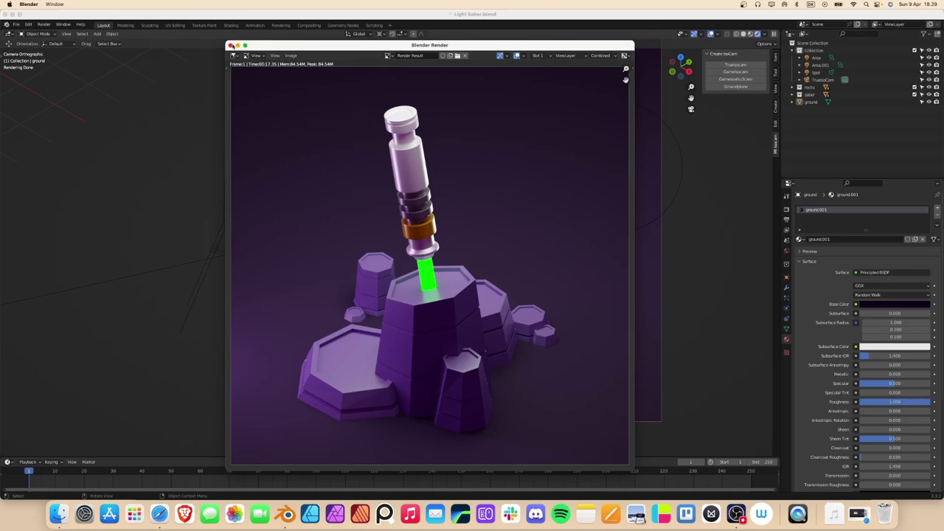
pyautogui.click(230, 46)
# Add an extra edge loop to hilt ring Circle.004, previewing it in rendered shading.
pyautogui.press('z')
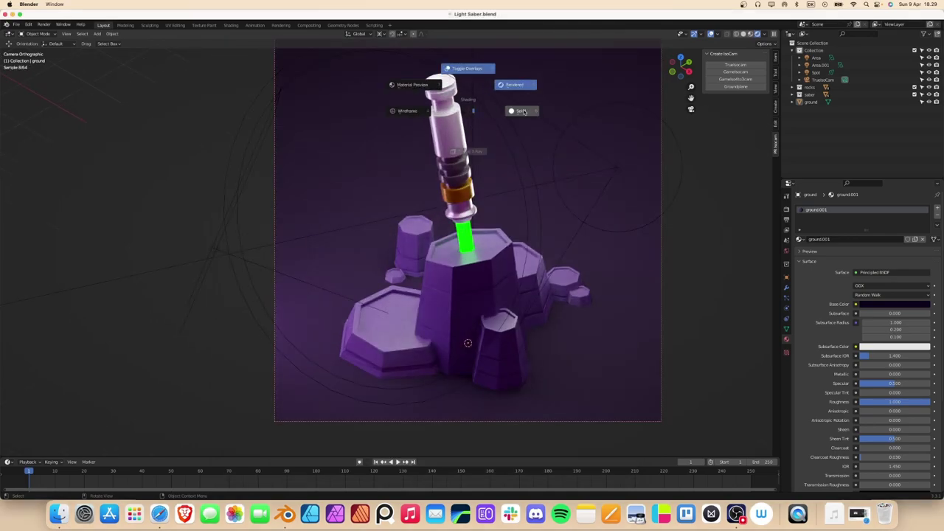
pyautogui.scroll(5, 454, 120)
pyautogui.scroll(5, 473, 184)
pyautogui.click(517, 233)
pyautogui.press('Tab')
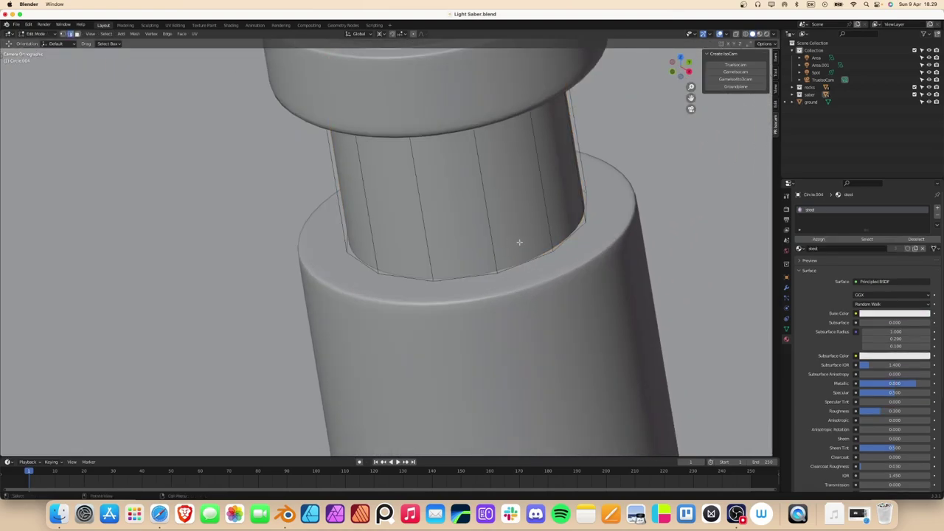
pyautogui.hotkey('ctrl', 'r')
pyautogui.click(517, 233)
pyautogui.click(506, 270)
pyautogui.press('z')
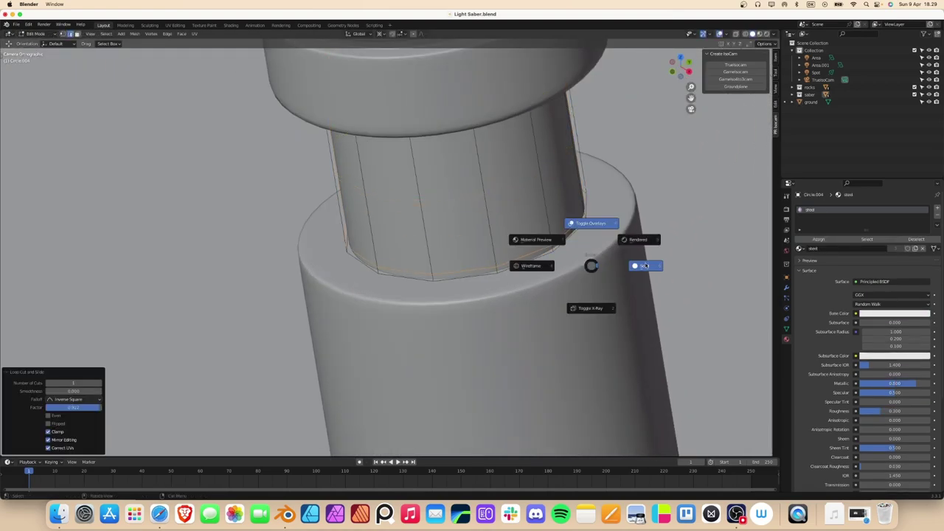
pyautogui.click(595, 221)
pyautogui.press('Tab')
# Add an extra edge loop to the neighbouring hilt ring Circle.
pyautogui.click(603, 255)
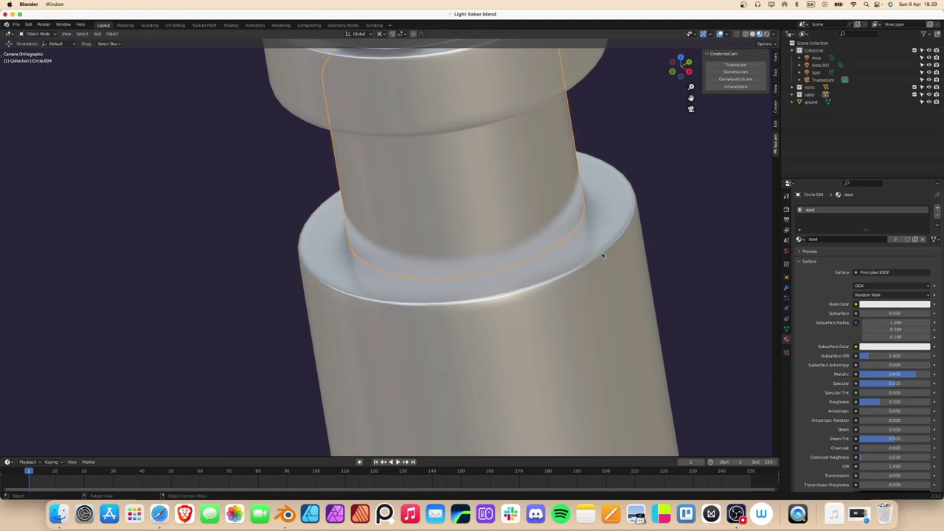
pyautogui.press('Tab')
pyautogui.hotkey('ctrl', 'r')
pyautogui.click(604, 219)
pyautogui.press('Tab')
# Render the scene again with F12 and close the result.
pyautogui.click(654, 255)
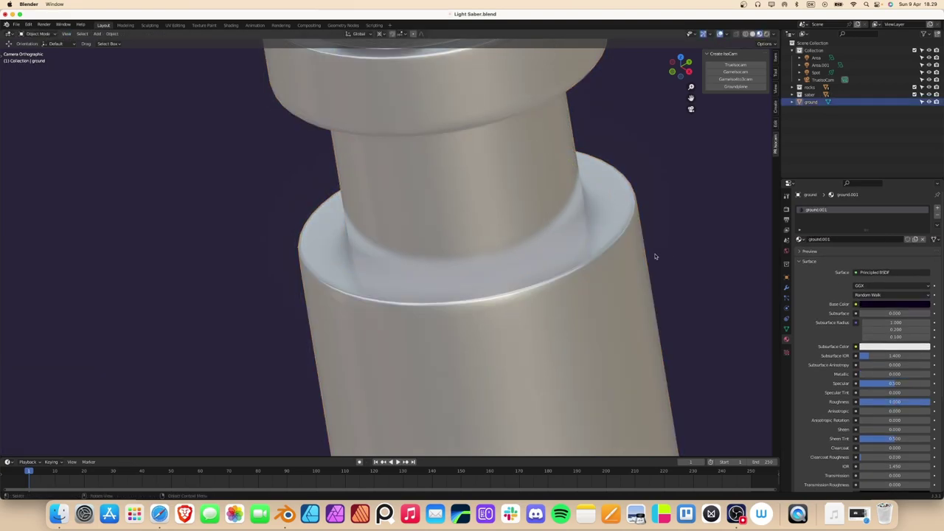
pyautogui.scroll(-4, 653, 255)
pyautogui.scroll(-3, 509, 232)
pyautogui.press('F12')
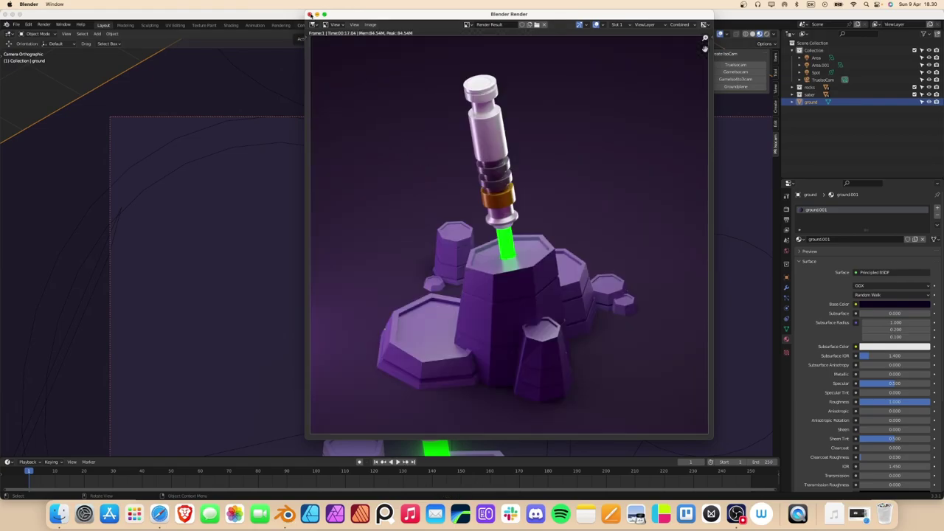
pyautogui.click(310, 14)
pyautogui.scroll(-3, 431, 297)
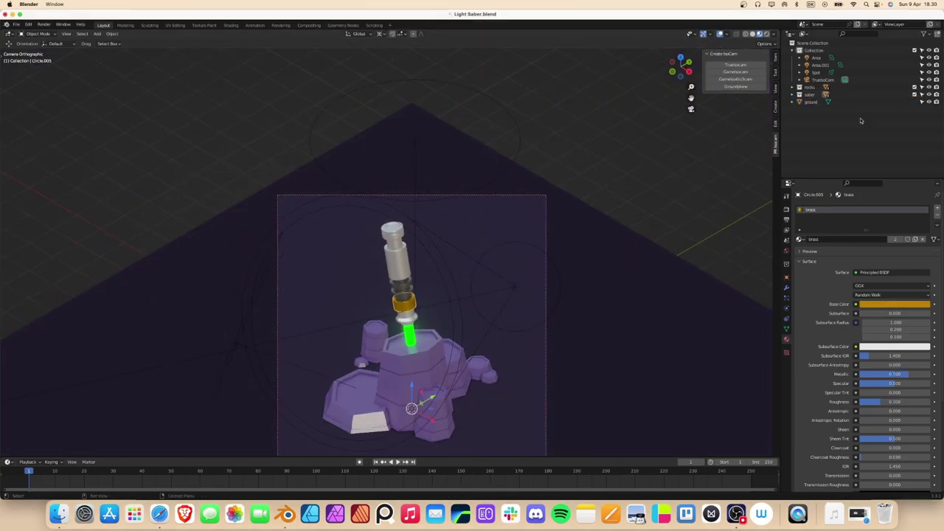
# Rename the hilt part Circle.005 to brass.
pyautogui.click(795, 95)
pyautogui.press('F2')
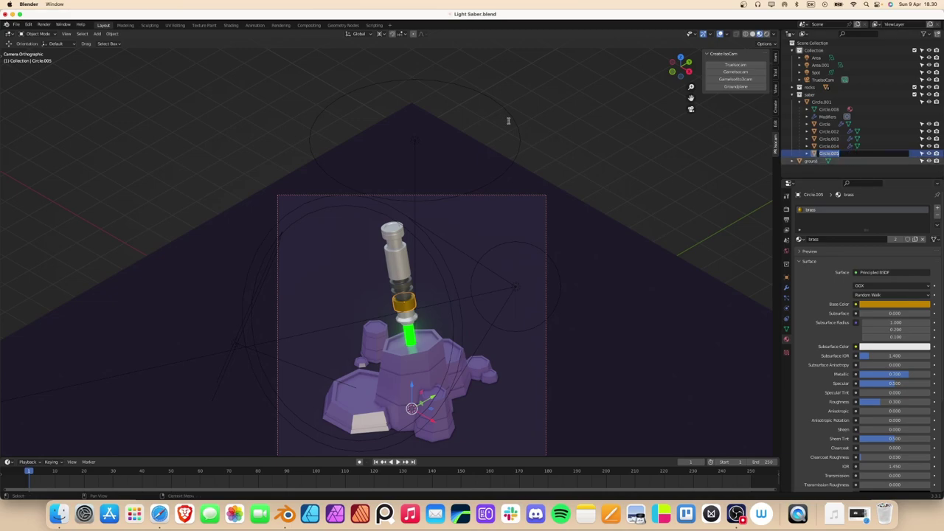
pyautogui.write('brass')
pyautogui.press('Return')
pyautogui.scroll(-2, 637, 200)
# Enable the camera's depth of field with brass as the focus object.
pyautogui.click(823, 79)
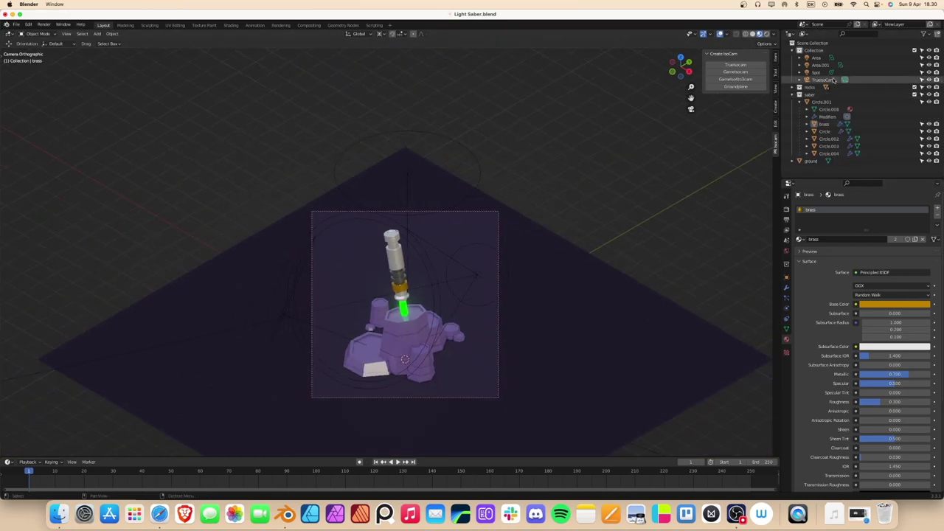
pyautogui.click(786, 309)
pyautogui.click(816, 335)
pyautogui.click(800, 333)
pyautogui.click(805, 334)
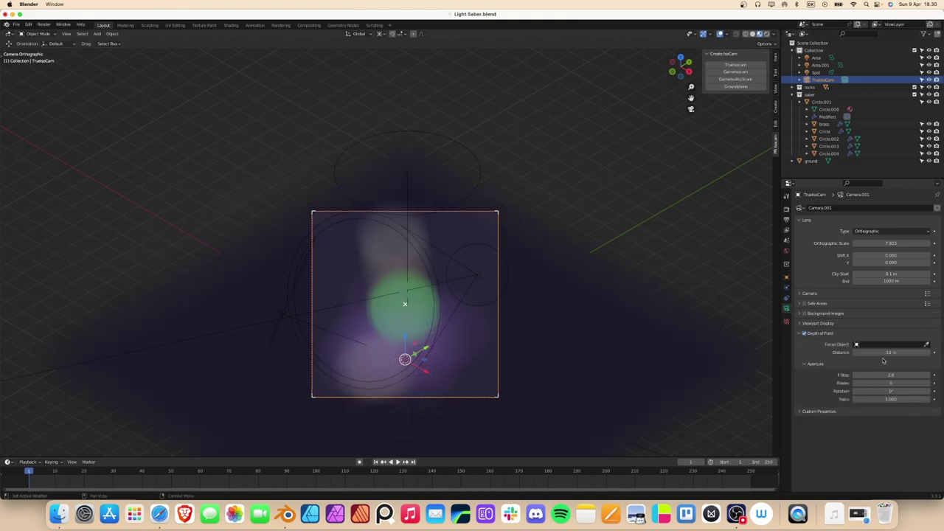
pyautogui.click(889, 345)
pyautogui.click(871, 357)
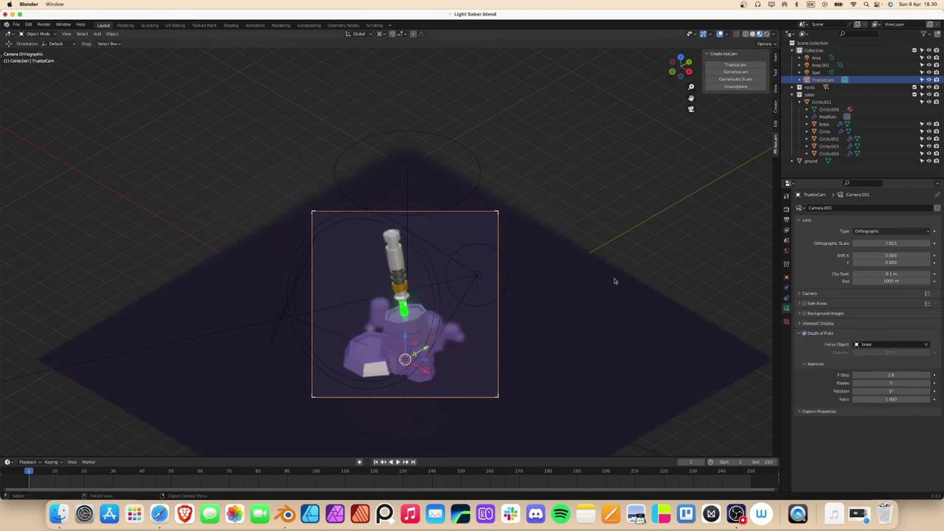
pyautogui.click(610, 217)
# Check the output and sampling settings, then render a depth-of-field test image.
pyautogui.click(787, 220)
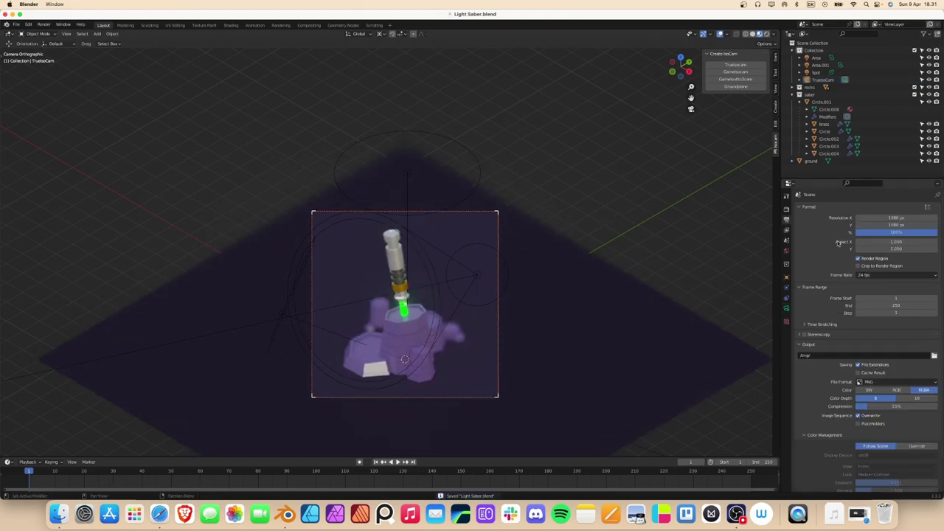
pyautogui.click(787, 209)
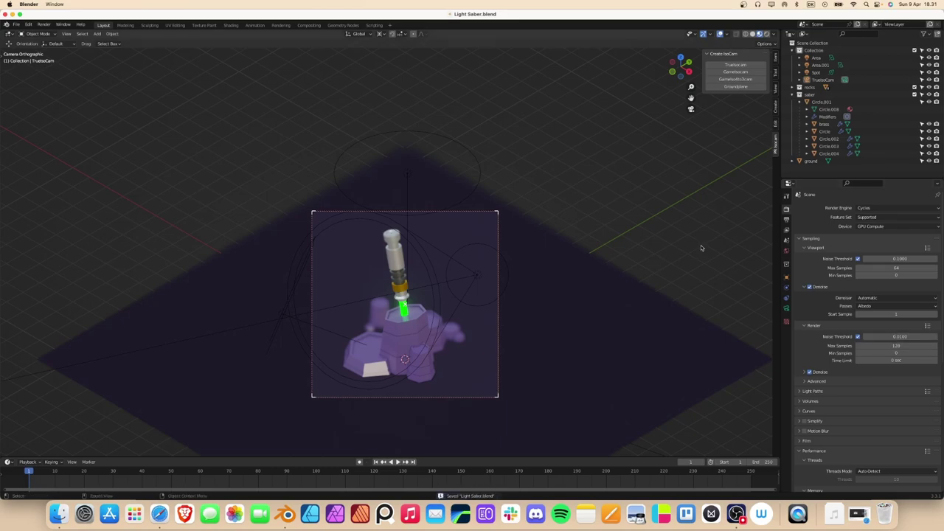
pyautogui.press('F12')
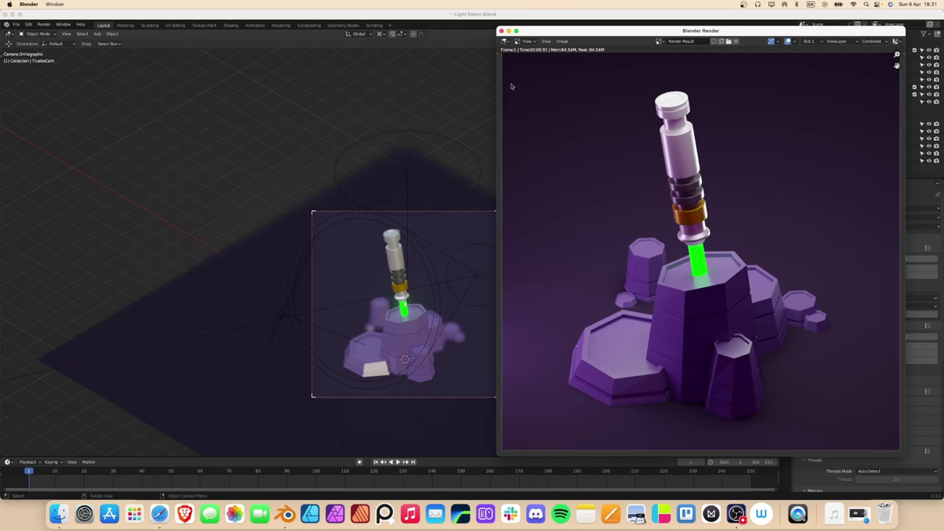
pyautogui.press('Escape')
# Set the camera F-Stop to 1.2 and render the scene again.
pyautogui.click(787, 309)
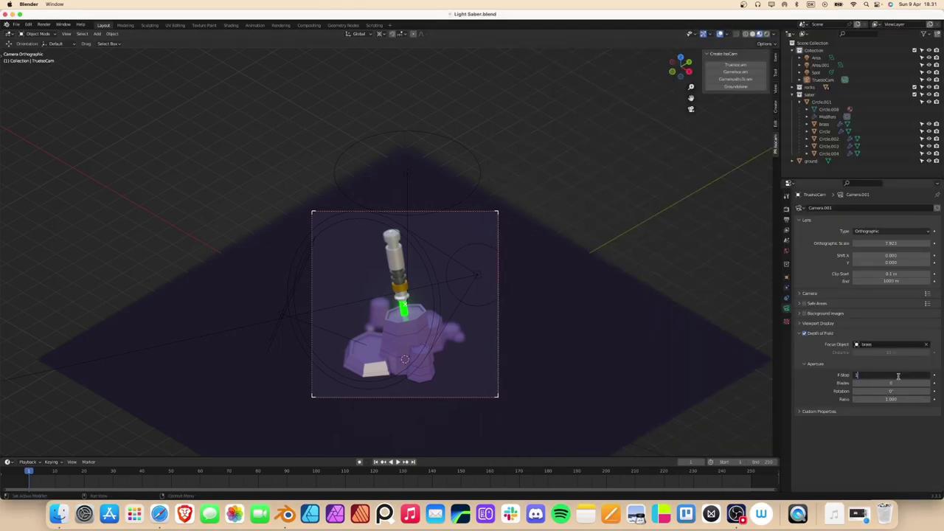
pyautogui.write('.2')
pyautogui.press('Return')
pyautogui.press('F12')
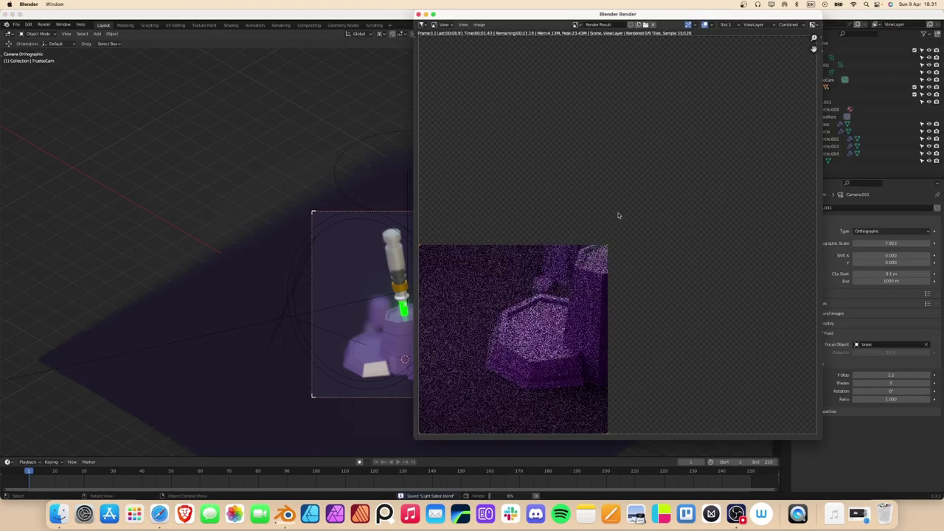